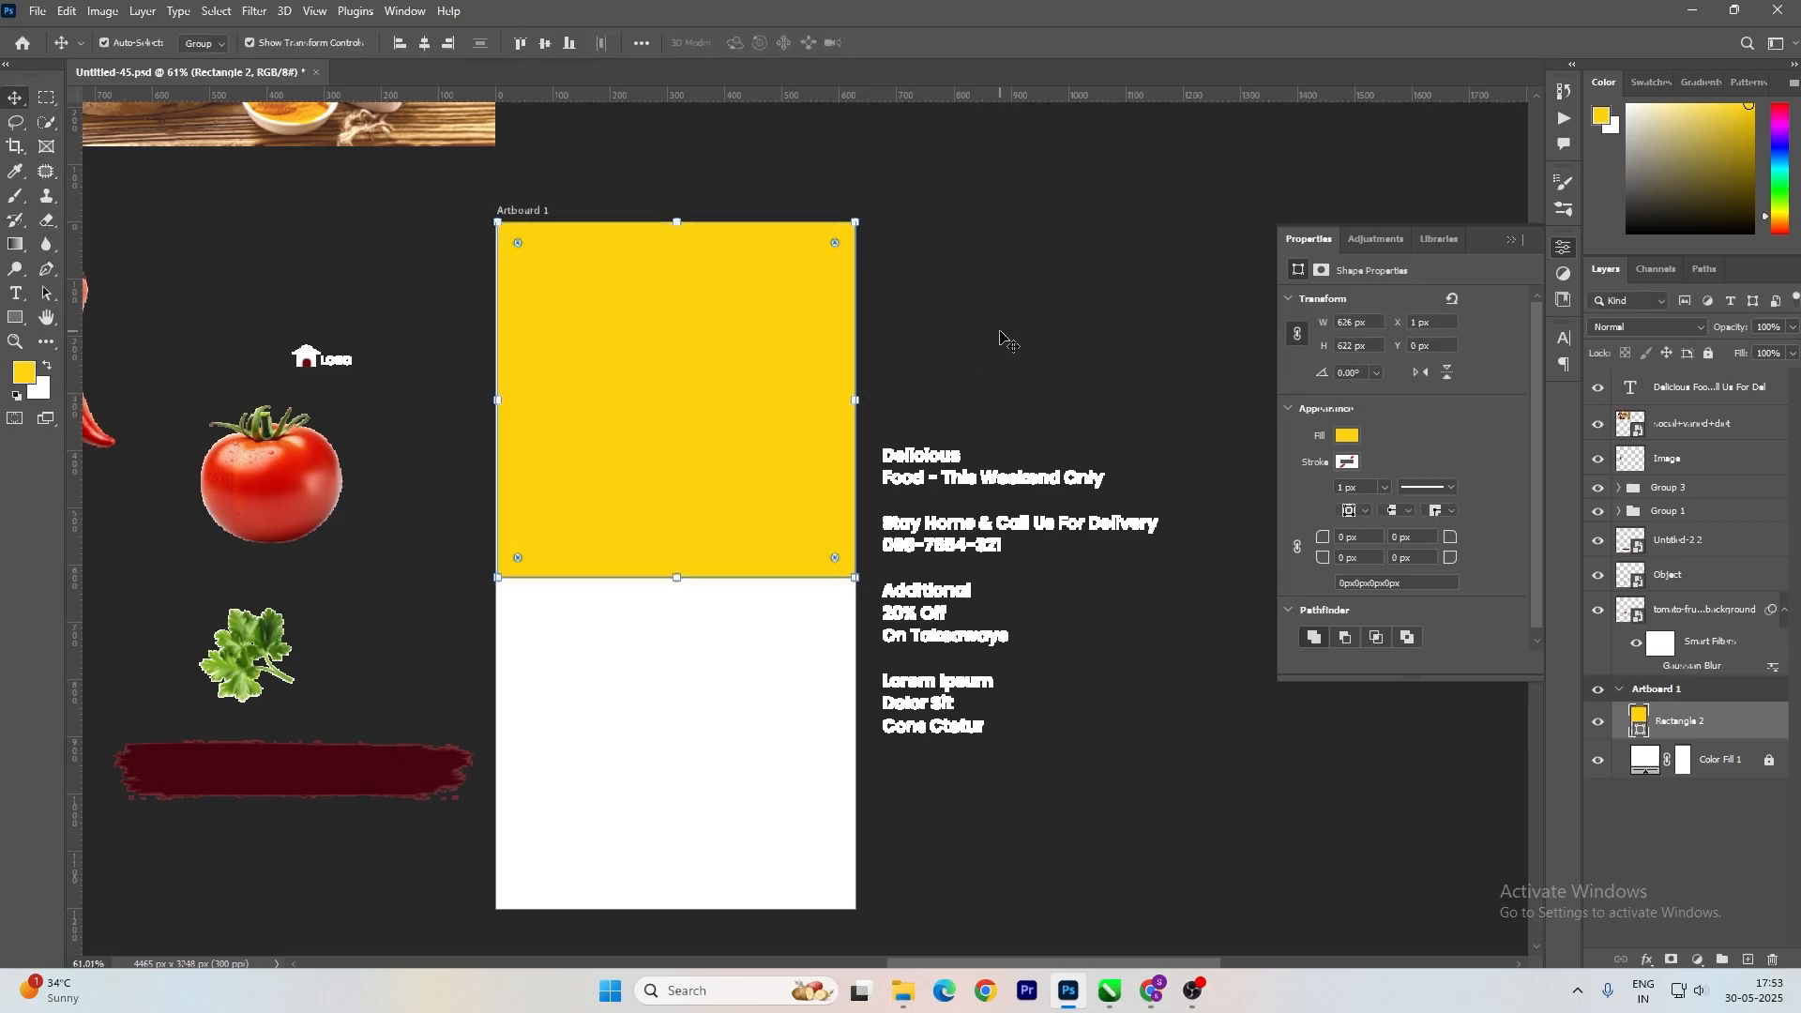
Recolour the yellow rectangle on the artboard with the dark maroon sampled from the brush-stroke graphic.
click(1001, 338)
scroll(994, 338, down, 2)
drag(761, 111, 707, 200)
click(26, 374)
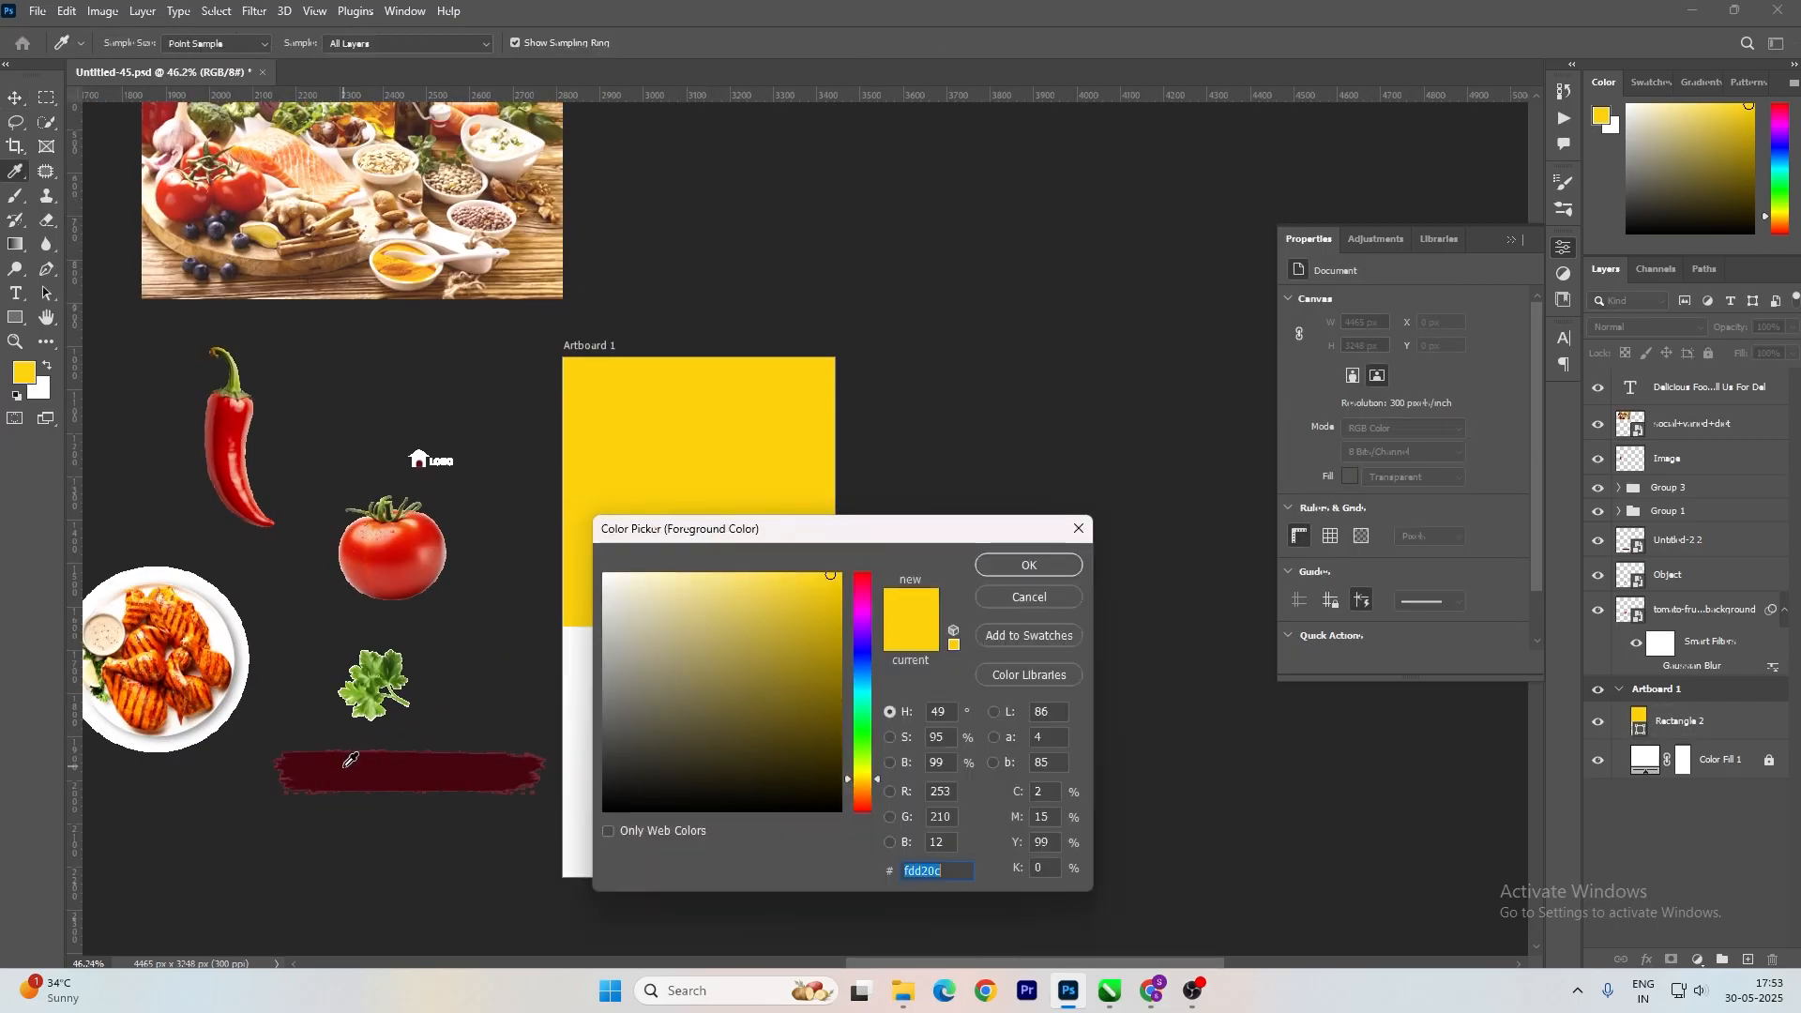
click(355, 765)
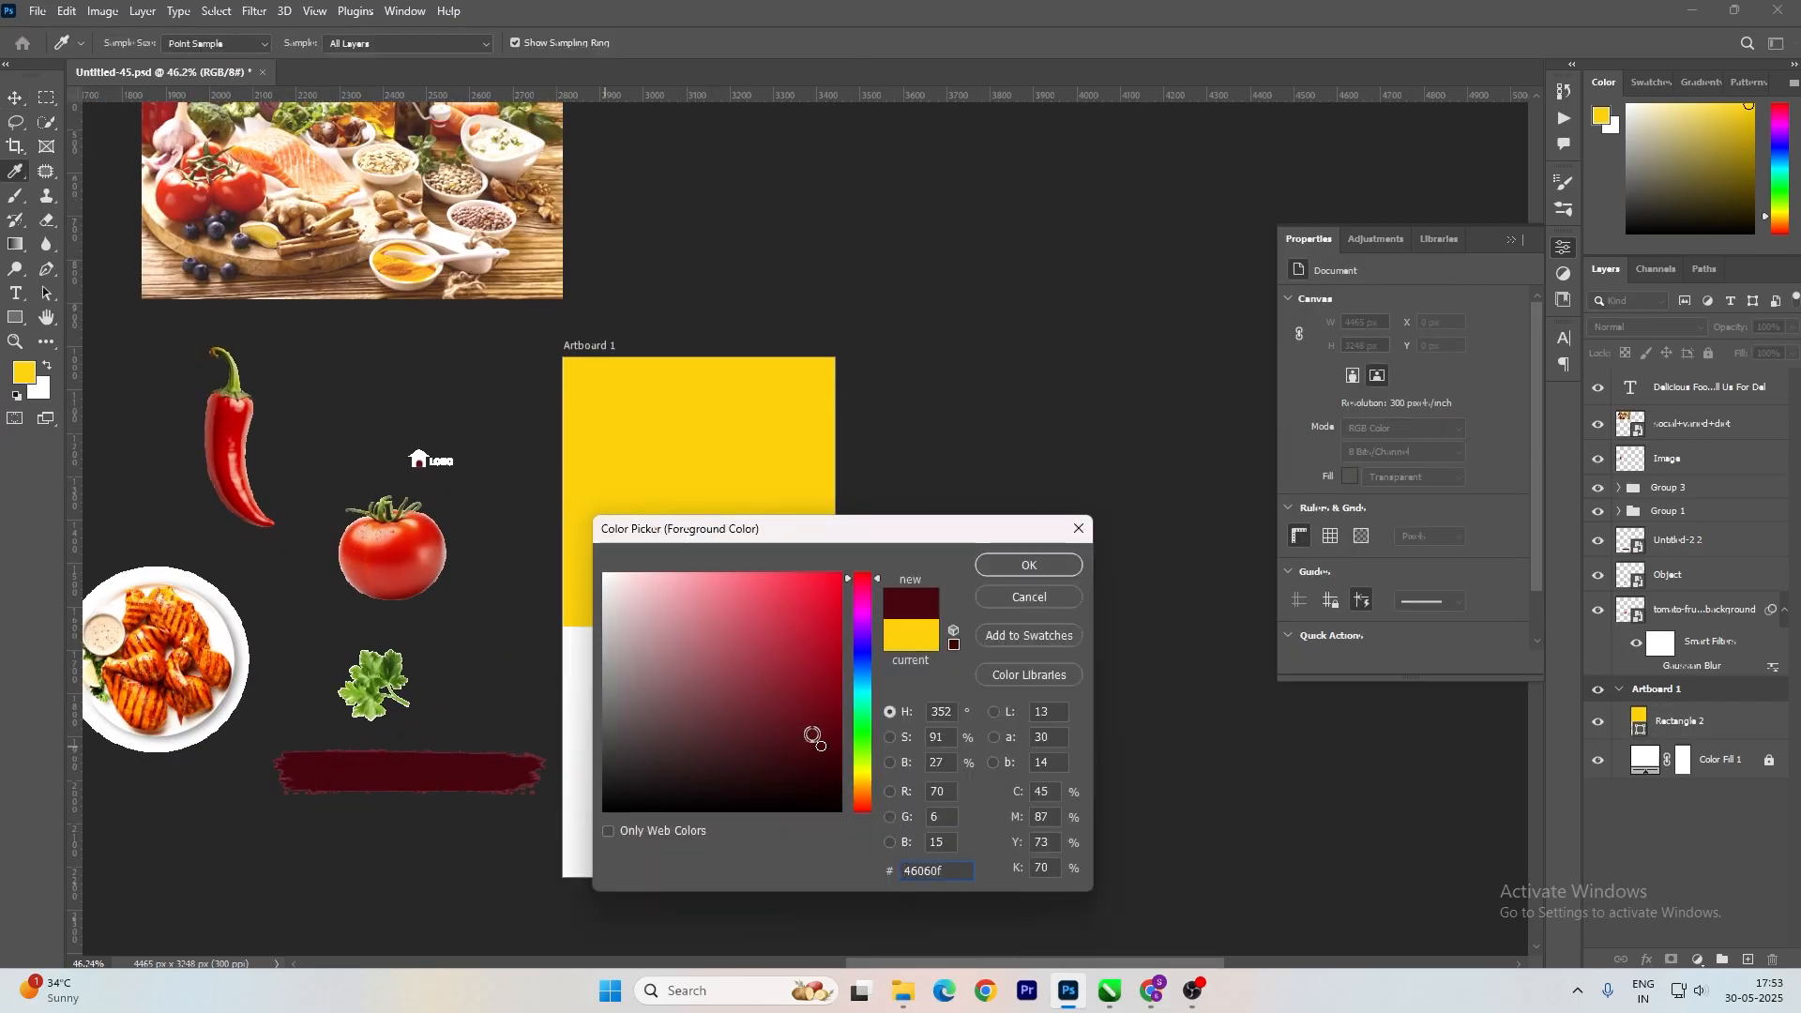
click(1022, 565)
key(v)
click(723, 470)
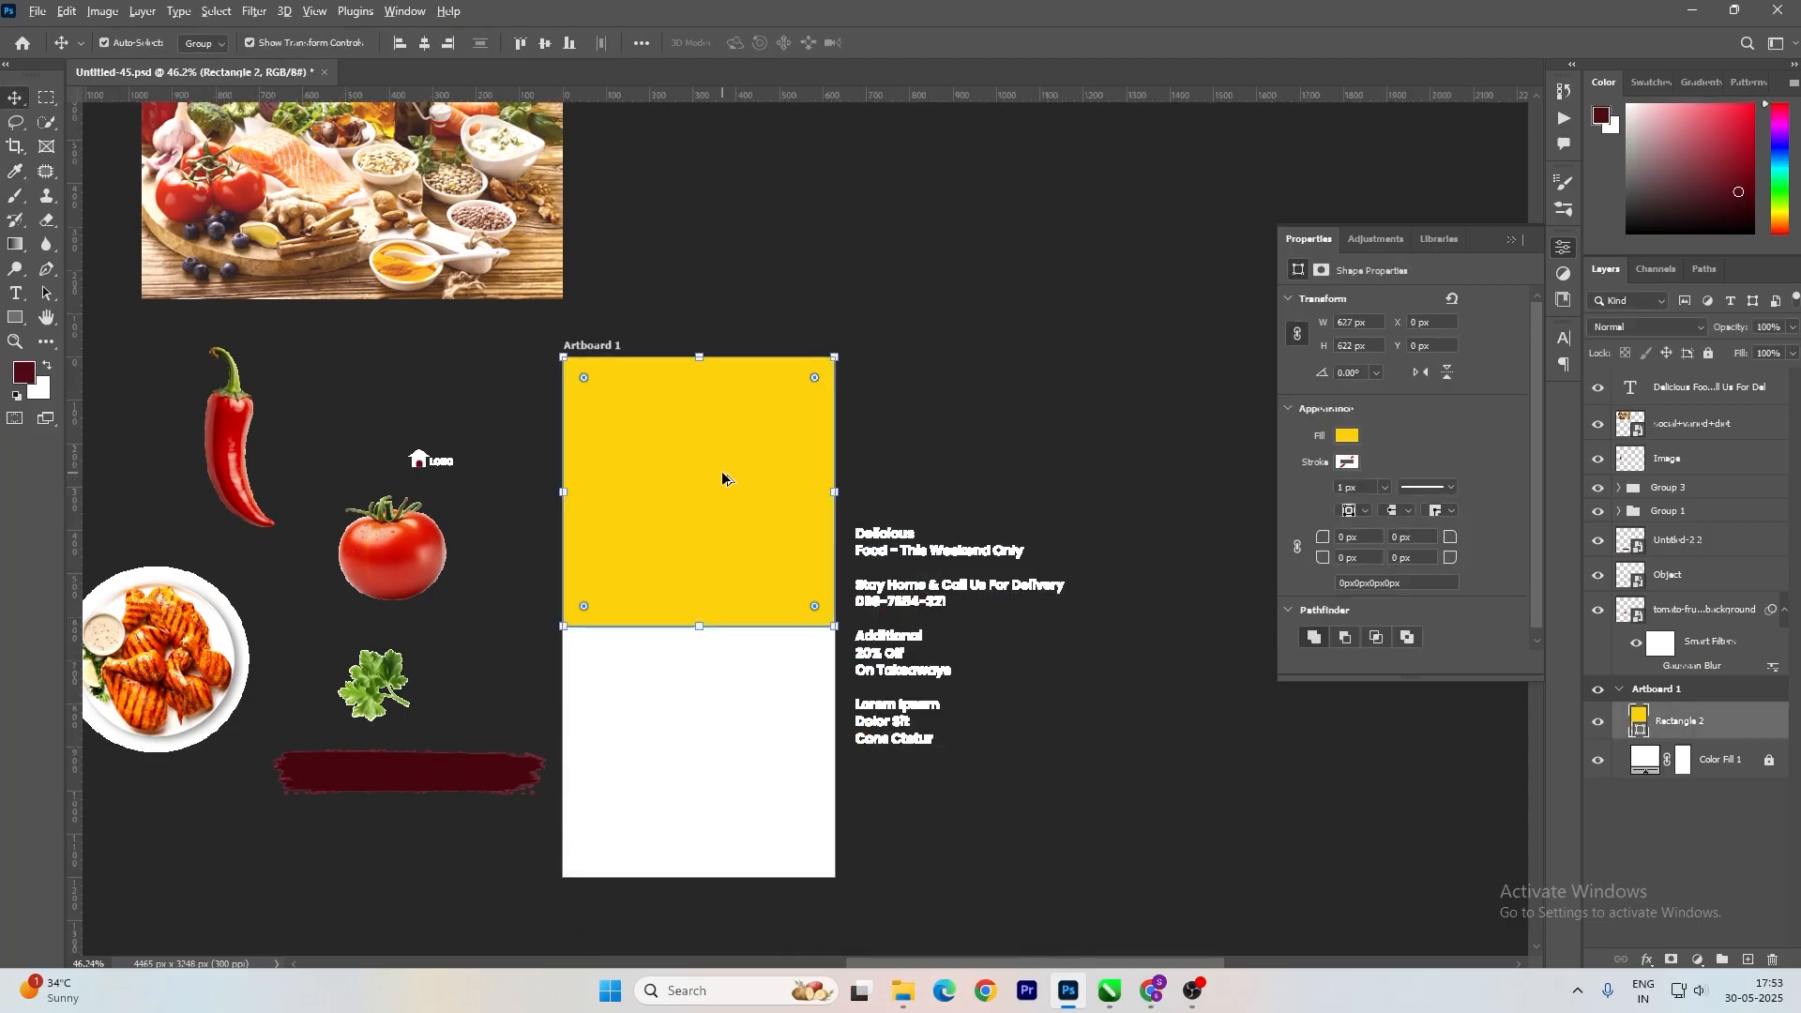
key(alt+BackSpace)
click(751, 582)
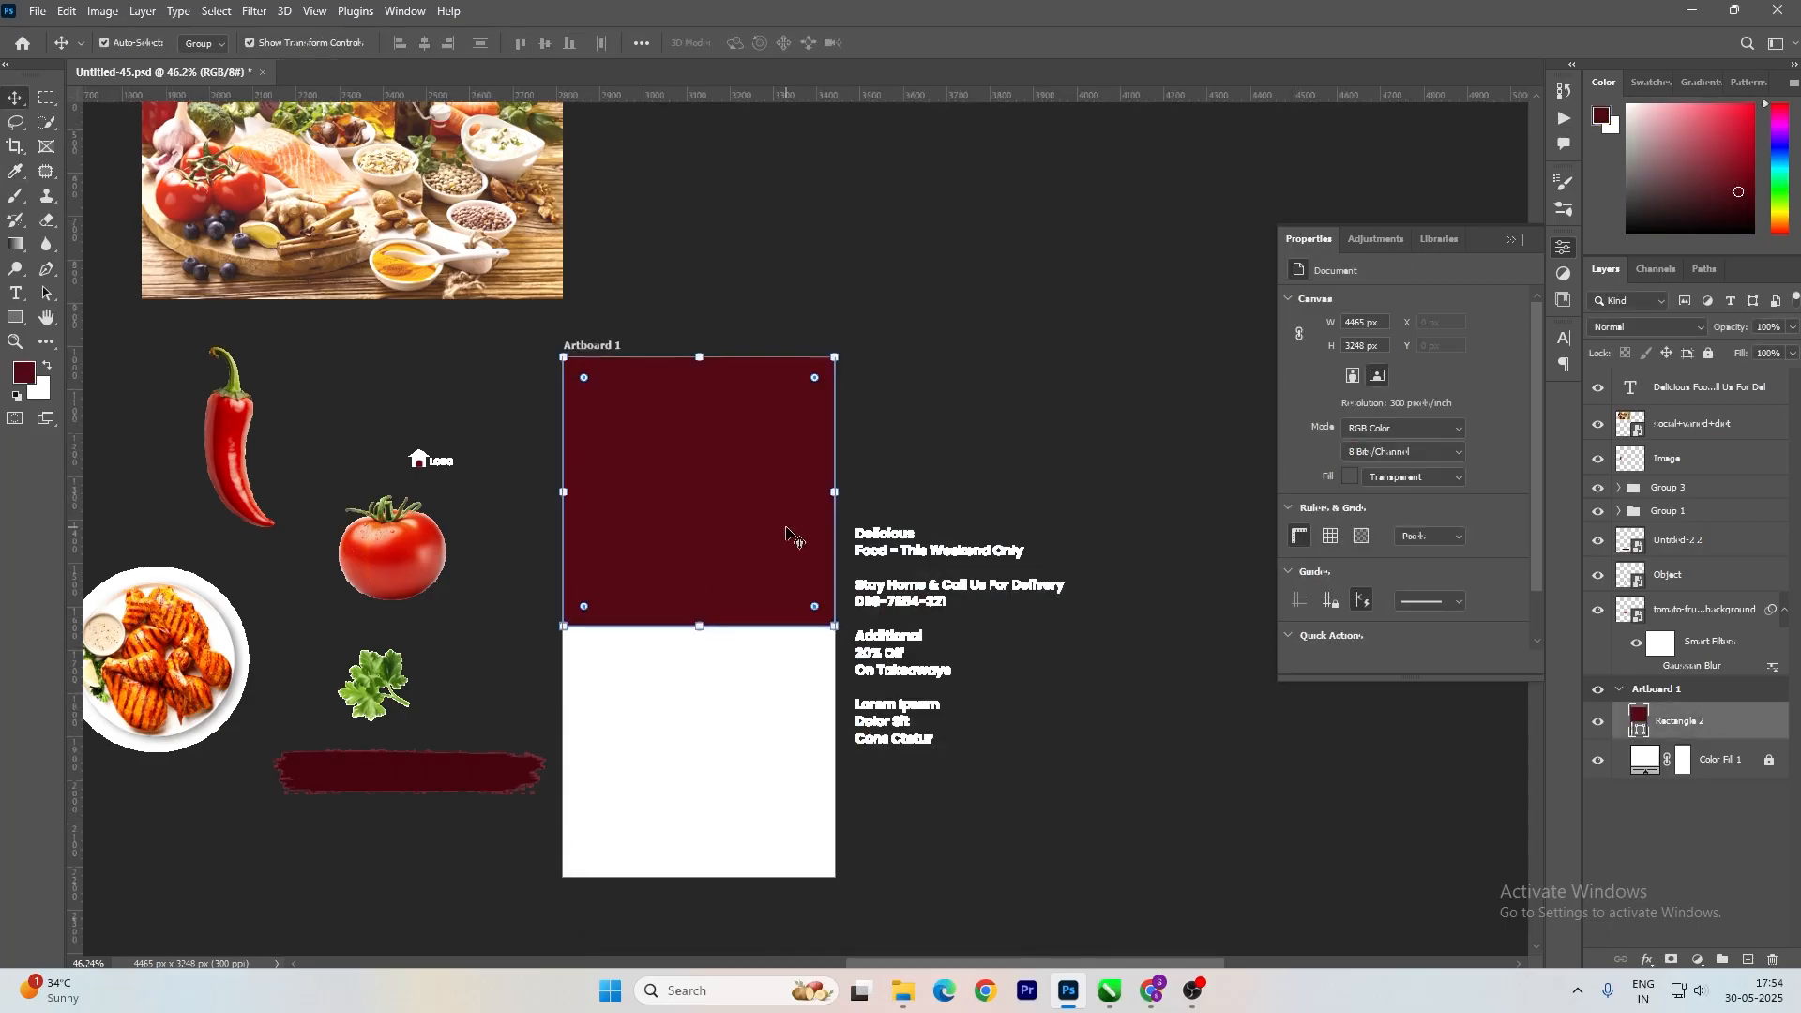
Slant the maroon rectangle's bottom edge by lowering its left corner and raising its right corner, and extend its top past the artboard.
scroll(647, 636, up, 3)
drag(508, 621, 508, 716)
drag(949, 626, 944, 534)
key(Return)
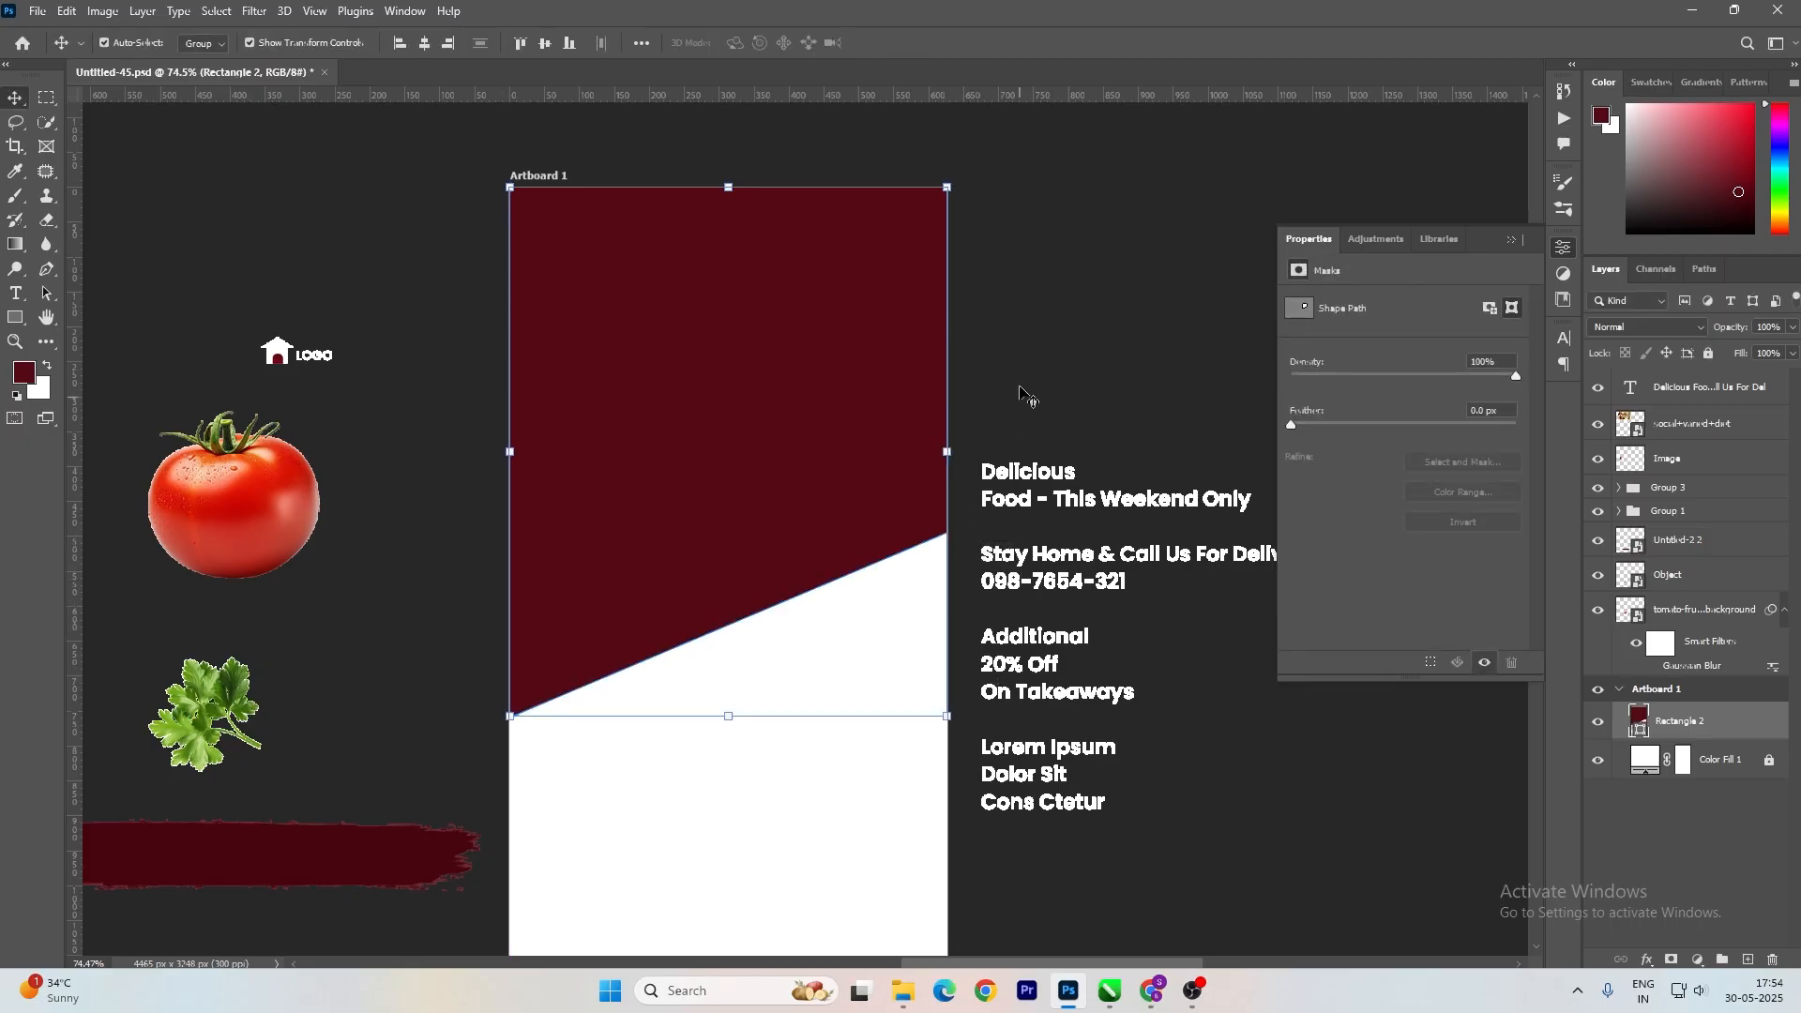
click(1025, 390)
scroll(740, 510, down, 2)
drag(778, 513, 730, 500)
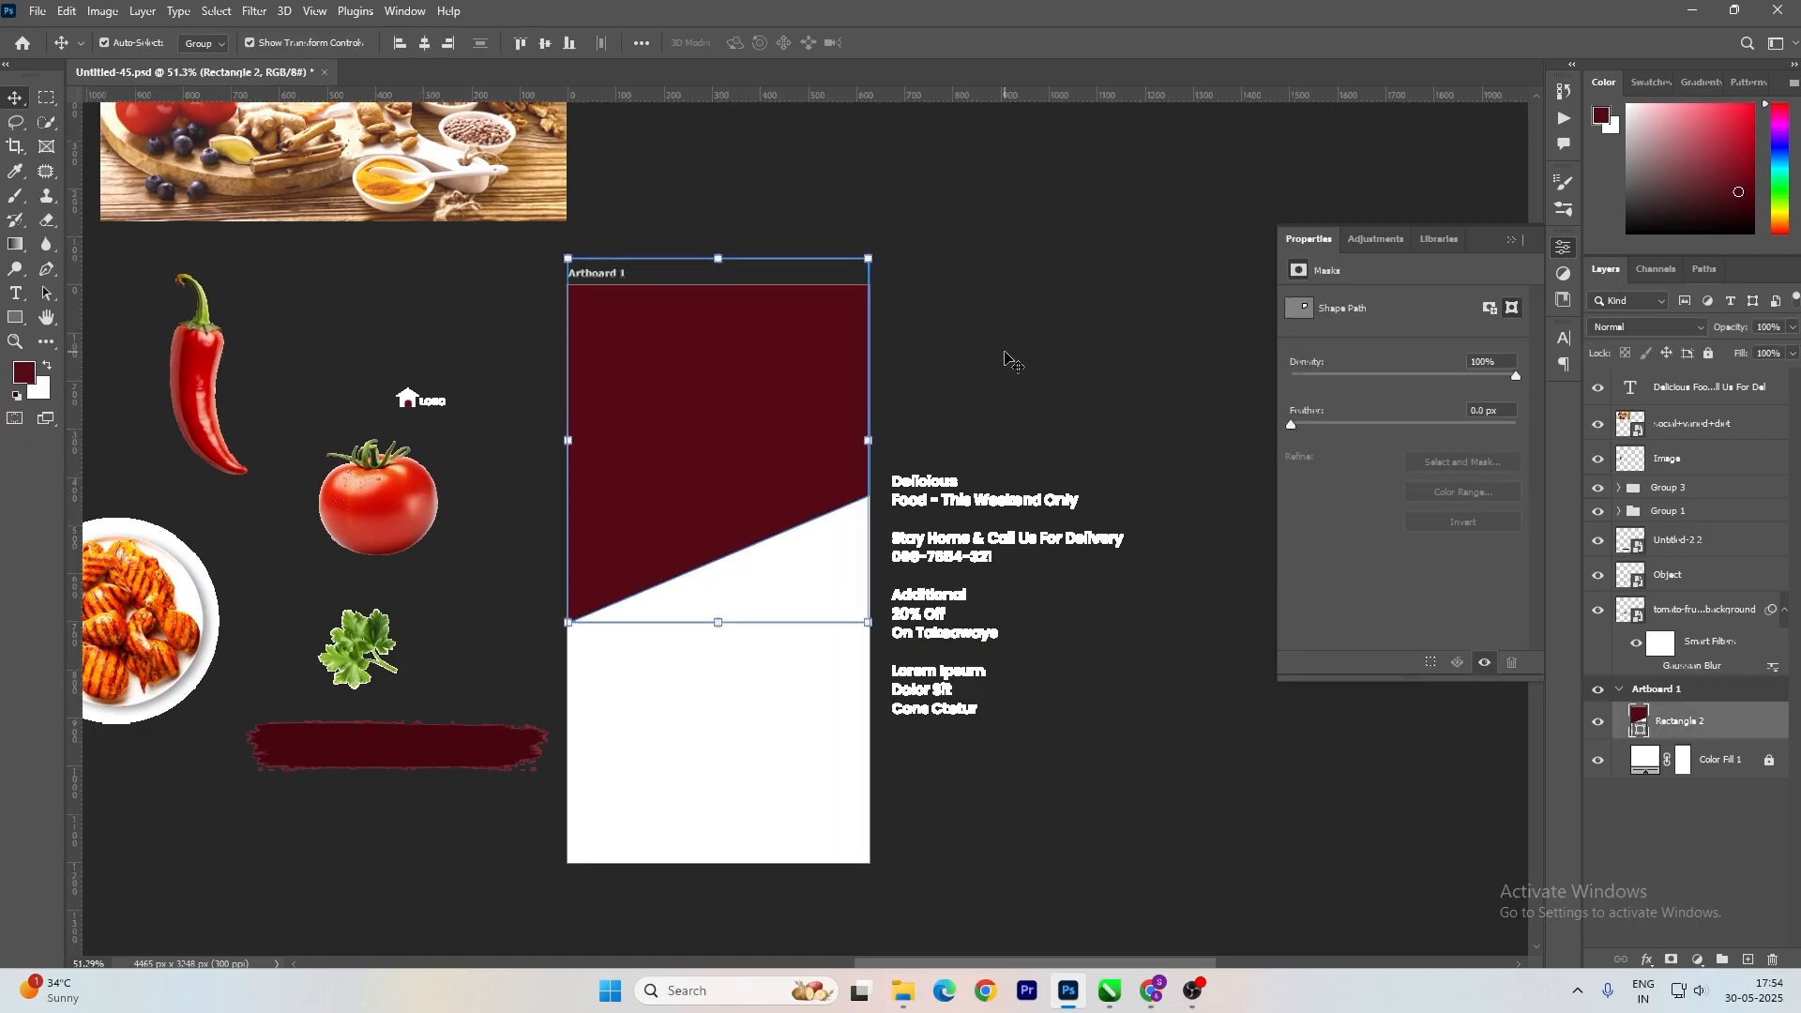
Add a new layer above the maroon rectangle and choose a slightly lighter red as the Brush colour.
scroll(760, 391, up, 1)
click(1747, 960)
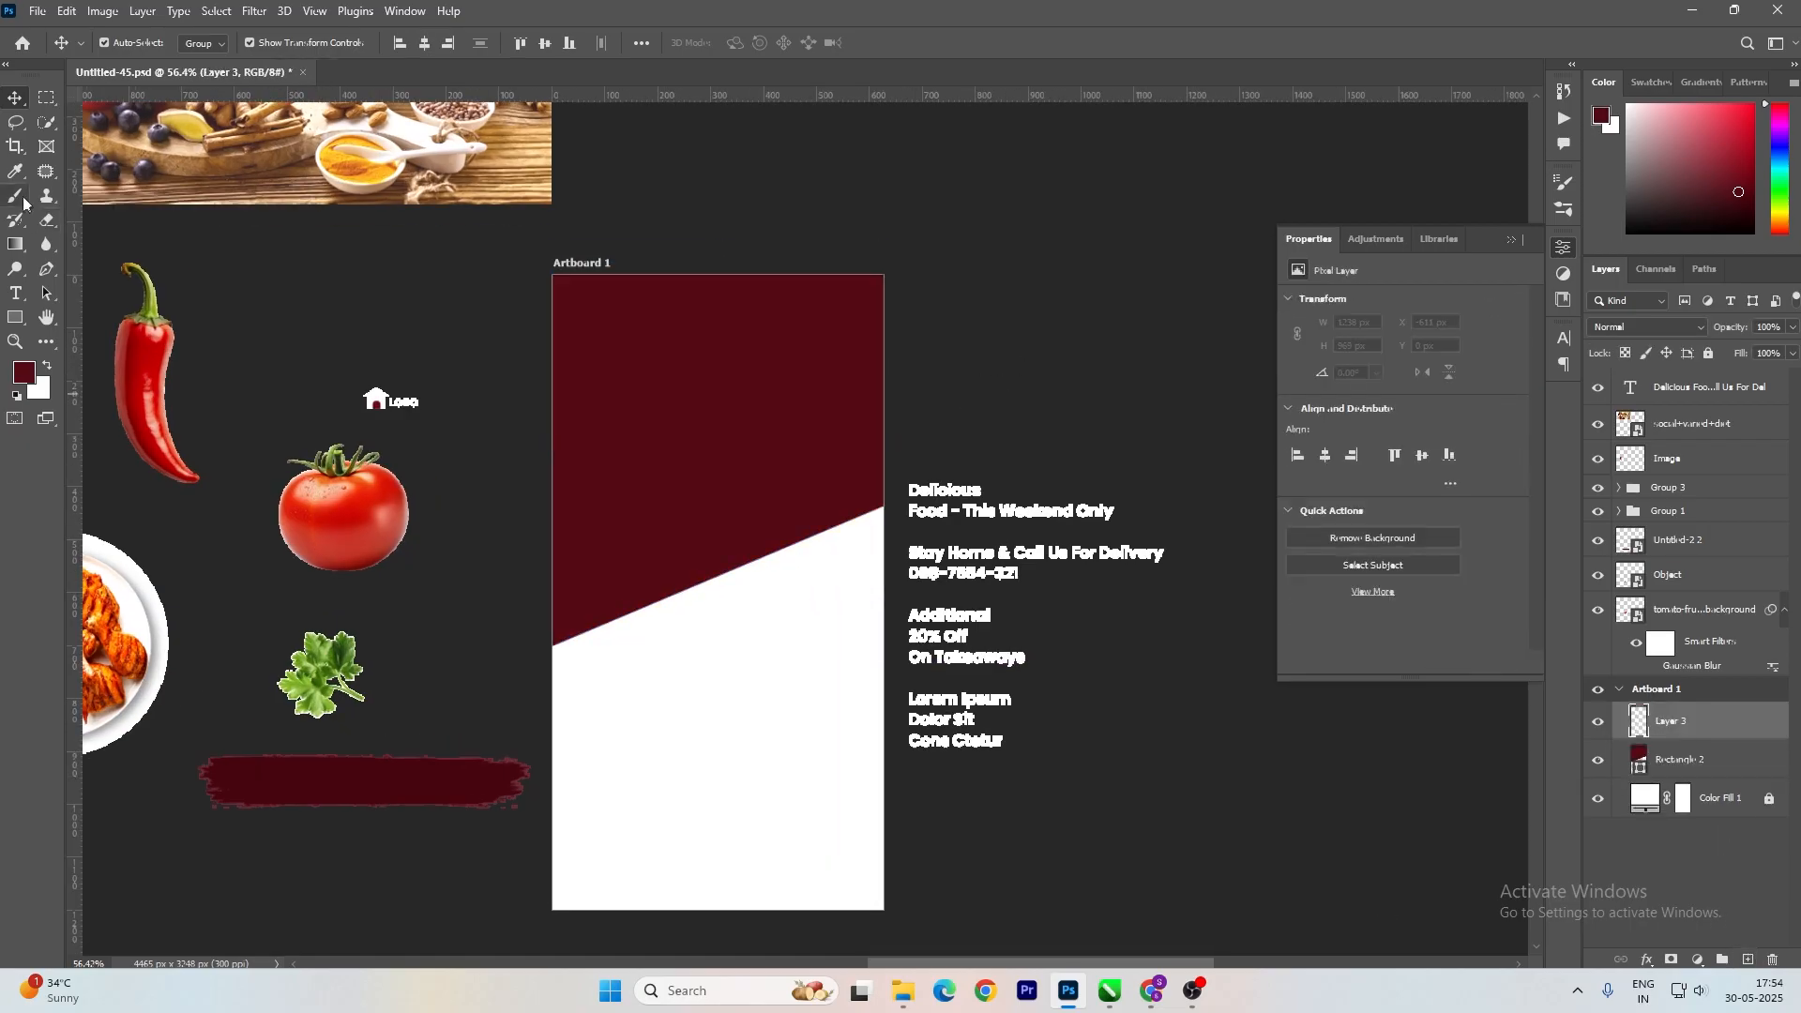
click(16, 196)
click(28, 374)
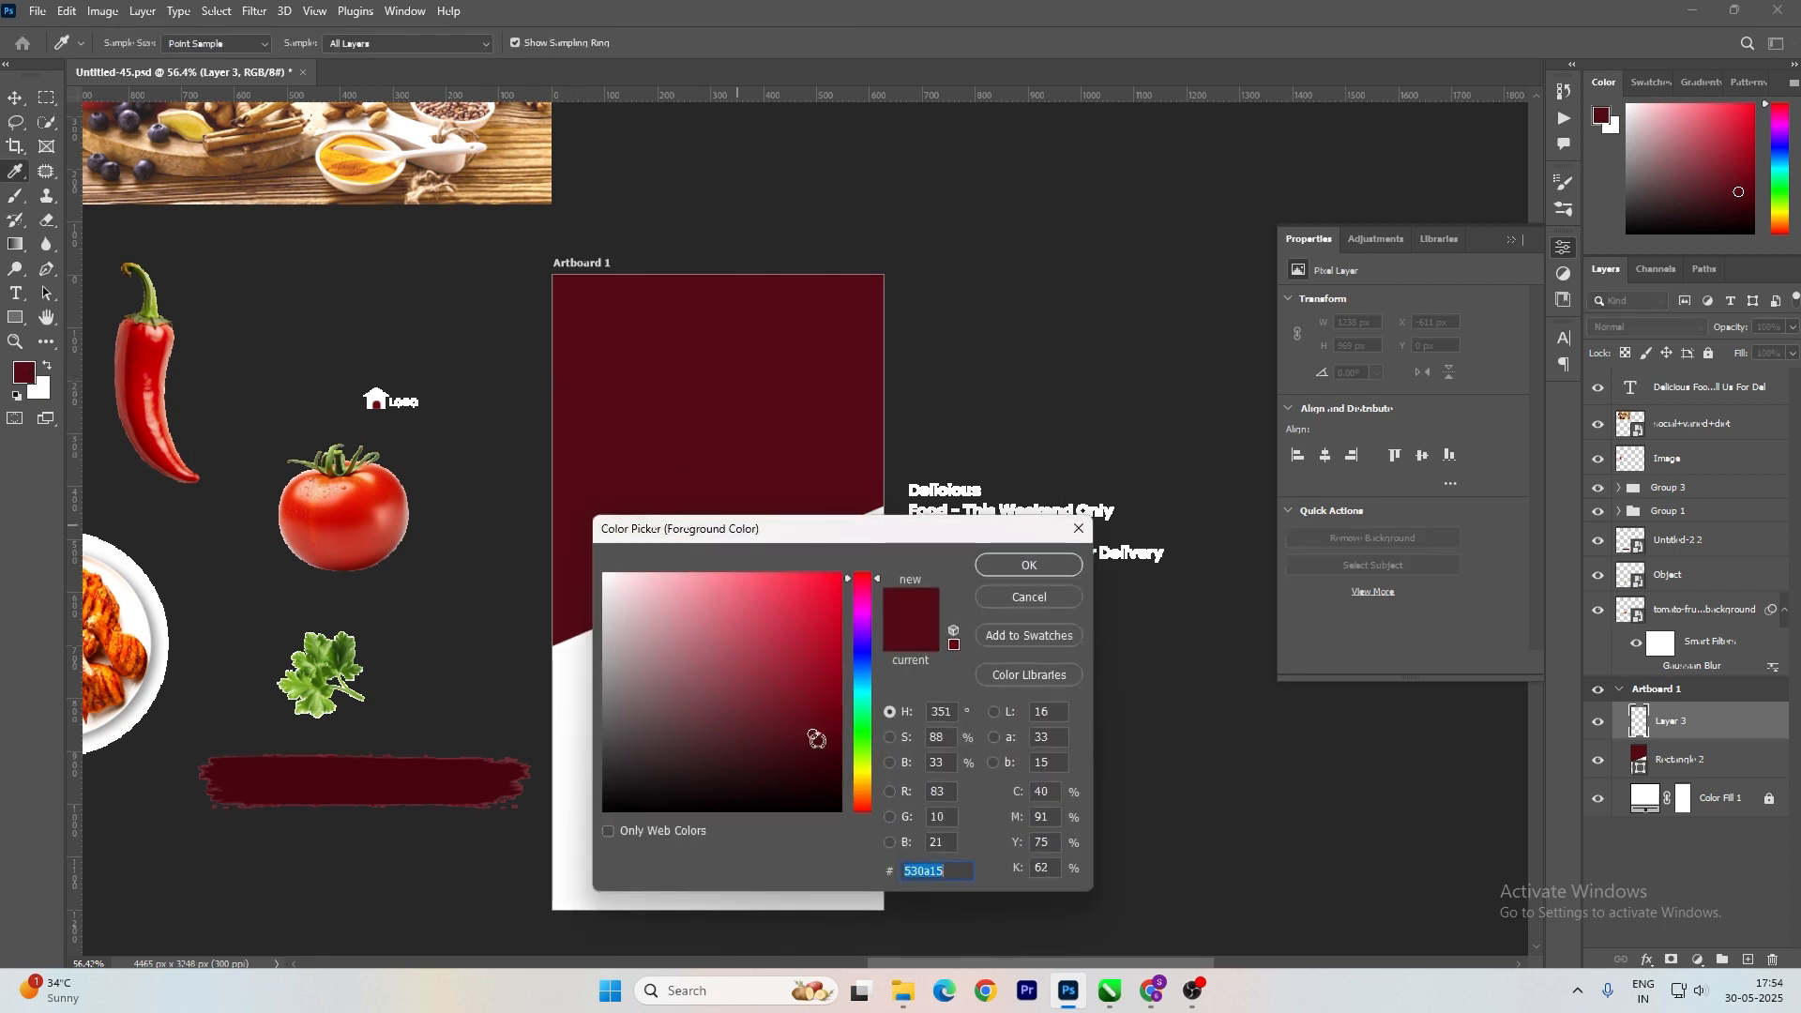
click(801, 701)
click(1015, 582)
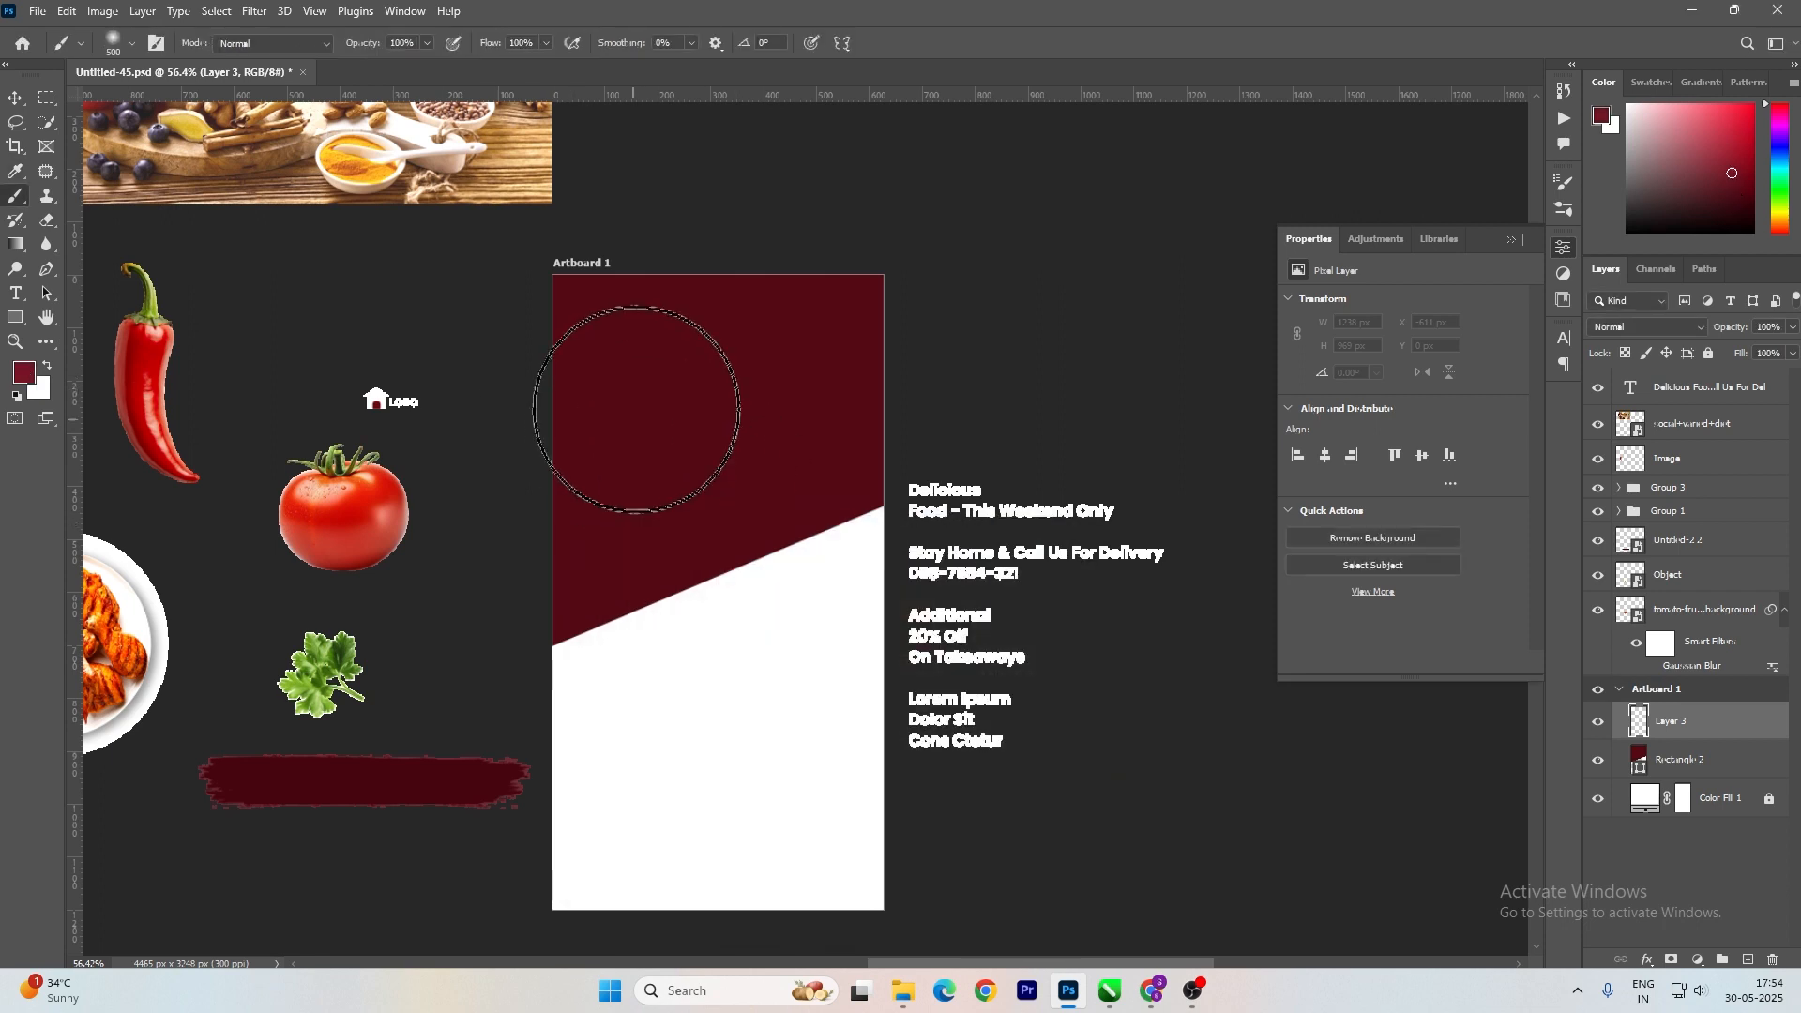
Enlarge the soft brush to 900 px and paint one light red glow over the rectangle's upper left area.
key(bracketright)
key(bracketright)
key(bracketright)
key(bracketright)
key(bracketright)
key(bracketright)
key(bracketleft)
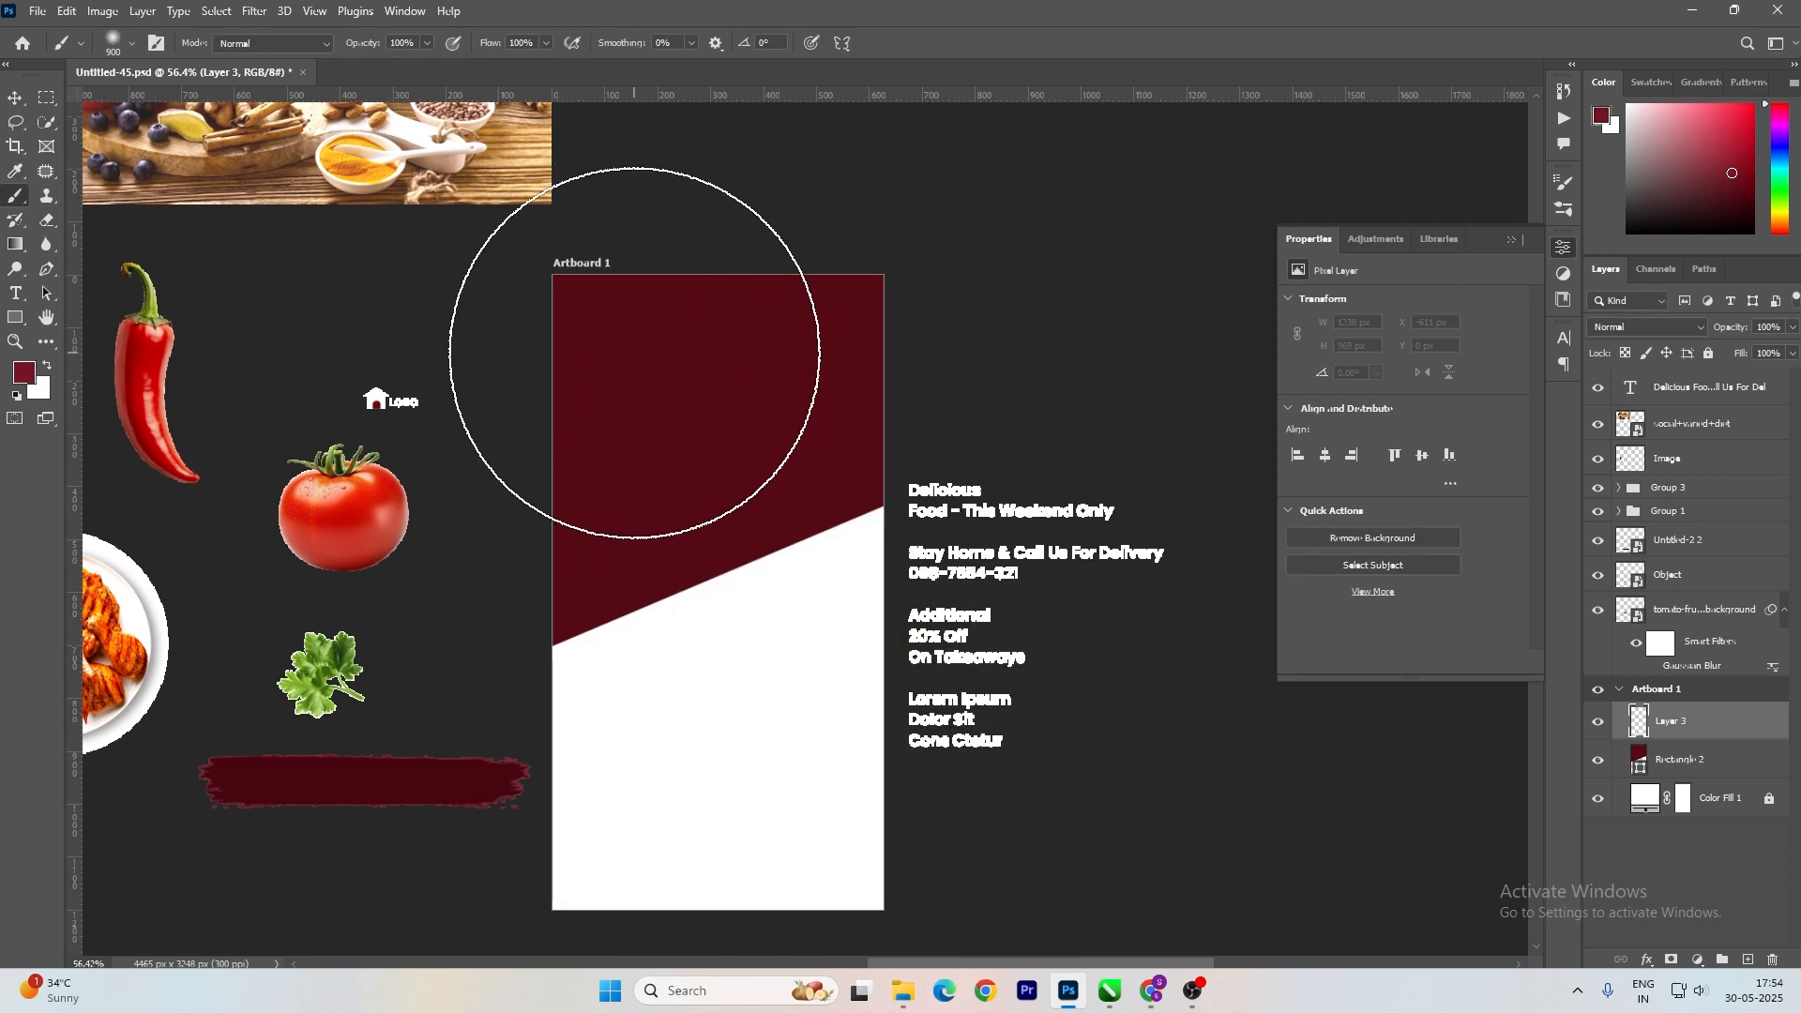
click(634, 352)
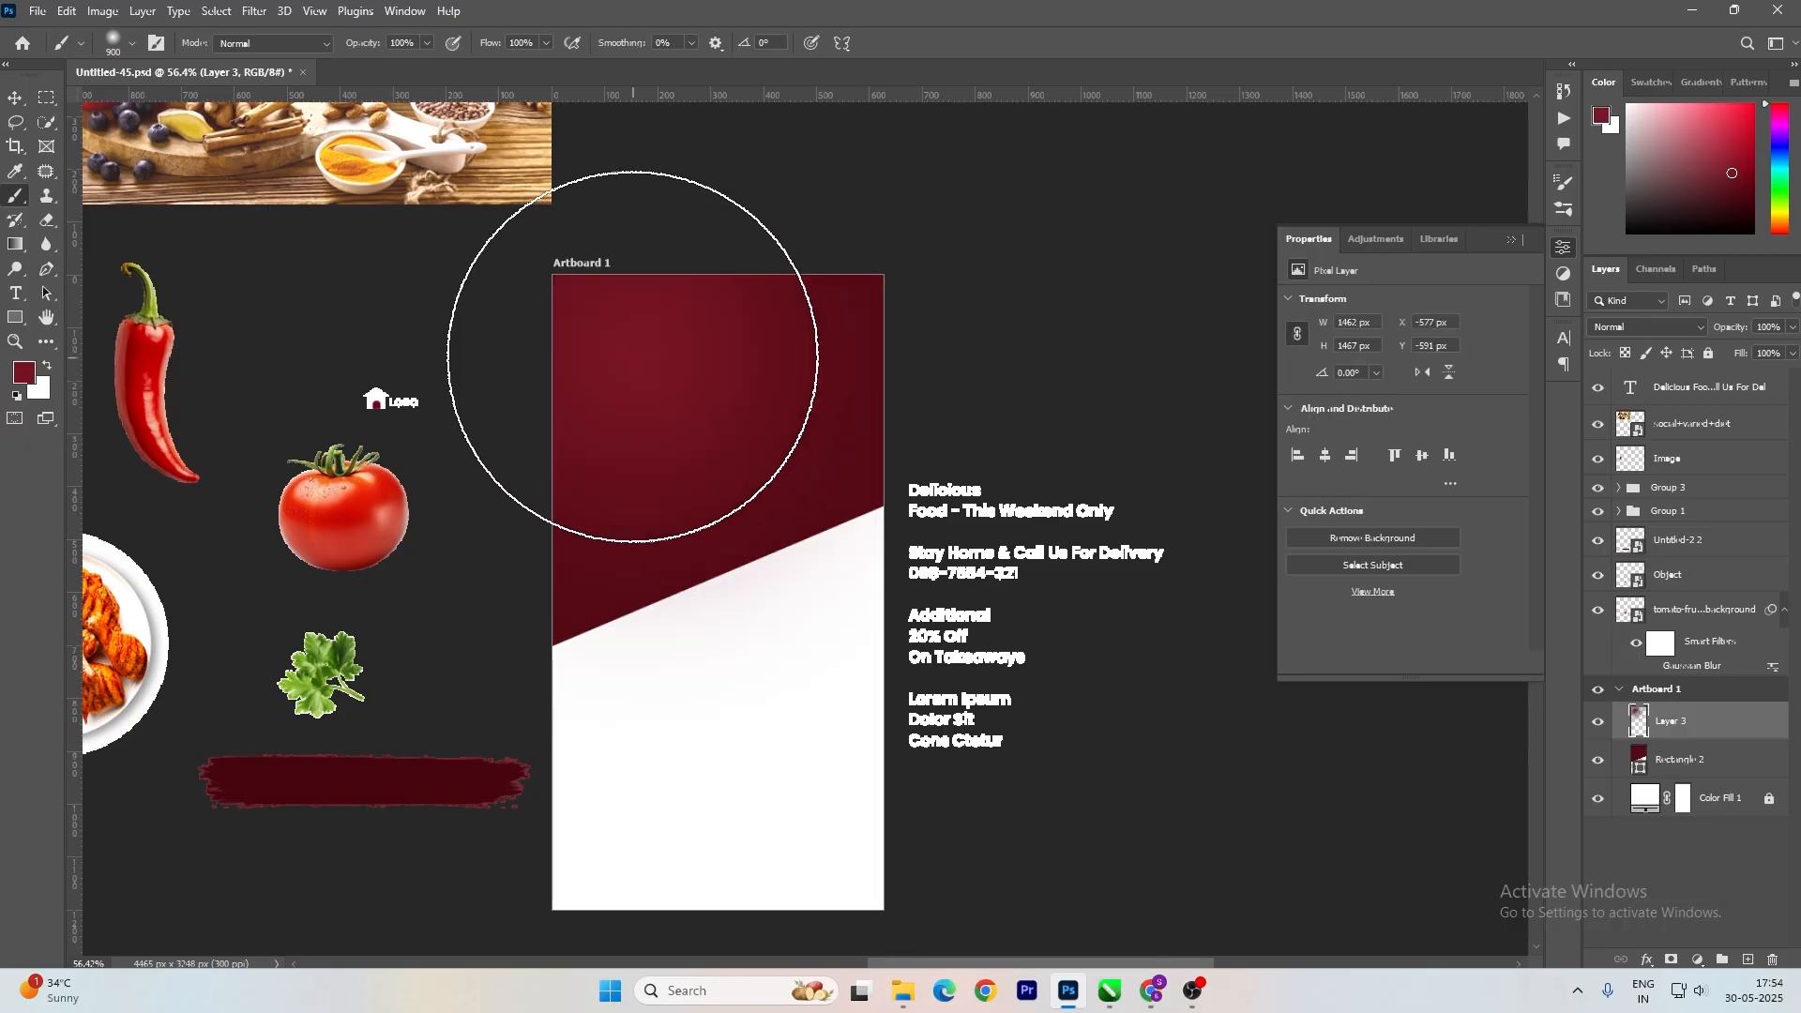
Set the glow layer's opacity to 80% and lock both the glow layer and the rectangle layer.
click(16, 98)
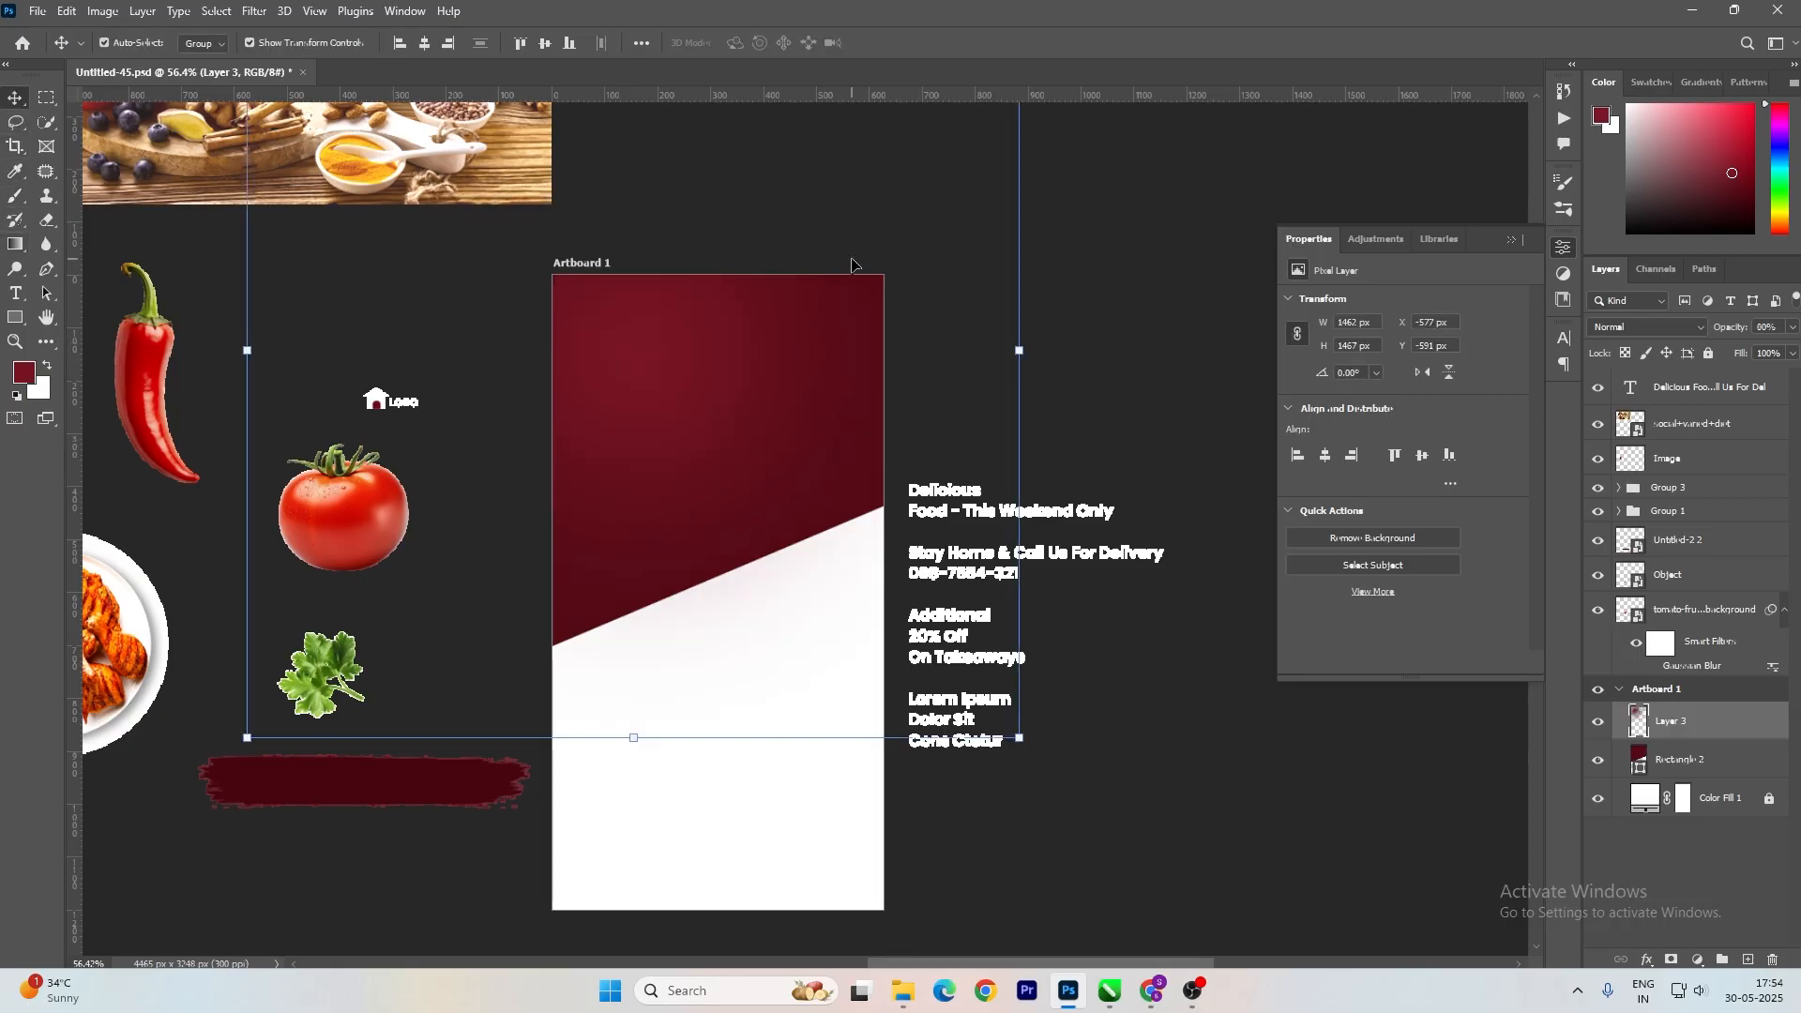
key(ctrl+slash)
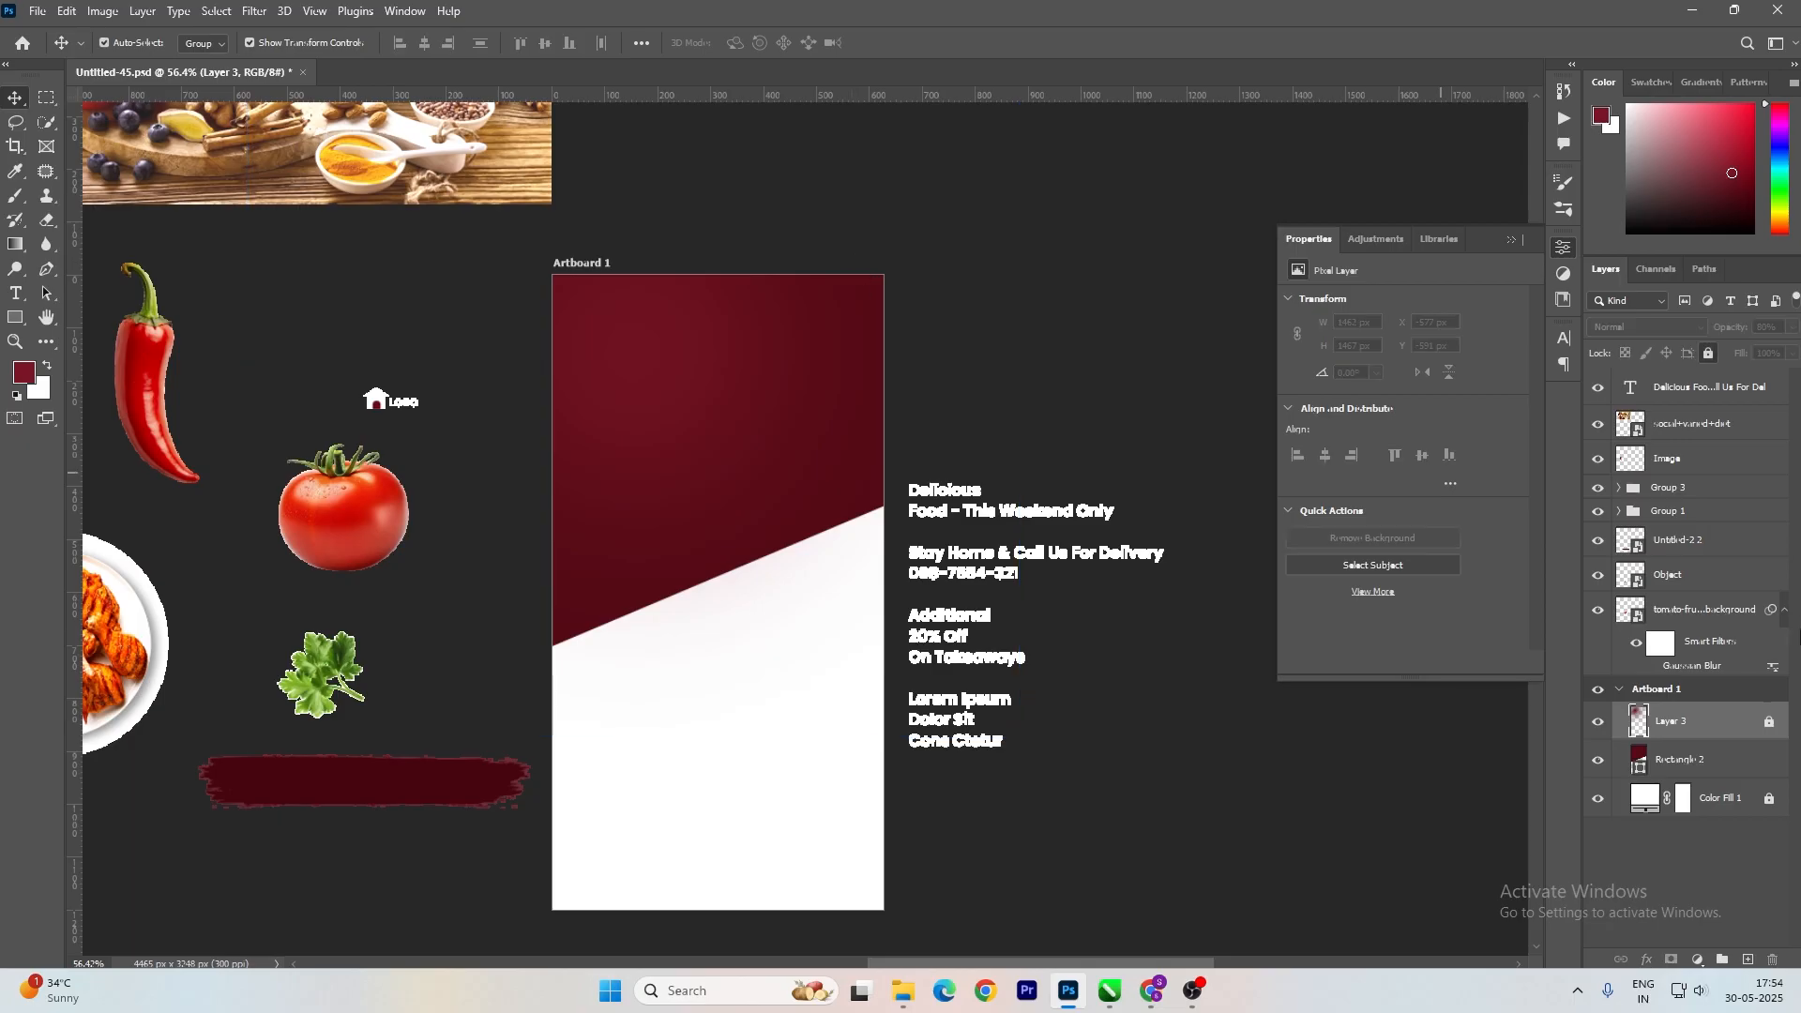
click(1678, 759)
key(ctrl+slash)
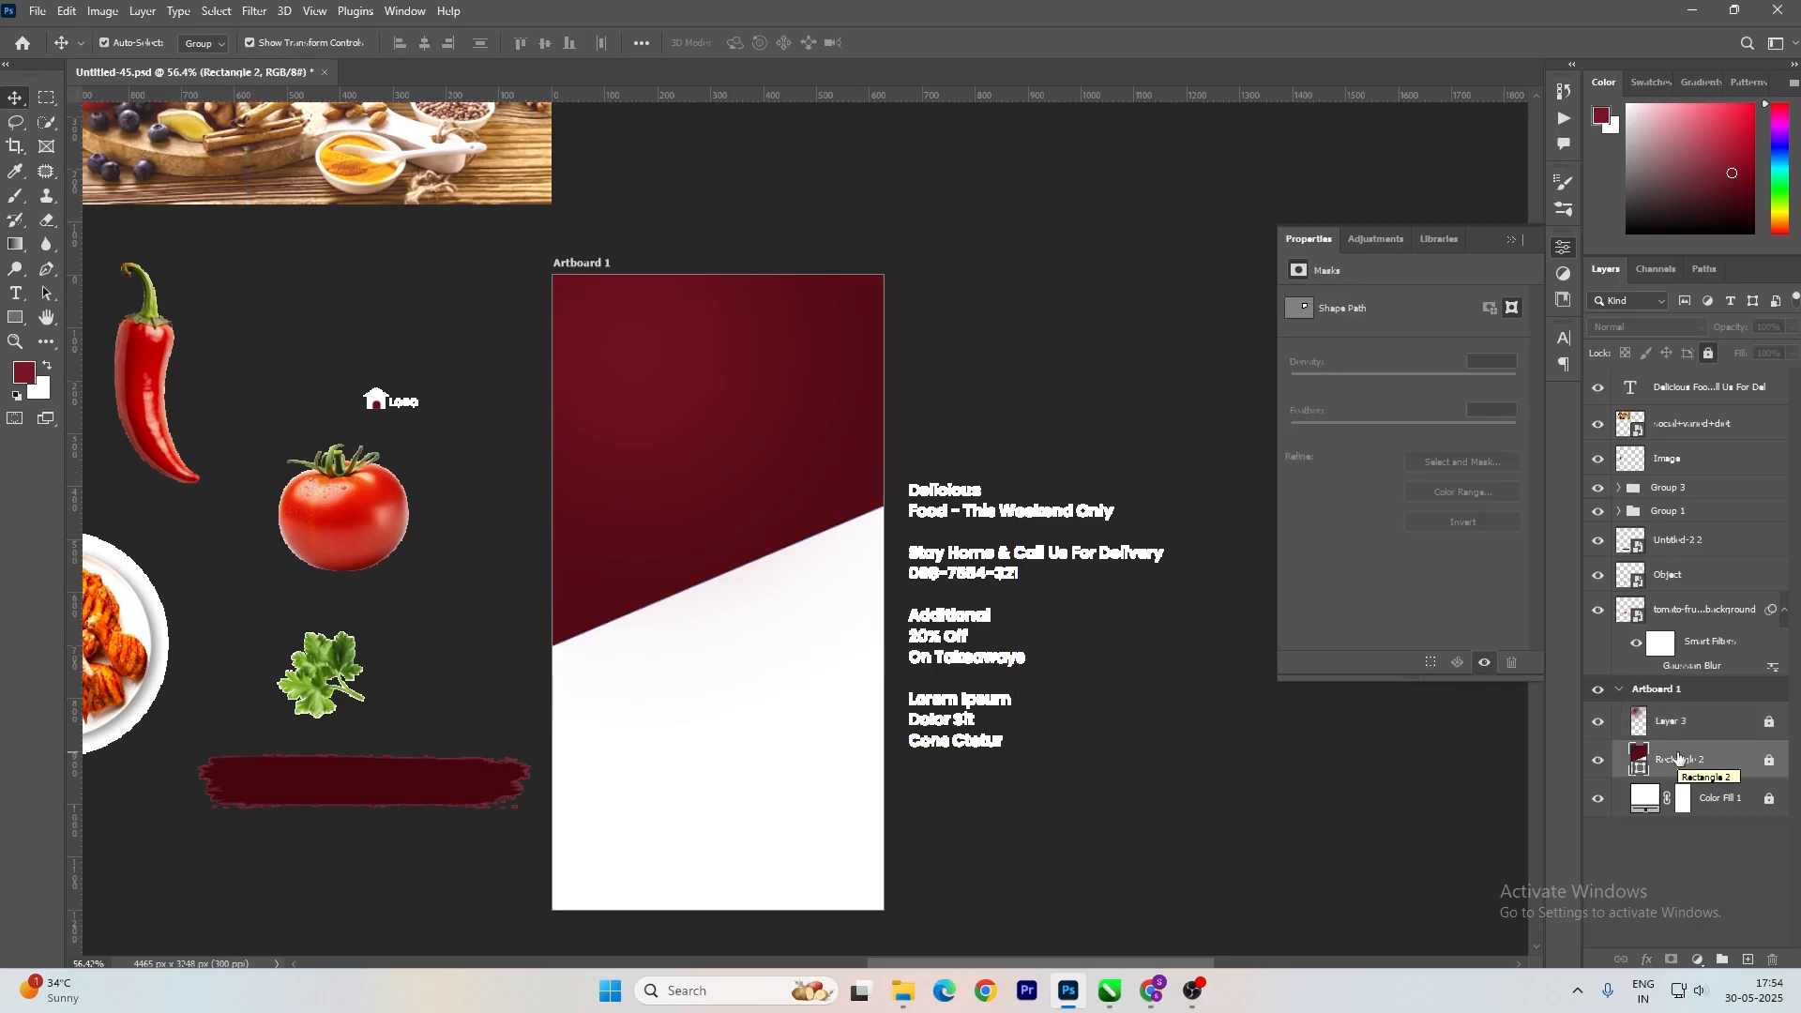
Clip the glow layer to the slanted maroon rectangle with a clipping mask.
alt+click(1707, 734)
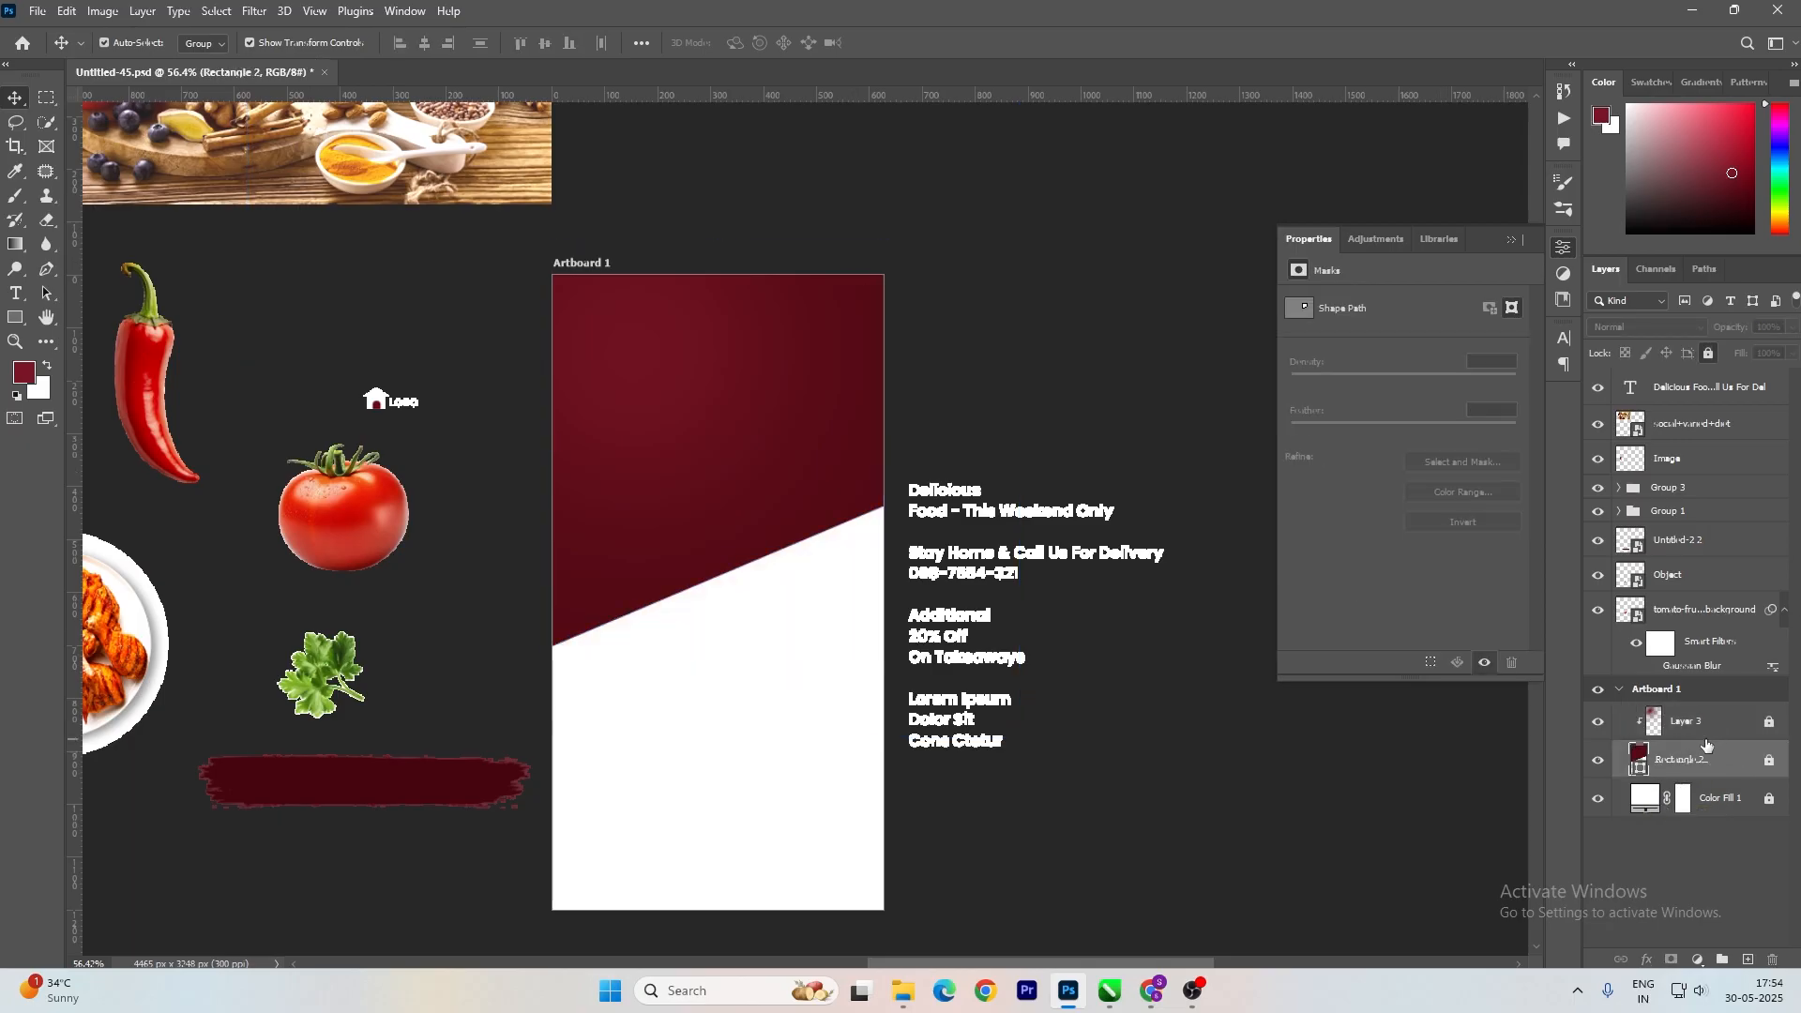
alt+click(1768, 731)
right_click(1711, 734)
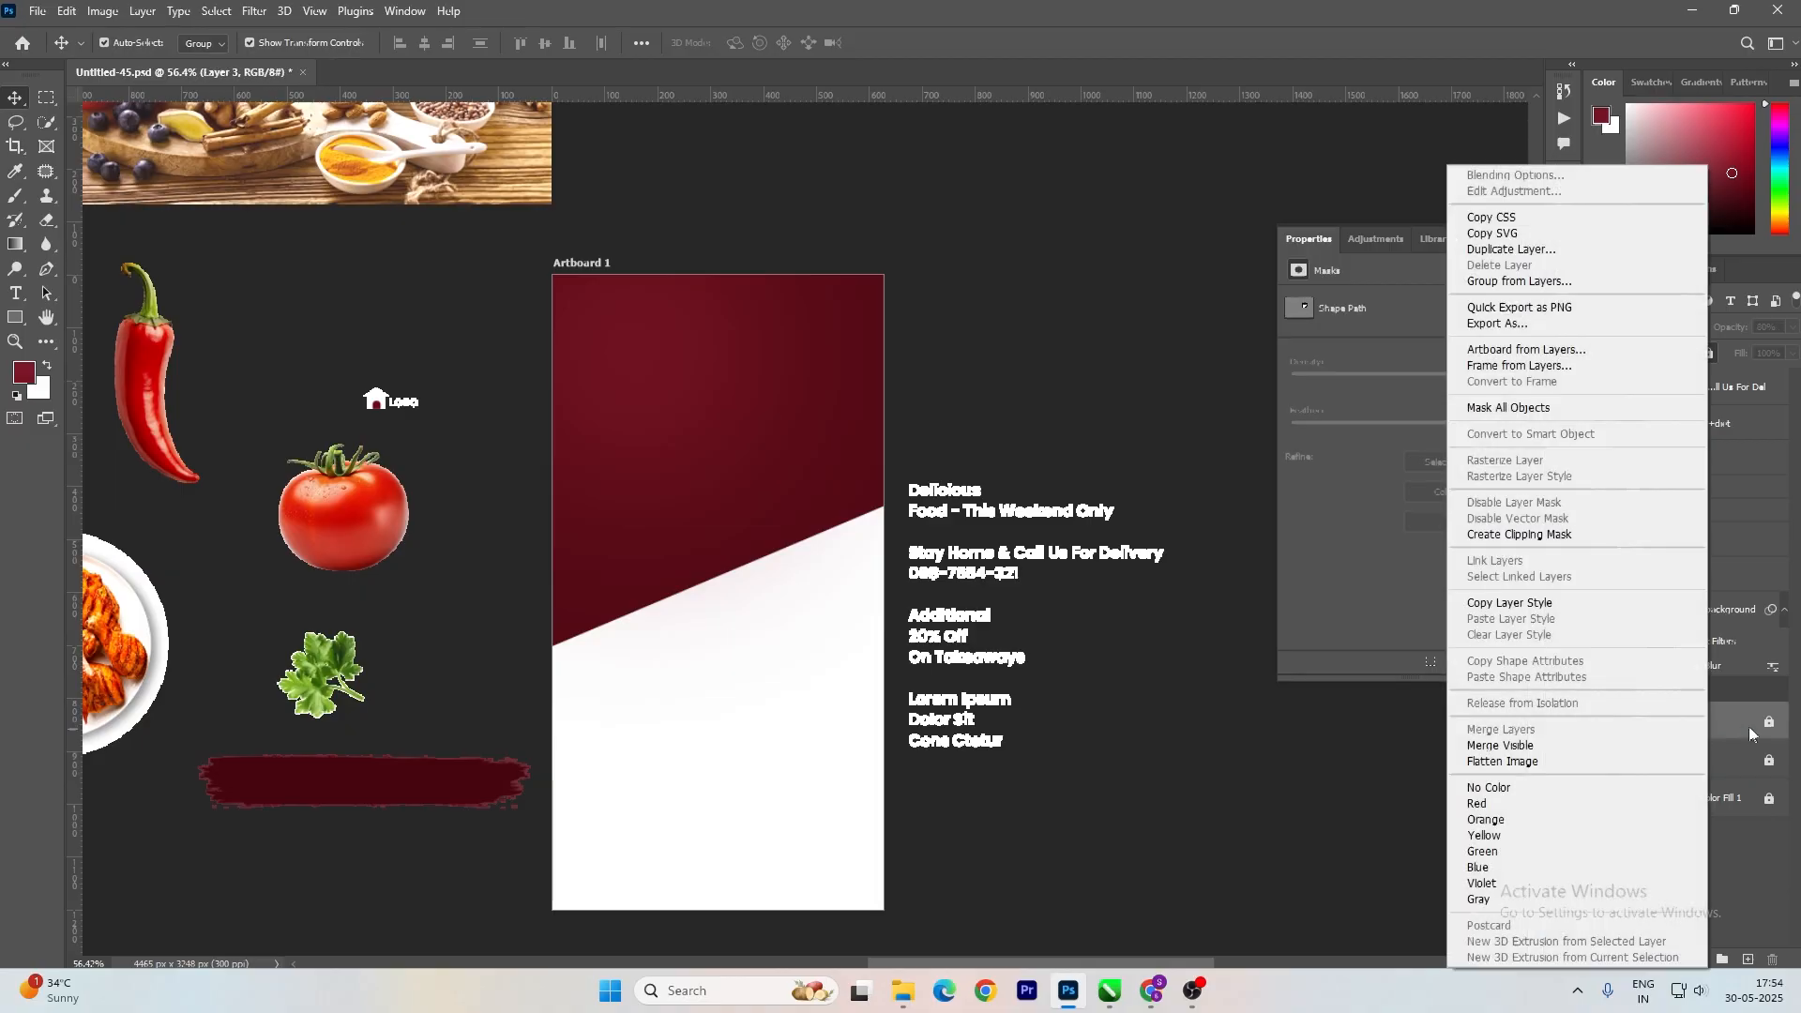
key(Escape)
right_click(1723, 732)
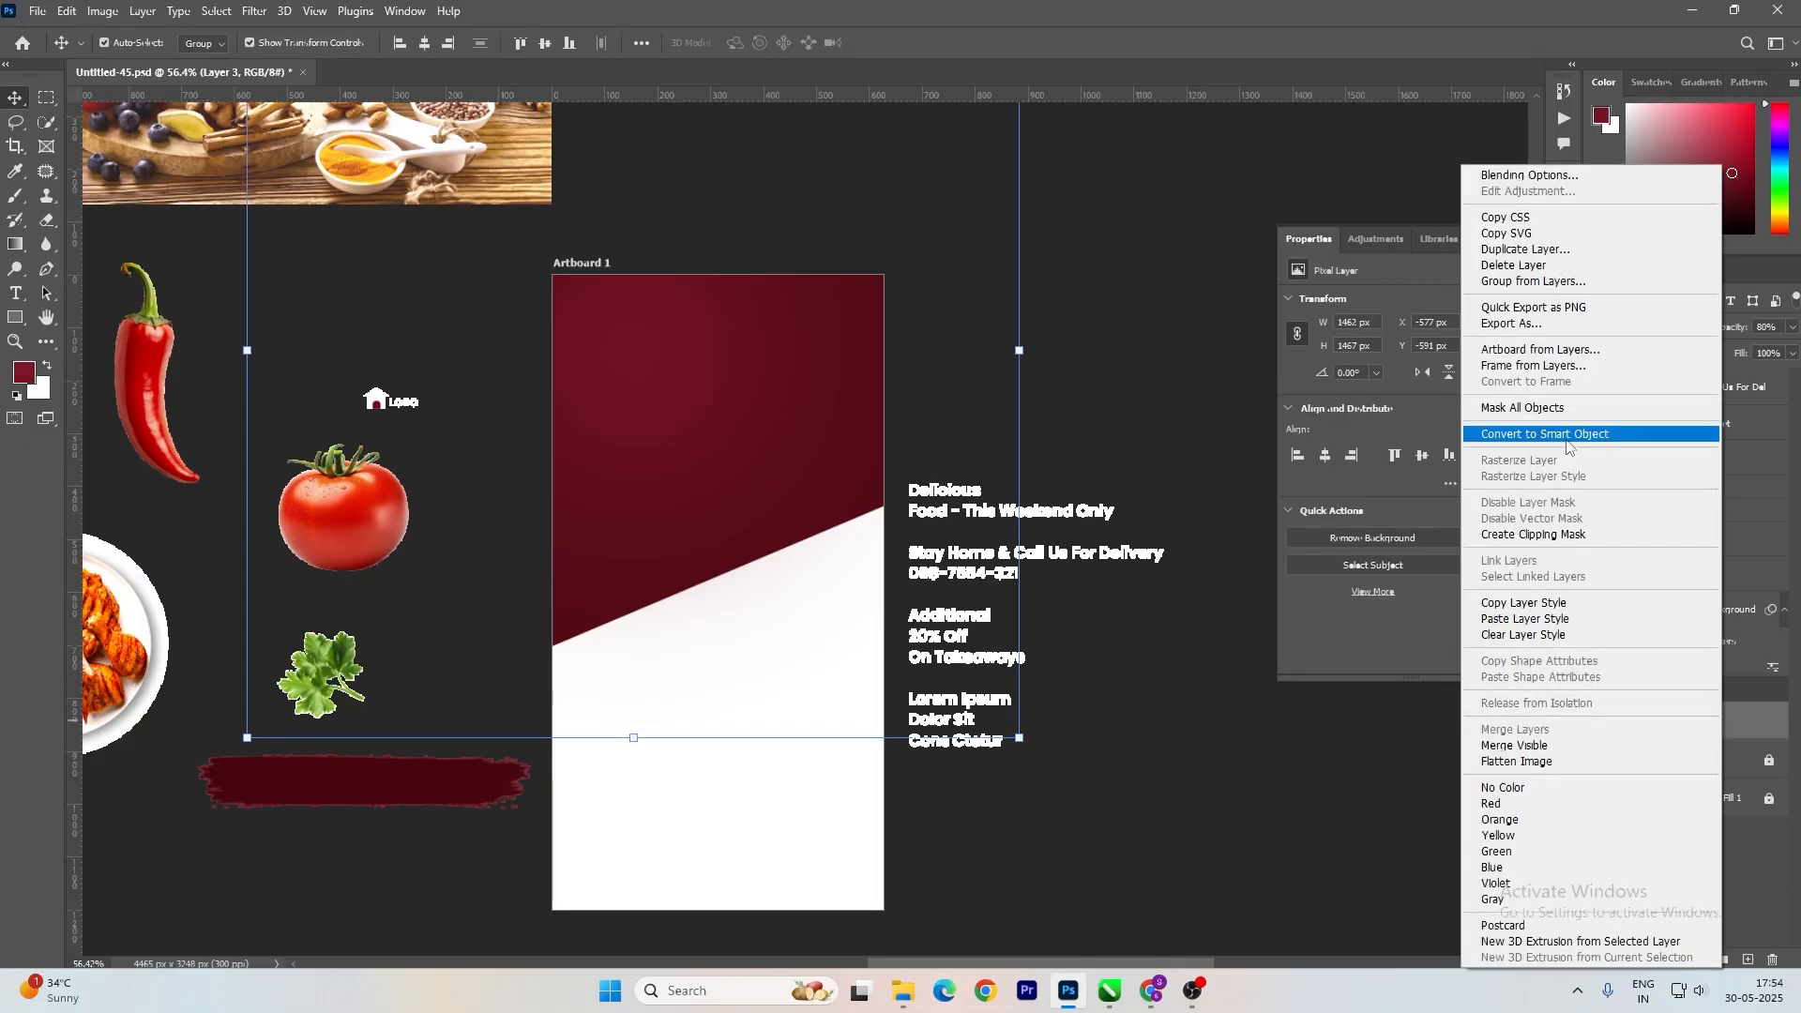
click(1559, 534)
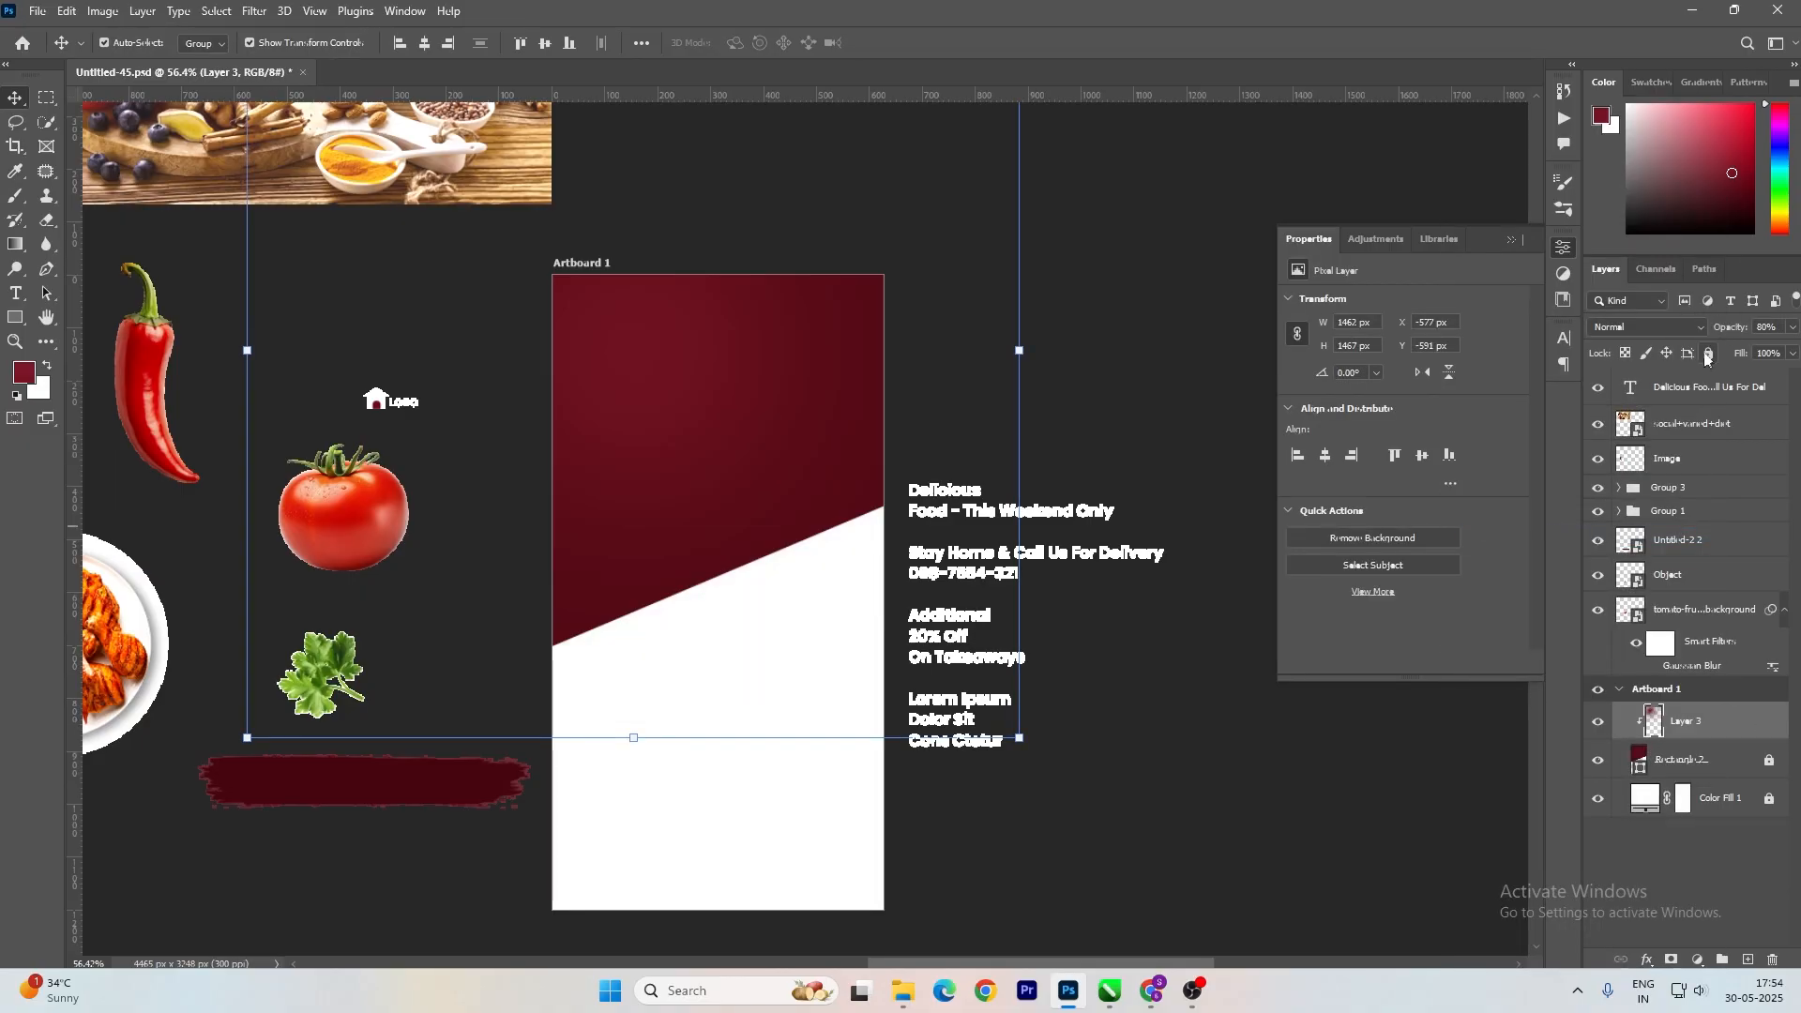
Move the food photo to the artboard's top, enlarge it to 1086 × 711 px and clip it to the rectangle.
scroll(741, 516, down, 1)
drag(456, 239, 768, 591)
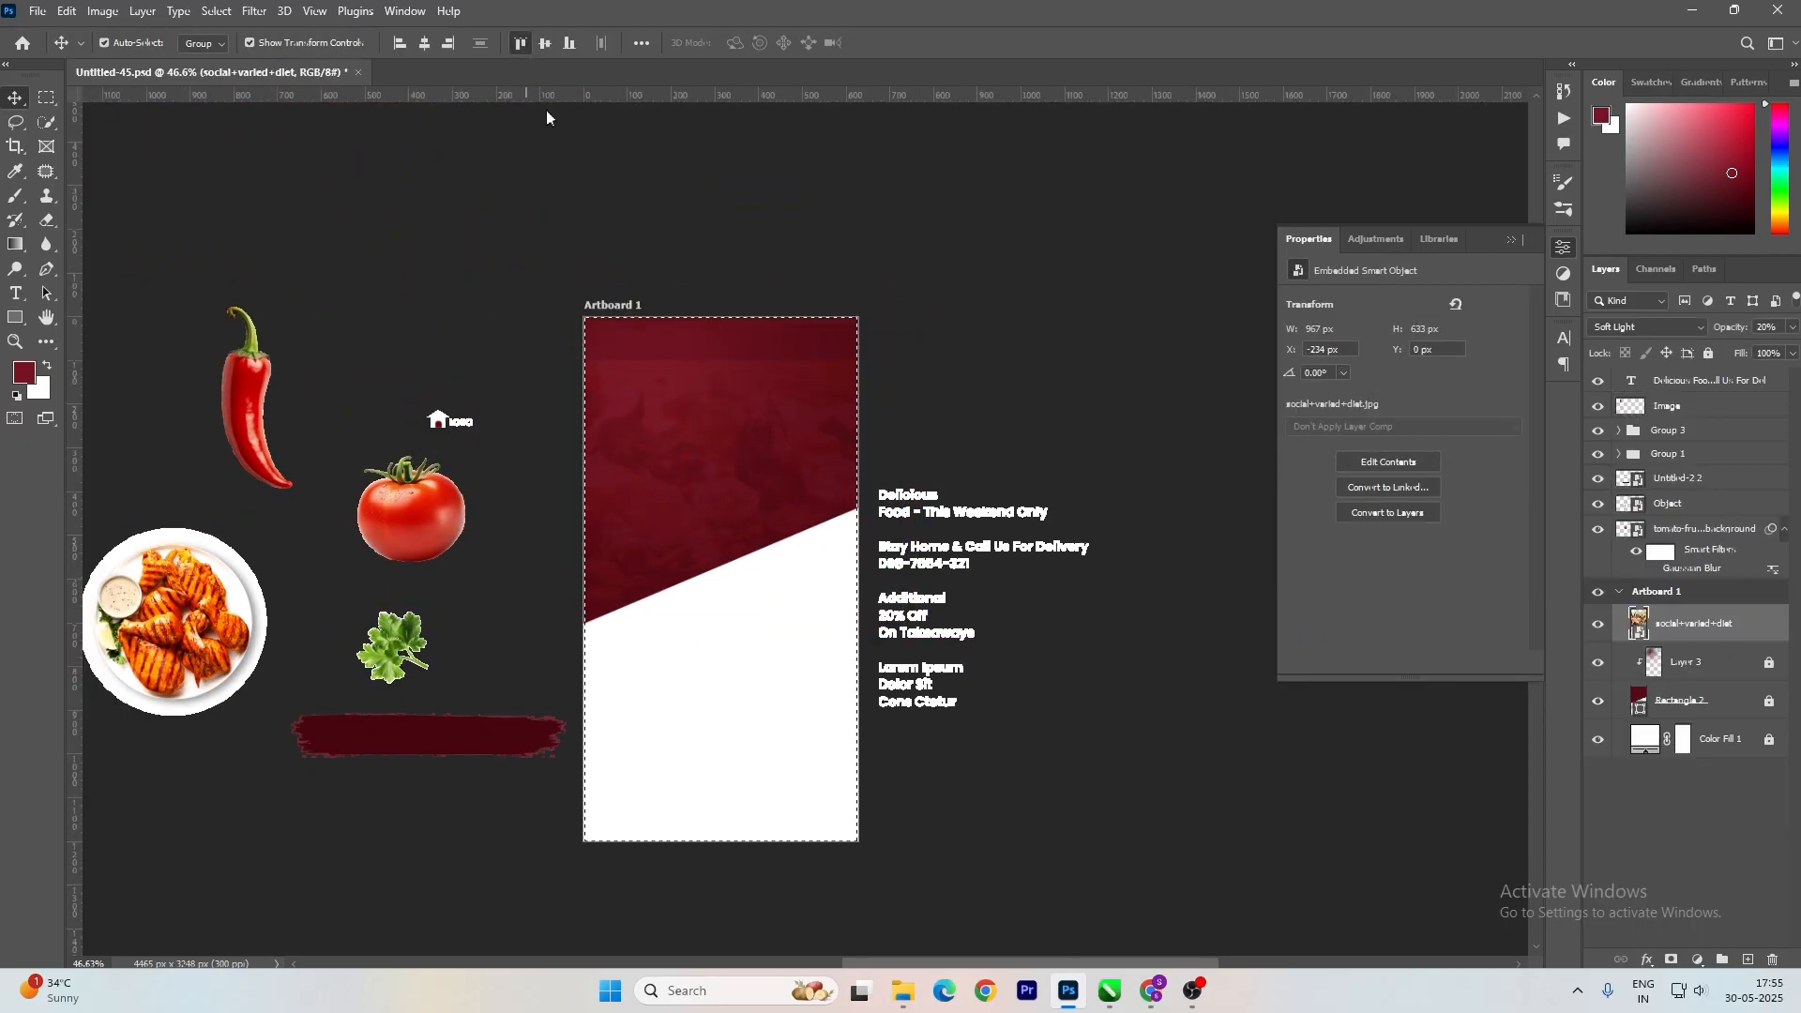
key(ctrl+t)
drag(905, 603, 950, 653)
key(Return)
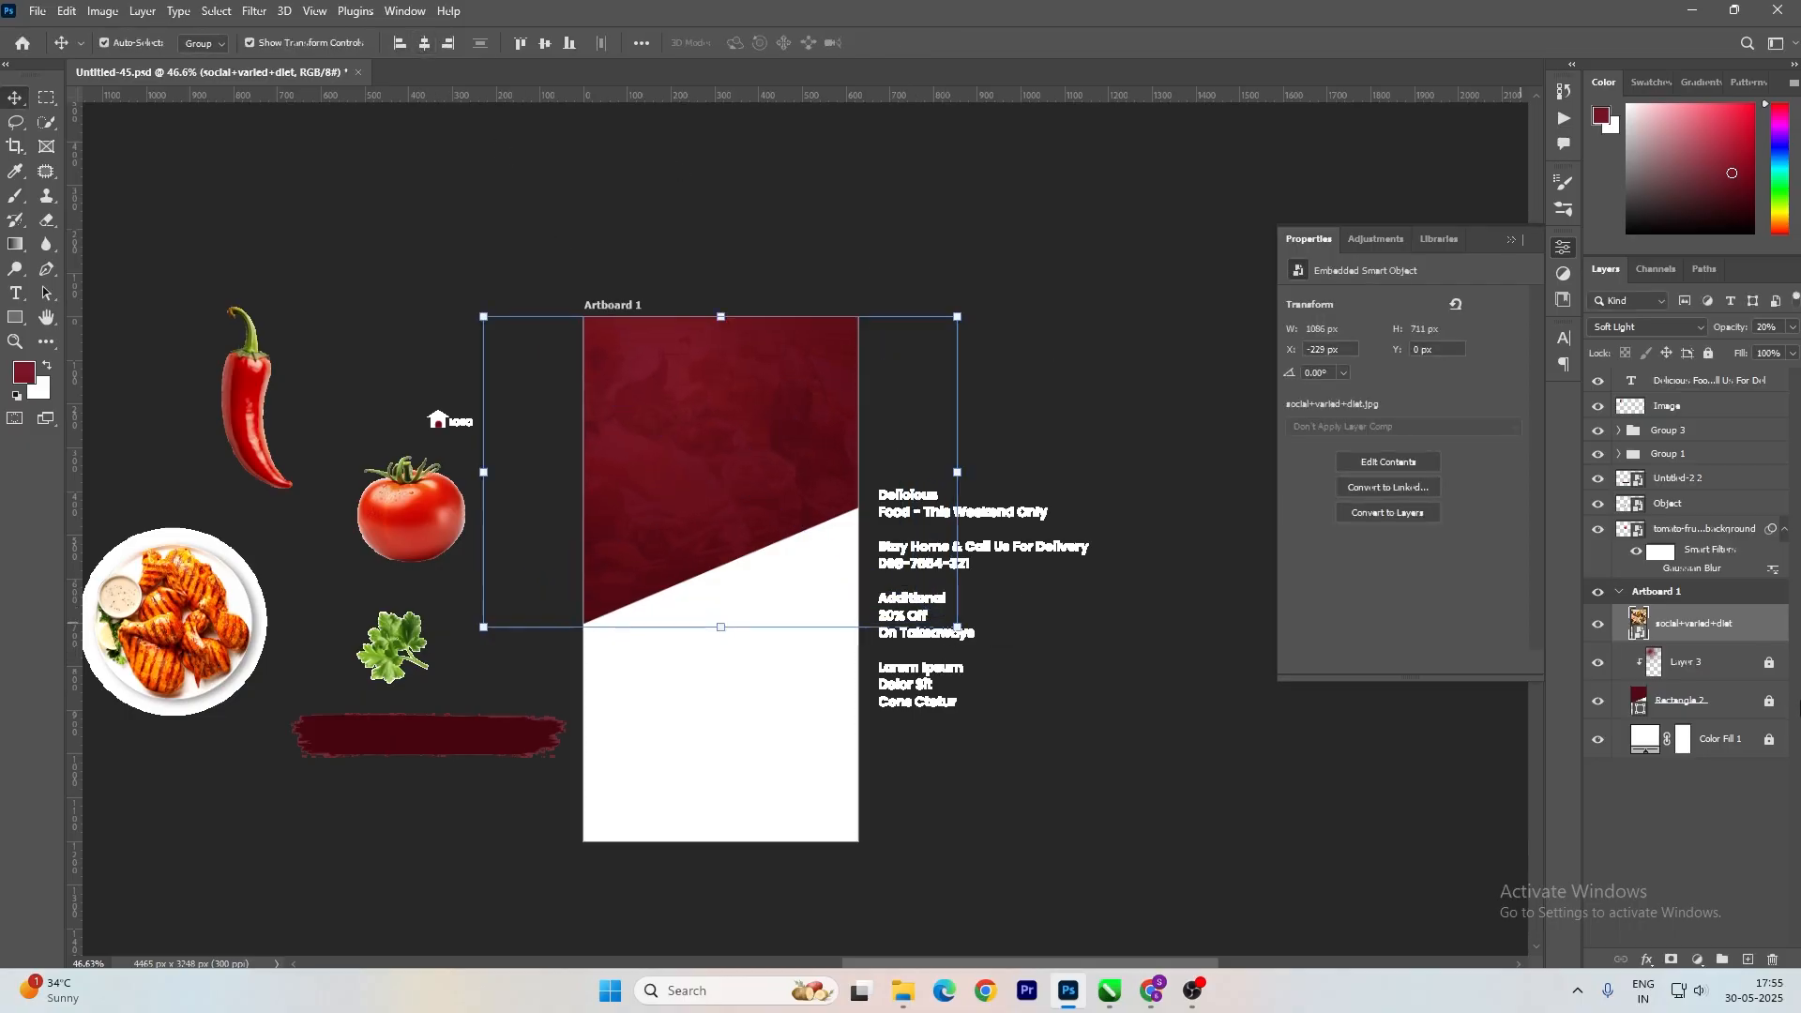
right_click(1691, 635)
click(1684, 590)
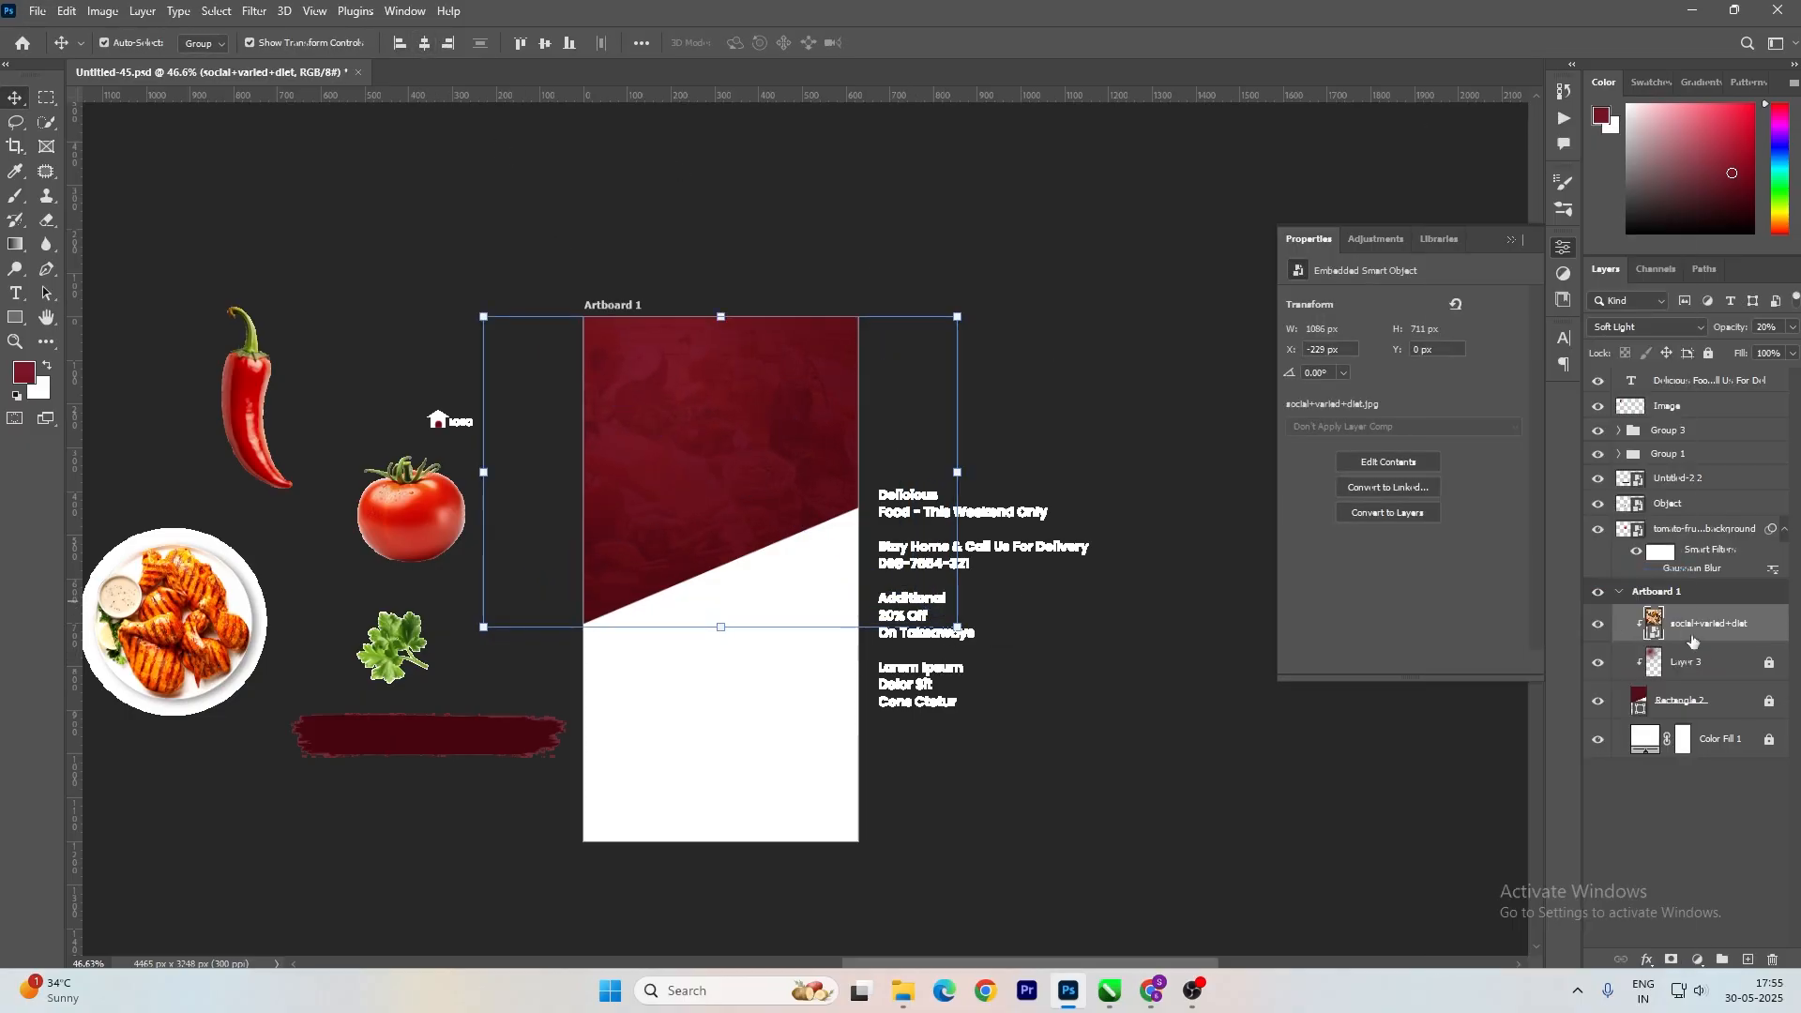
Blend the food photo with Soft Light at 30% opacity and lock its layer.
click(1666, 327)
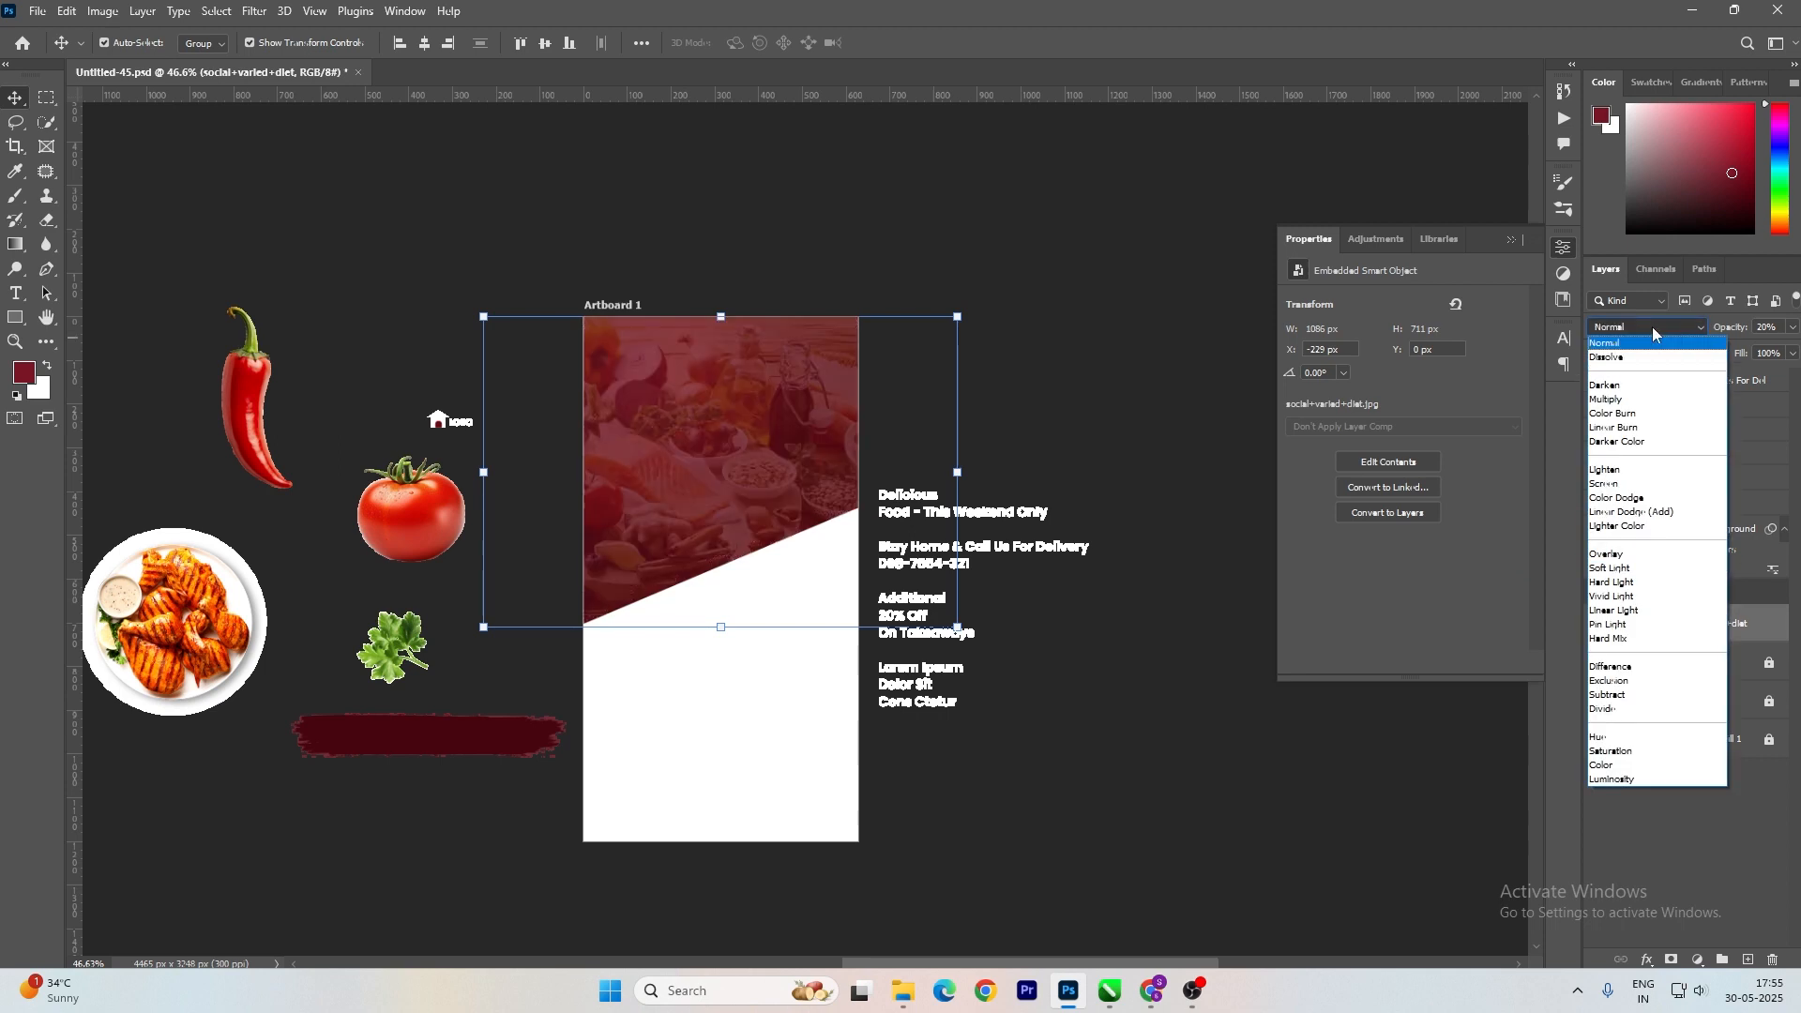
key(shift+alt+f)
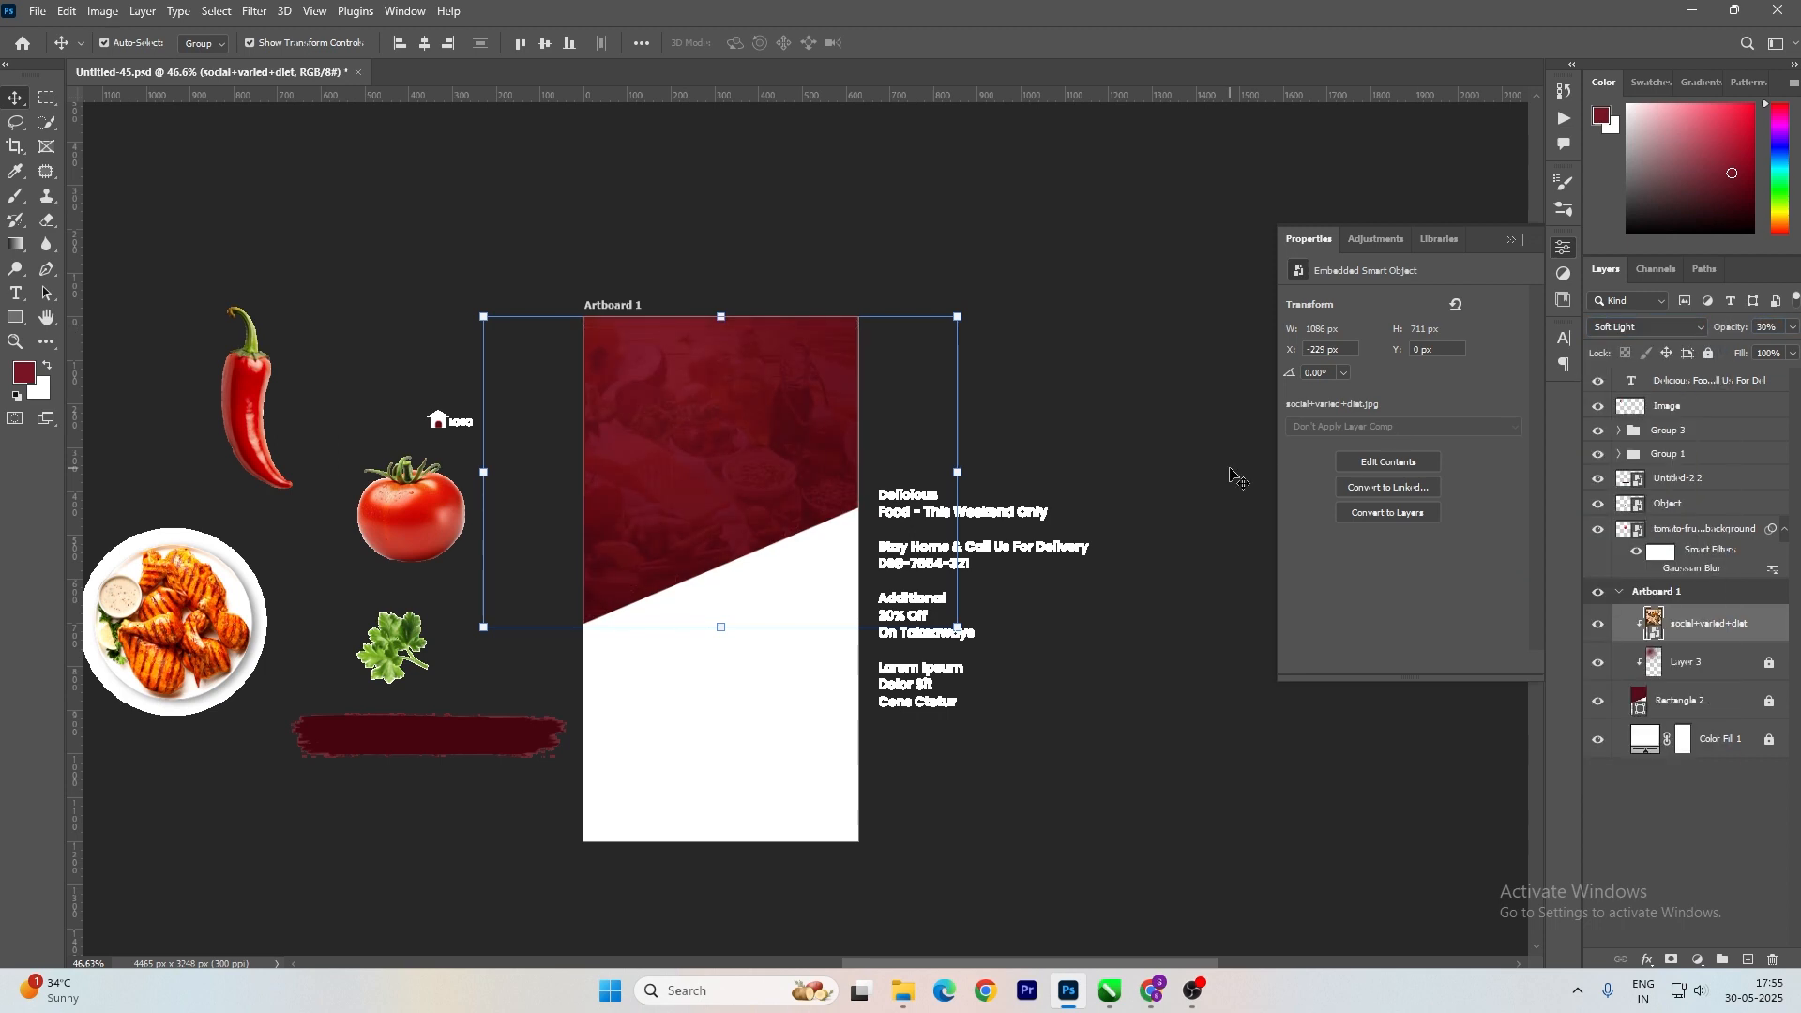
key(ctrl+slash)
Move the white house logo onto the artboard and centre it near the top edge of the maroon area.
scroll(515, 474, up, 2)
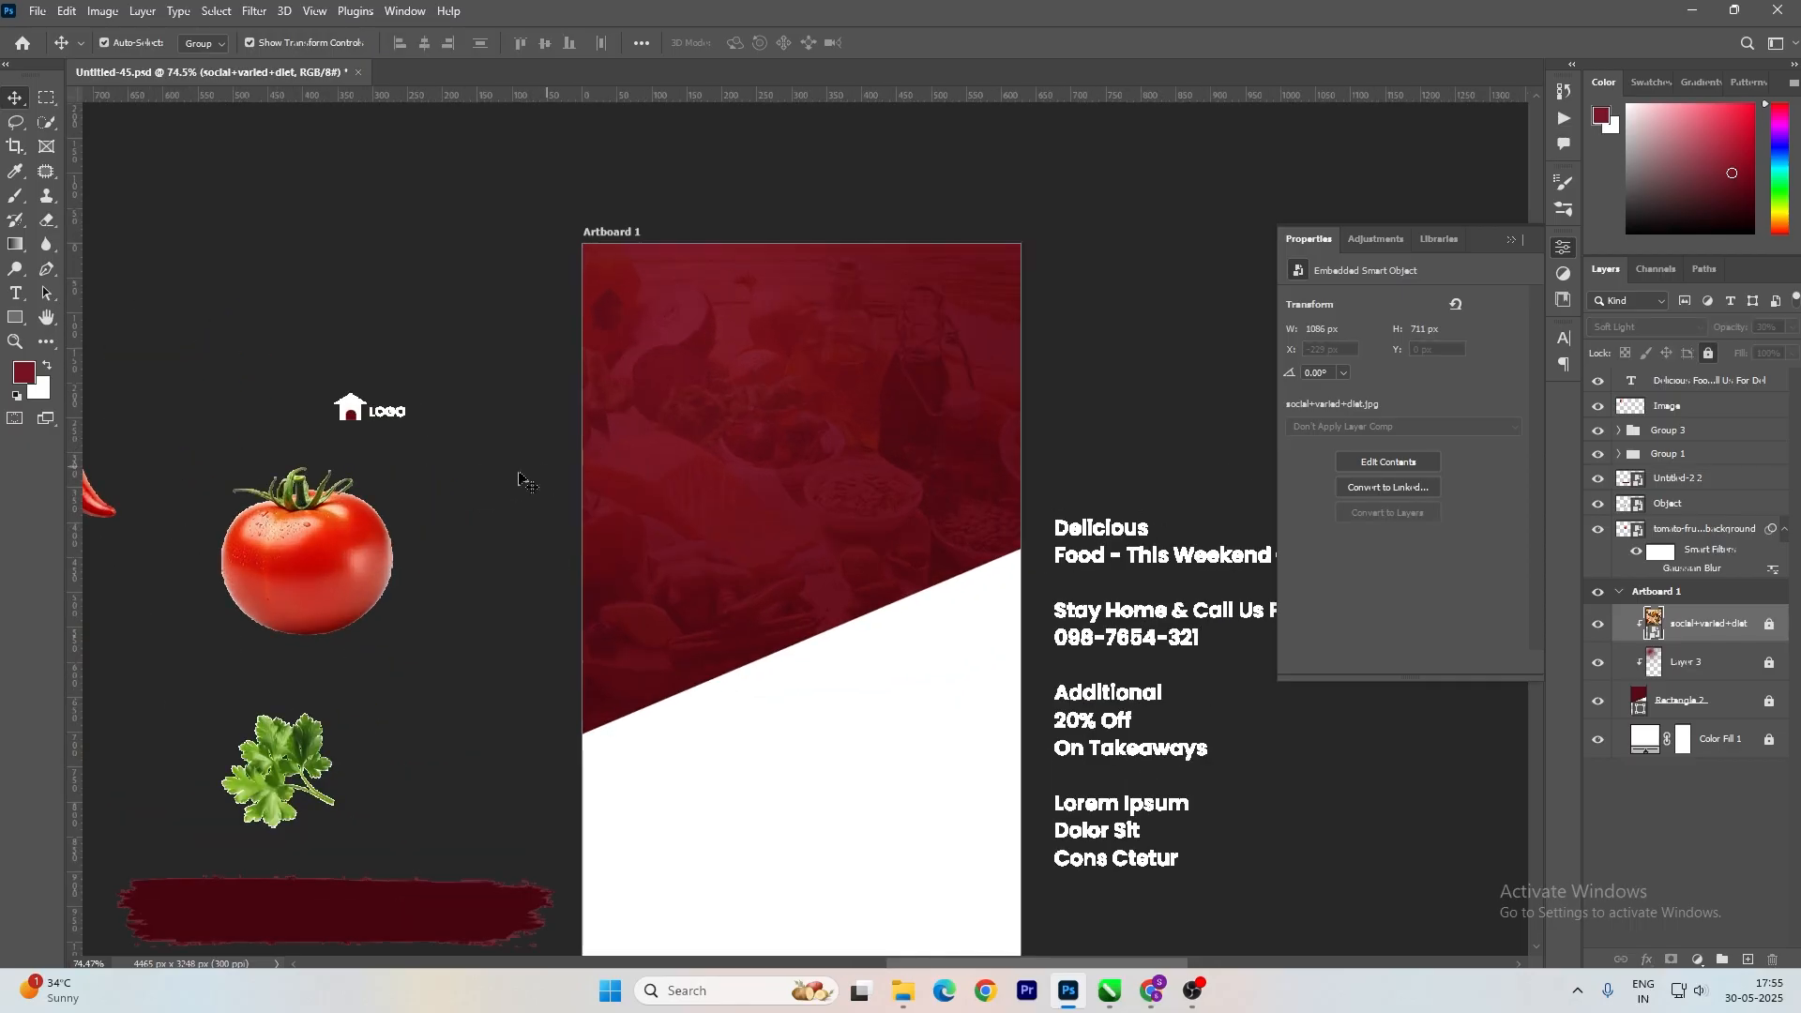
drag(357, 410, 783, 305)
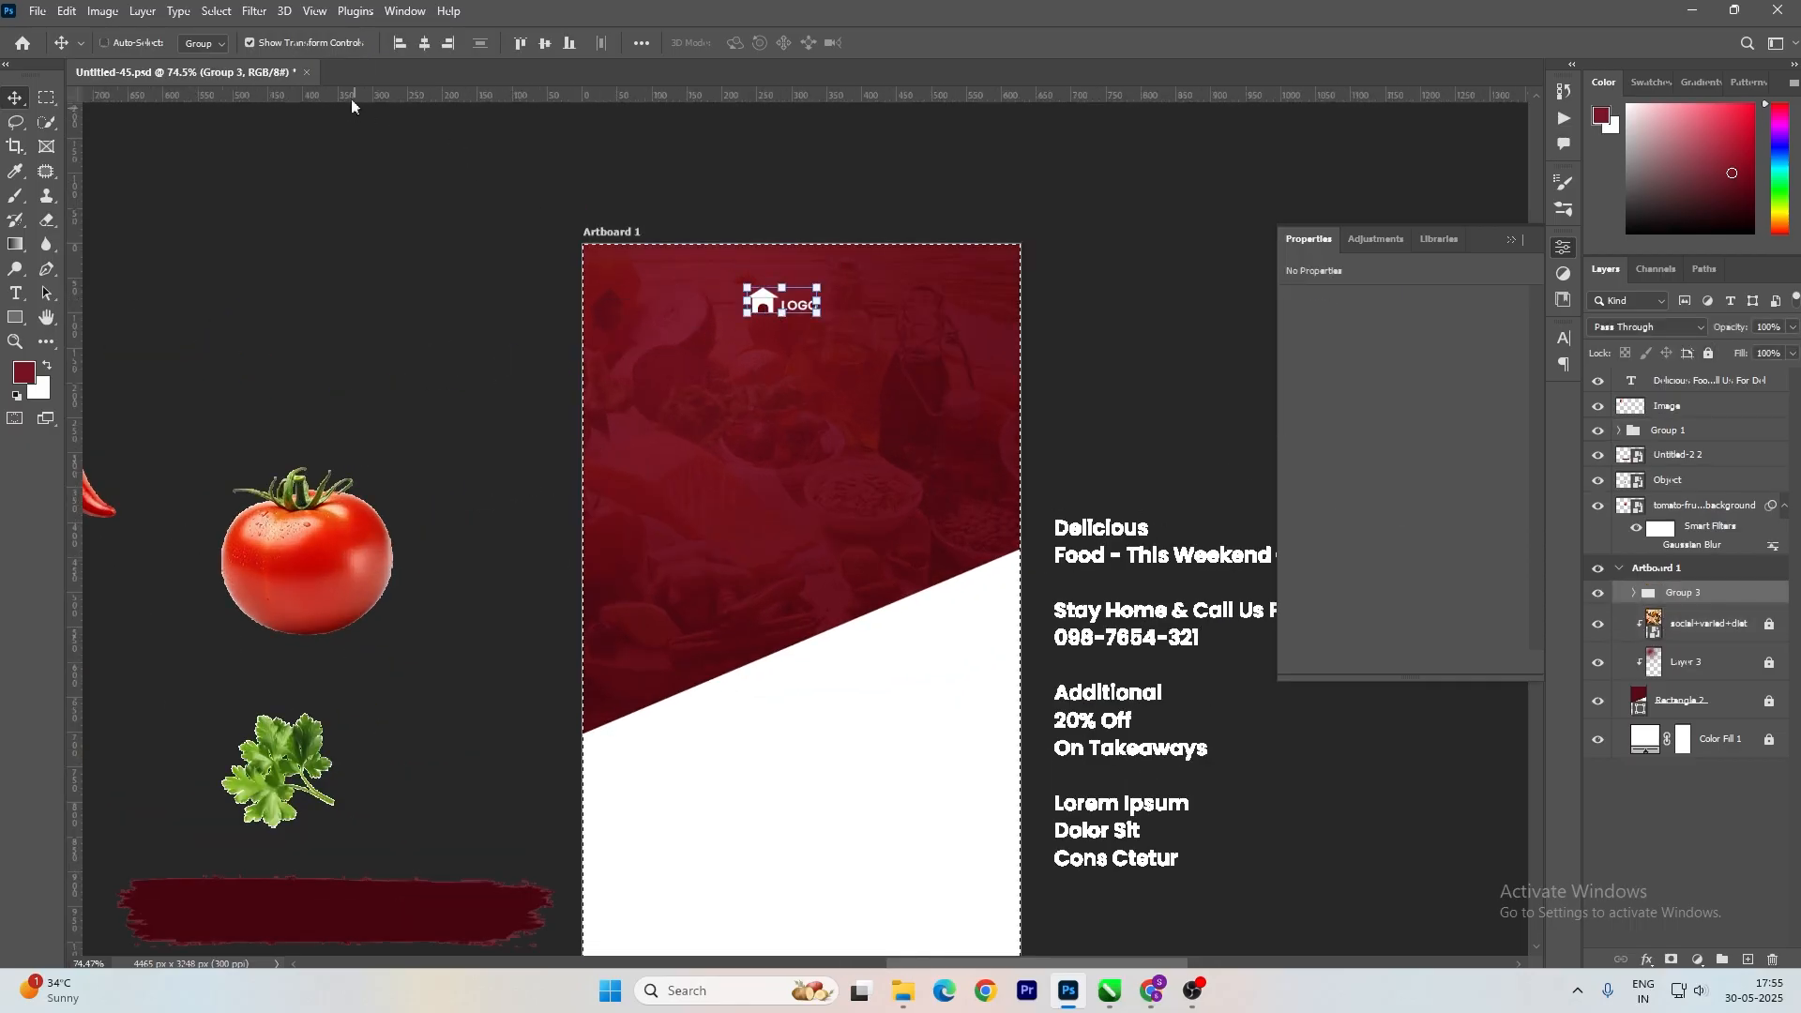
key(shift+Up)
key(shift+Up)
key(shift+Up)
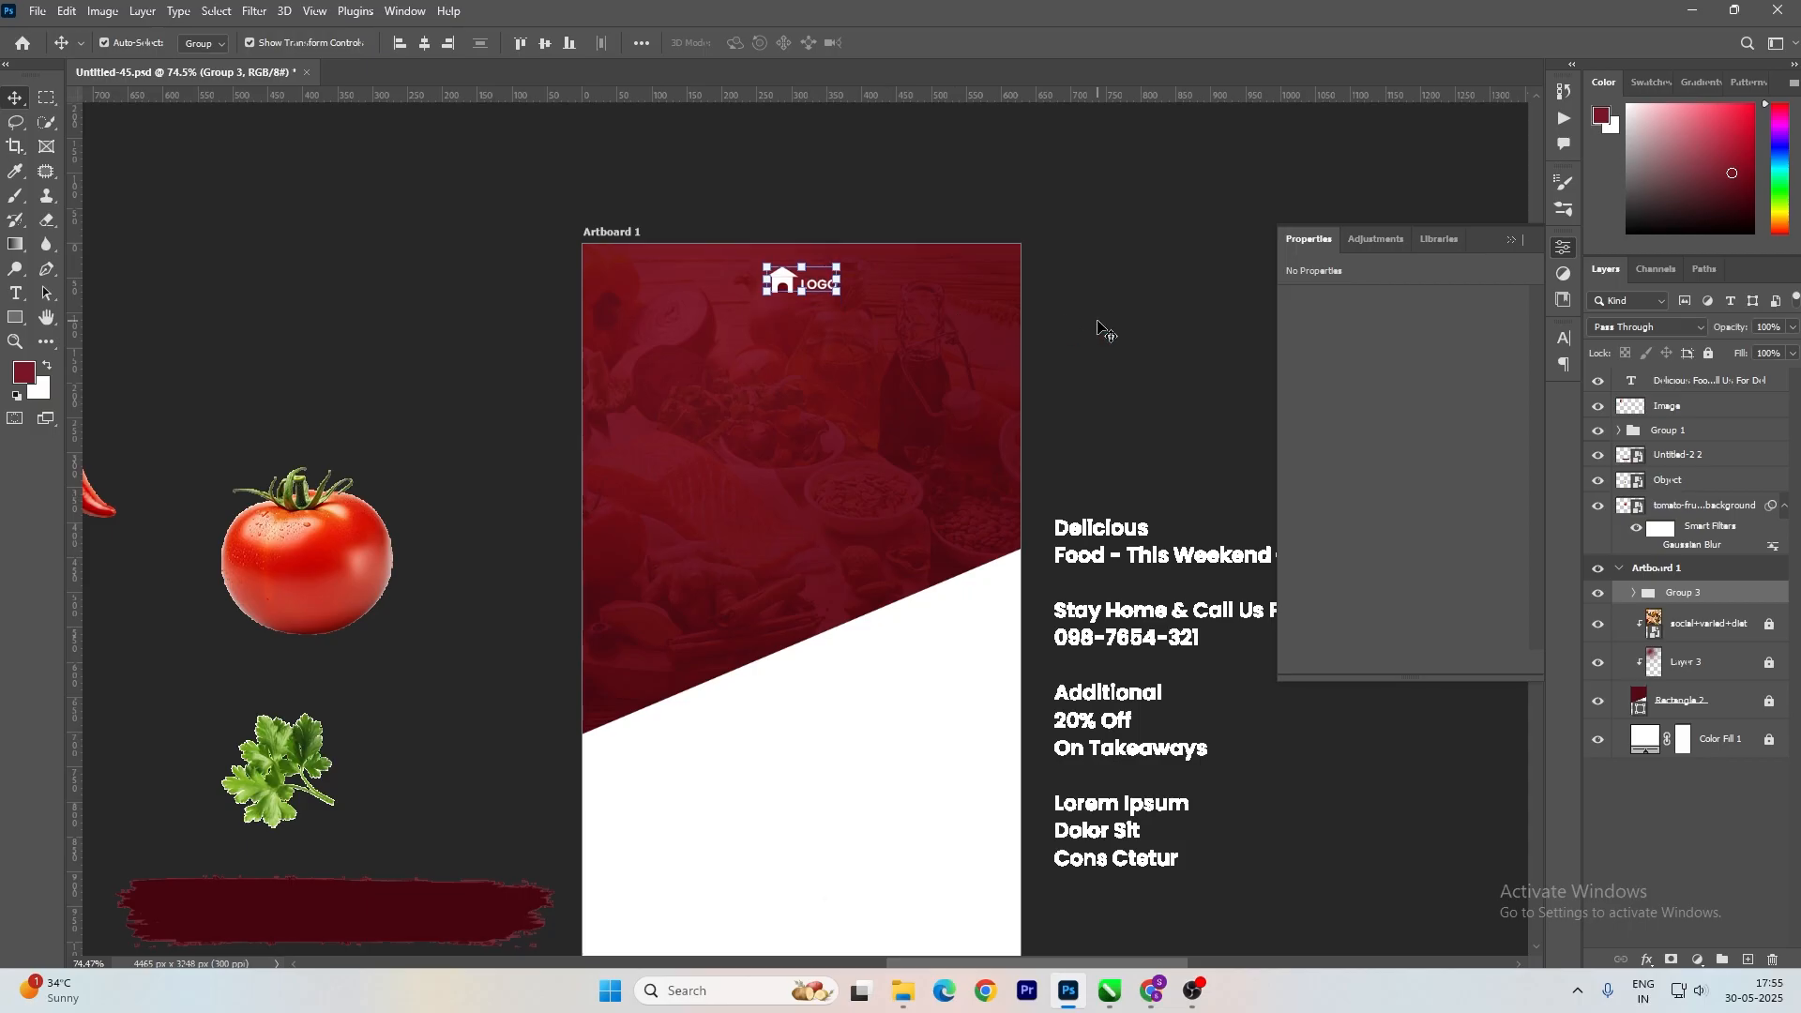
click(1106, 330)
Lower the food photo layer's opacity to 20% and lock the layer again.
click(1735, 628)
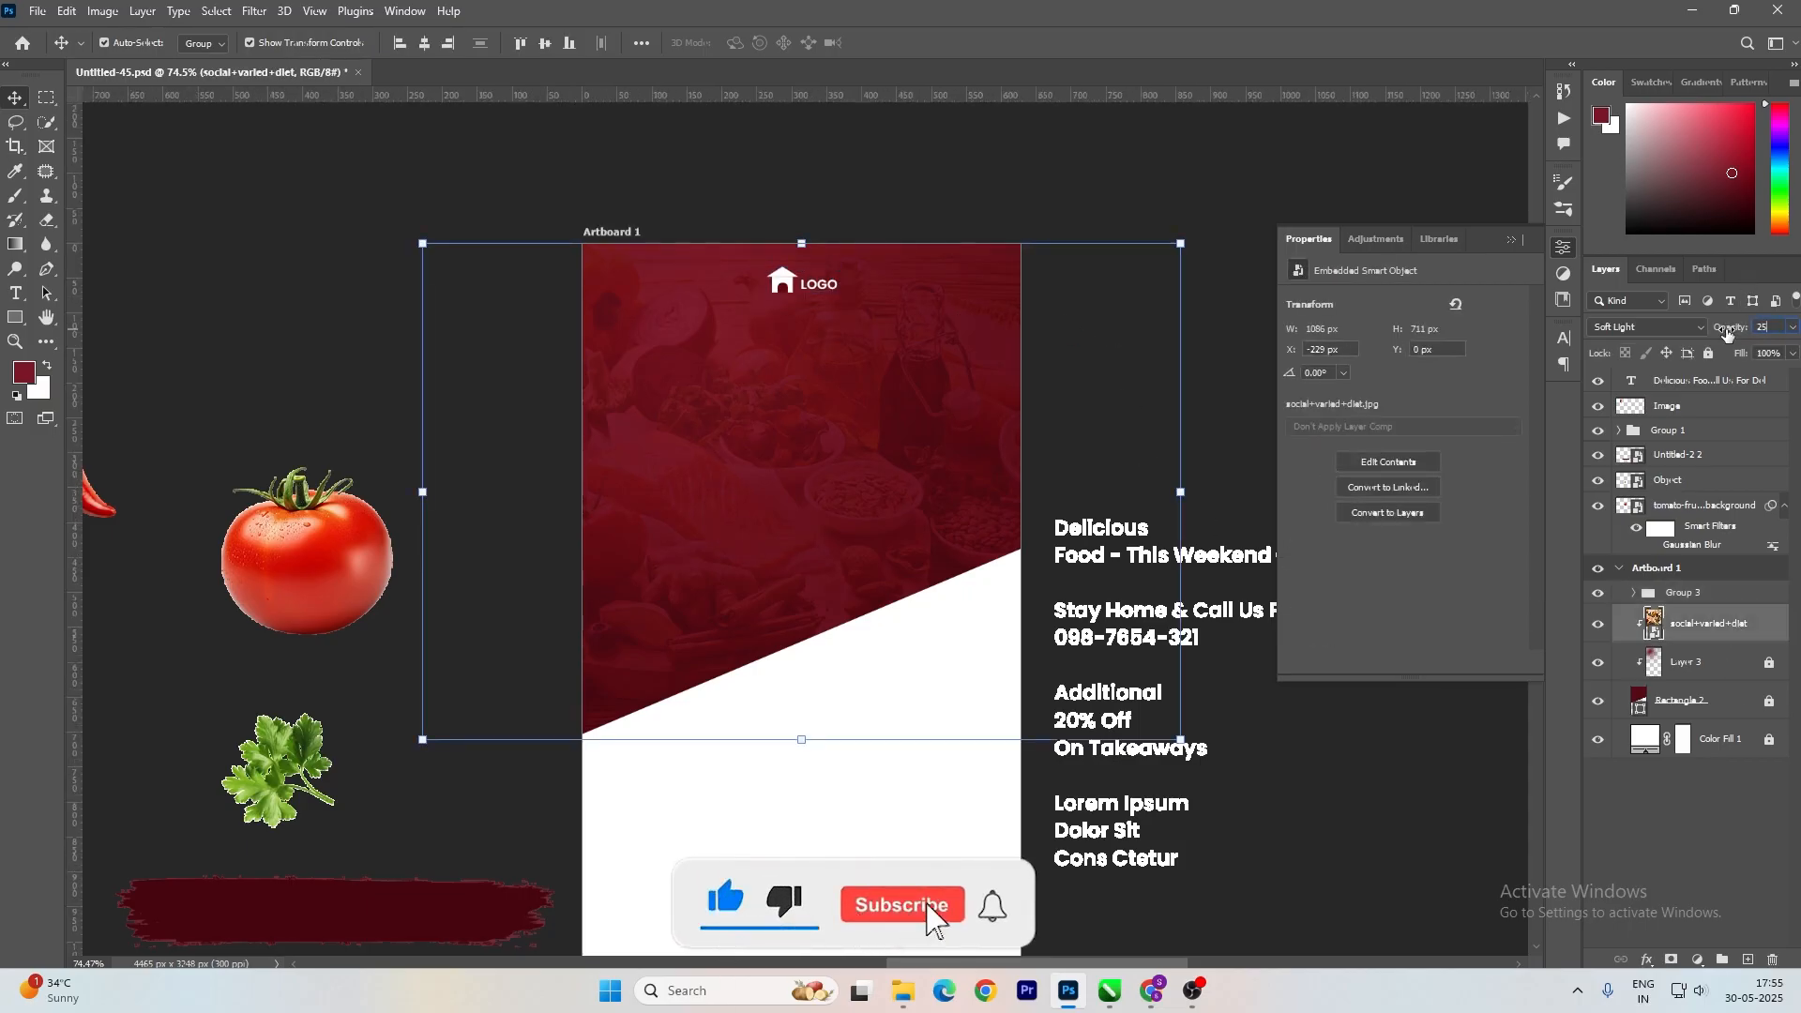
key(Return)
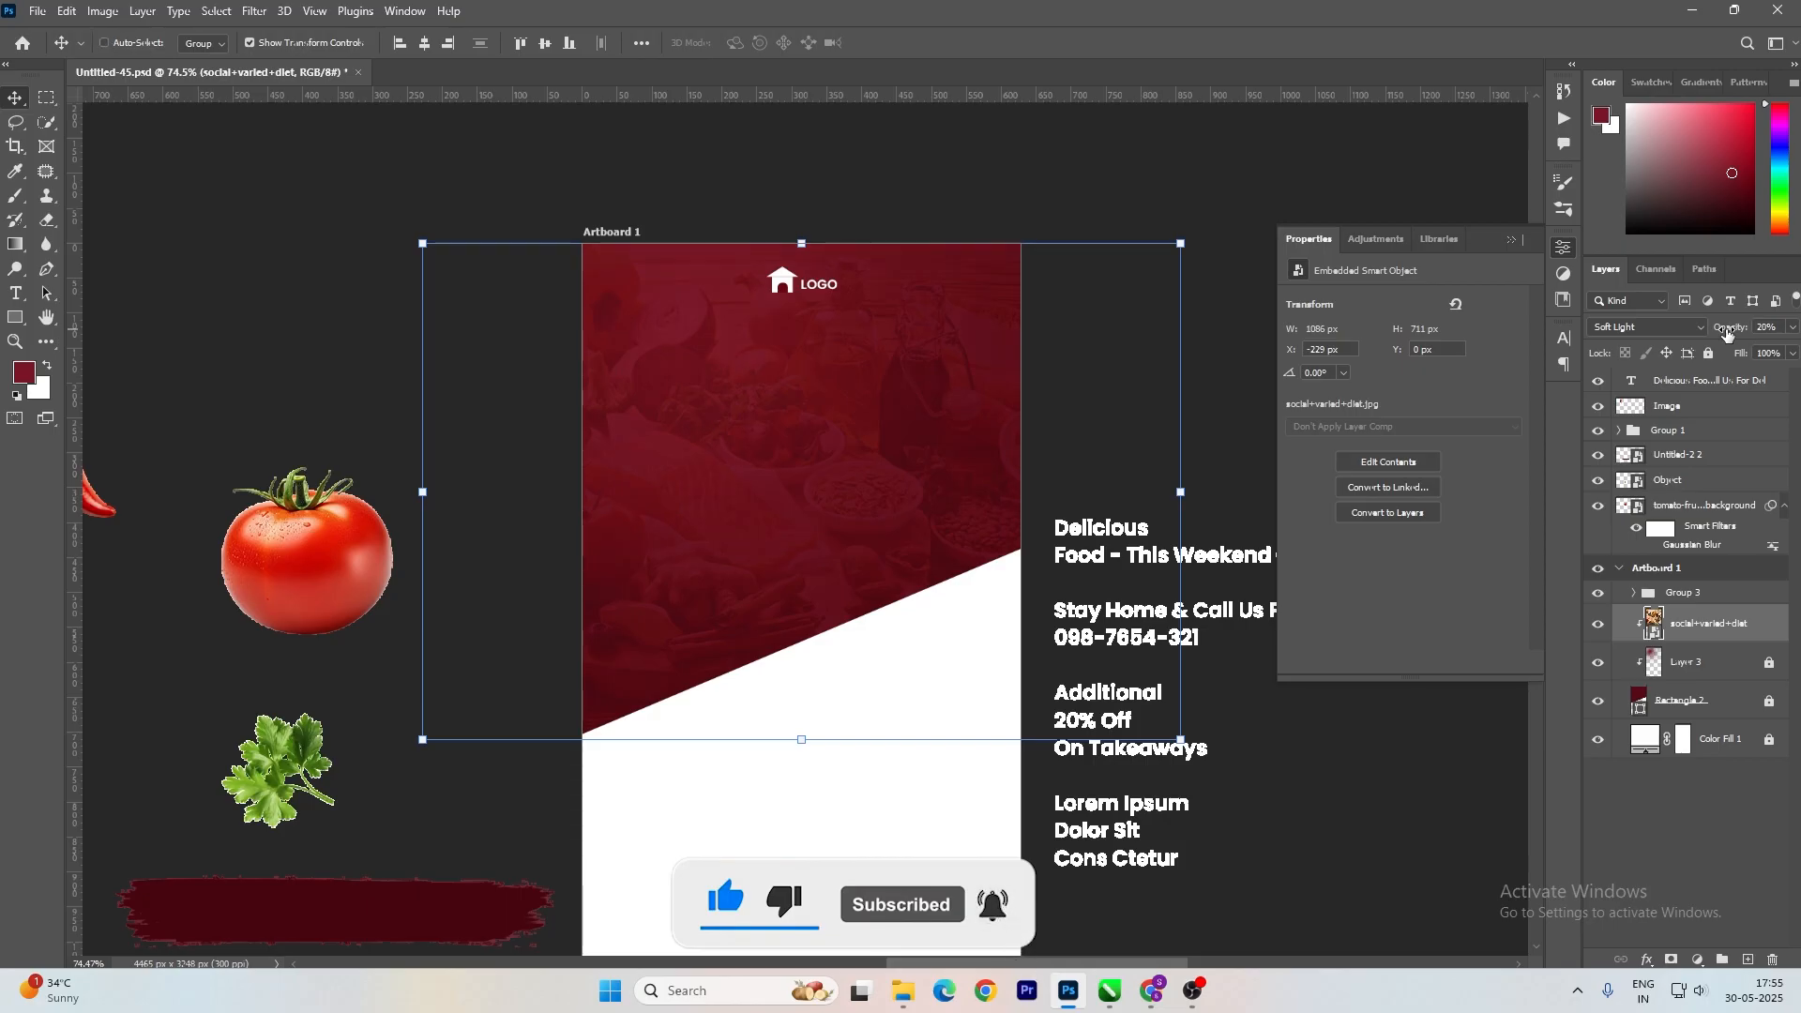
ctrl+click(1073, 446)
scroll(659, 487, down, 3)
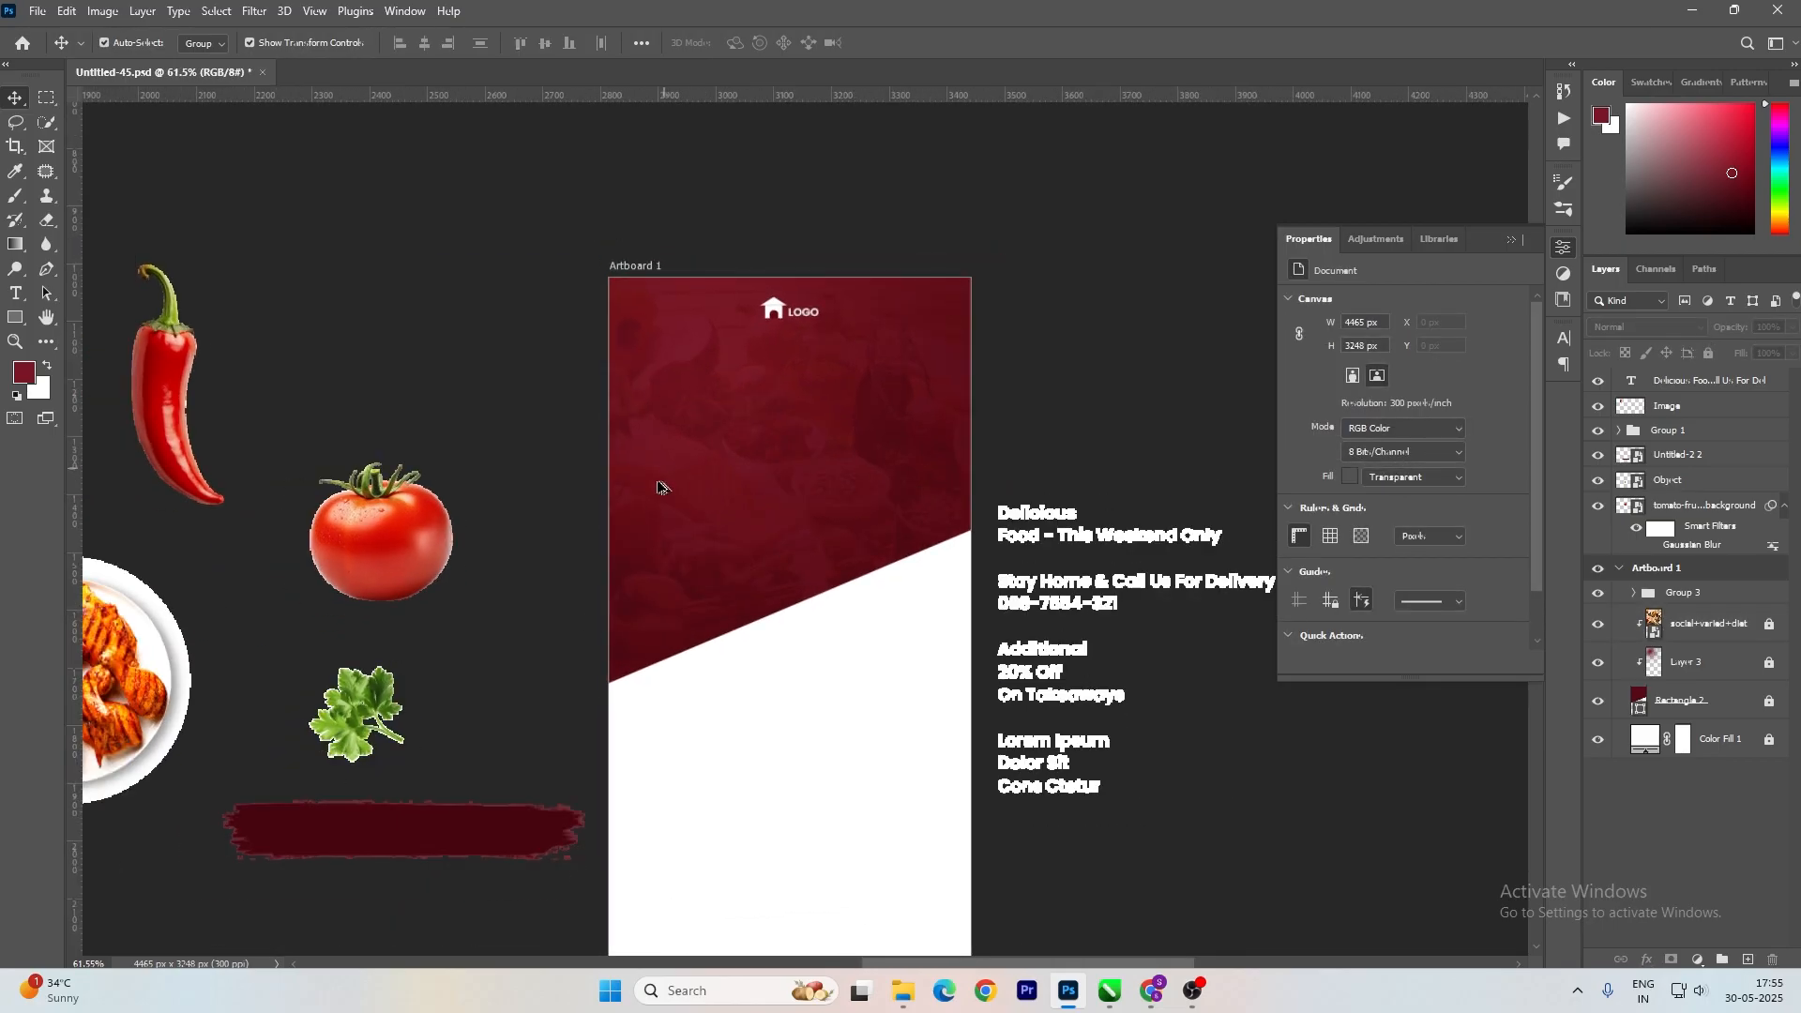
Cut the word "Delicious" out of the white text block beside the artboard.
scroll(589, 429, down, 1)
click(964, 498)
double_click(1032, 505)
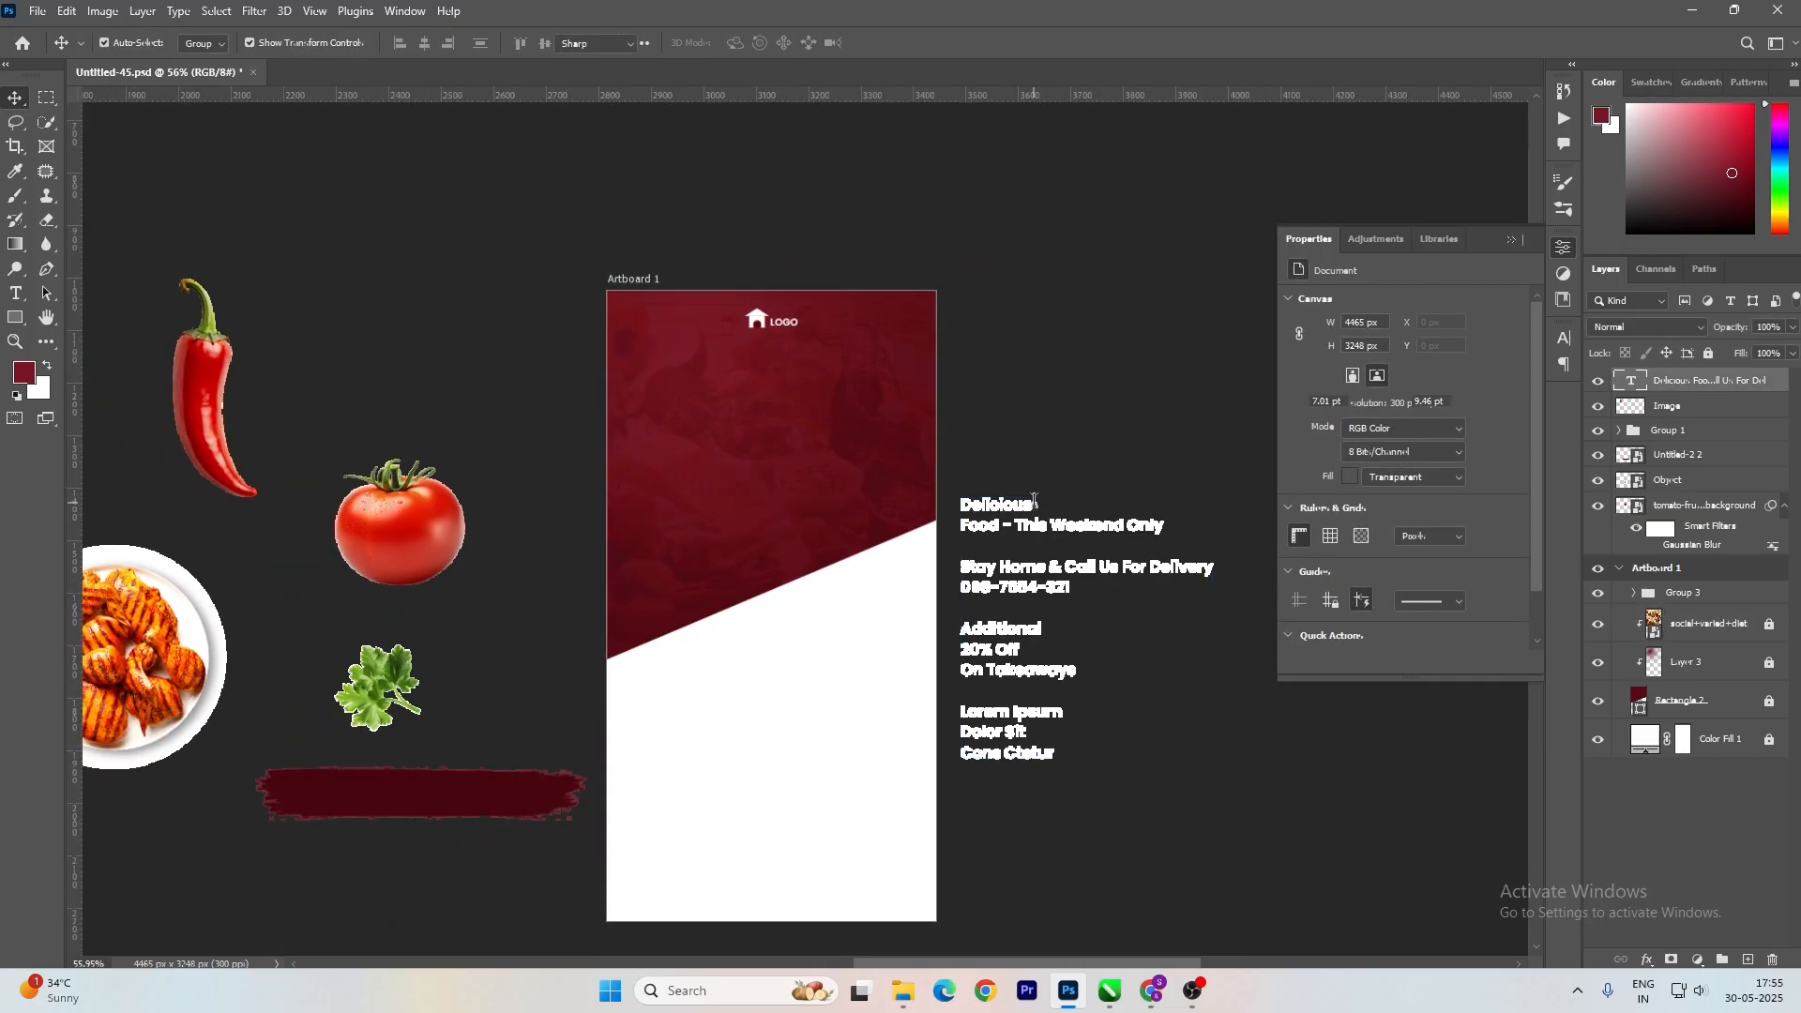
key(BackSpace)
key(ctrl+Return)
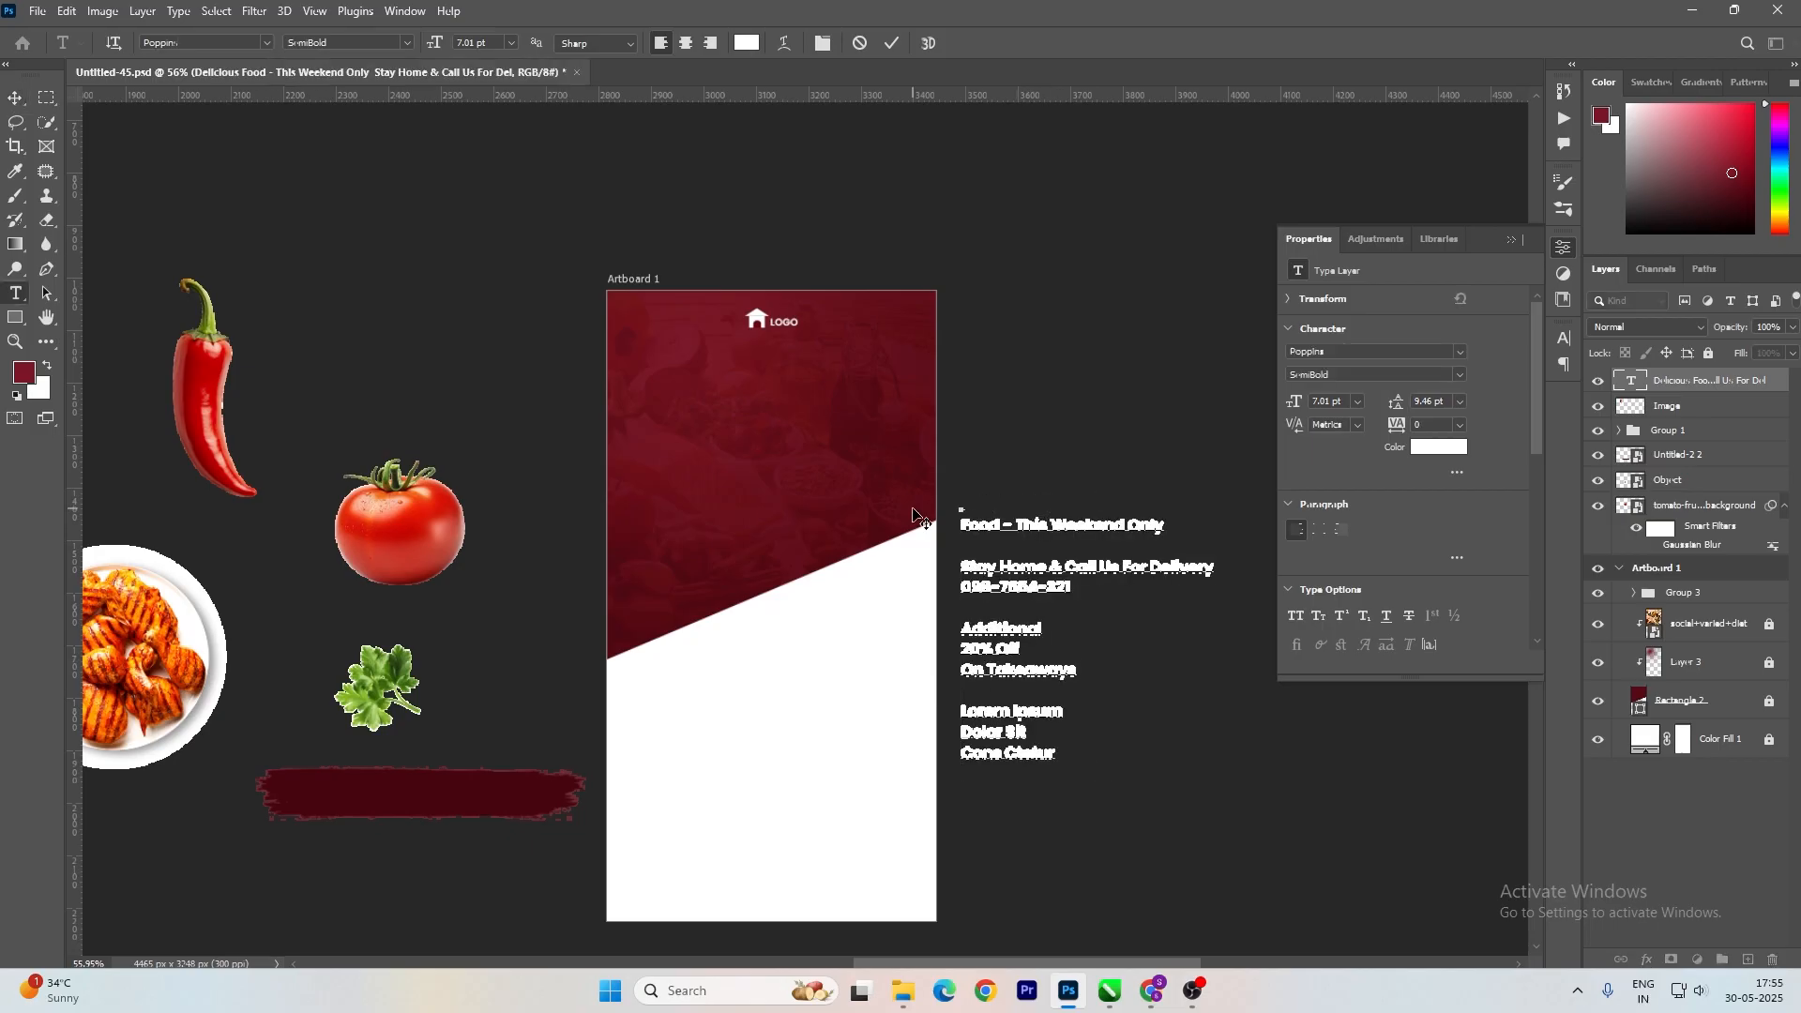
Place "Delicious" as a separate text layer below the logo and enlarge it to about 13.8 pt.
key(v)
scroll(844, 389, up, 4)
key(t)
click(675, 394)
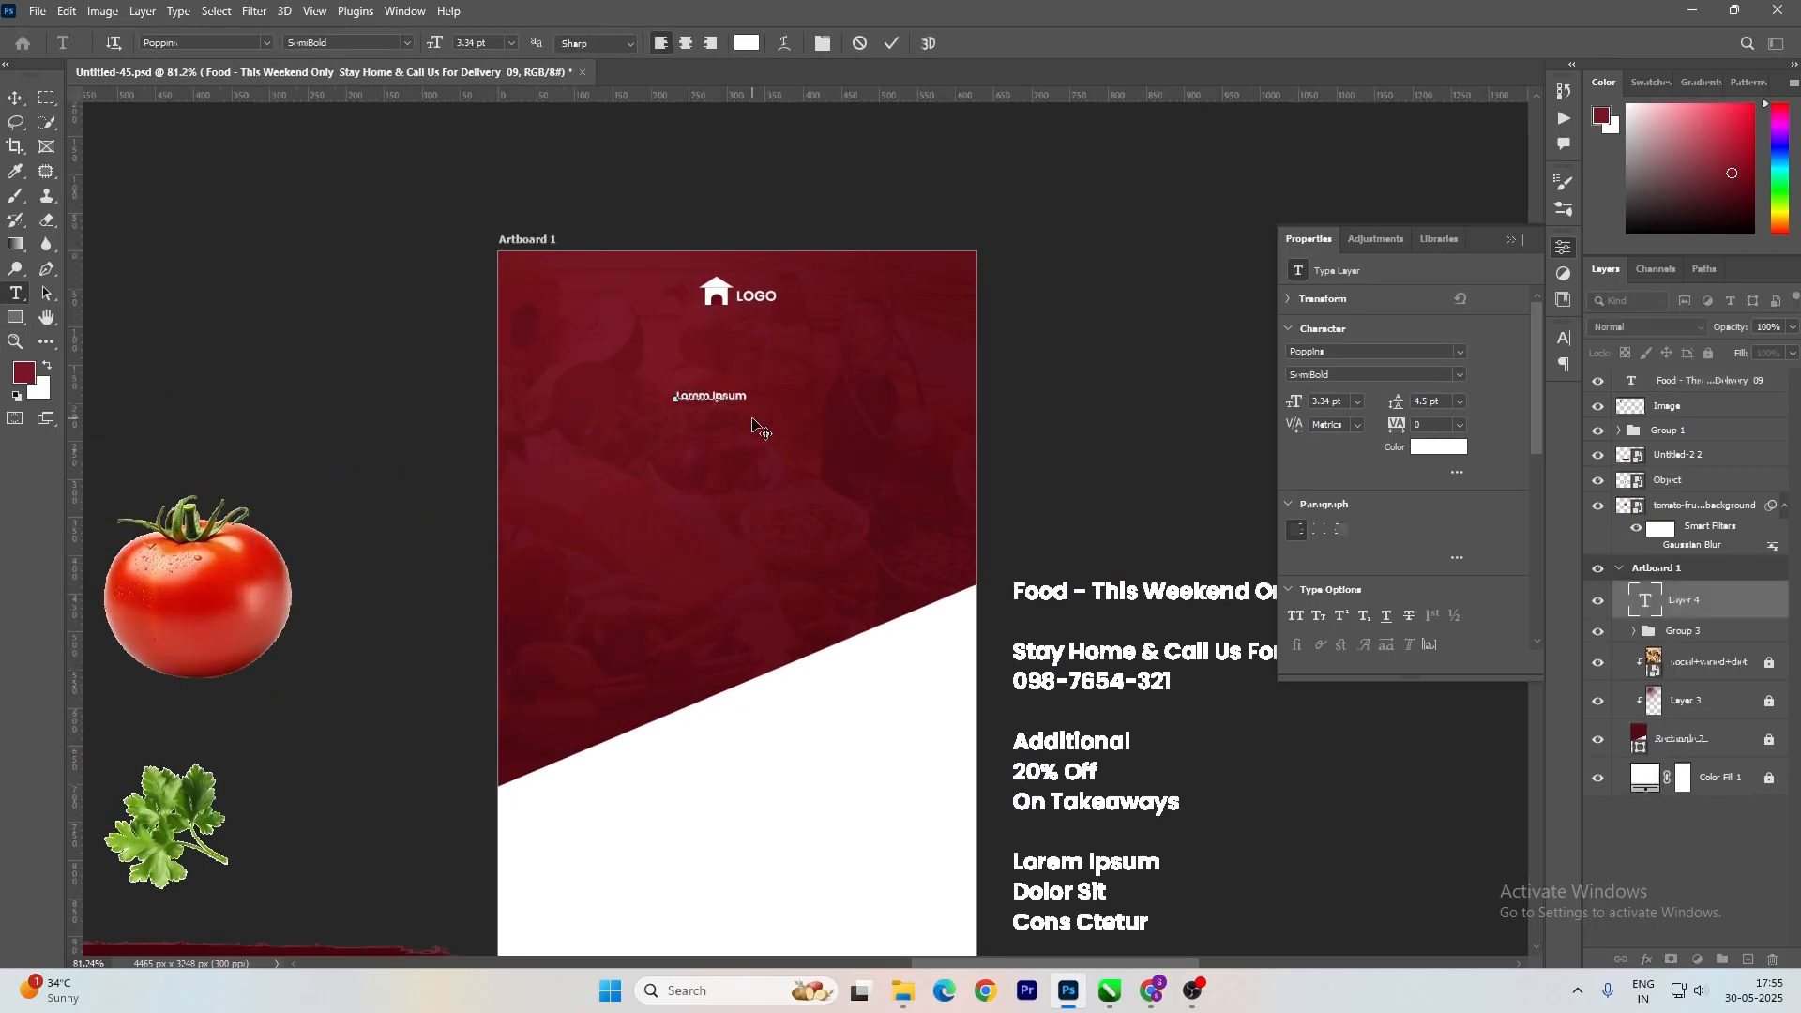
click(14, 98)
key(ctrl+t)
drag(728, 403, 831, 421)
key(Return)
Change the "Delicious" heading's font to DCC - Ash Regular and show its detailed character settings.
key(t)
key(Return)
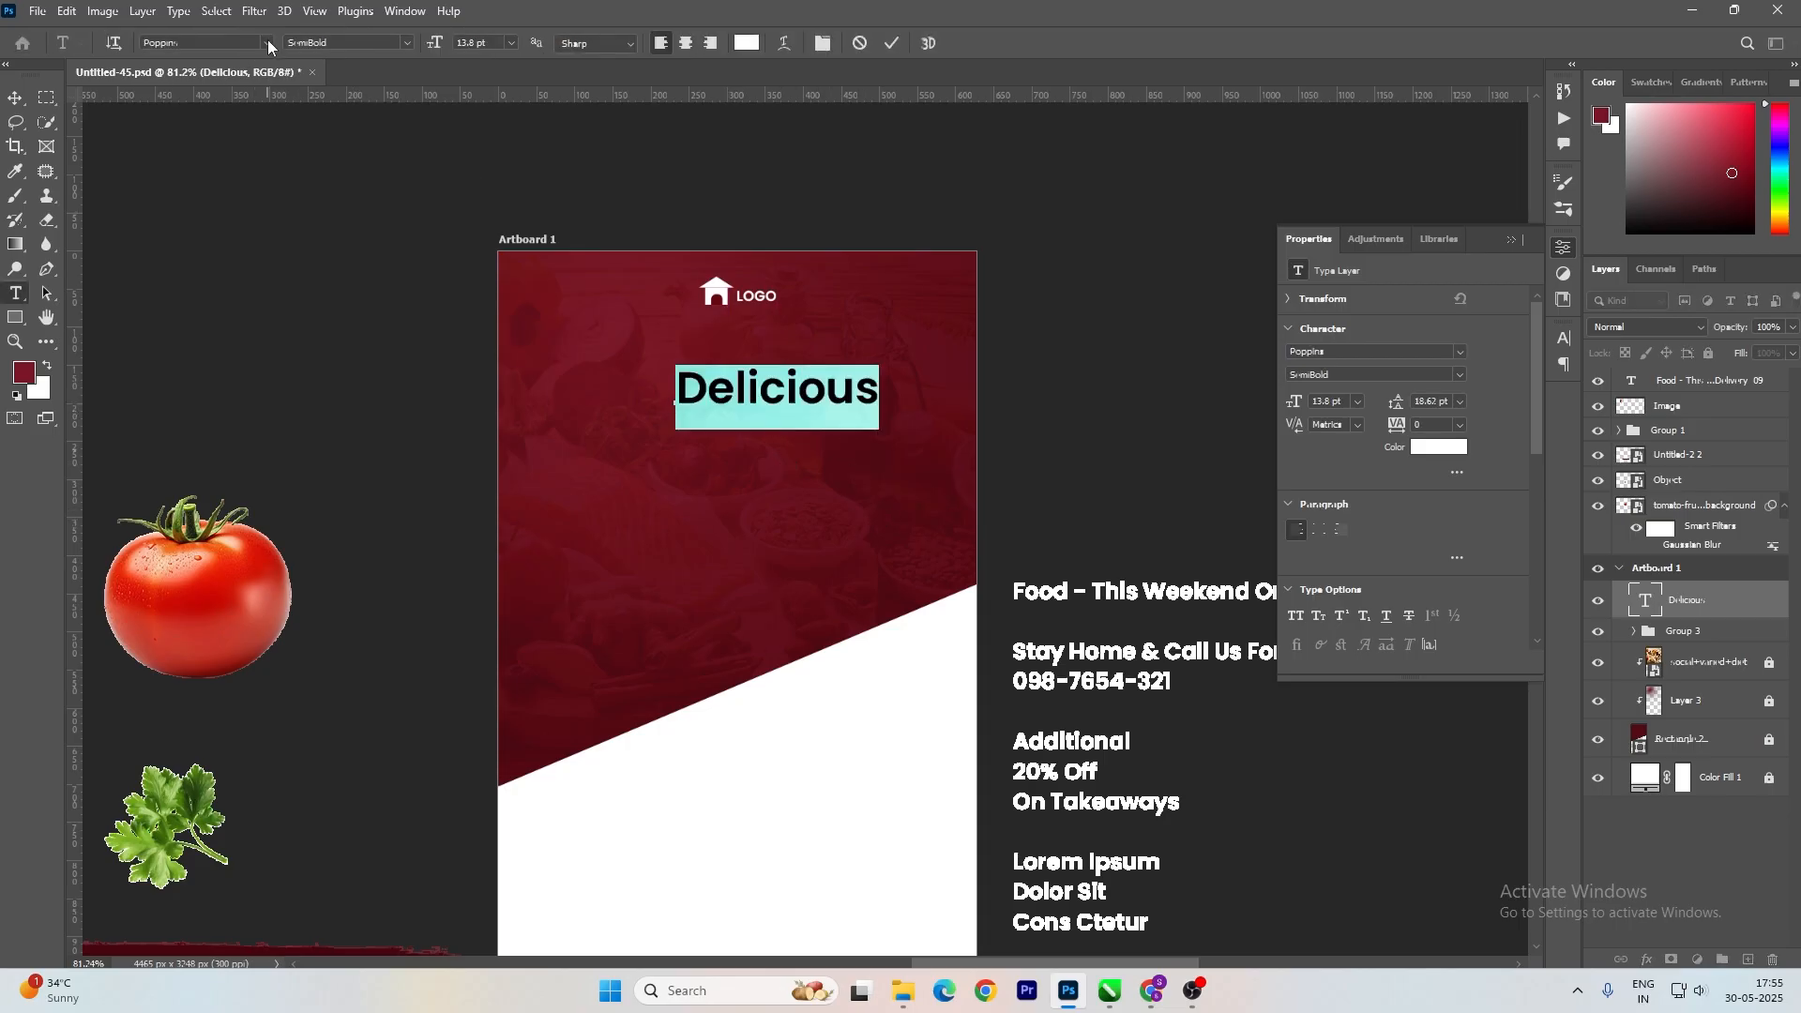
click(268, 39)
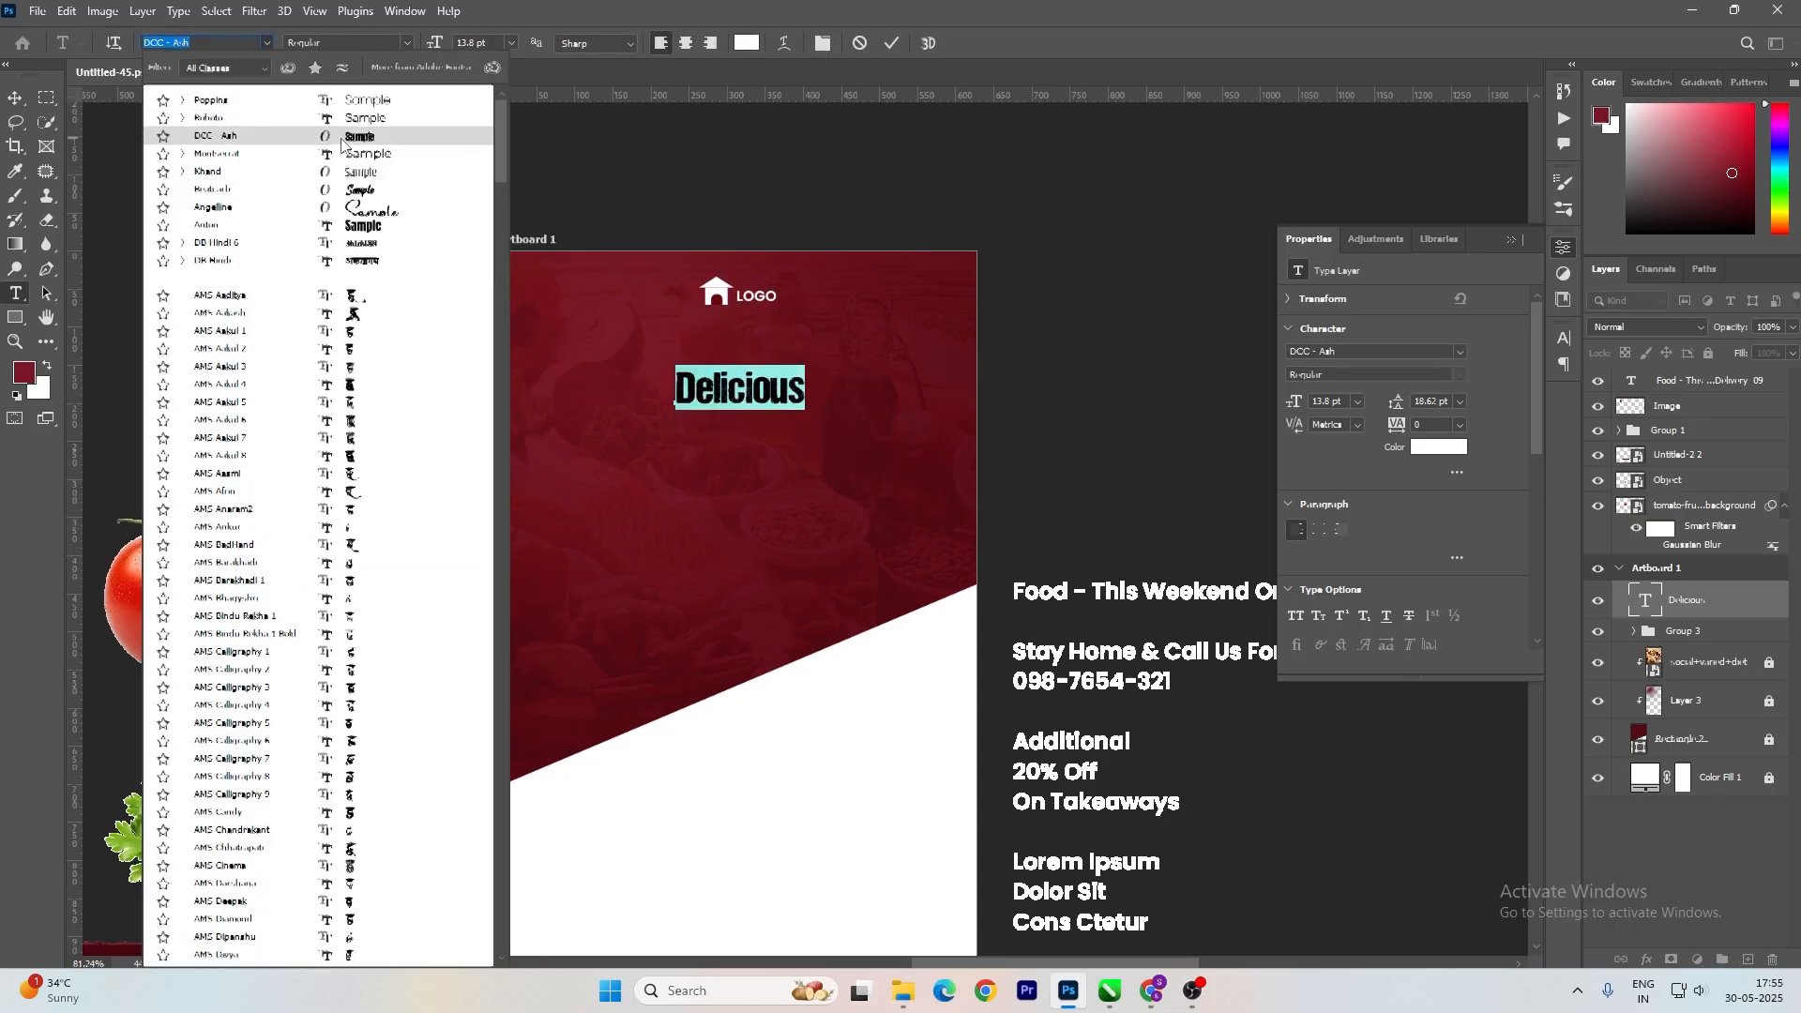
click(343, 140)
click(1563, 338)
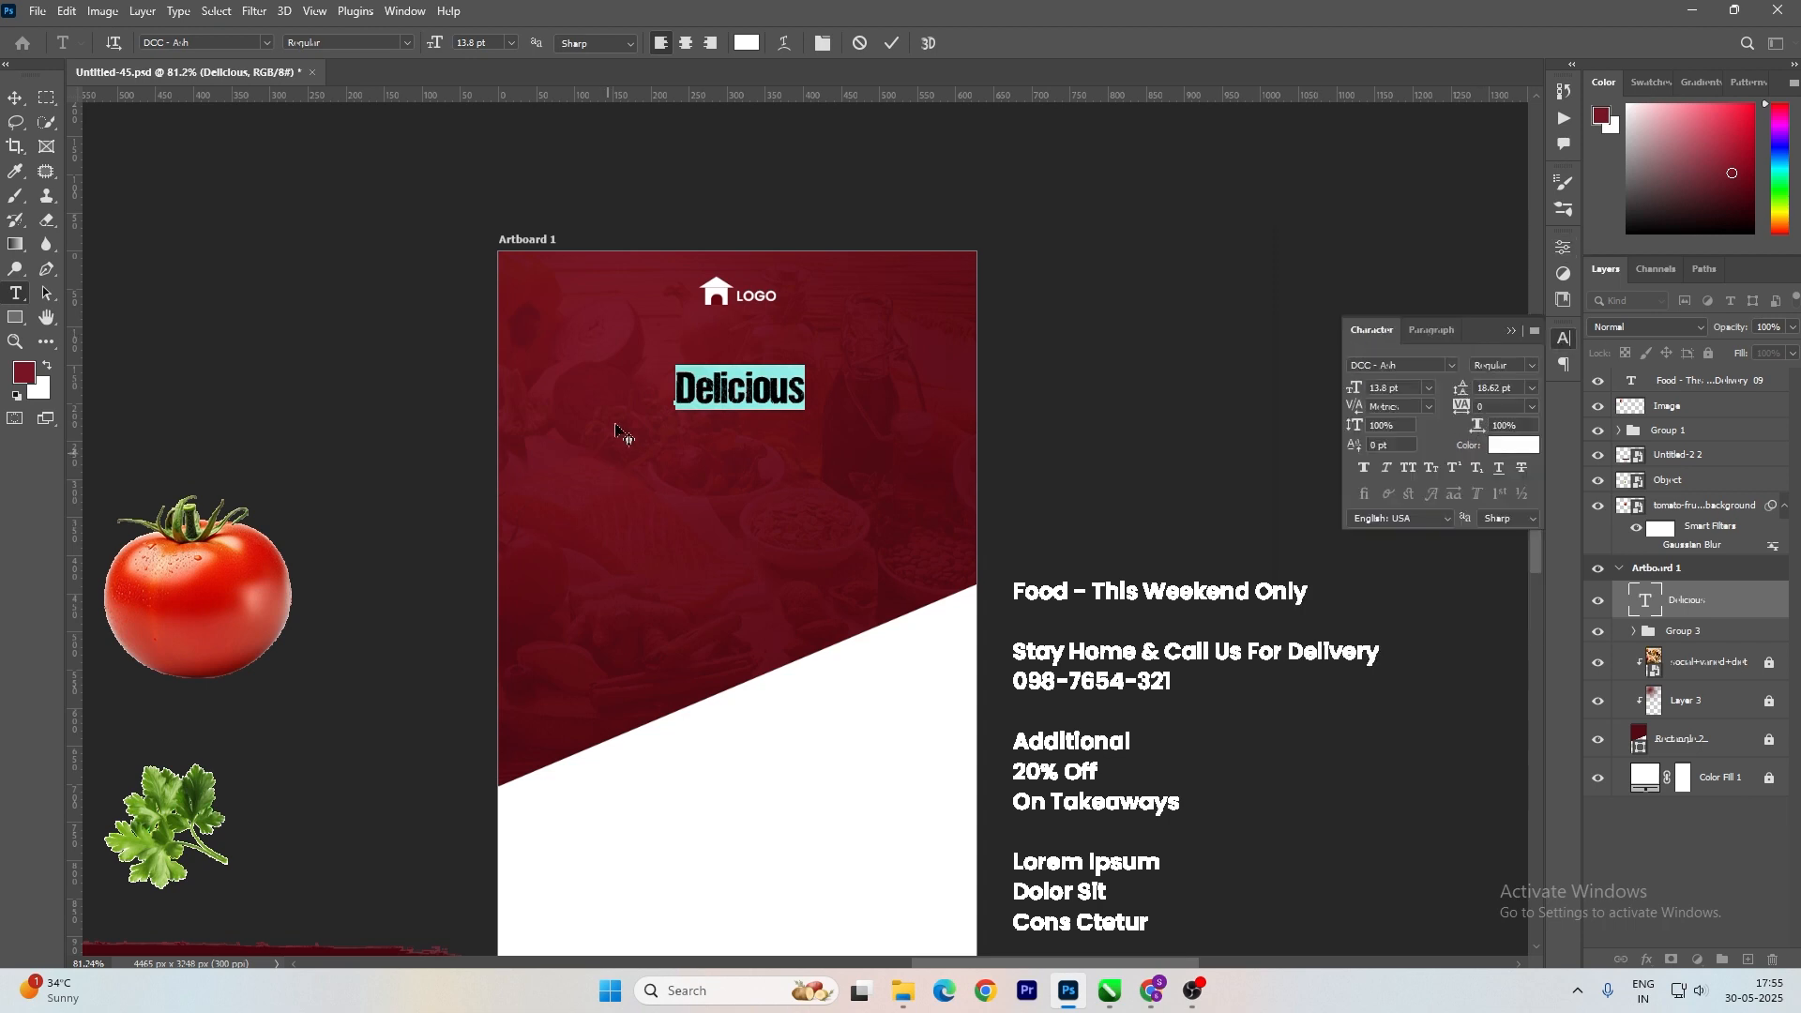
Enlarge the "Delicious" heading to about twice its width below the logo.
click(15, 103)
key(ctrl+t)
drag(803, 413, 841, 531)
key(Return)
click(532, 473)
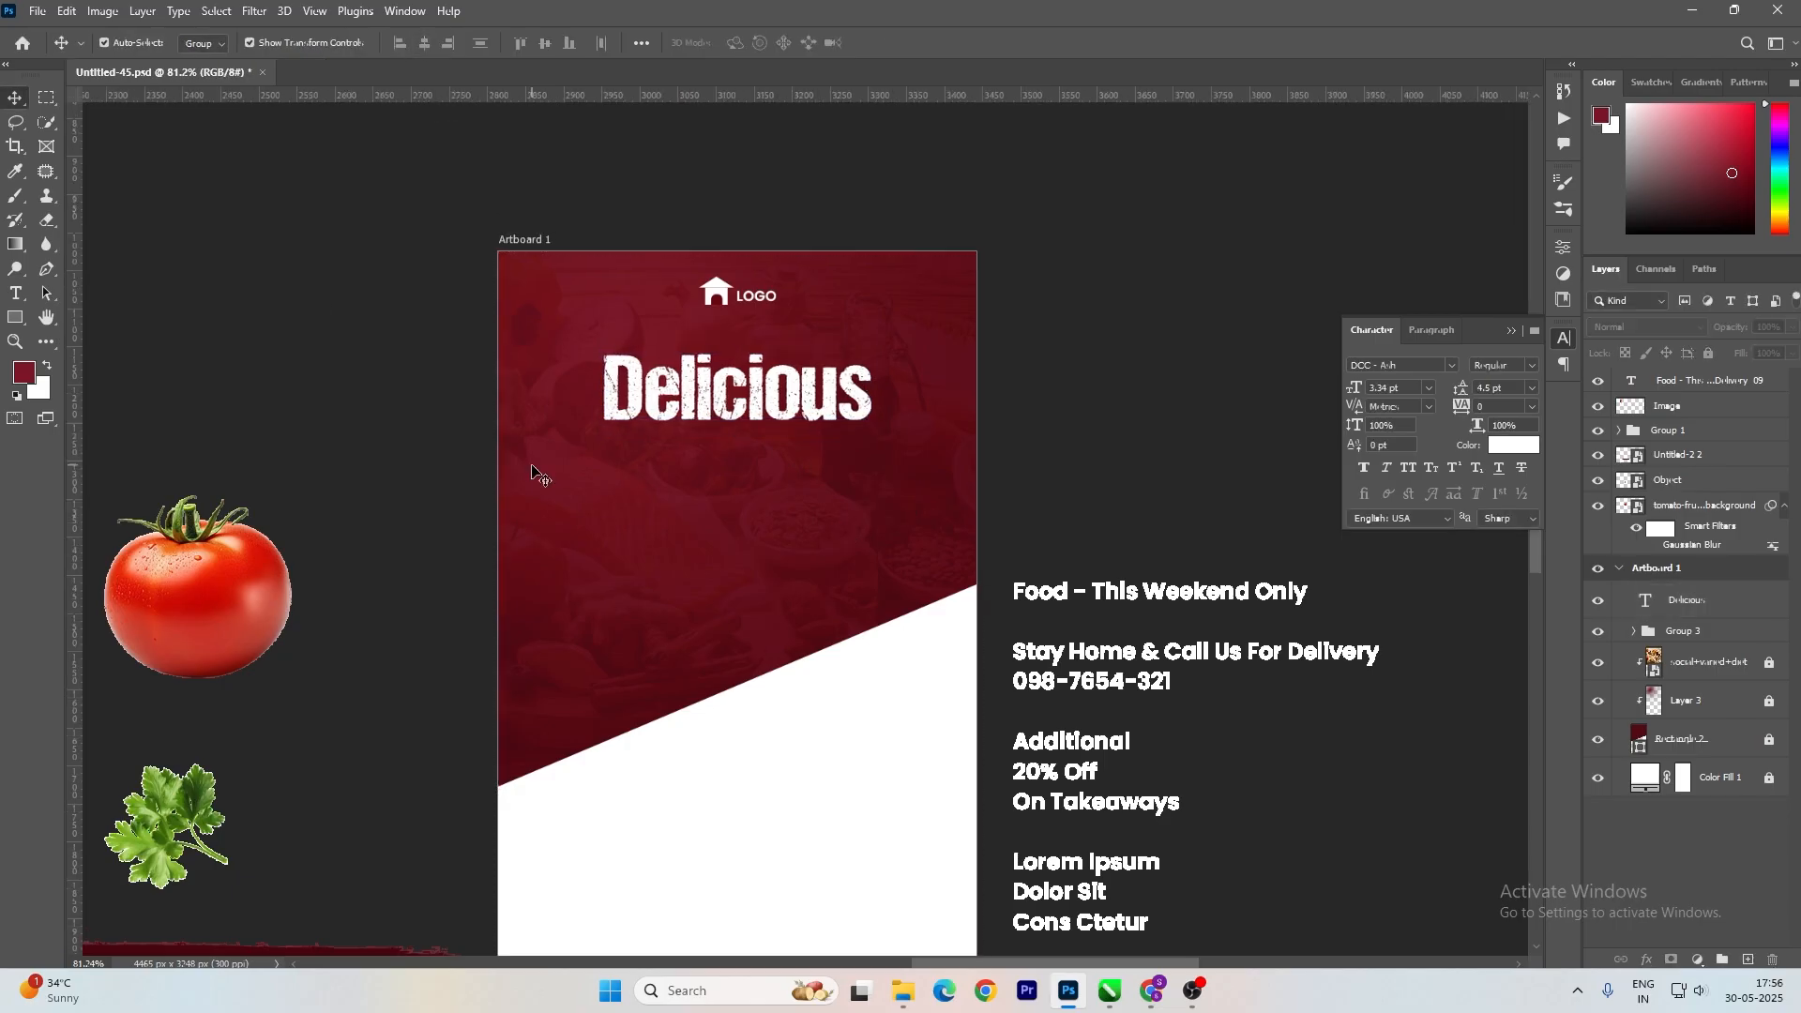
Cut the line "Food - This Weekend Only" out of the white text block beside the artboard.
click(14, 296)
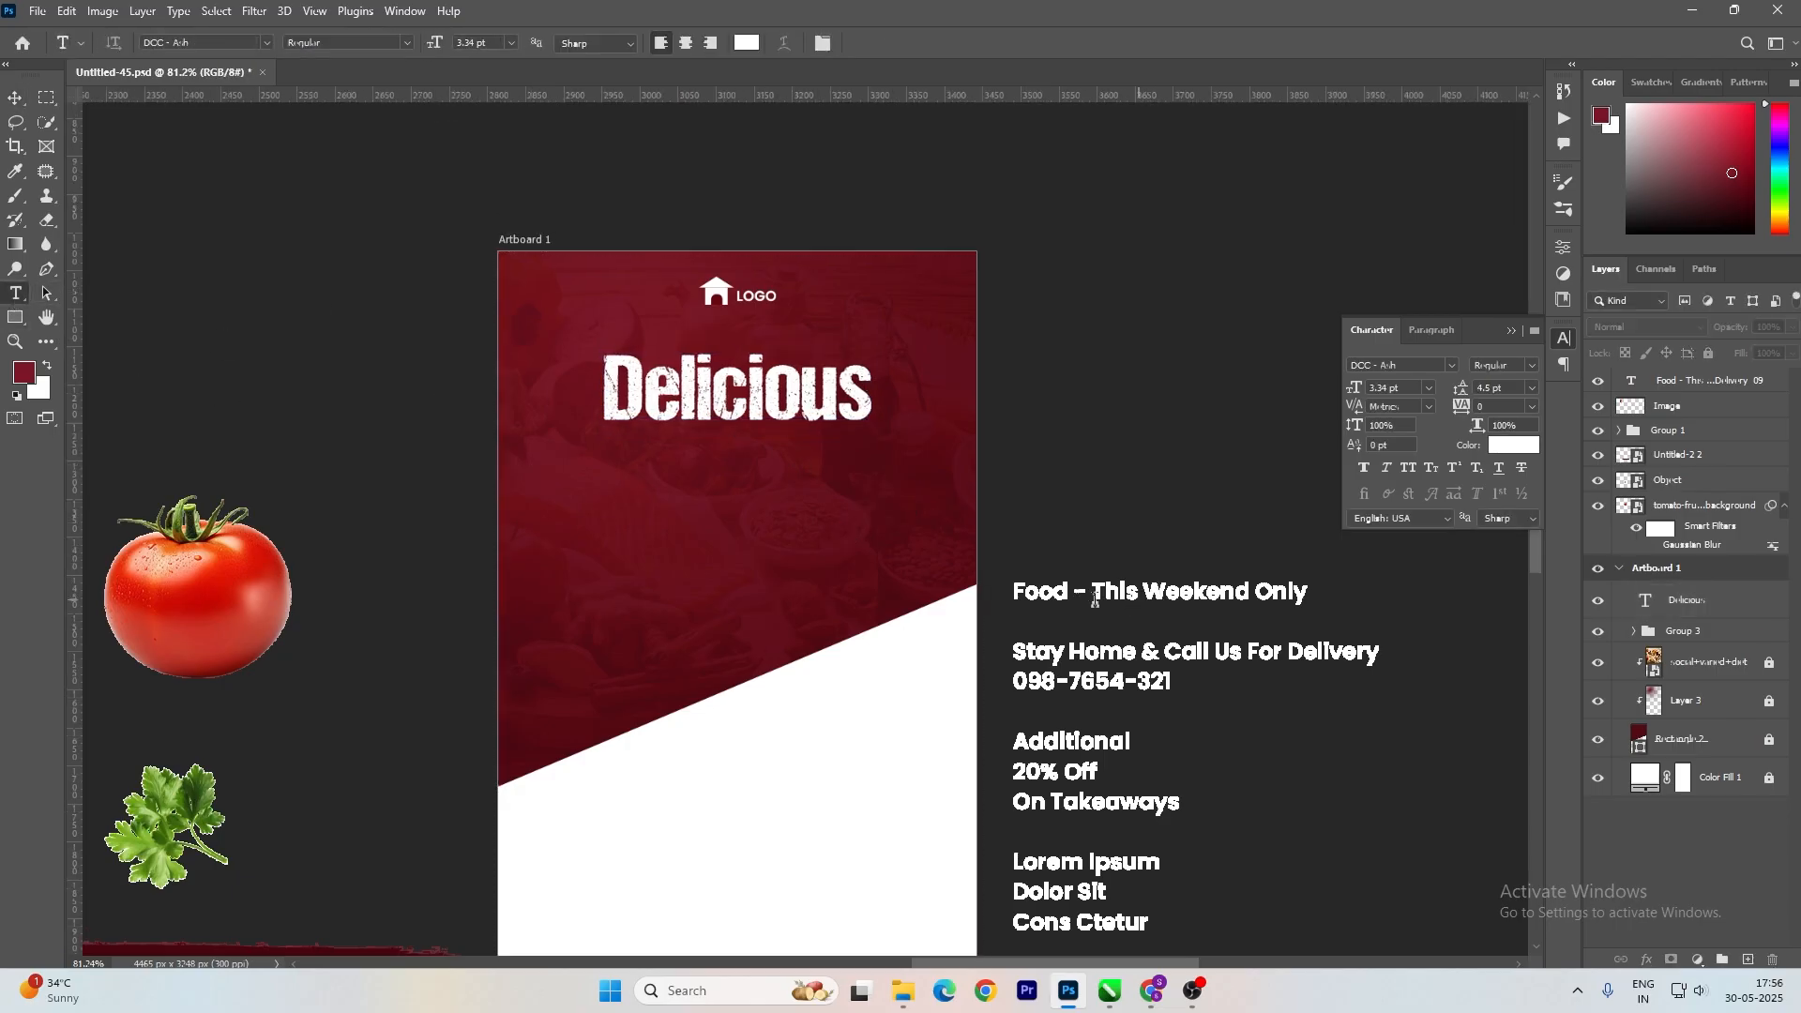
click(1019, 592)
drag(1013, 592, 1313, 593)
key(ctrl+c)
key(BackSpace)
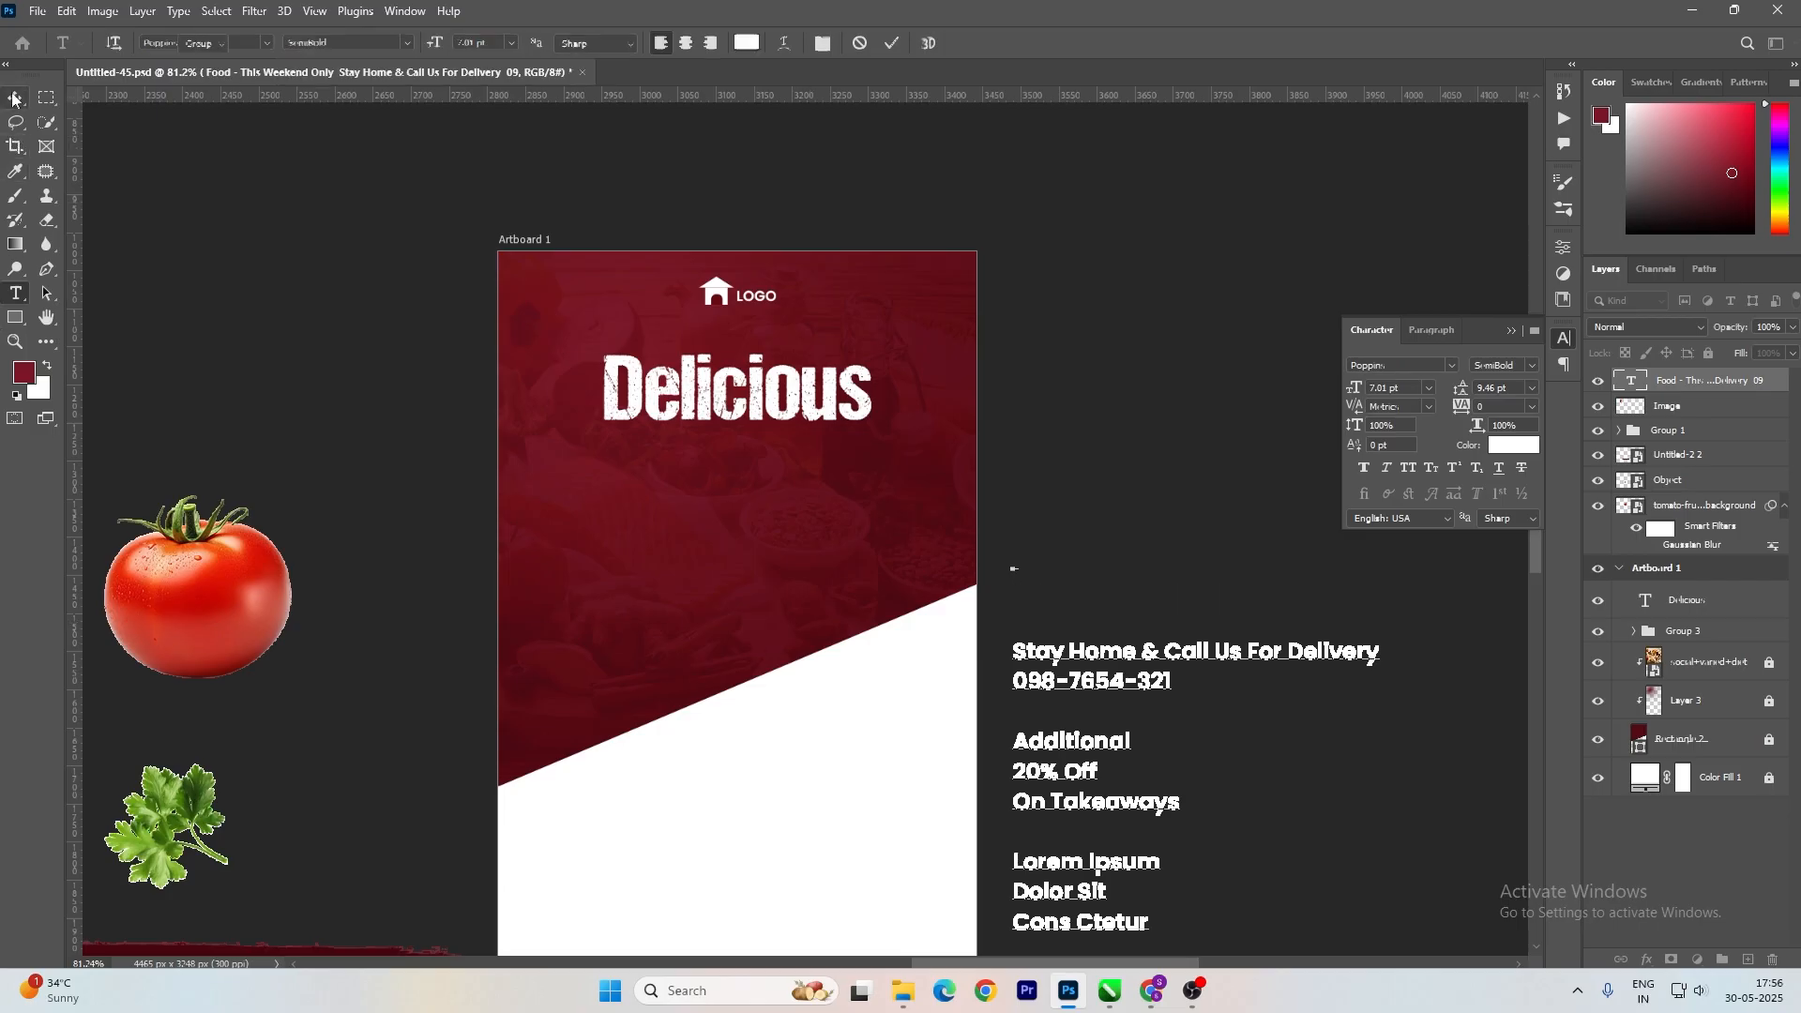
Place "Food - This Weekend Only" as a separate text layer below the heading and set its font to Roboto Medium.
click(15, 294)
click(621, 498)
key(ctrl+v)
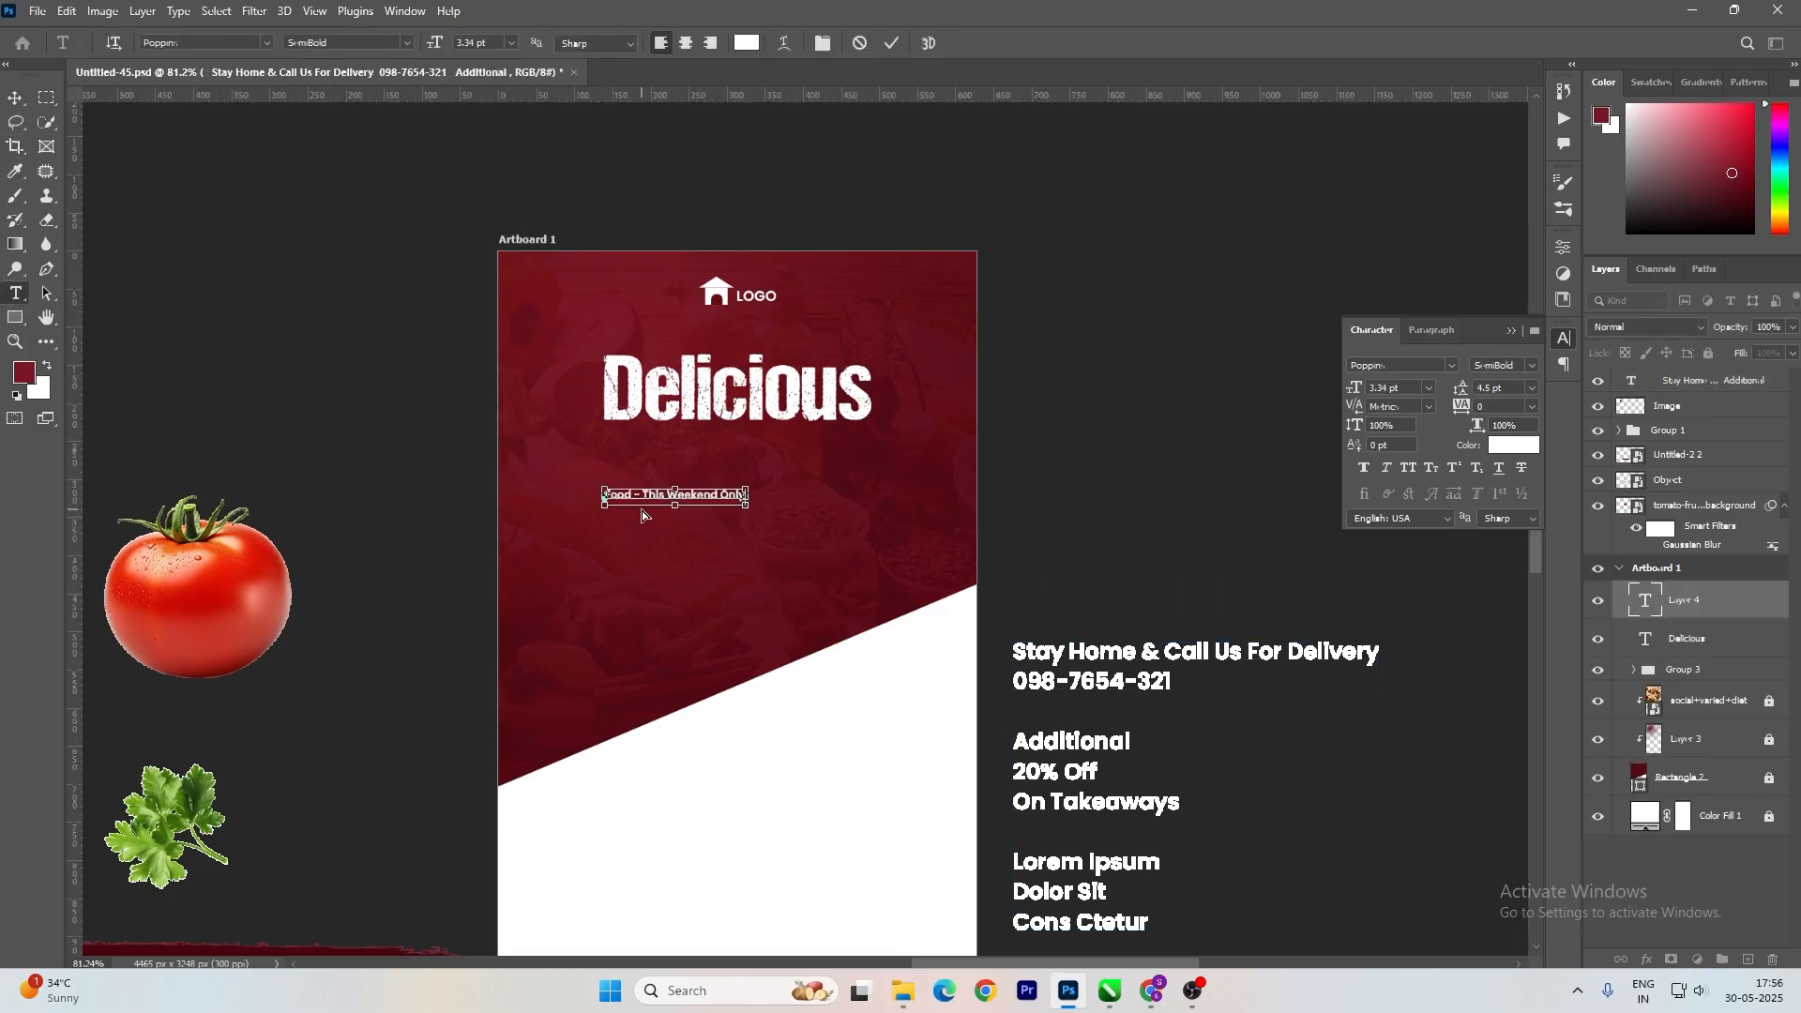
key(ctrl+a)
text(Ro)
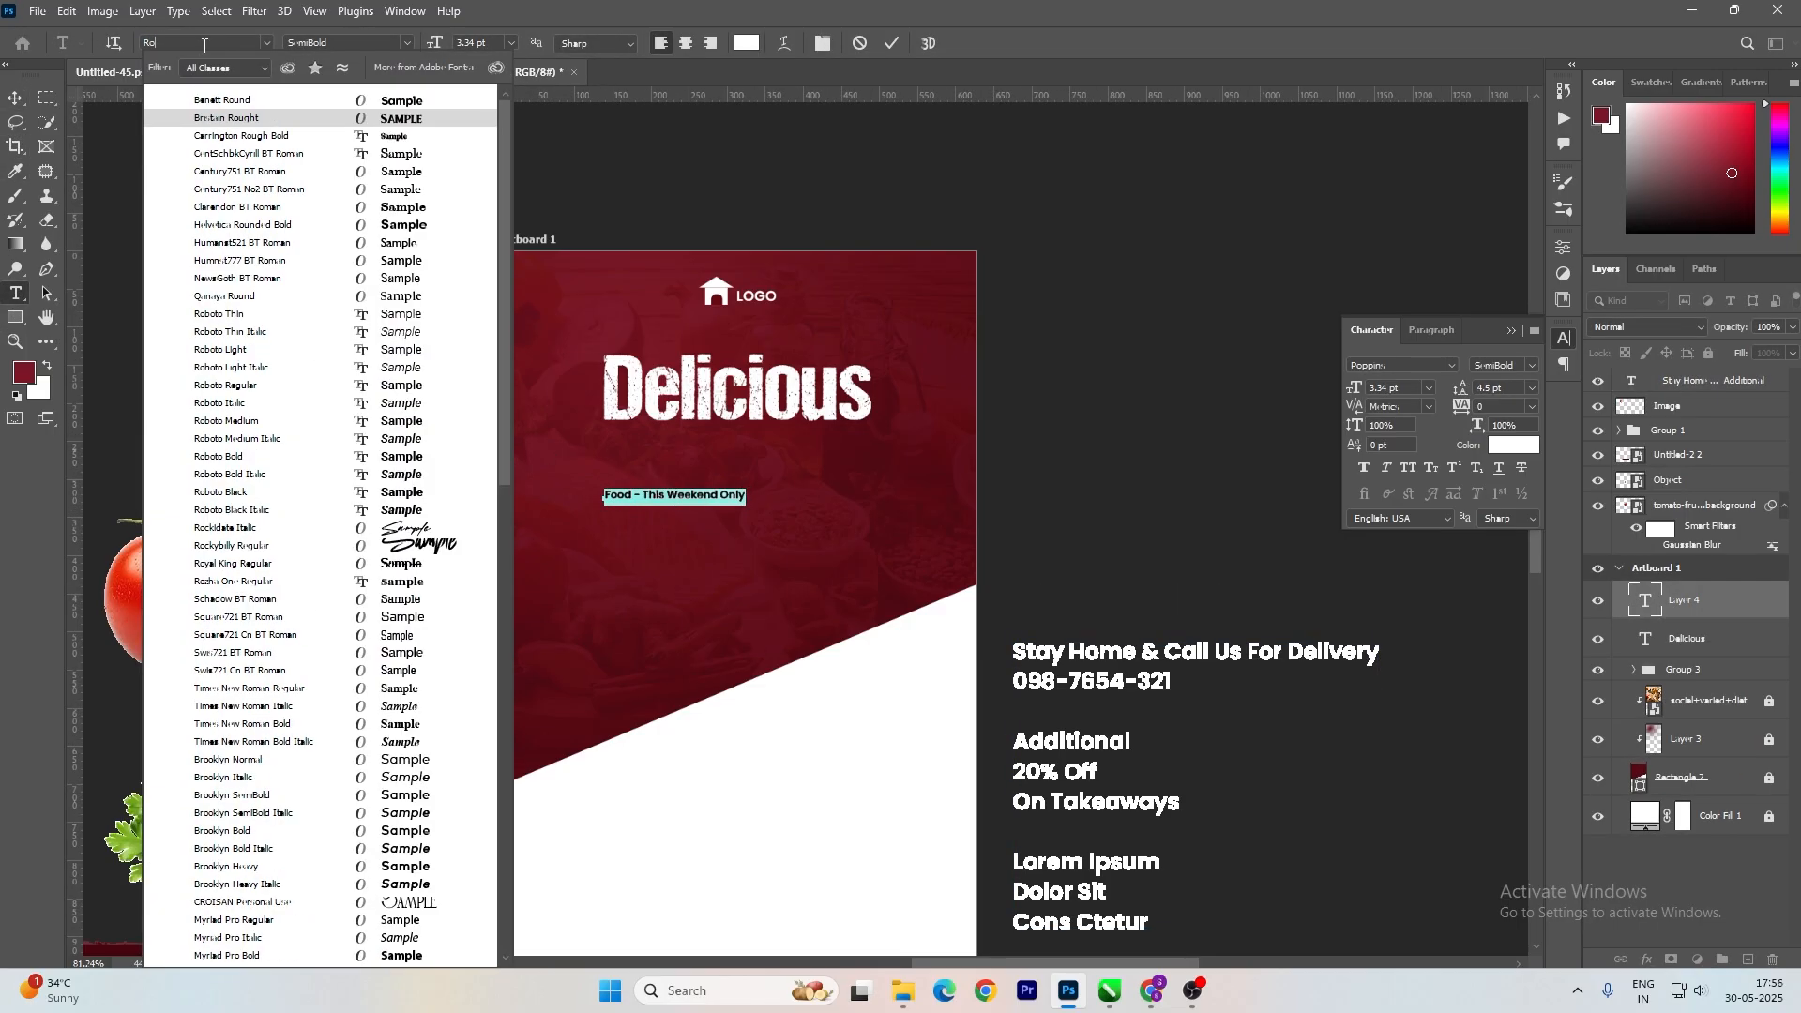
text(bo)
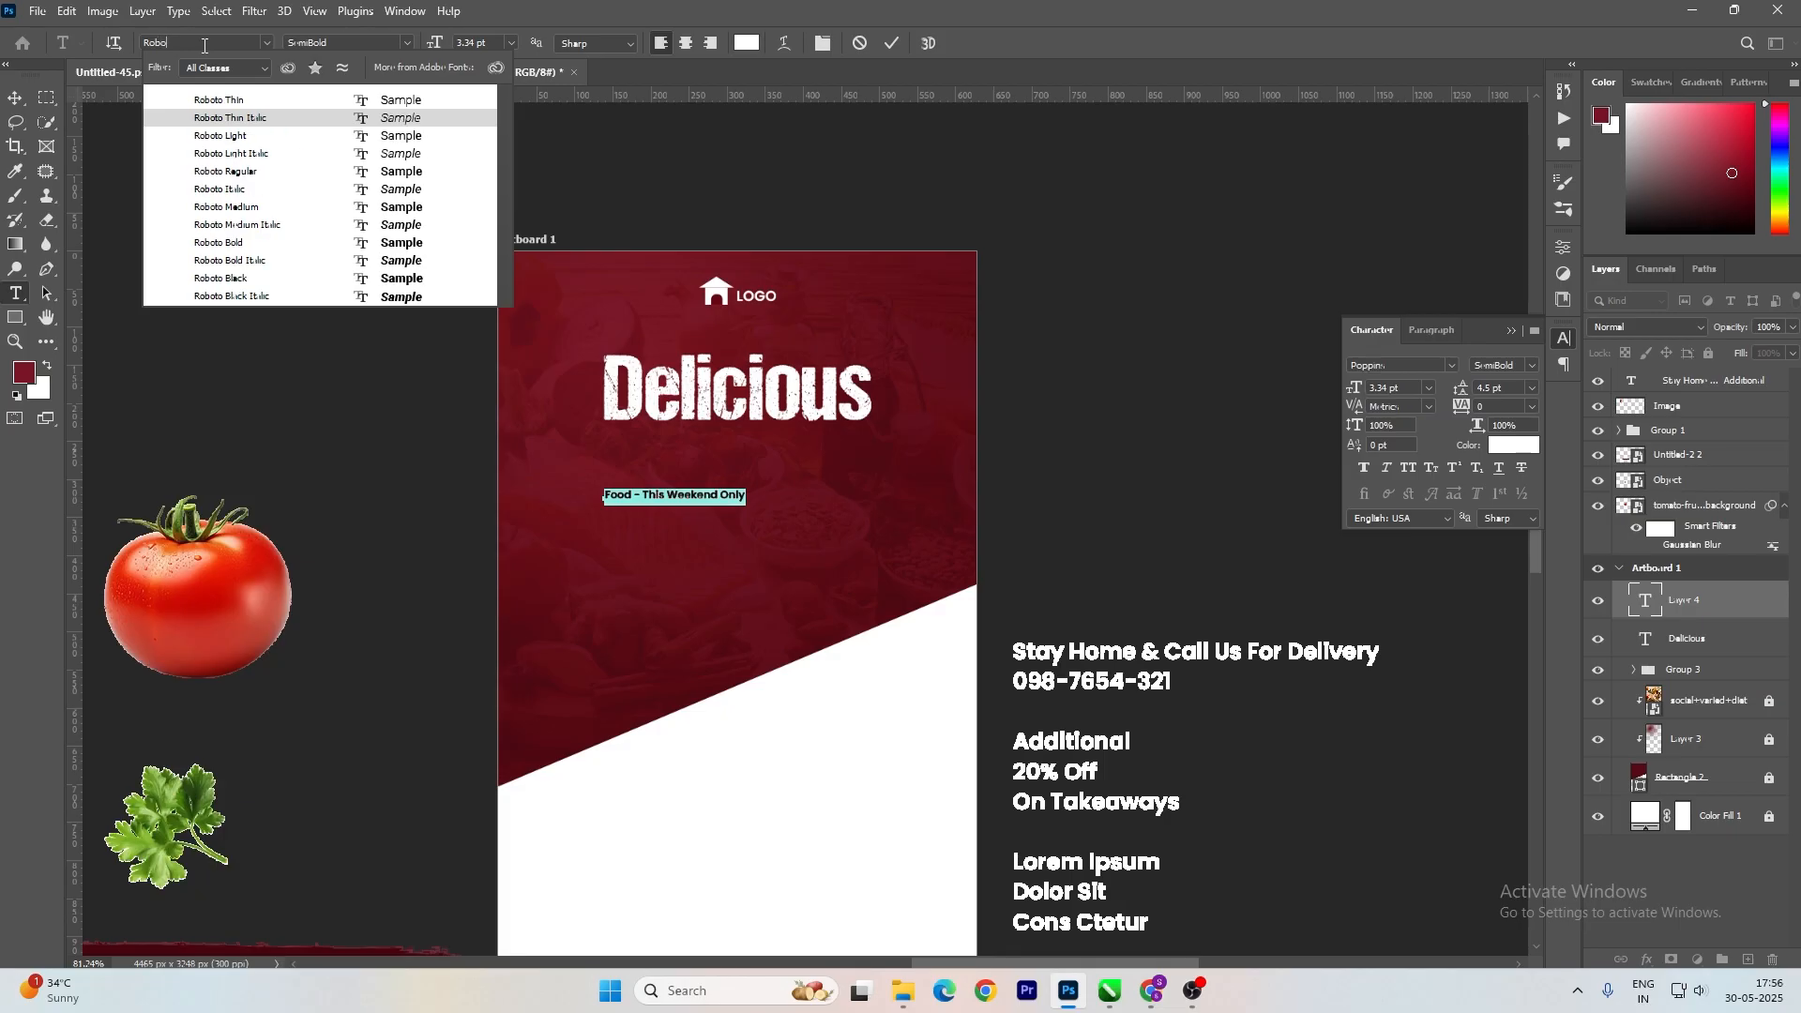
click(262, 208)
Center the "Food - This Weekend Only" tagline horizontally on the artboard.
click(16, 101)
key(ctrl+a)
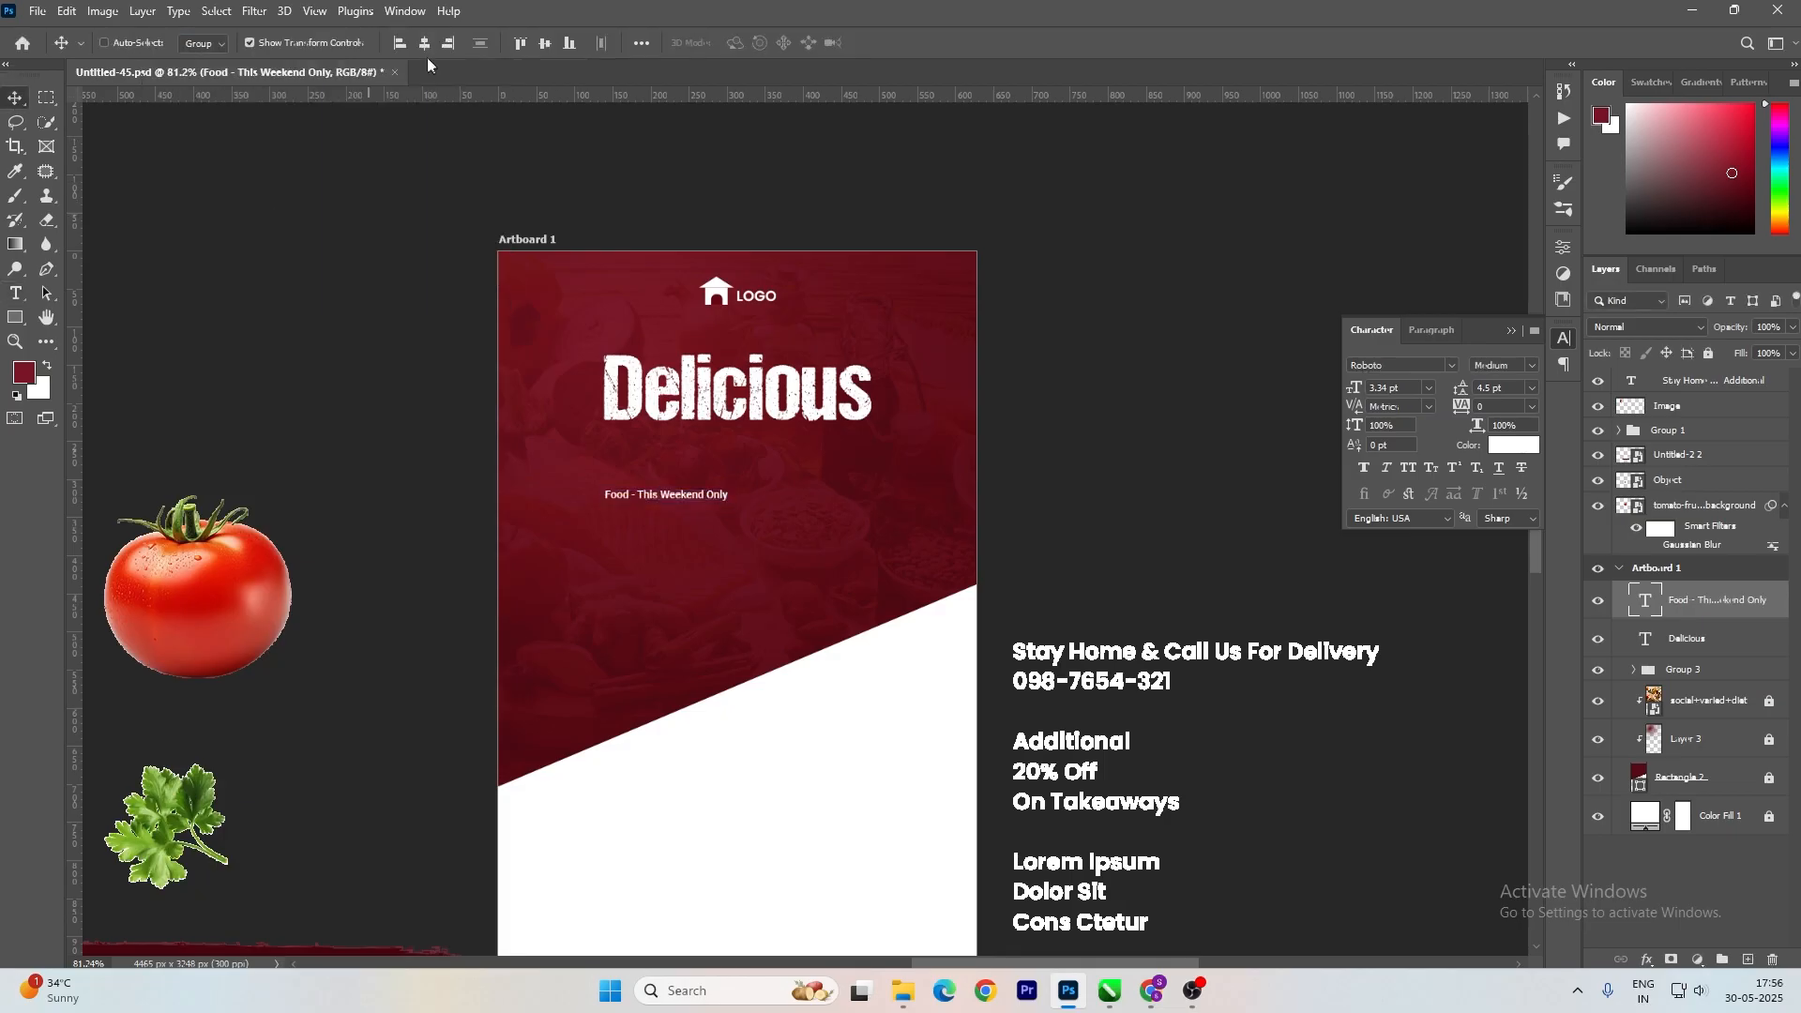
click(428, 44)
key(ctrl+d)
Scale the tagline to about 352 px wide, matching the heading's width, and place it directly beneath "Delicious".
key(ctrl+t)
drag(805, 510, 869, 591)
scroll(849, 504, up, 2)
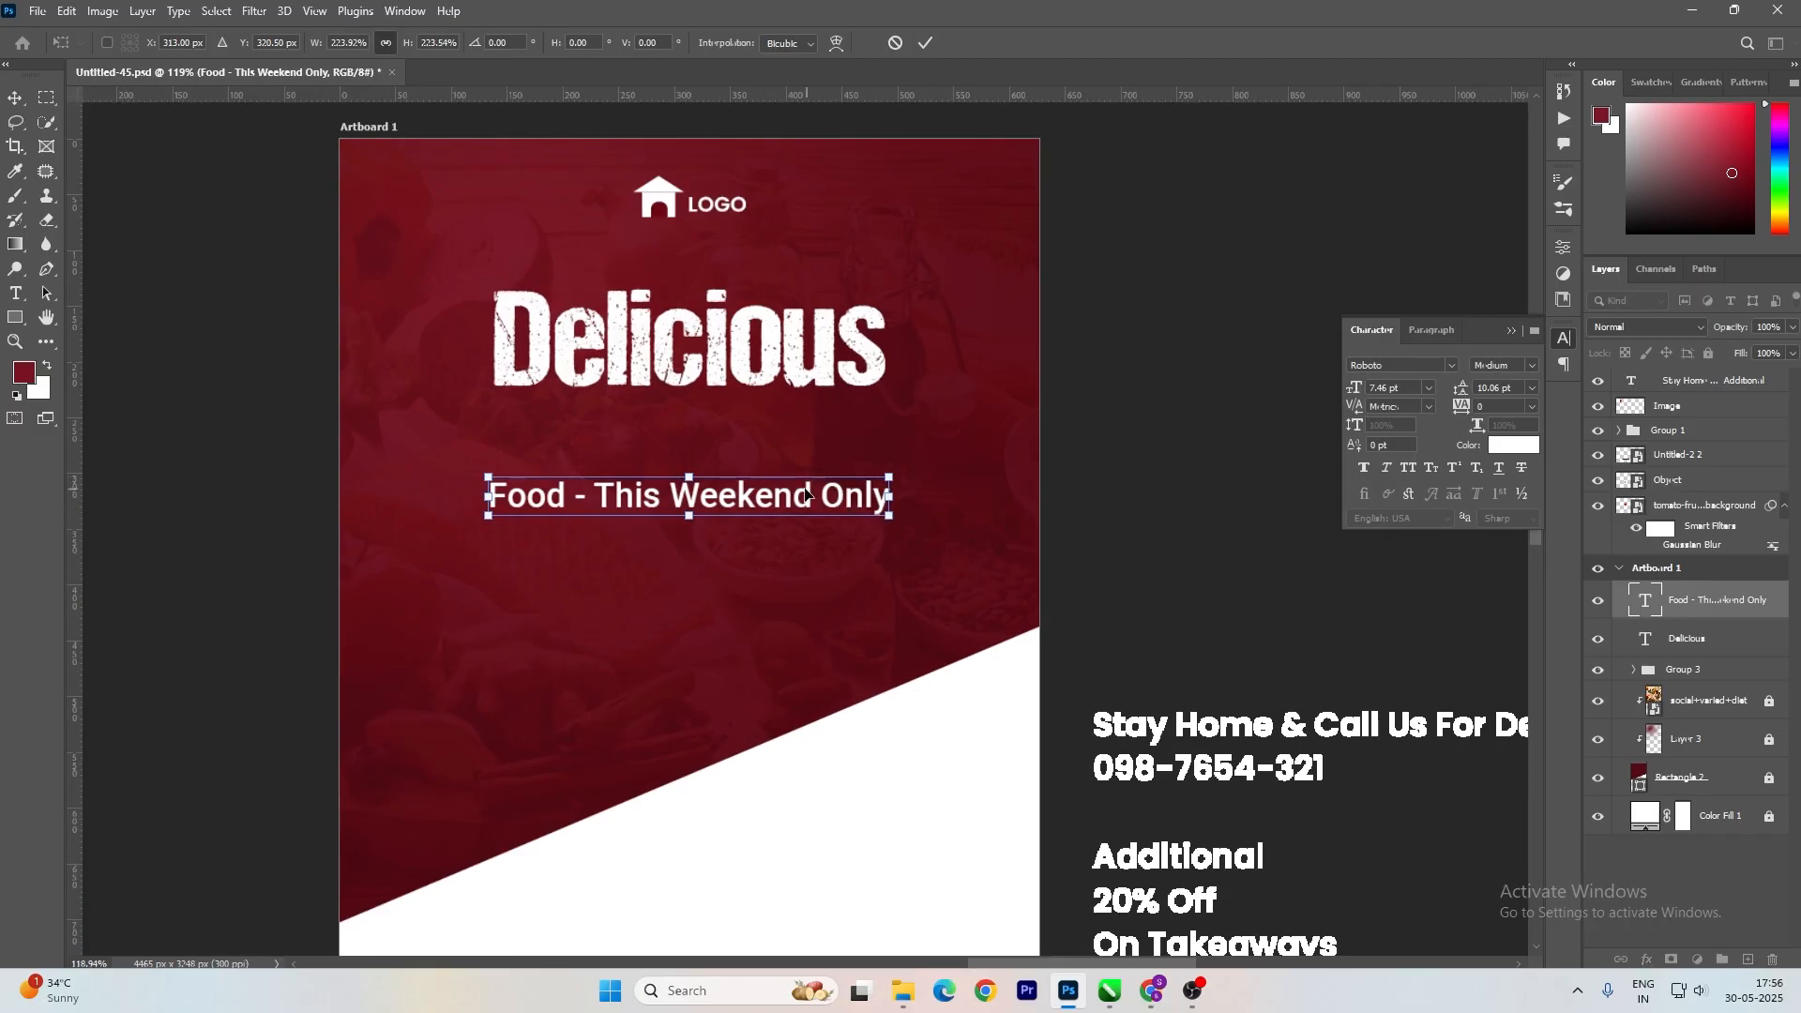
drag(812, 497, 884, 454)
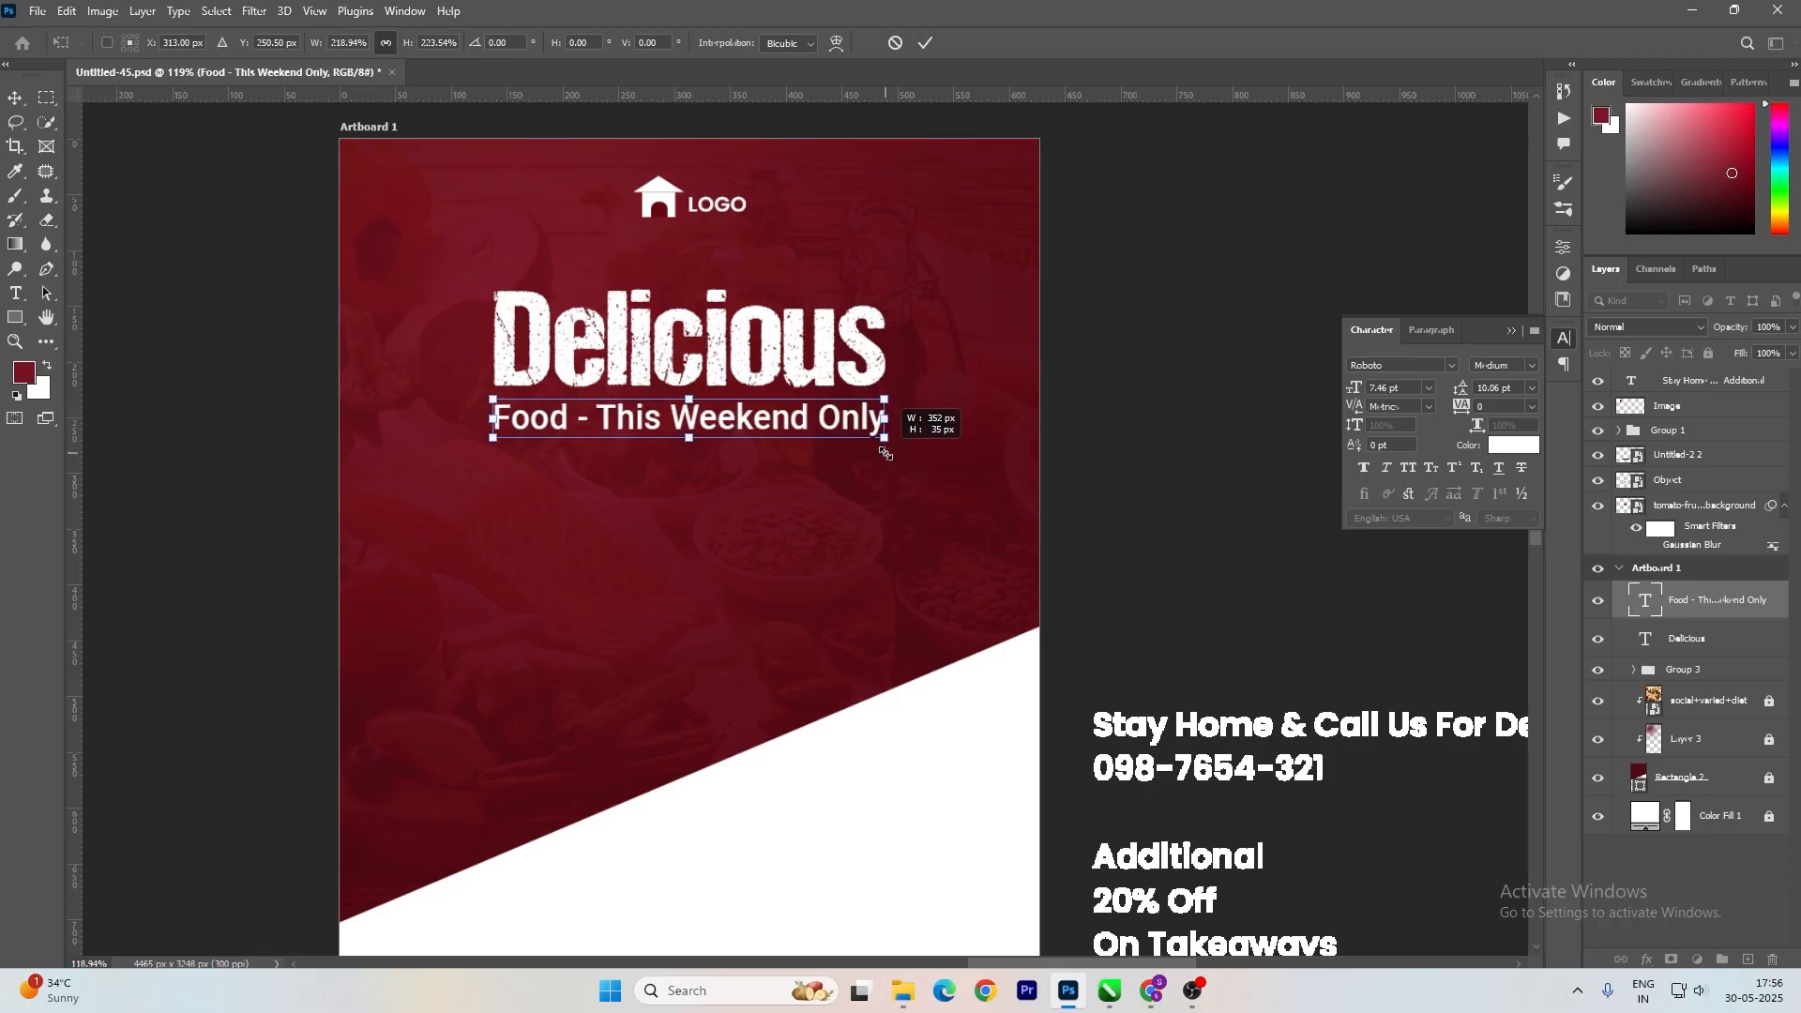
key(Return)
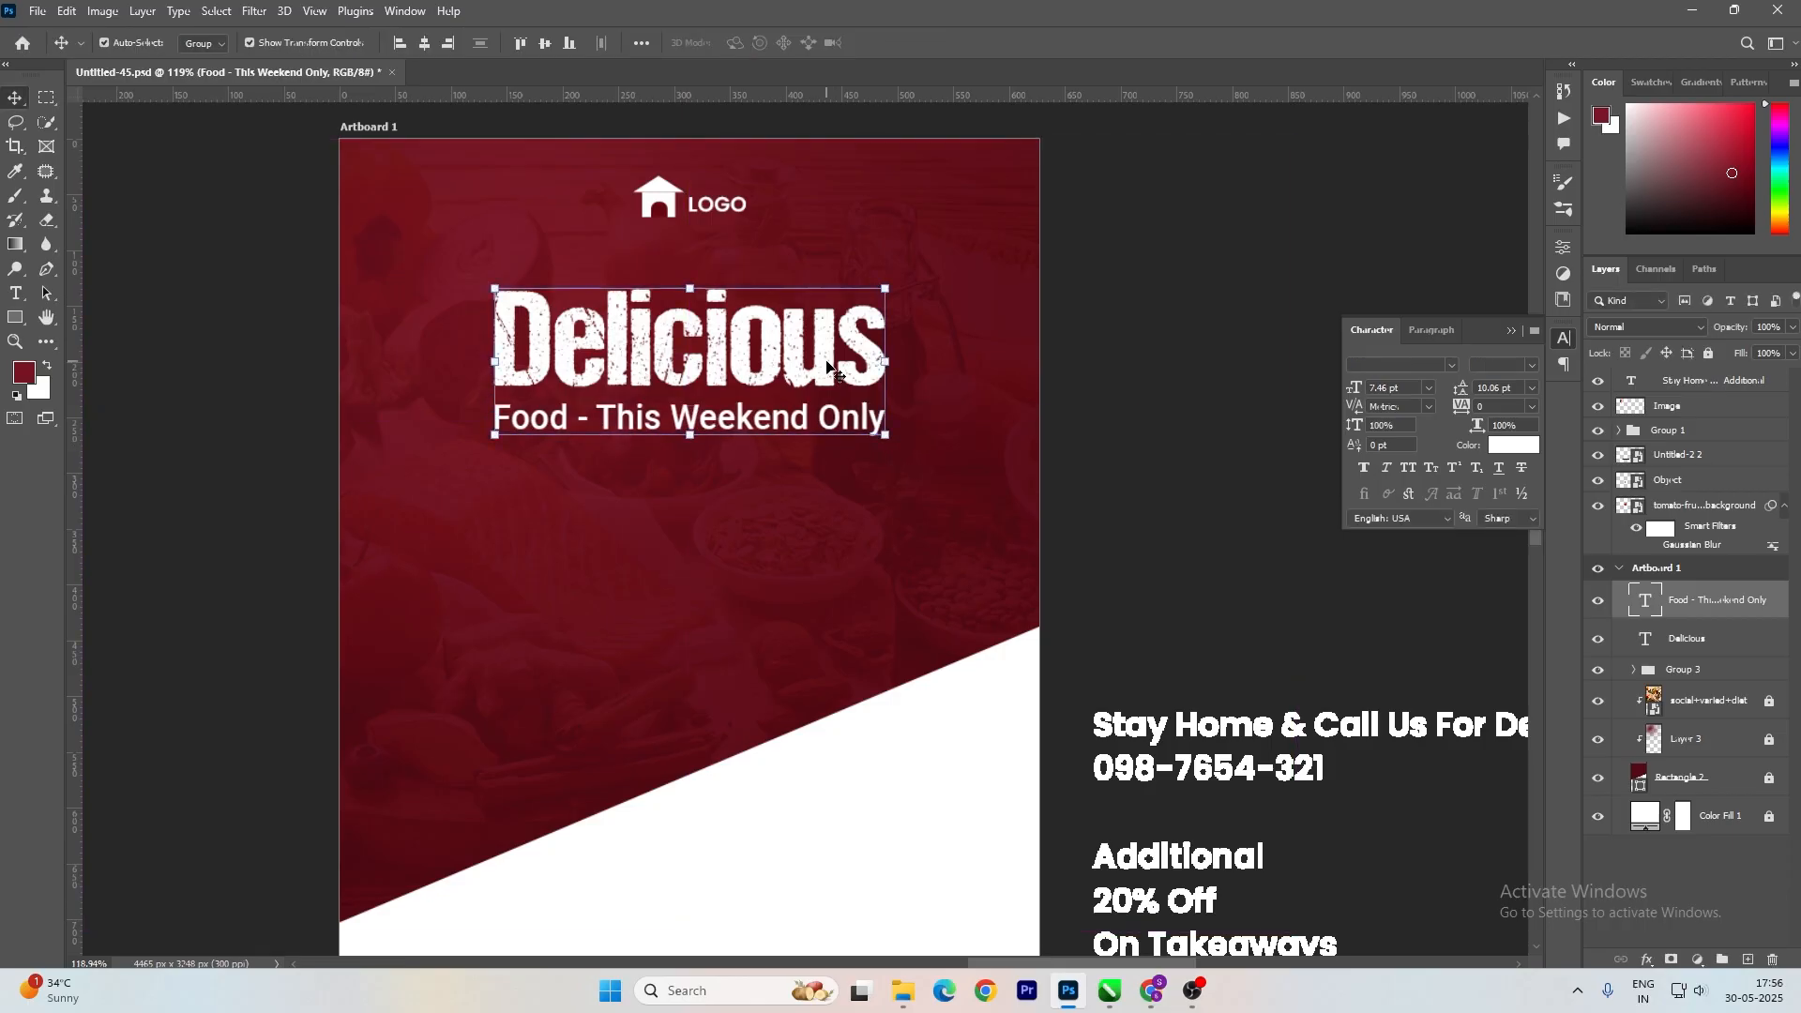
Group the "Delicious" heading with its tagline and enlarge the group slightly.
ctrl+shift+click(833, 368)
key(ctrl+g)
drag(885, 437, 892, 448)
key(Return)
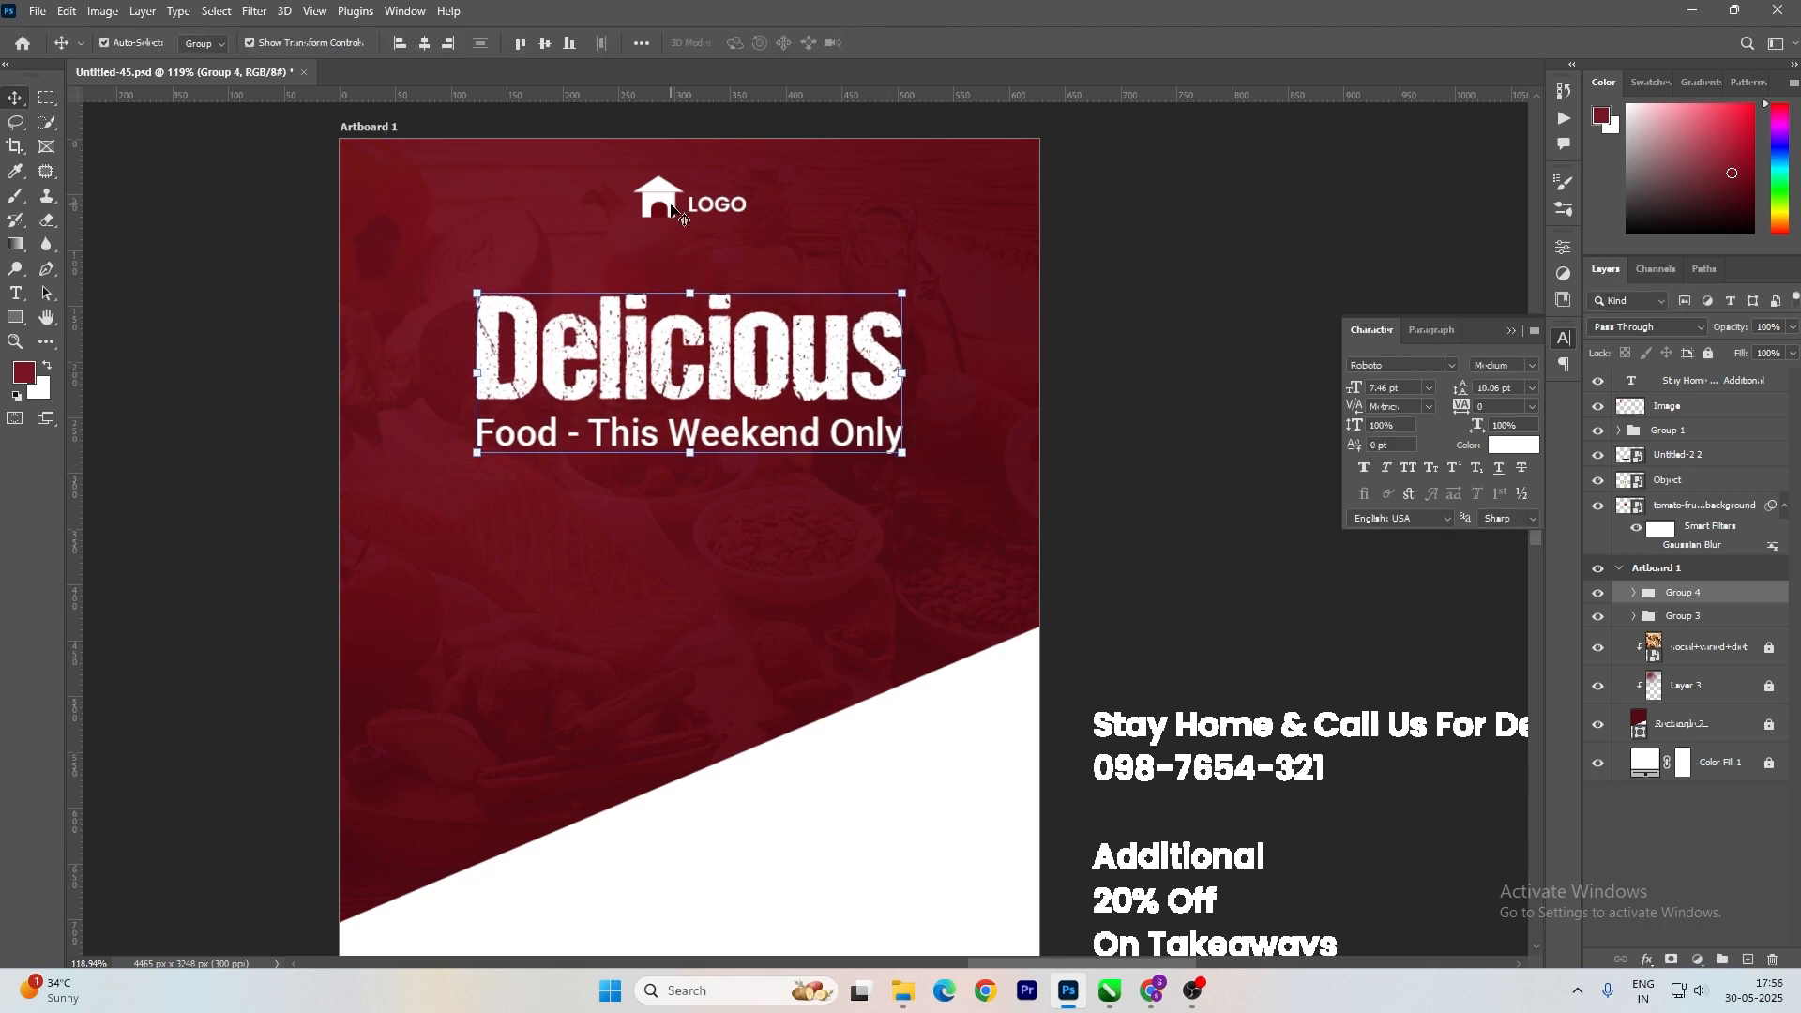
Move the logo to the artboard's upper-left corner.
drag(673, 208, 412, 208)
scroll(562, 319, down, 5)
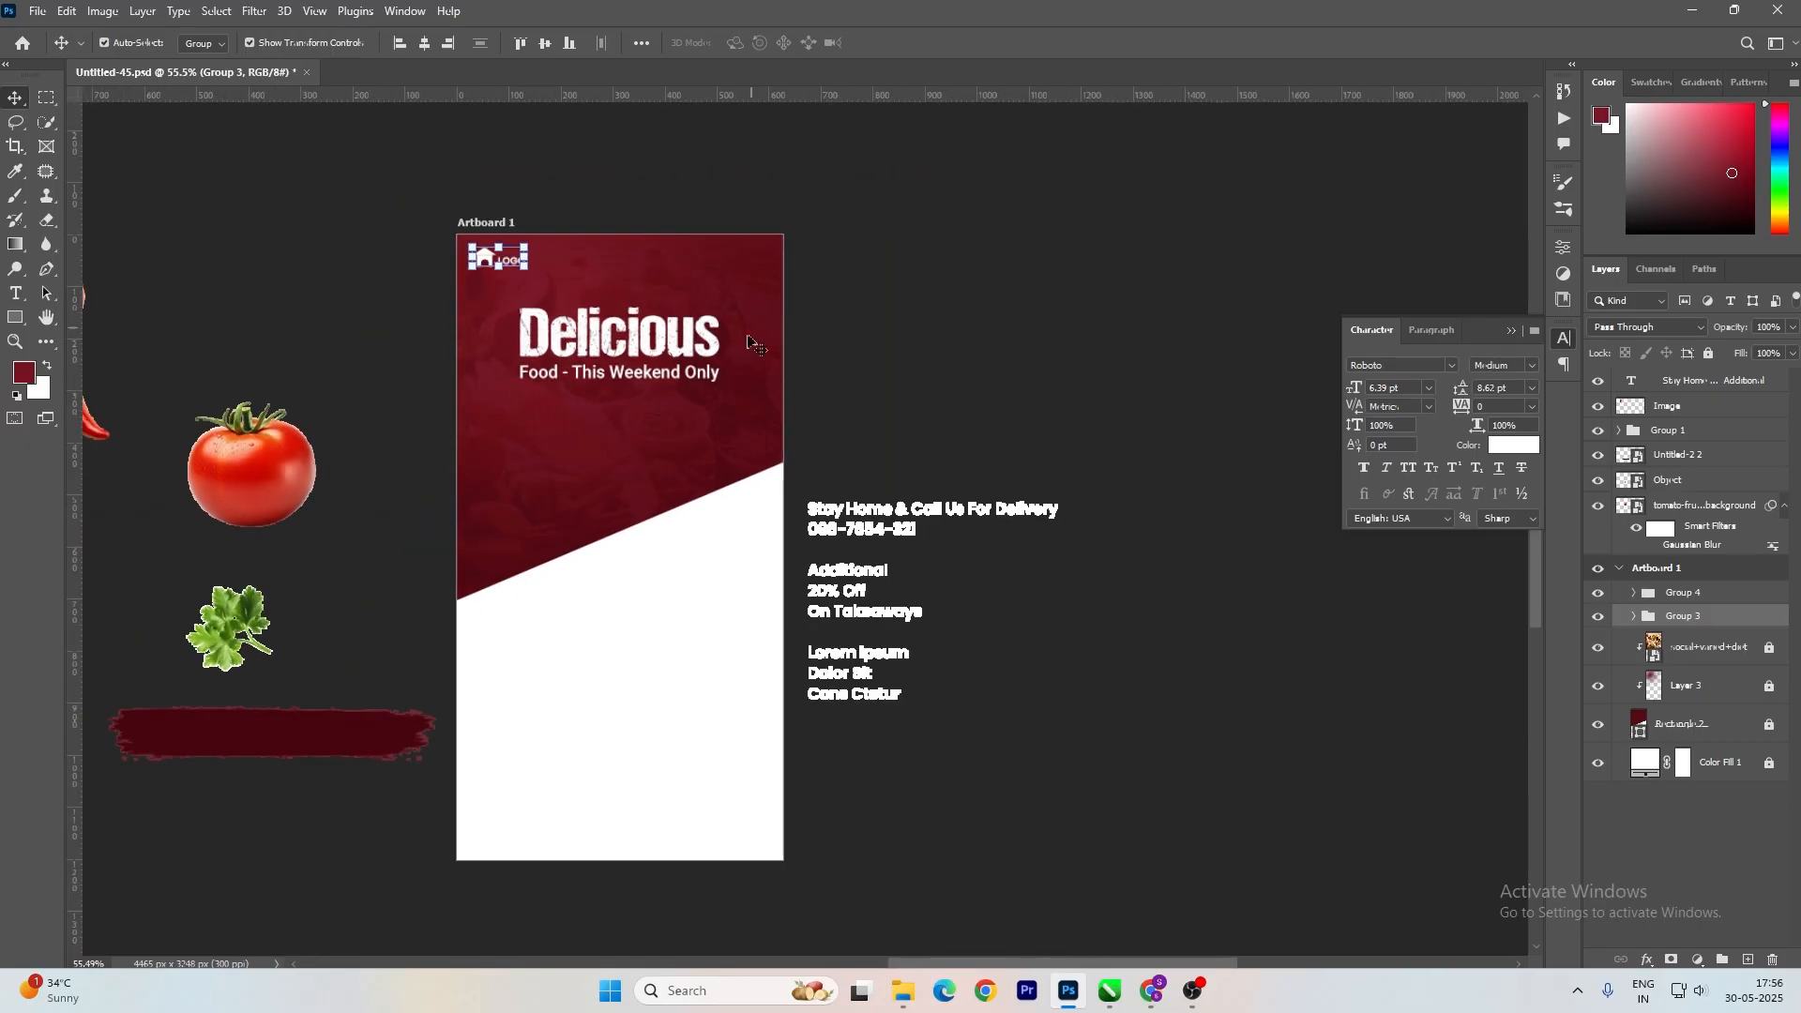
Place the chicken plate on the artboard centered below the tagline, and enlarge the heading group slightly.
scroll(554, 444, down, 2)
drag(166, 578, 644, 526)
scroll(615, 484, up, 5)
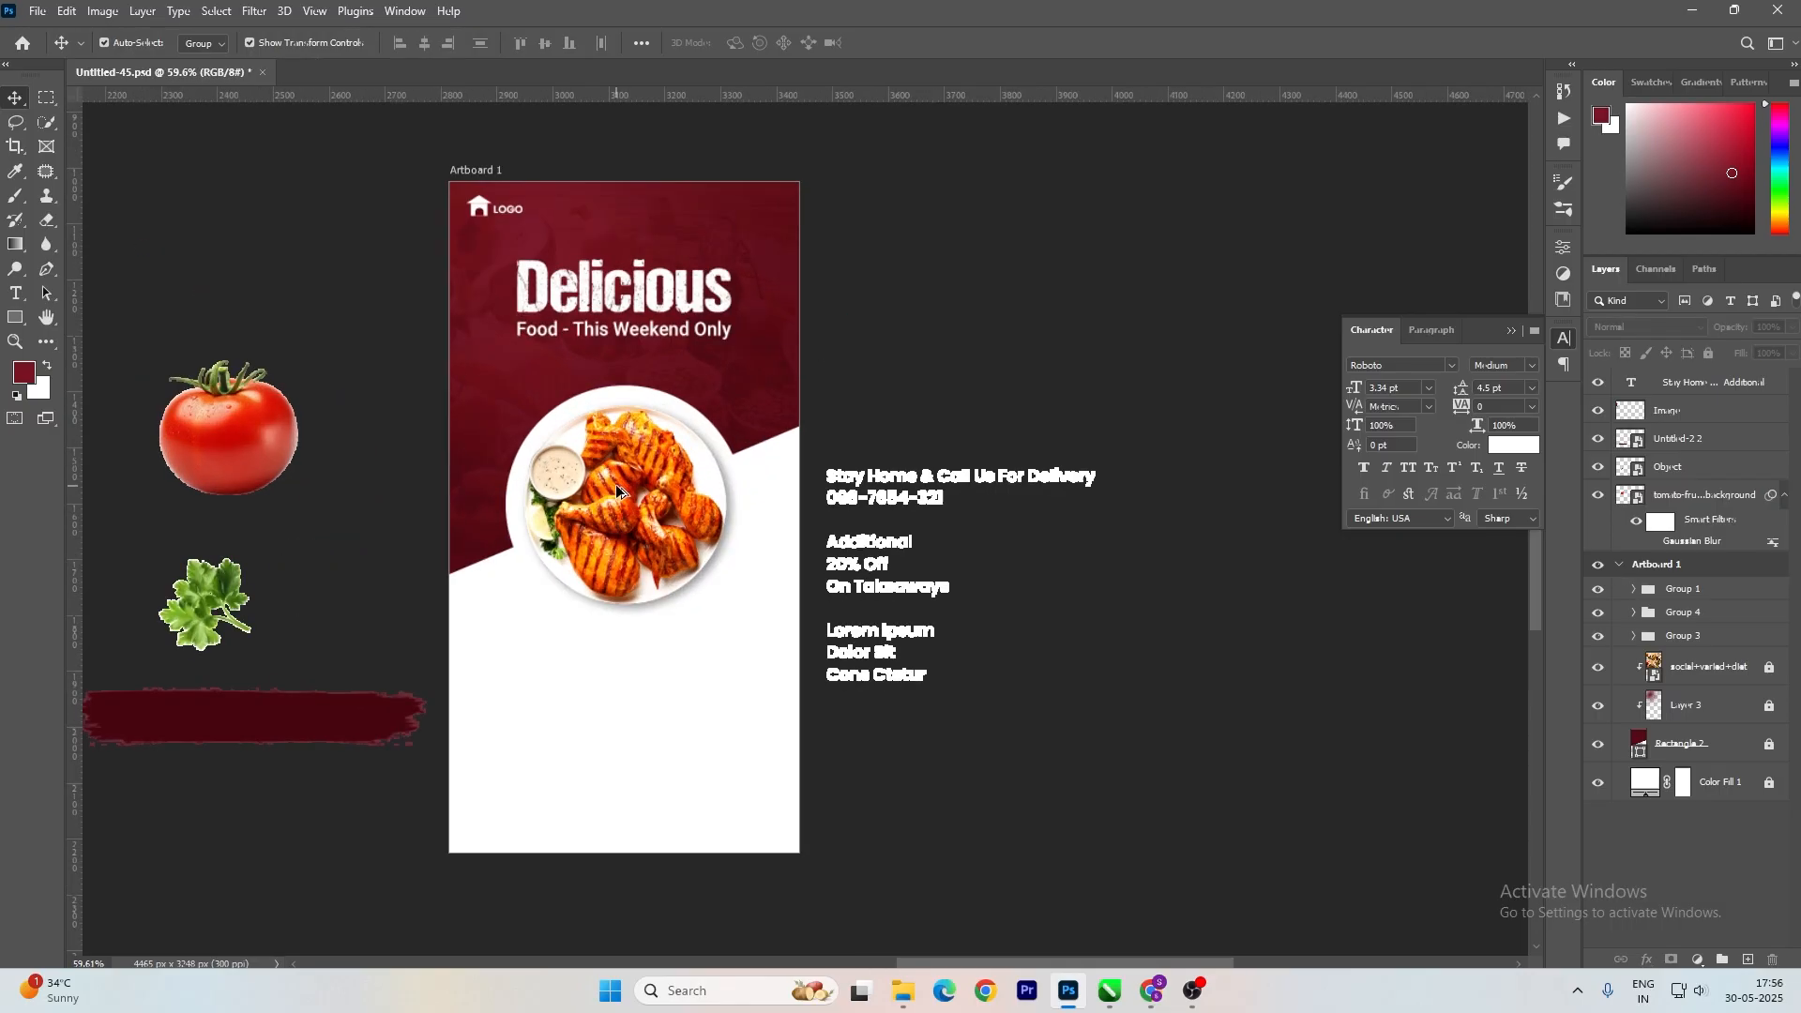
scroll(615, 484, down, 2)
click(708, 299)
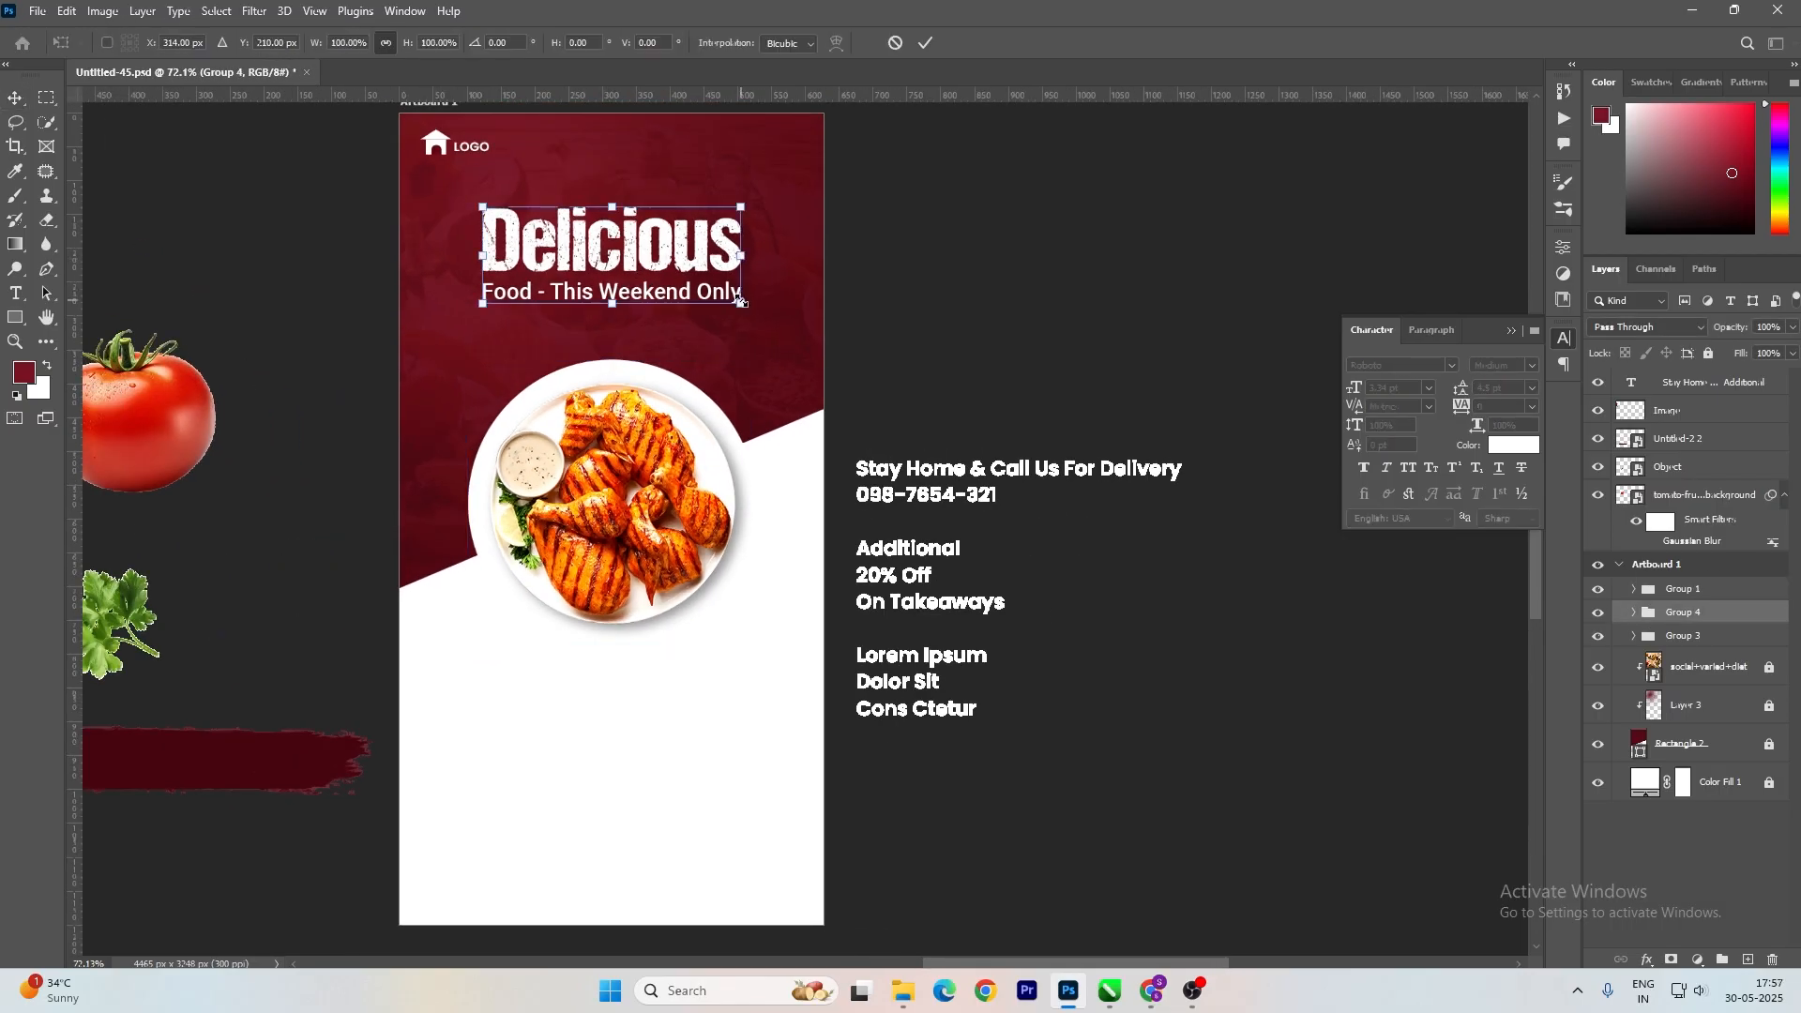
Place the tomato partly outside the artboard's upper-right corner and scale it down to about 4.12%.
scroll(540, 413, down, 2)
drag(210, 458, 788, 239)
key(ctrl+t)
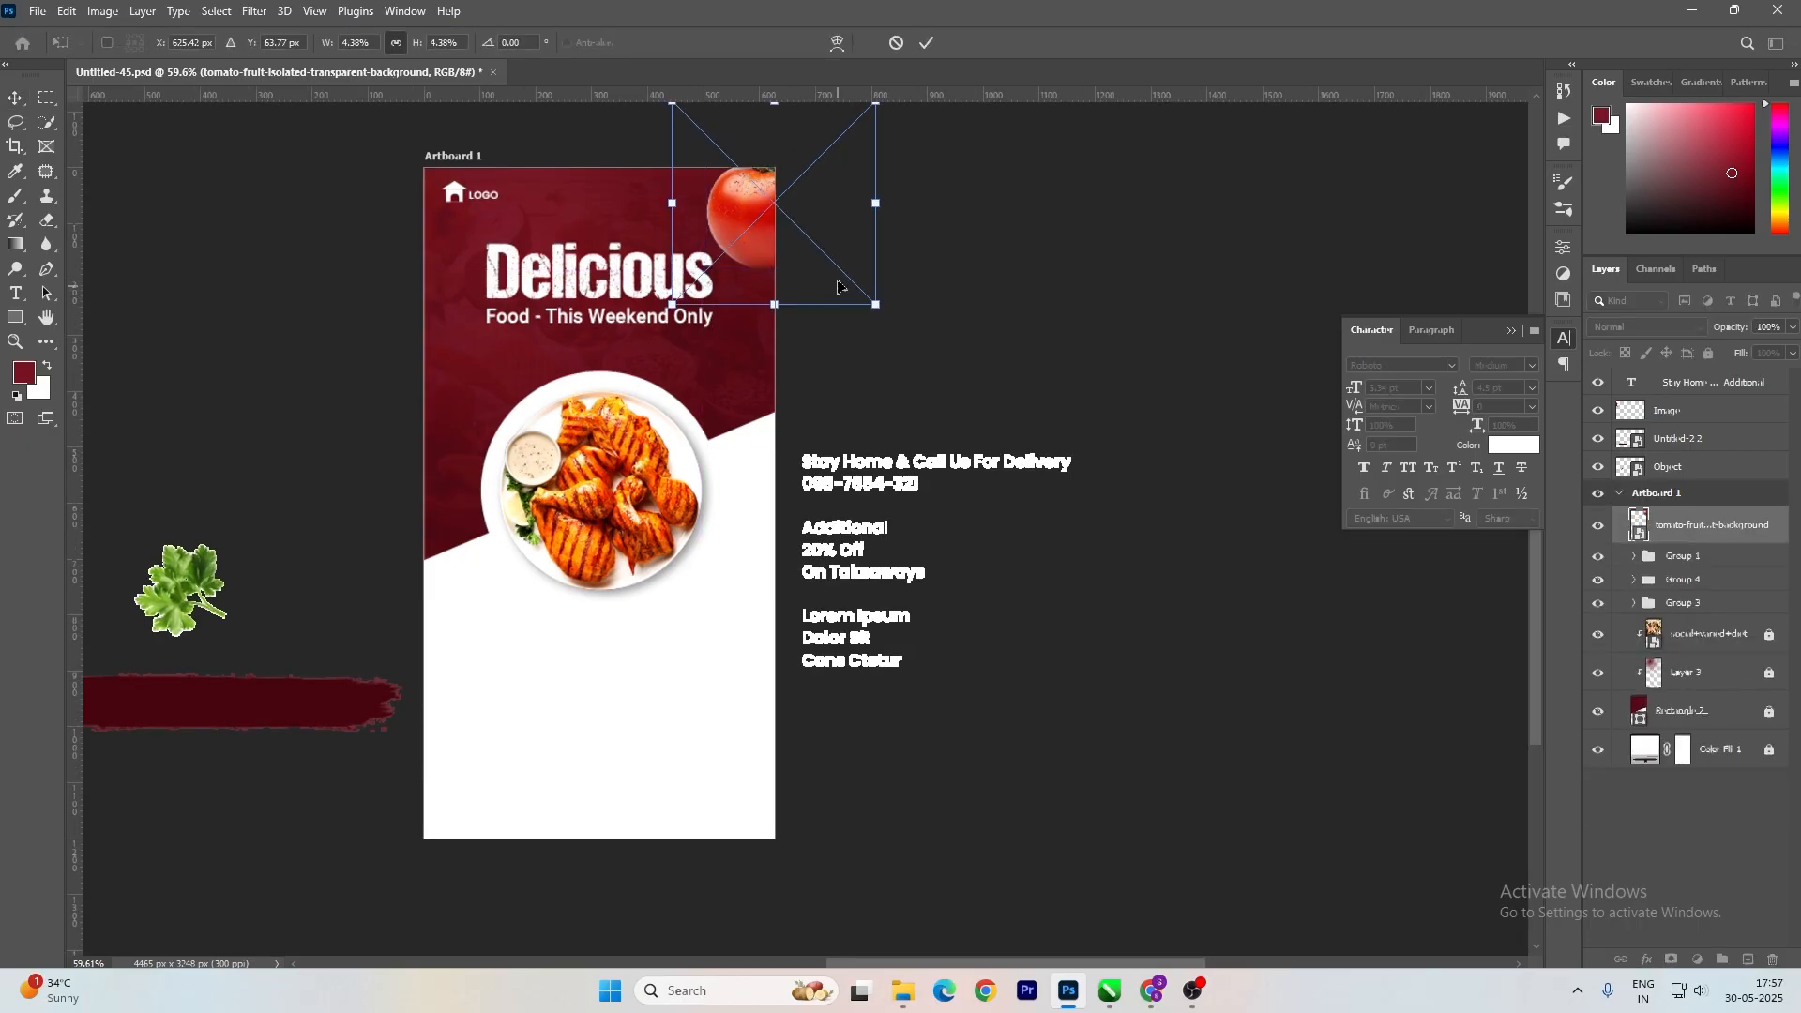
drag(876, 305, 864, 315)
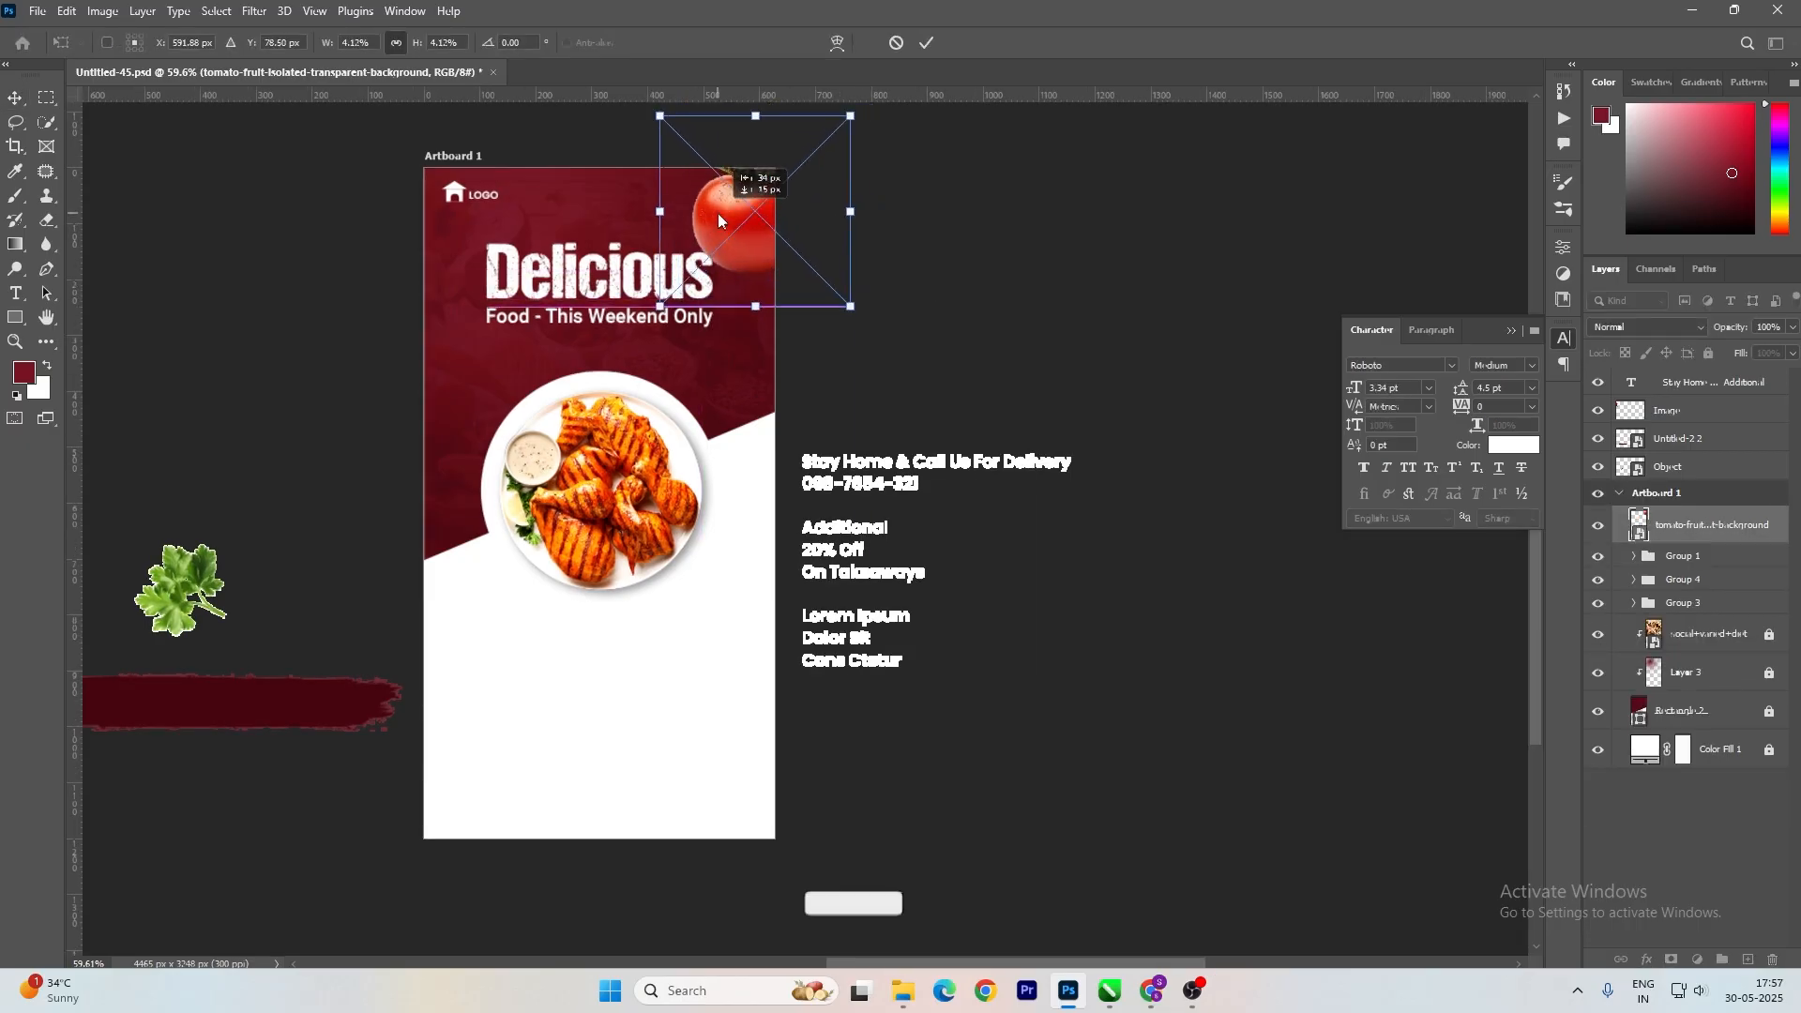
key(Return)
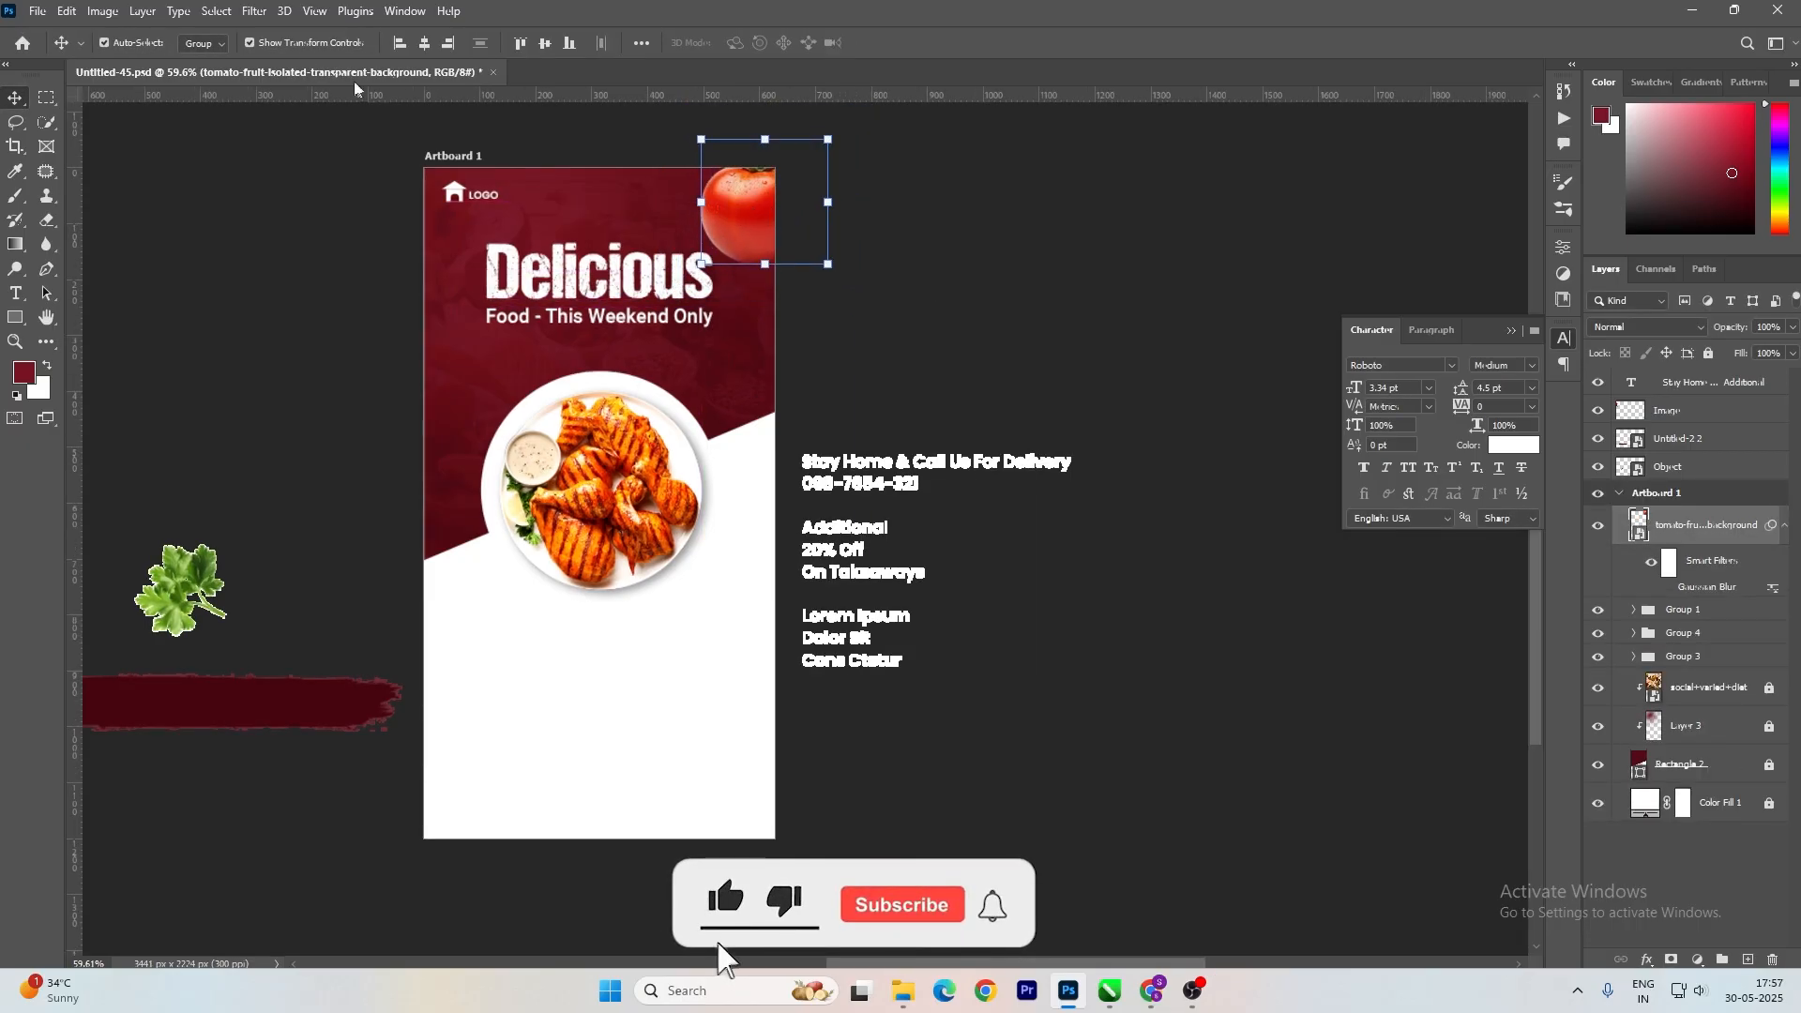
Apply another Gaussian Blur with a 3.1-pixel radius to the tomato.
click(254, 10)
mouse_move(281, 254)
click(513, 325)
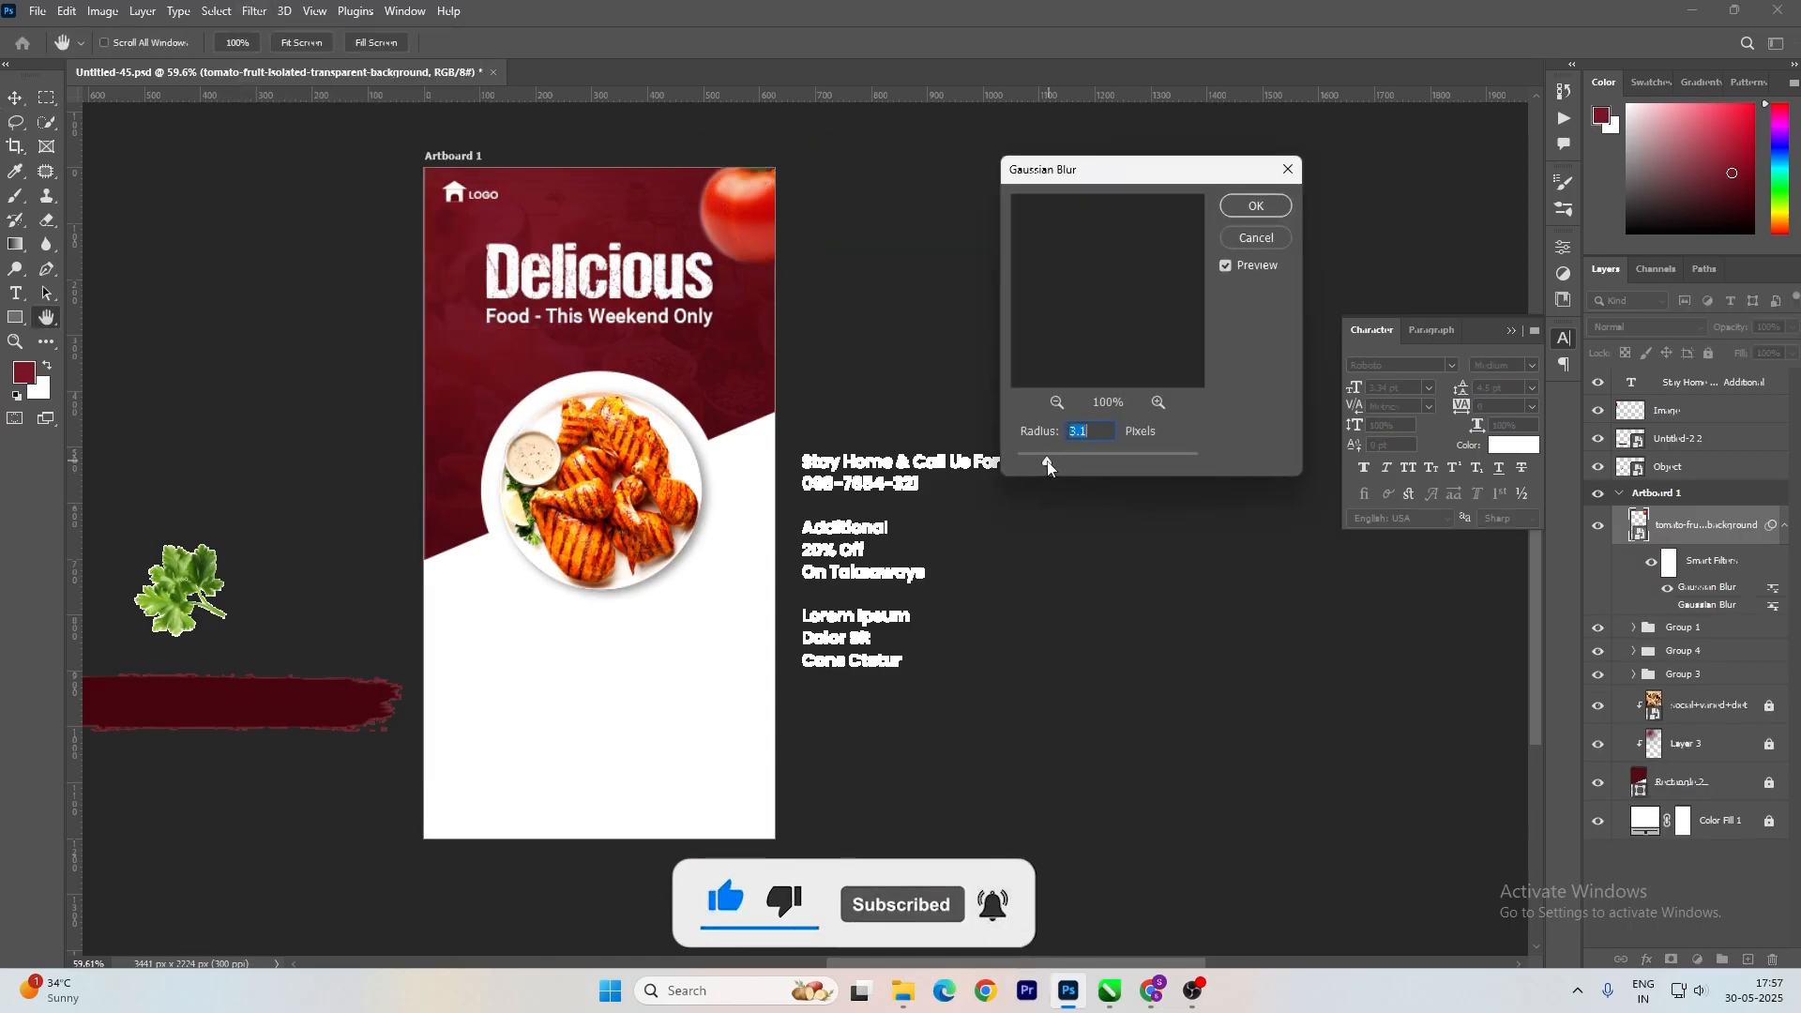
click(1046, 466)
click(1242, 210)
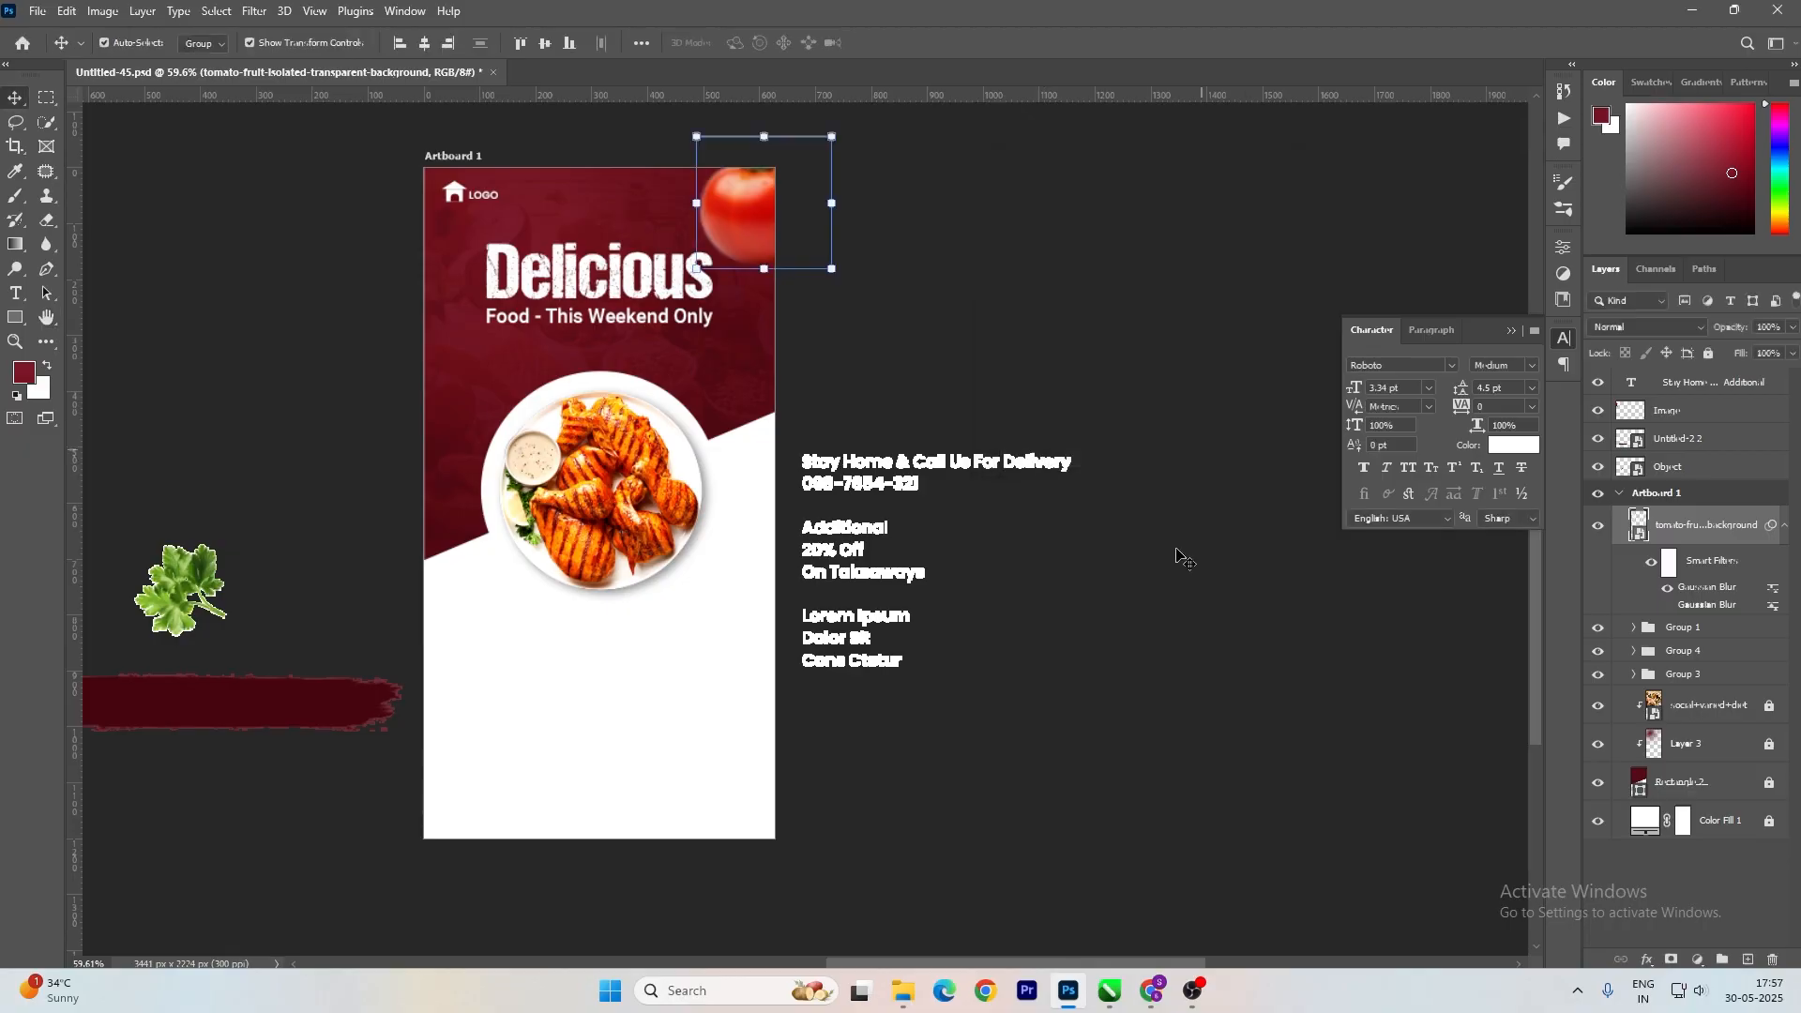
Place the red chili on the artboard's left edge beside the plate, scaled to about 69% and rotated about -16°.
click(1172, 555)
scroll(1046, 568, down, 4)
drag(351, 397, 669, 506)
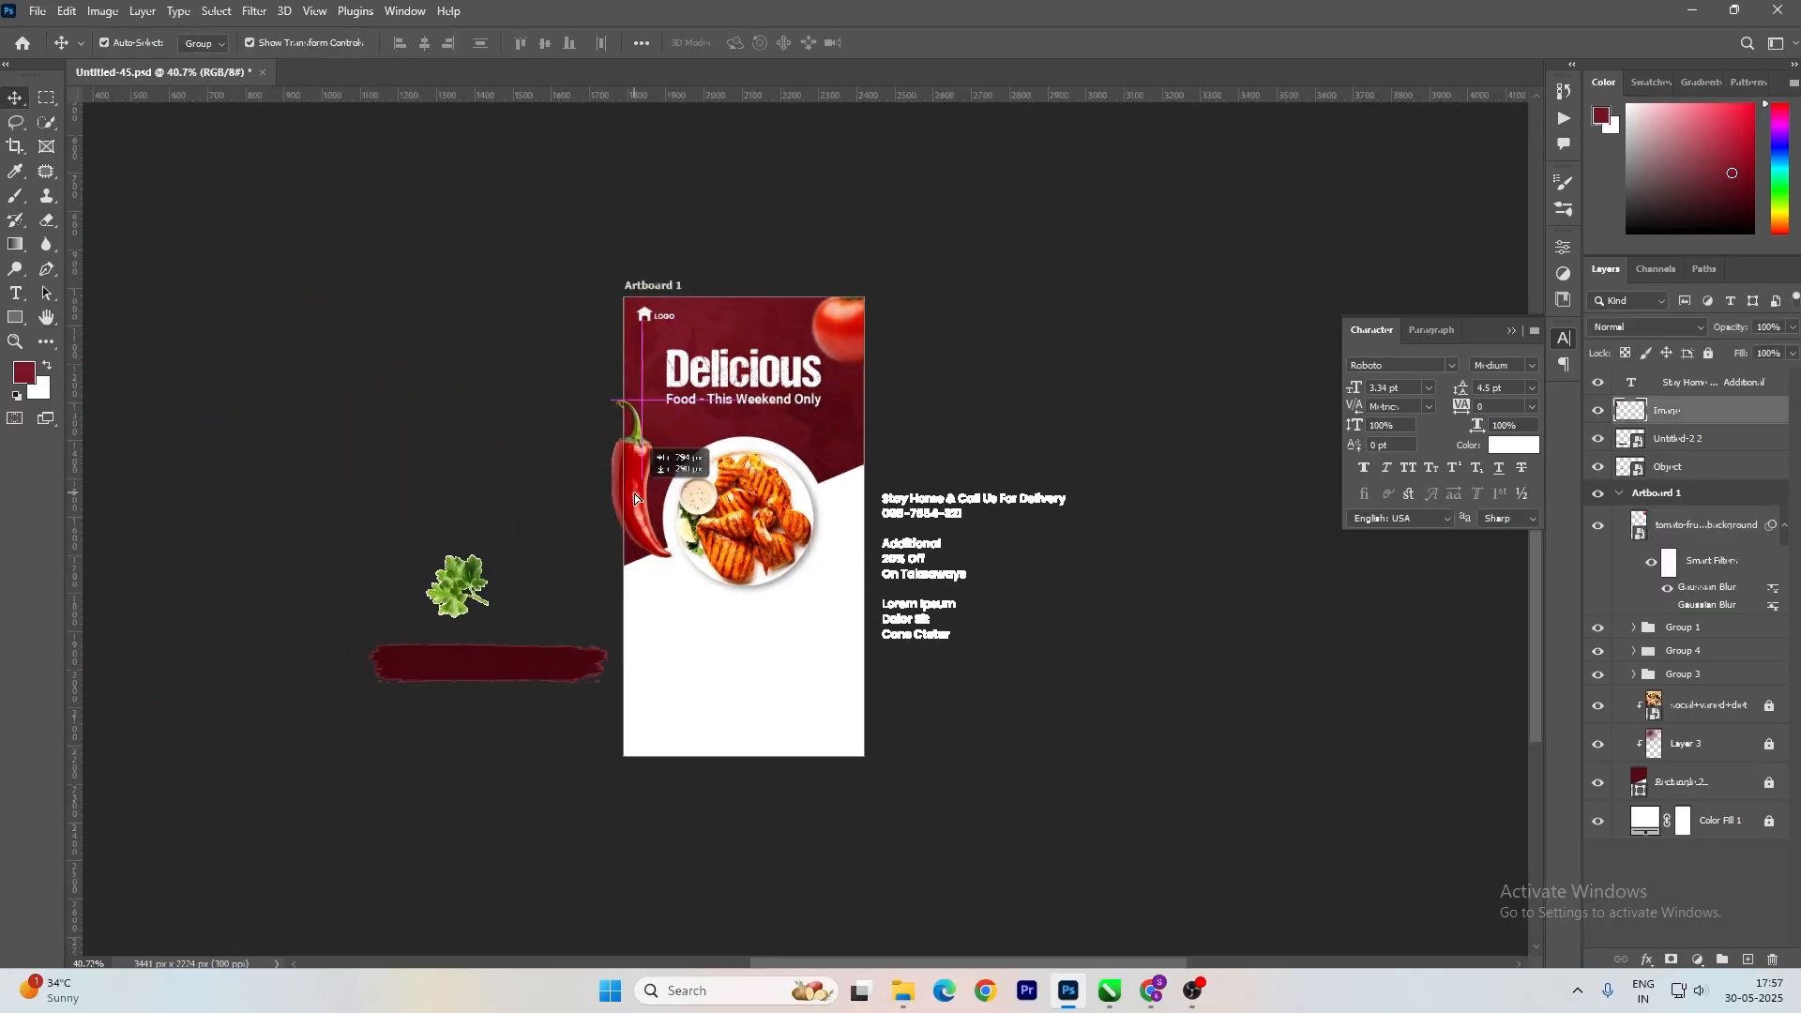
key(ctrl+t)
drag(686, 570, 678, 526)
scroll(670, 527, up, 2)
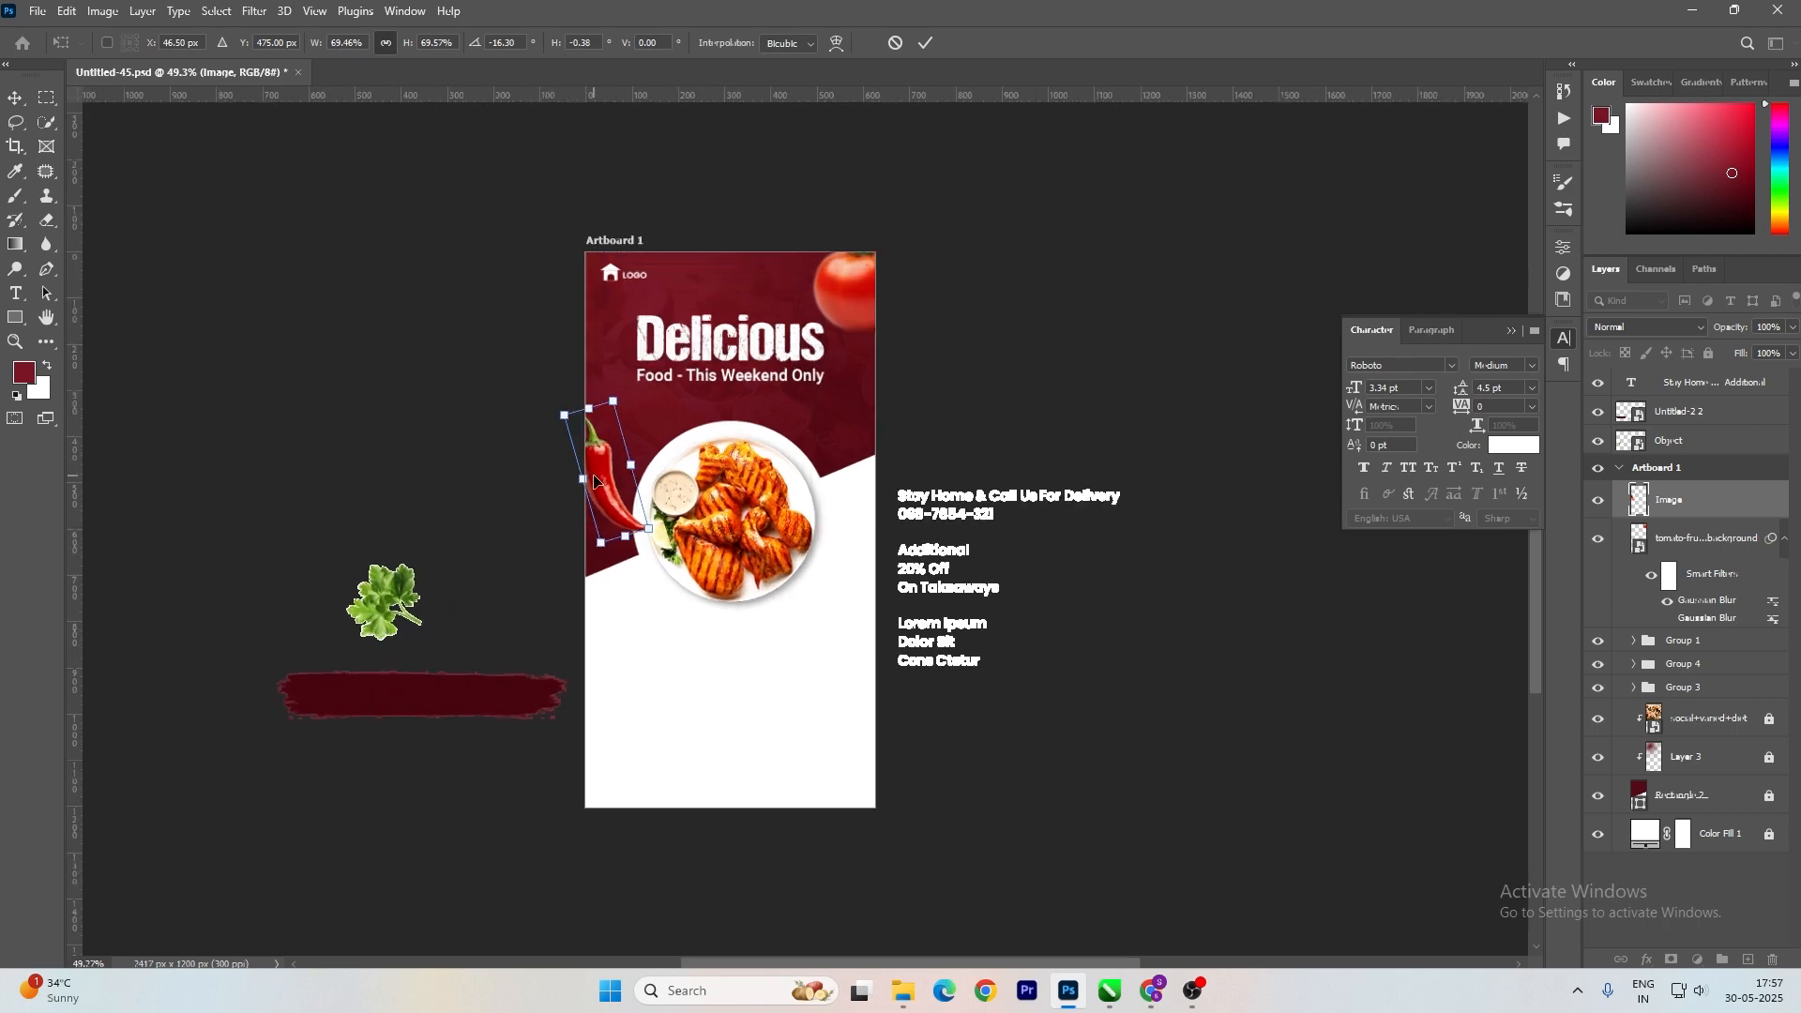
key(Return)
Nudge the chili upward along the artboard's left edge so it sits higher beside the plate.
key(shift+Up)
key(shift+Up)
key(shift+Up)
key(shift+Left)
key(shift+Up)
key(shift+Up)
key(shift+Up)
key(shift+Down)
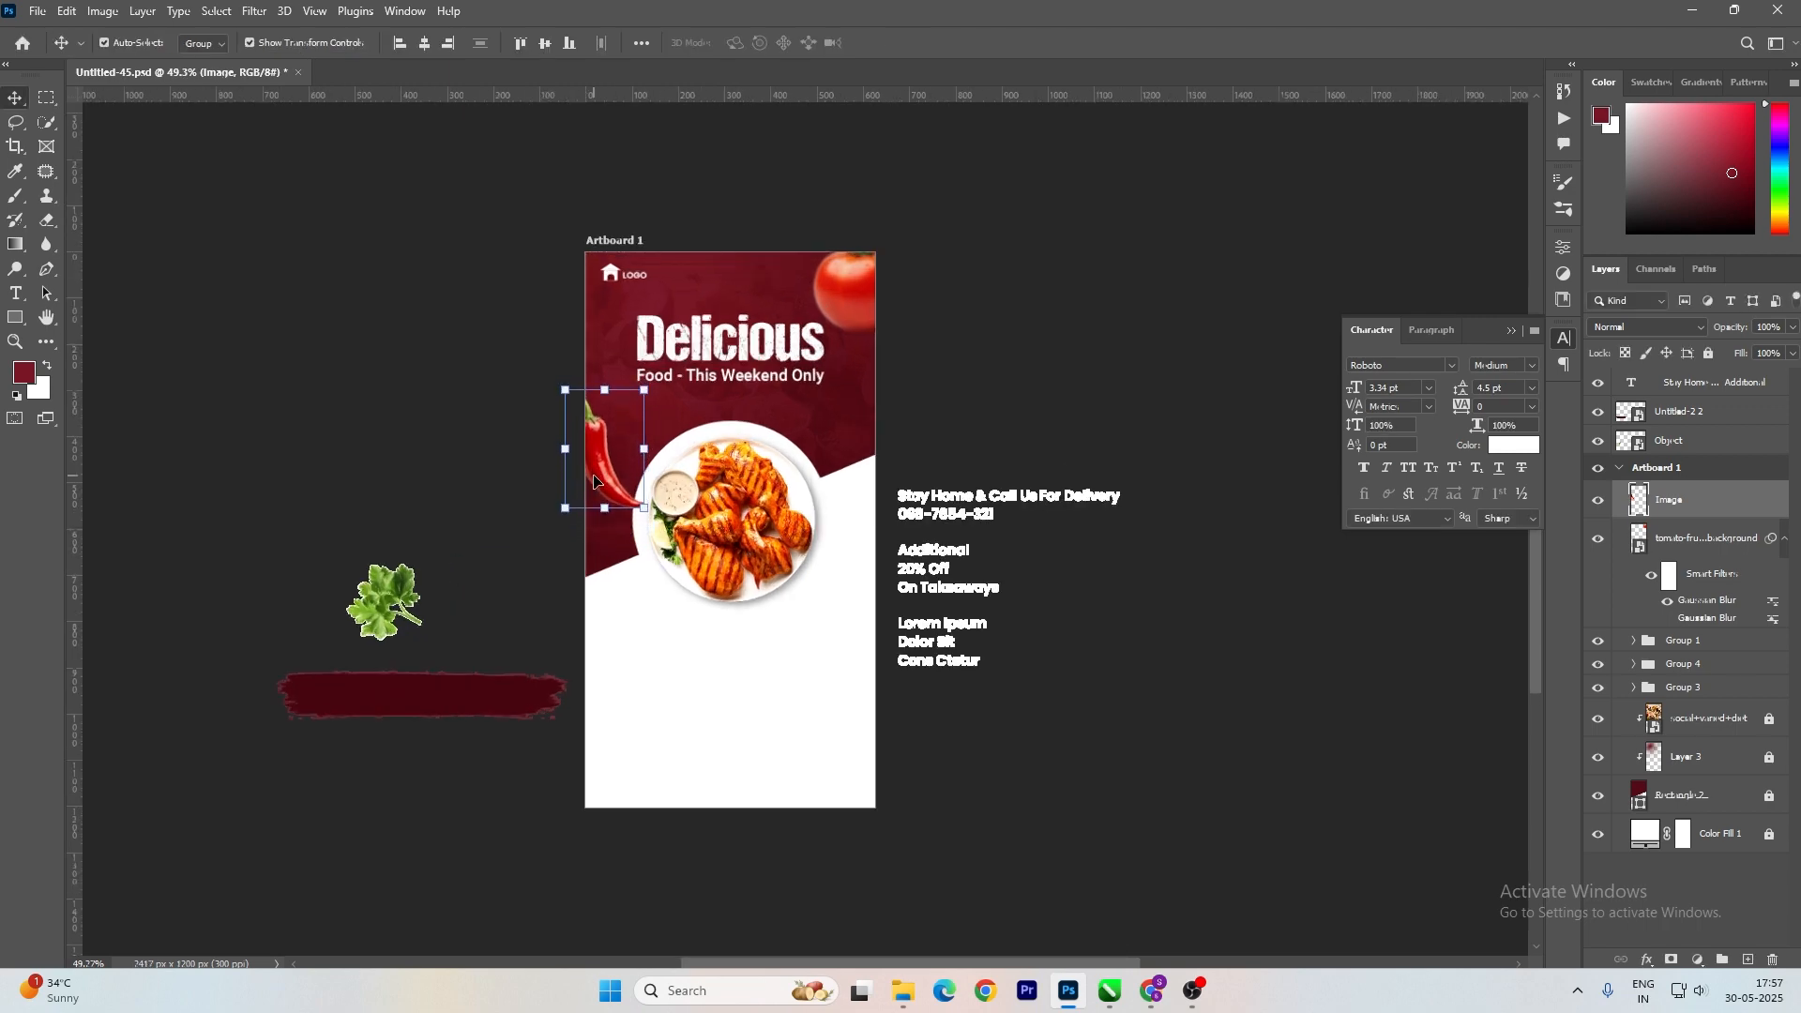
Convert the chili layer to a smart object and apply a Gaussian Blur with a radius of about 3 pixels.
right_click(1693, 516)
click(1501, 431)
click(255, 10)
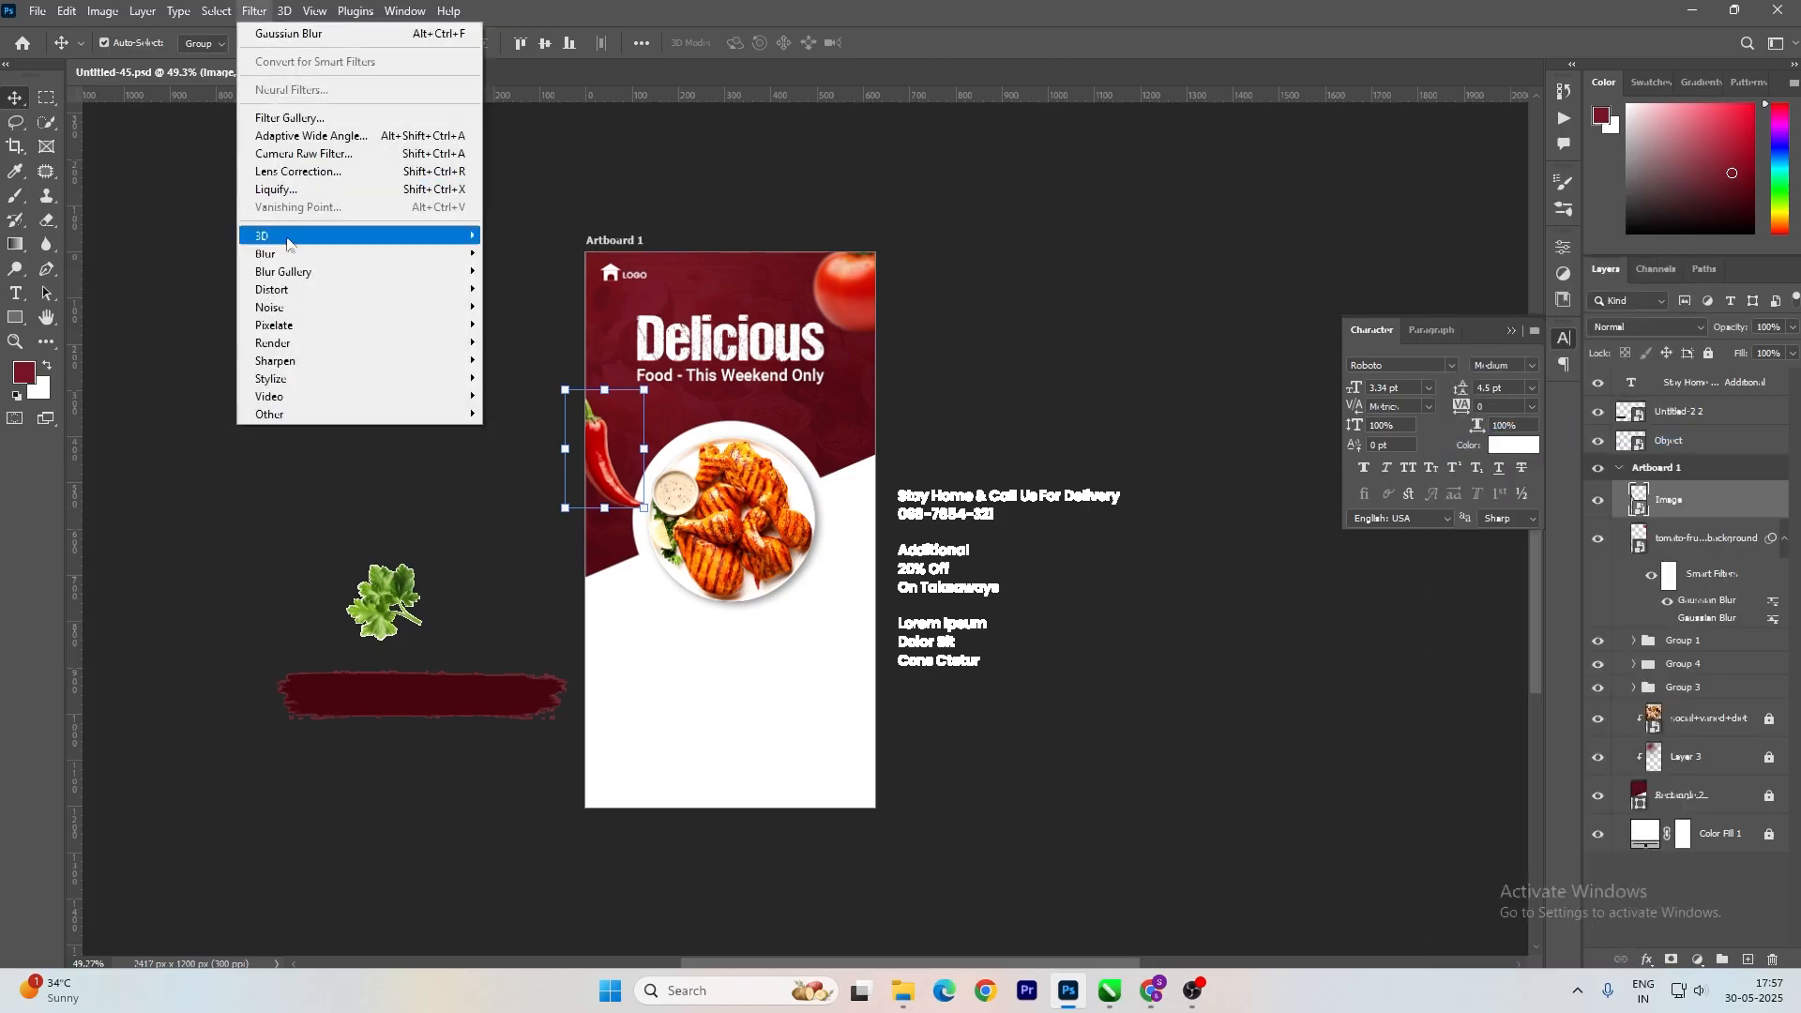
mouse_move(282, 253)
click(525, 324)
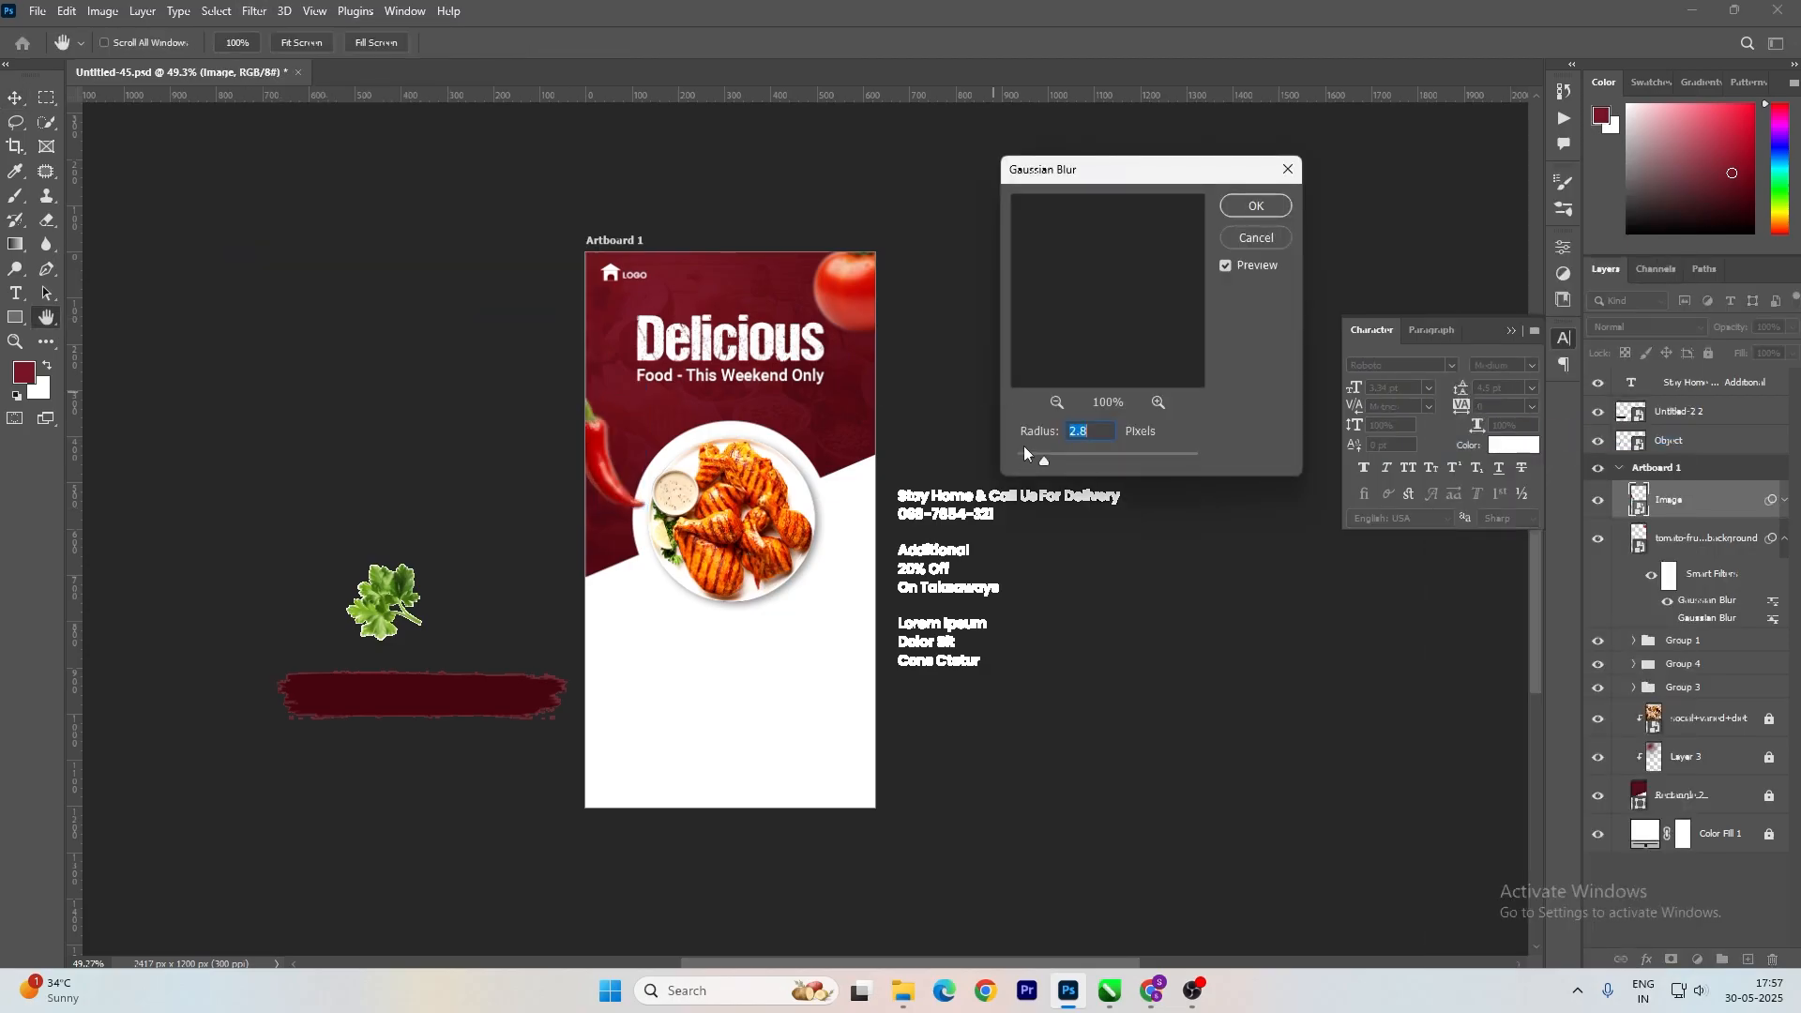
text(3.)
key(Return)
Place the parsley to the right of the chicken plate and align it with the artboard's right edge.
key(v)
drag(385, 600, 831, 536)
key(shift+Right)
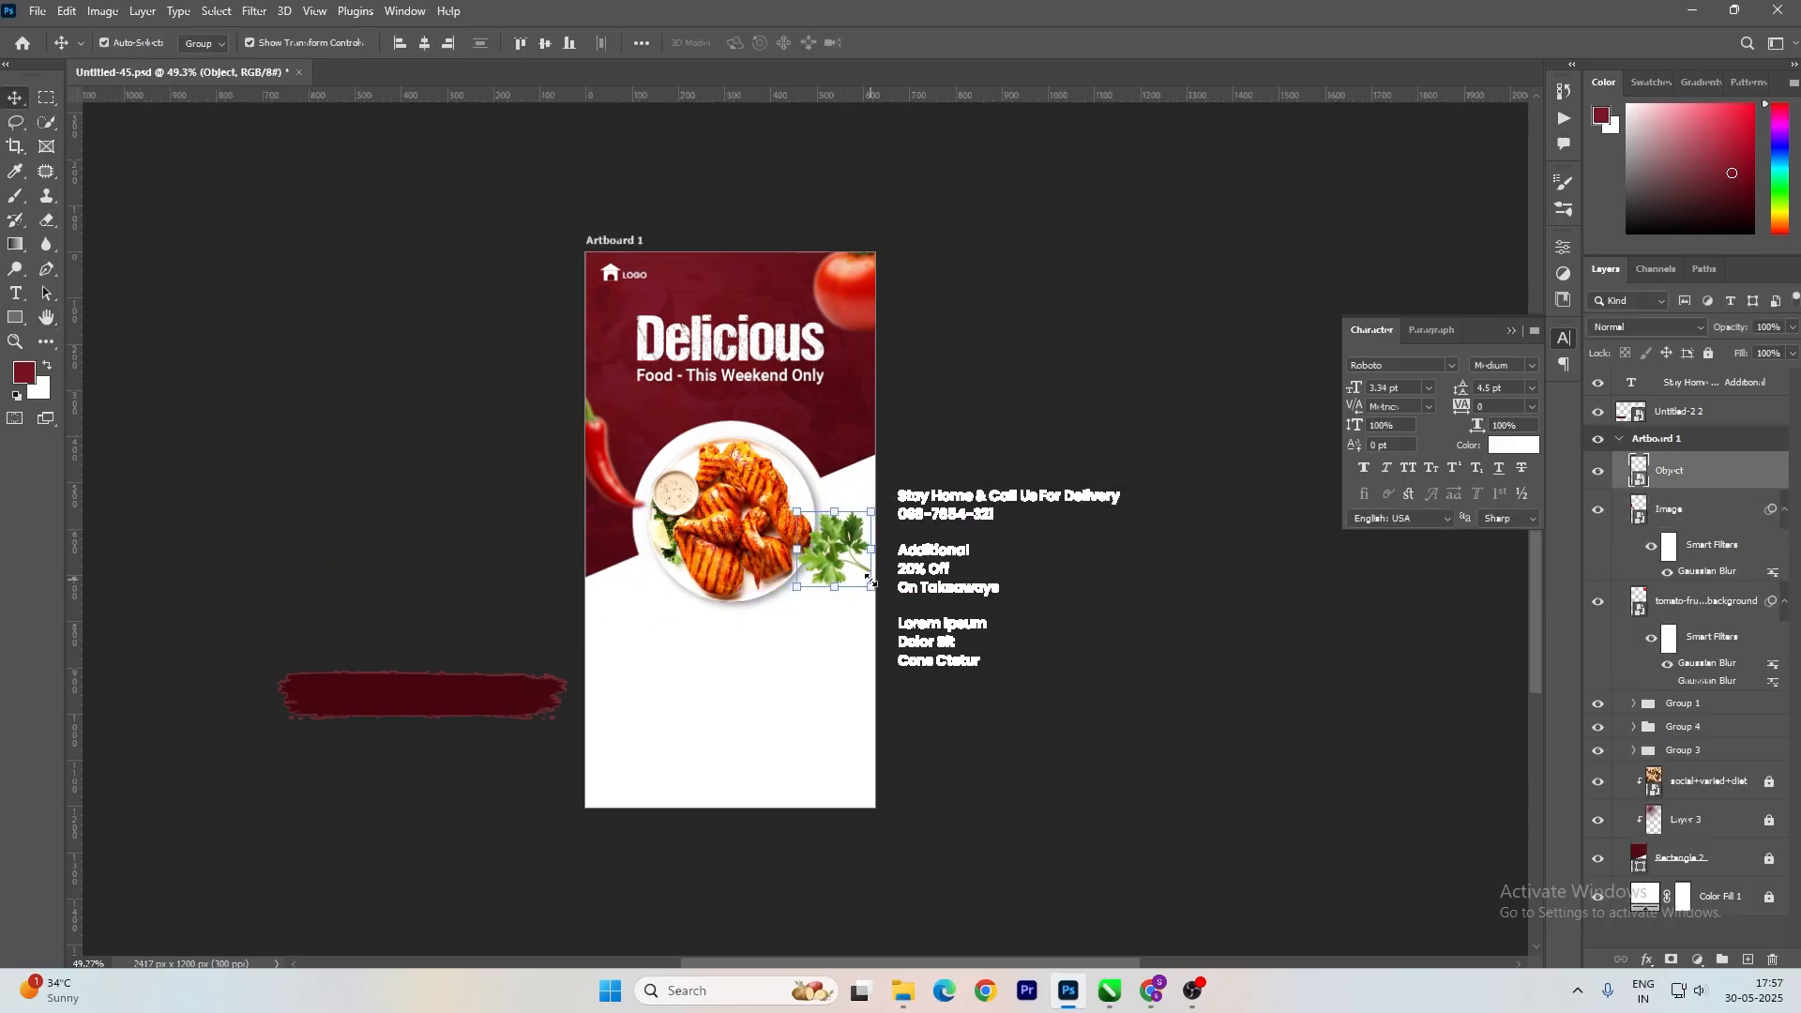
key(ctrl+a)
click(449, 44)
key(ctrl+d)
click(511, 342)
click(852, 540)
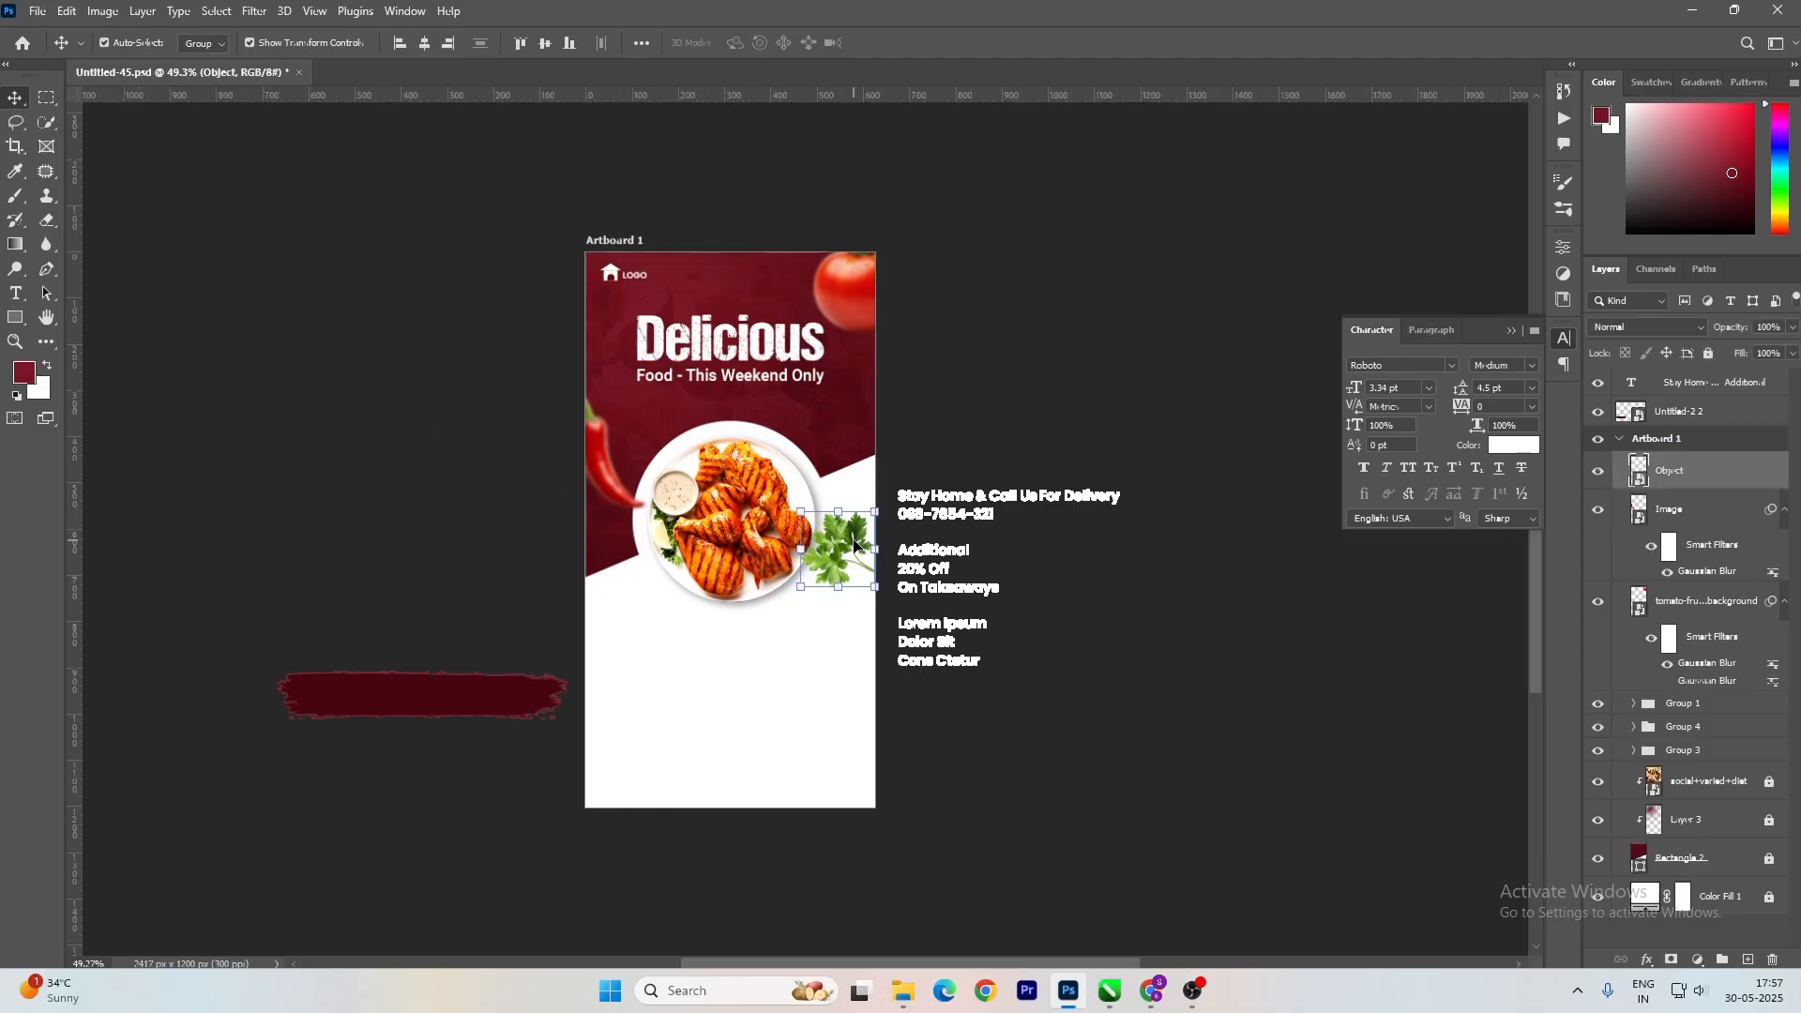
Nudge the parsley up and to the right so it extends slightly past the artboard's edge.
key(shift+Up)
key(shift+Right)
key(shift+Up)
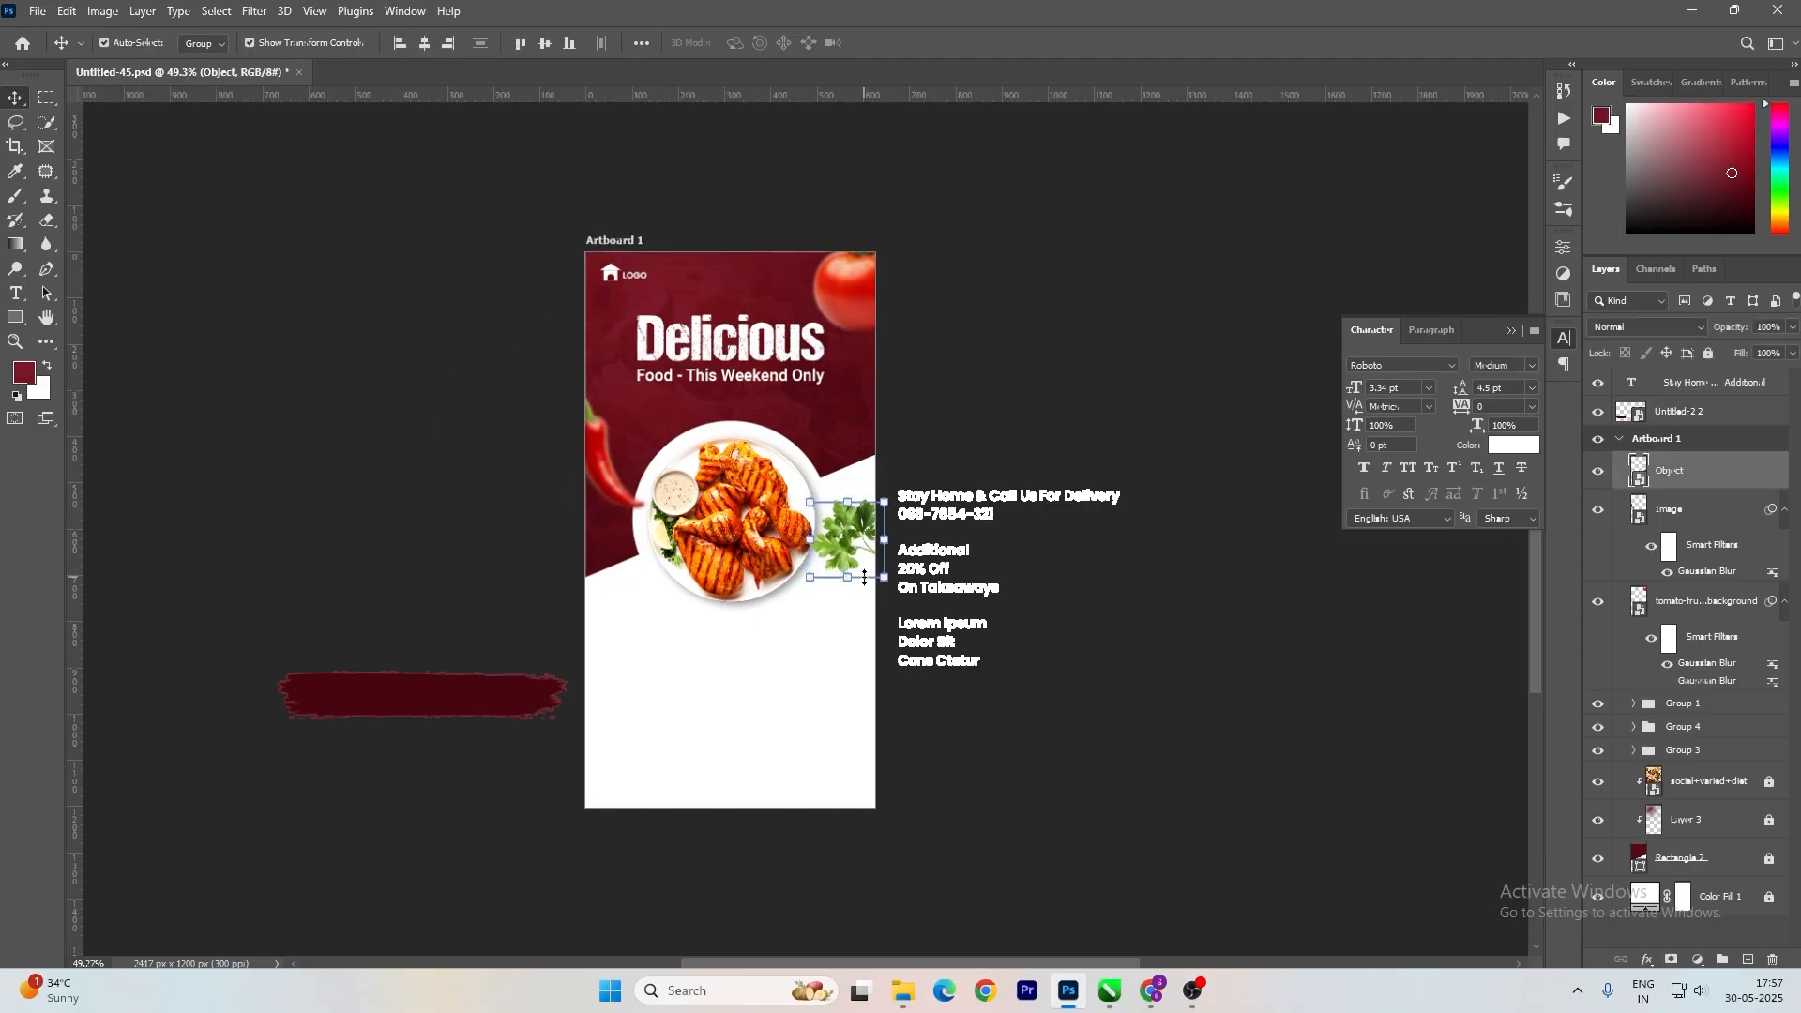
key(shift+Right)
click(948, 631)
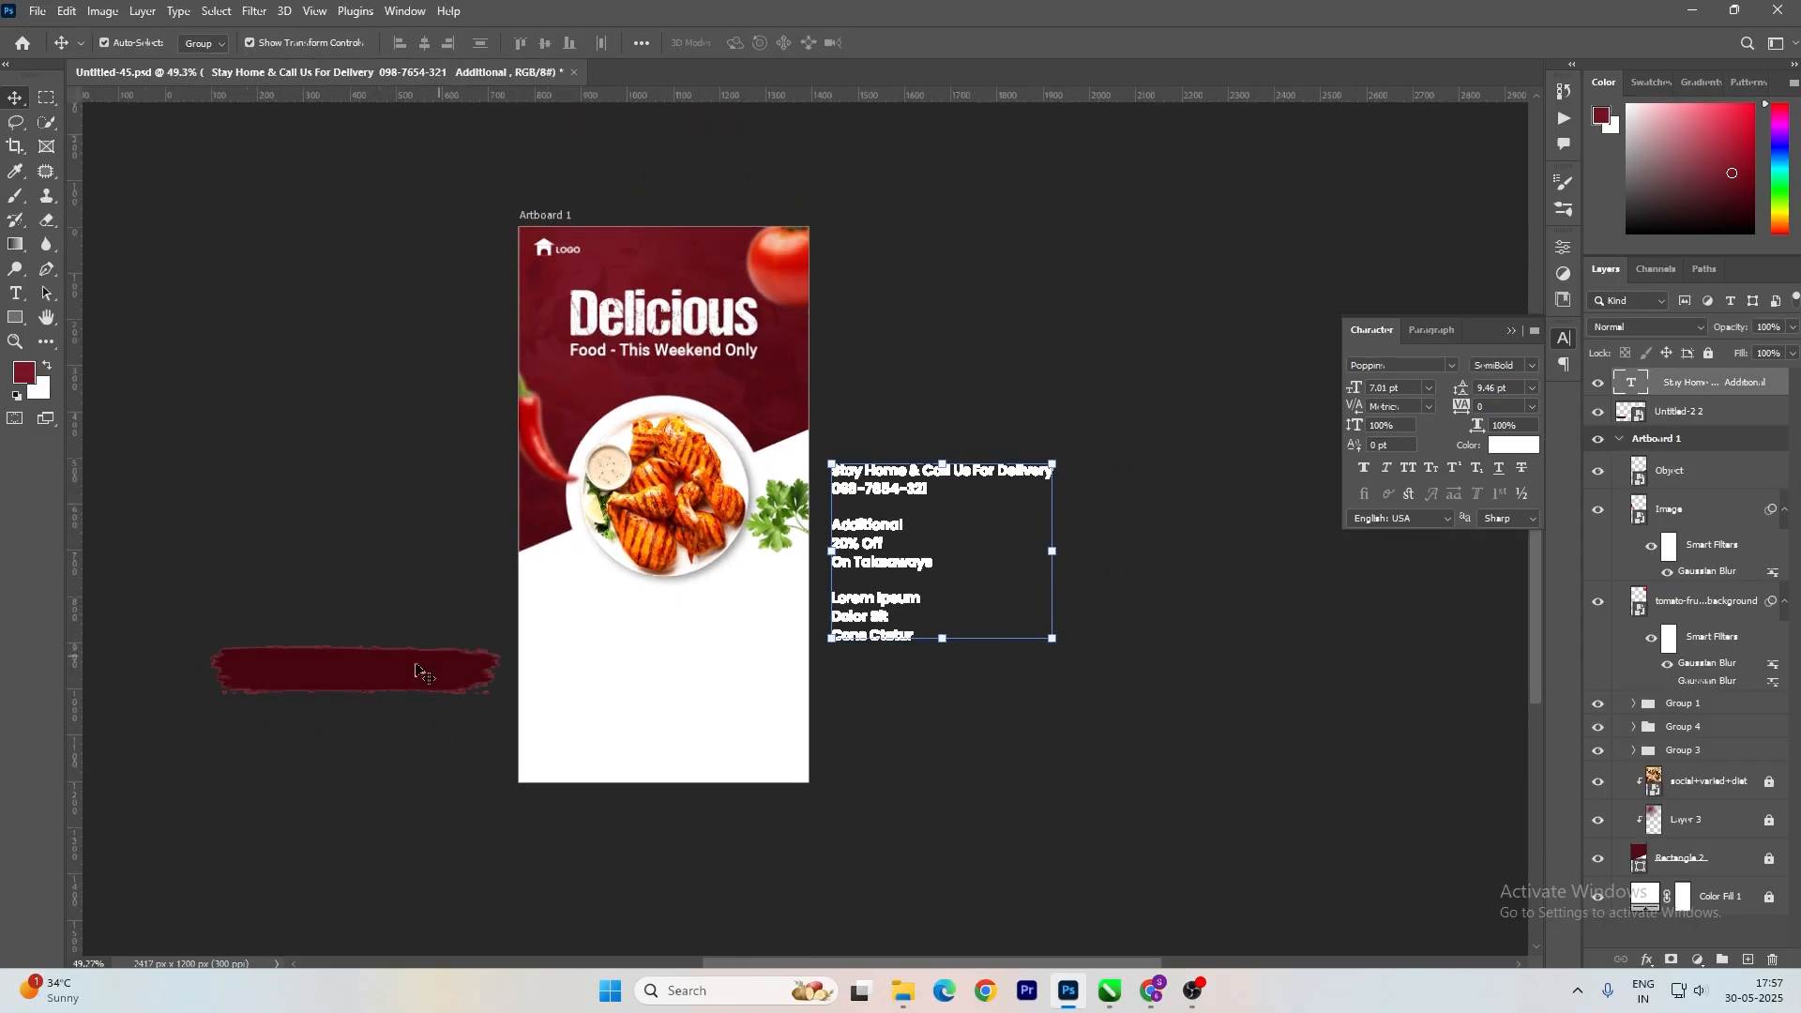
Move the maroon brush stroke into the white area below the plate and scale it to about 90%.
click(345, 683)
drag(344, 683, 659, 668)
key(ctrl+t)
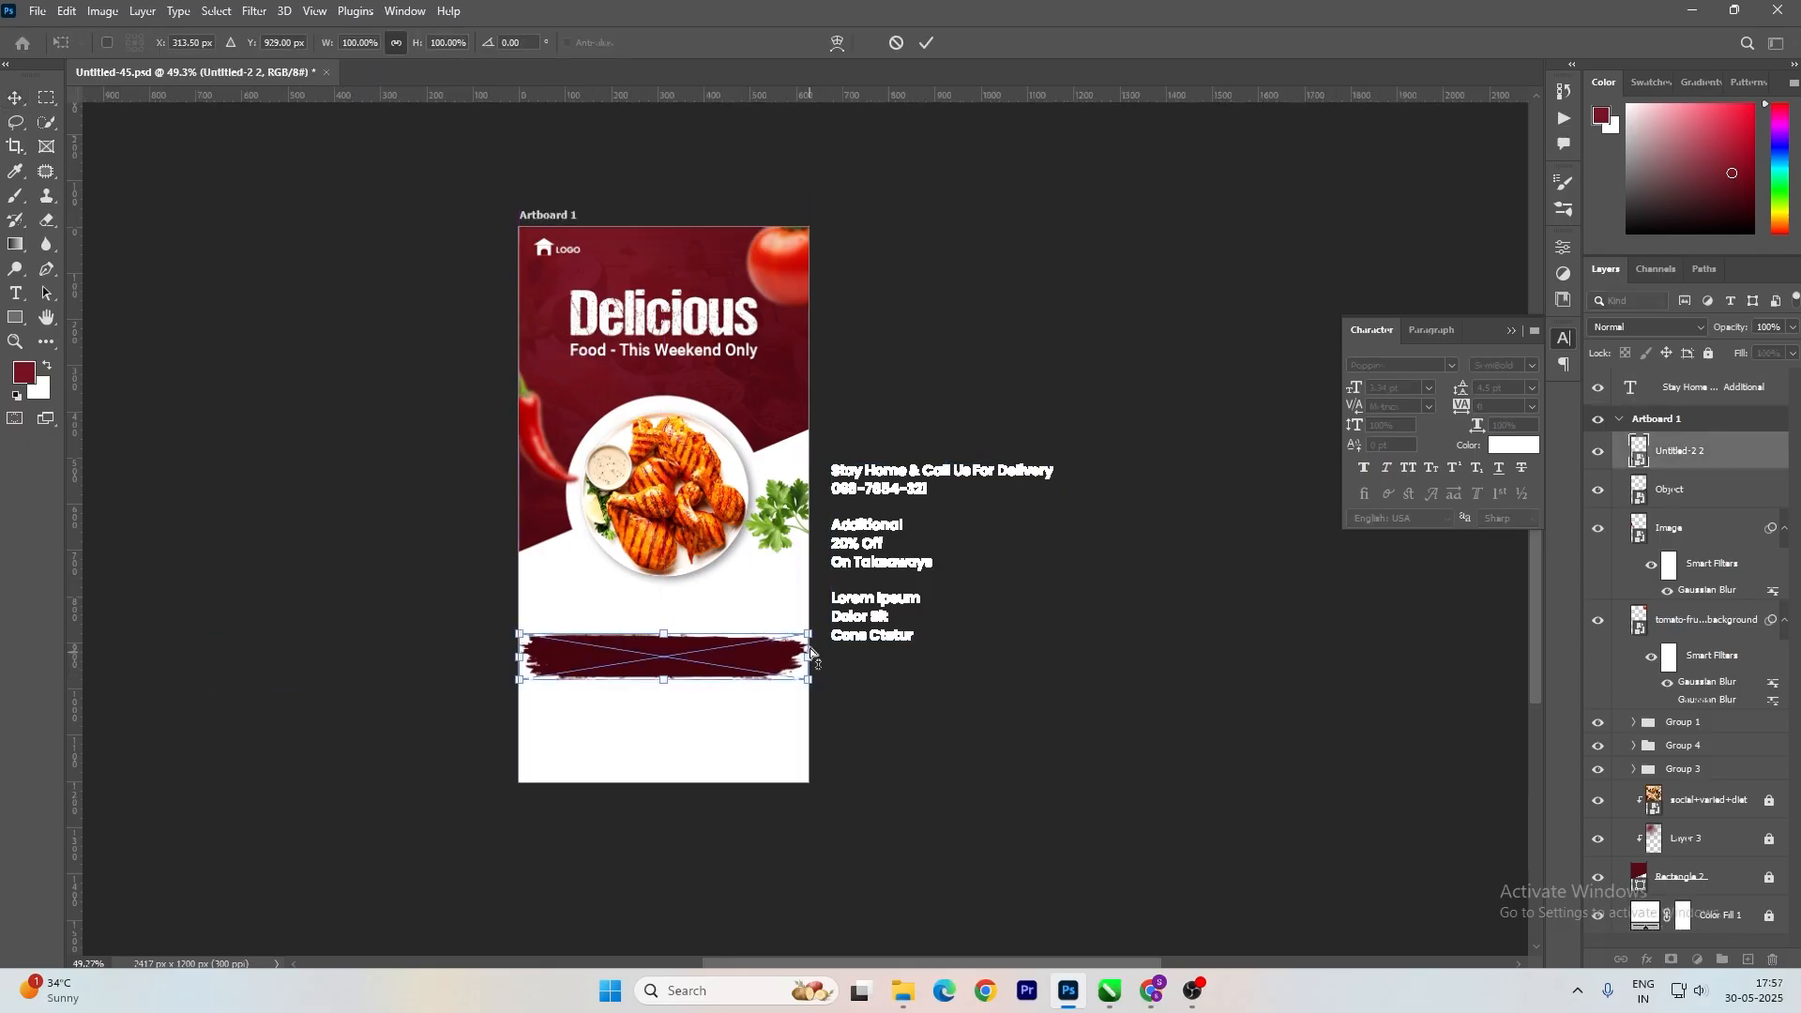
drag(812, 636, 802, 647)
key(Return)
Stretch the maroon brush stroke vertically to make it a taller banner.
scroll(666, 656, up, 4)
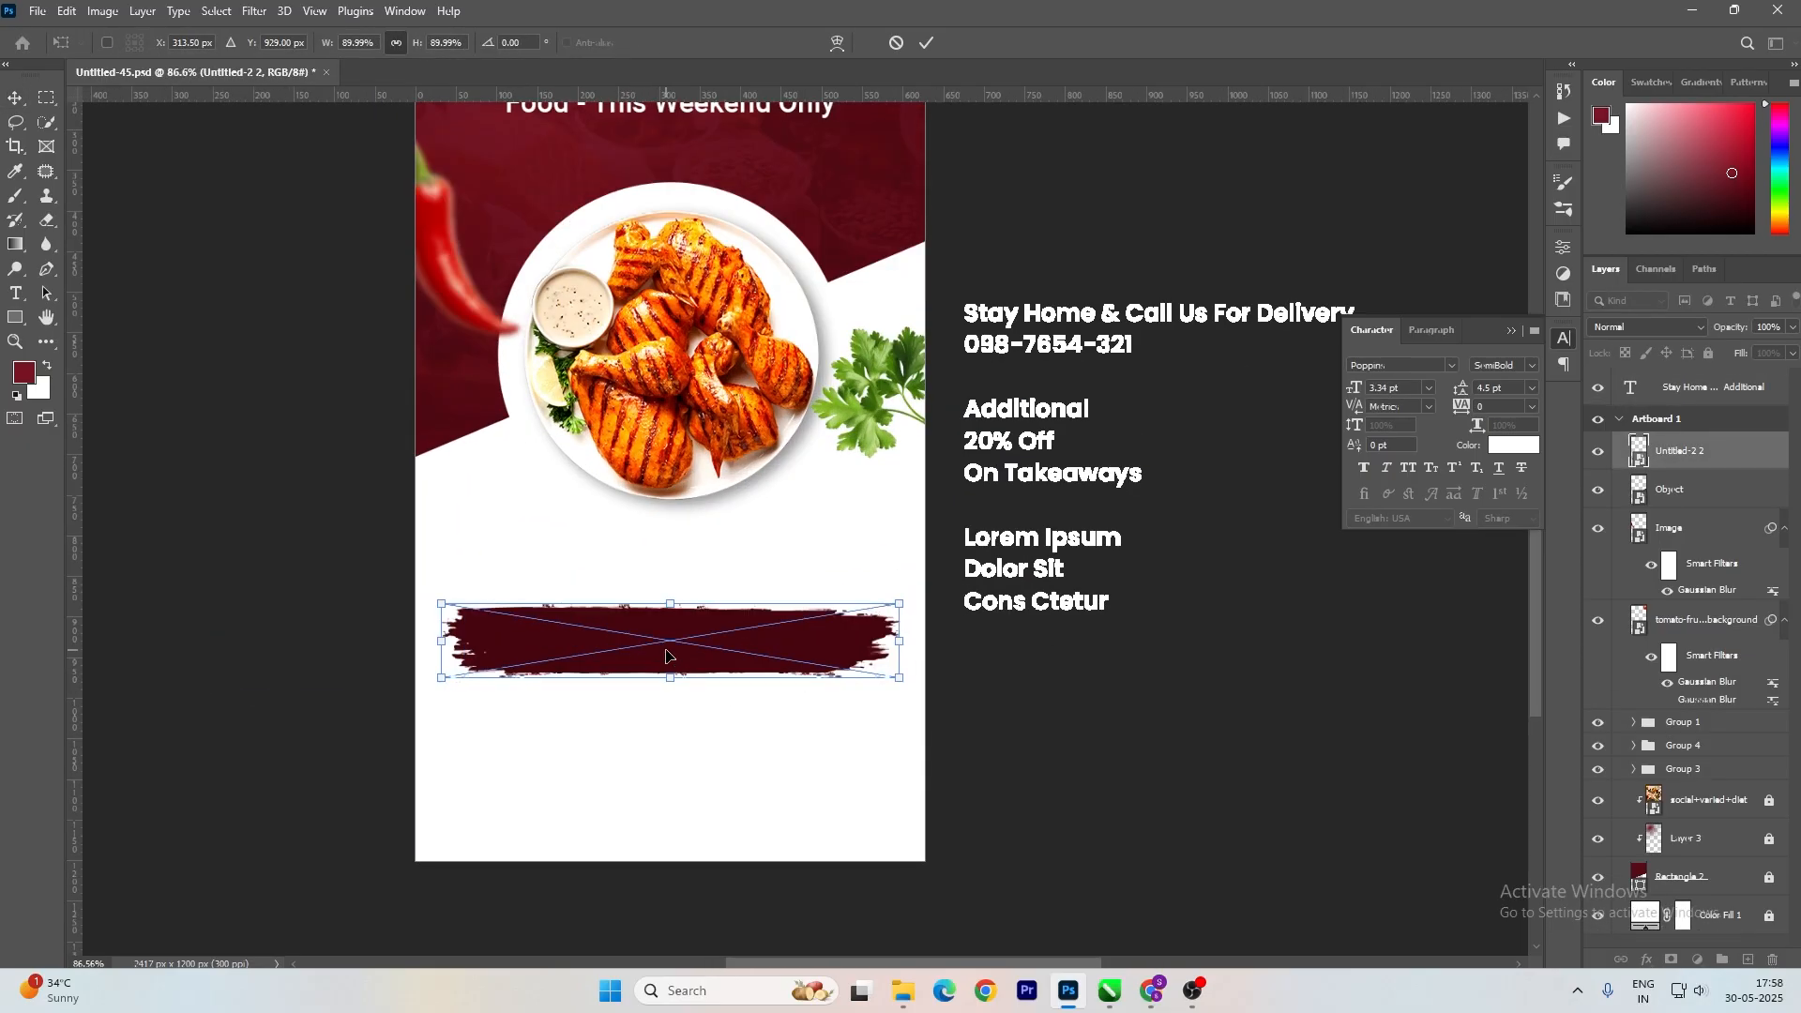
scroll(666, 654, up, 3)
key(ctrl+t)
mouse_move(670, 694)
mouse_down()
mouse_move(671, 735)
mouse_move(674, 715)
mouse_up()
key(Return)
scroll(668, 677, down, 3)
scroll(669, 677, down, 2)
key(ctrl+t)
key(Return)
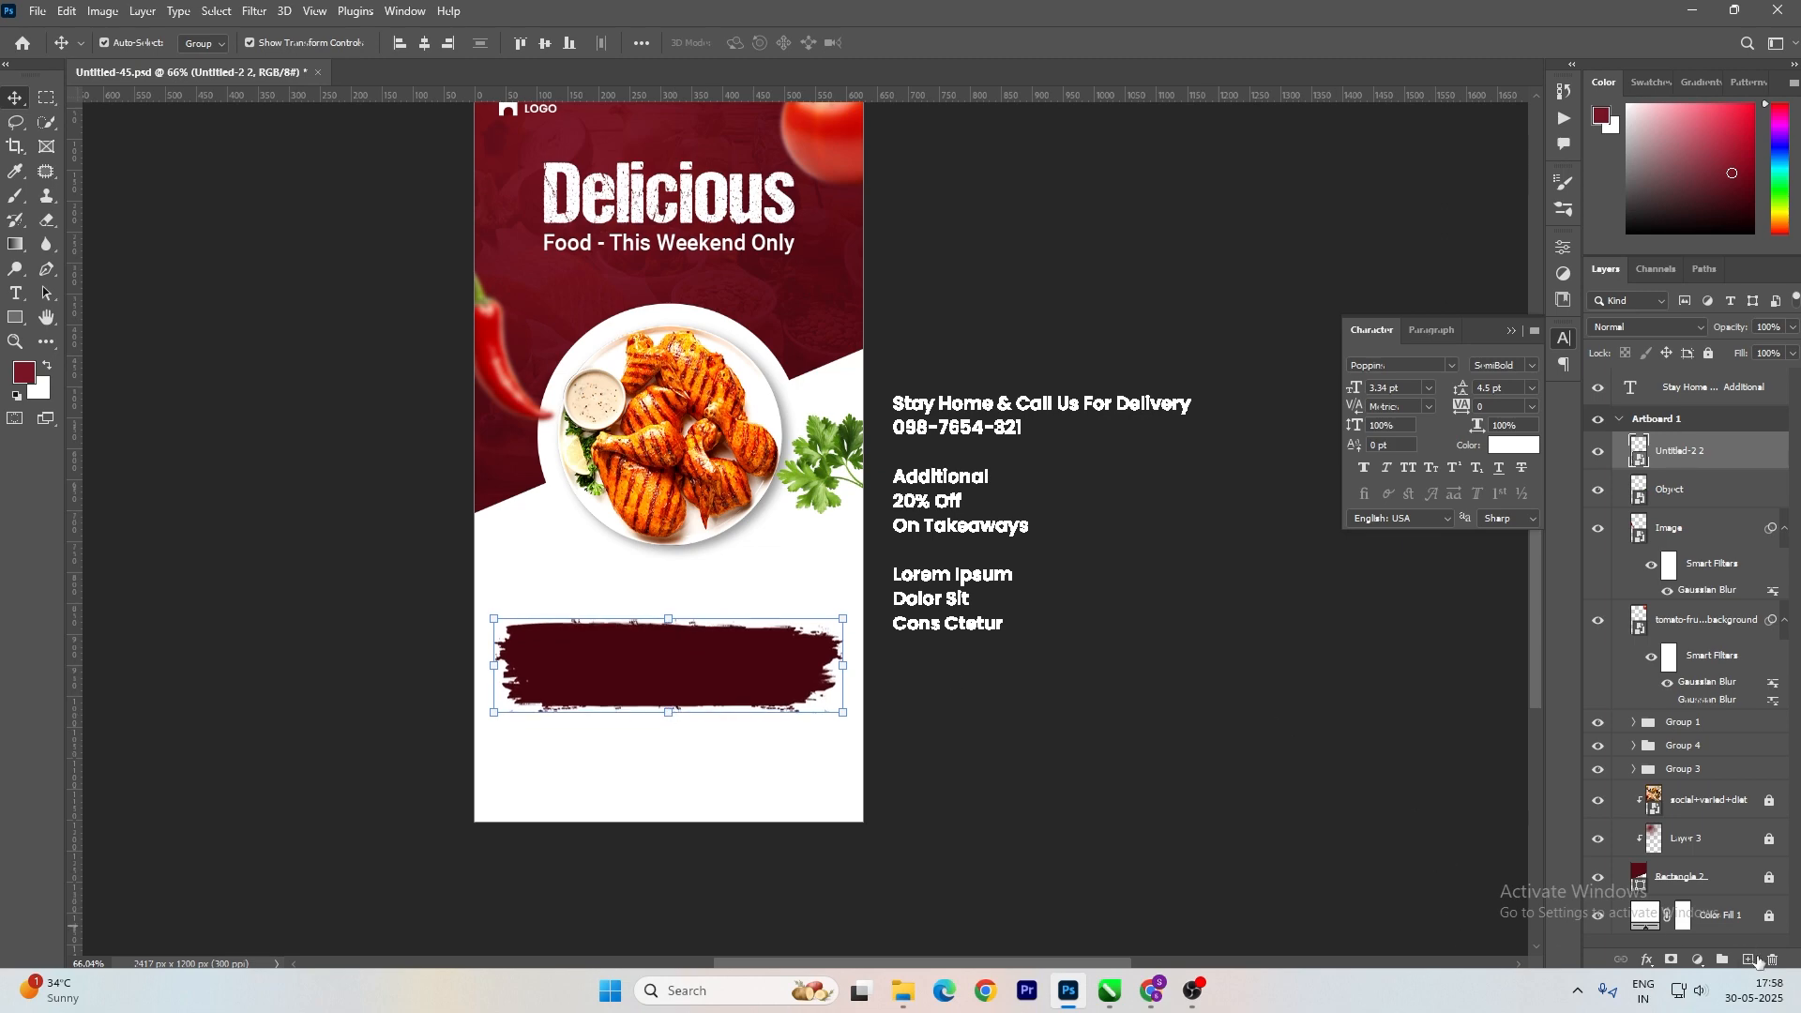
Add a new layer above the brush stroke and paint a large soft maroon glow over the stroke's upper middle.
click(1747, 959)
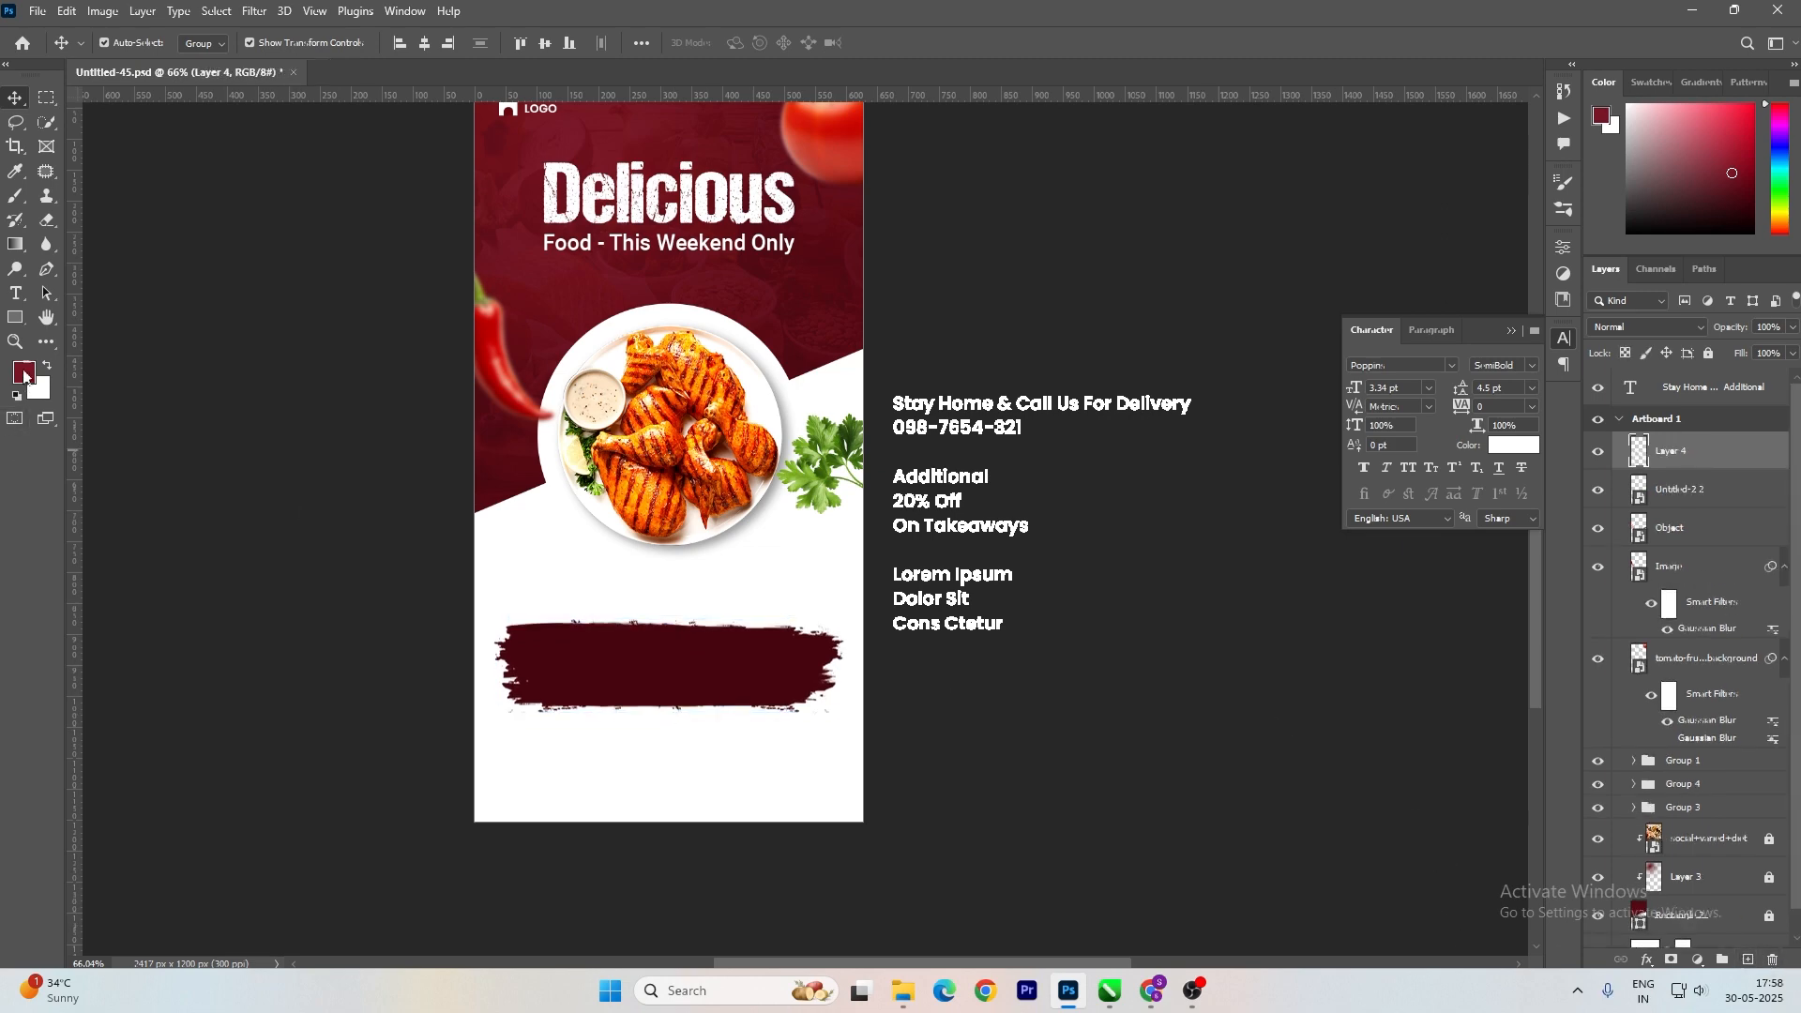
click(14, 202)
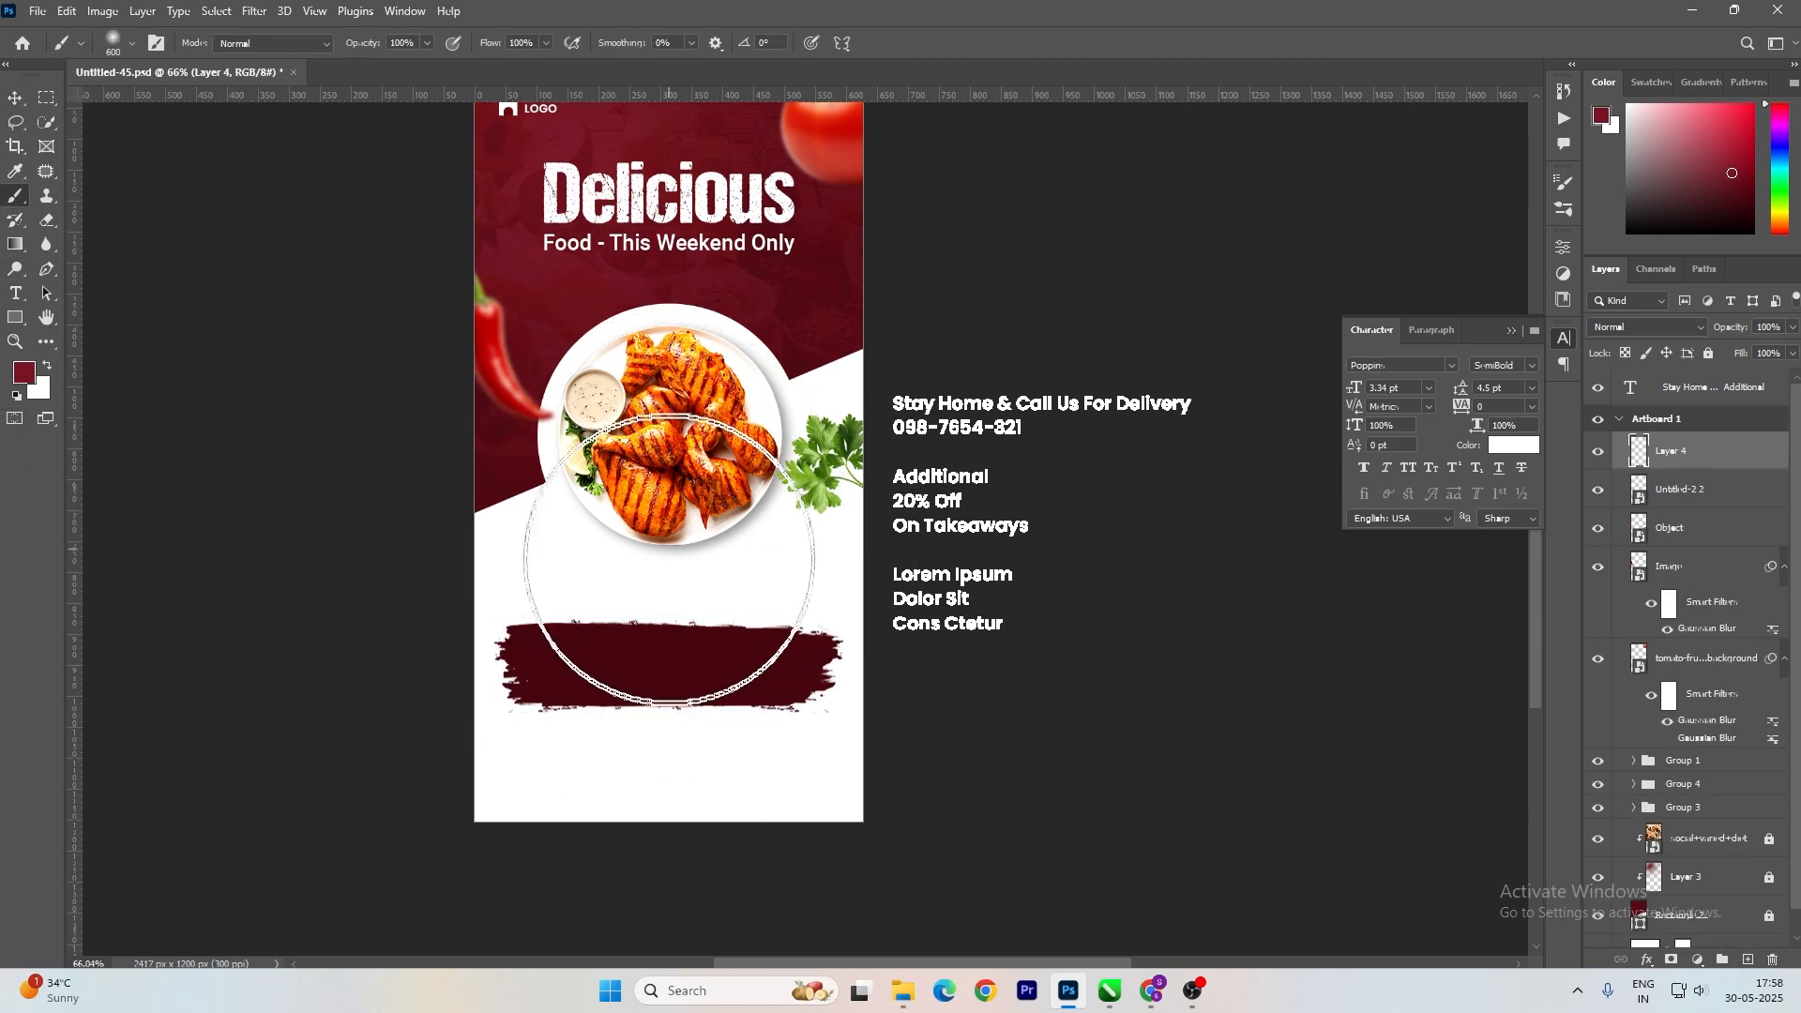
click(663, 572)
click(663, 573)
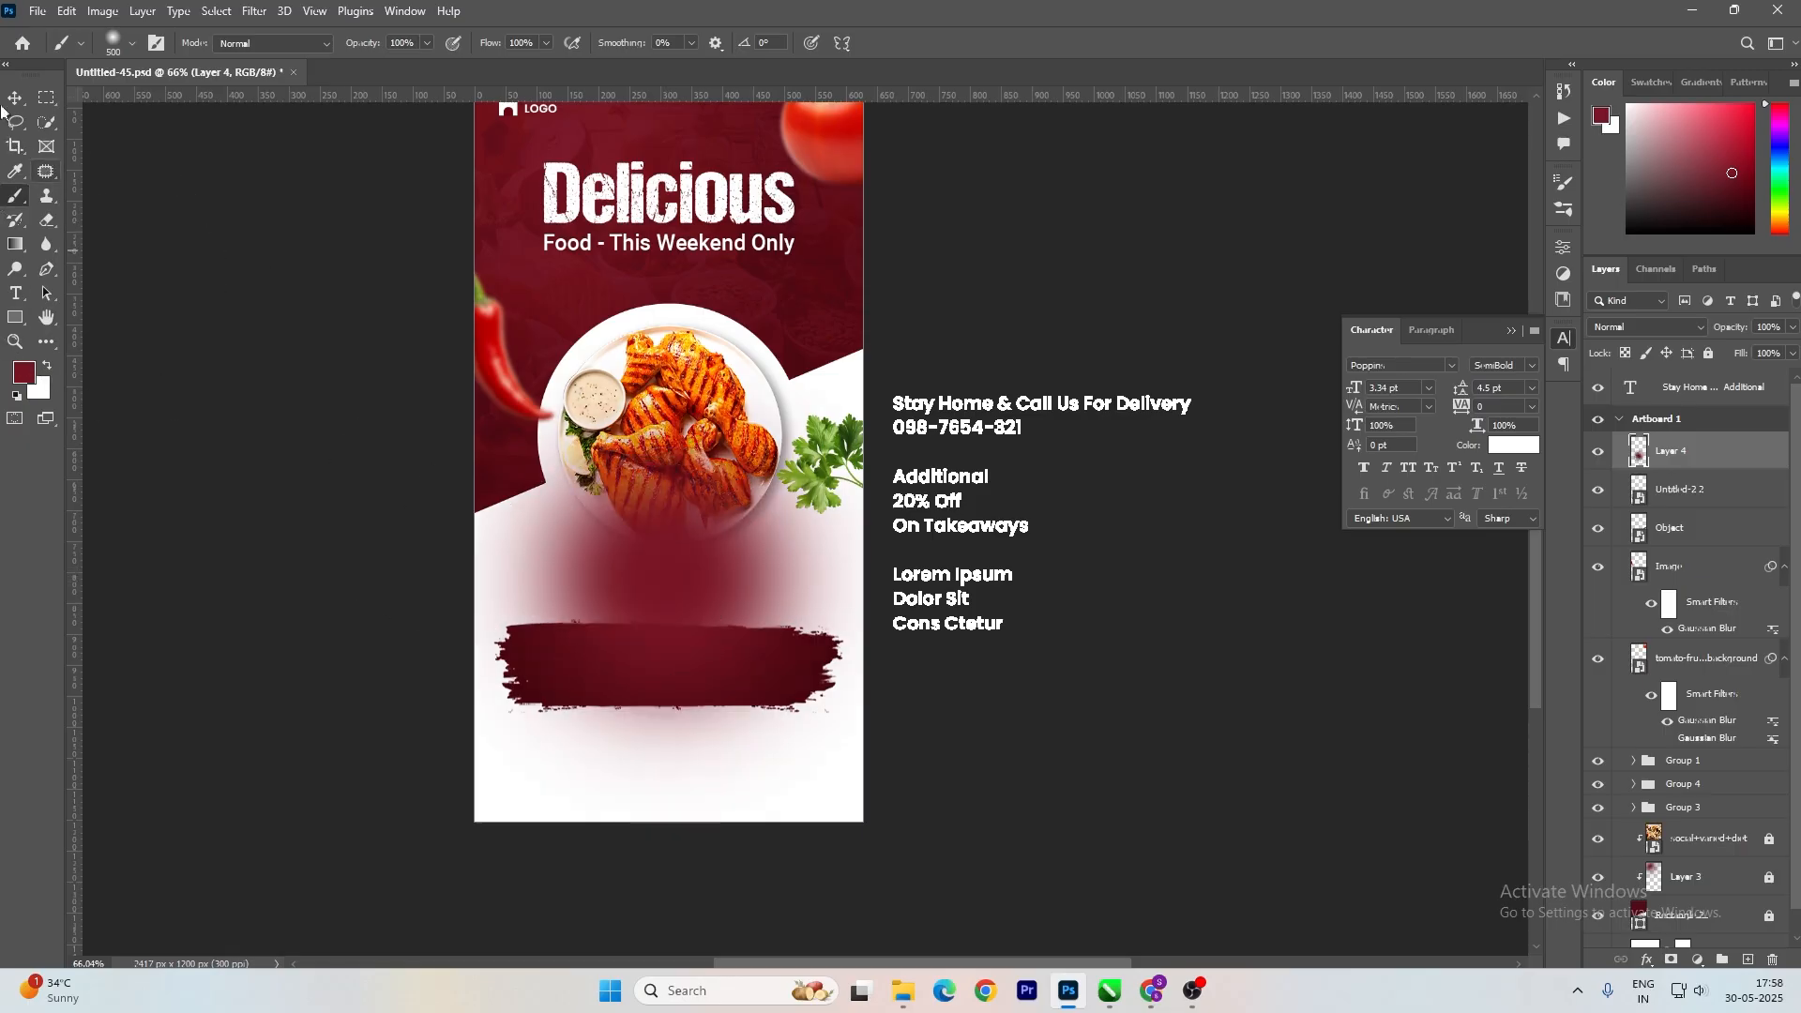
Clip the maroon glow layer to the brush stroke at 80% opacity and nudge the glow slightly upward.
click(14, 97)
right_click(1681, 460)
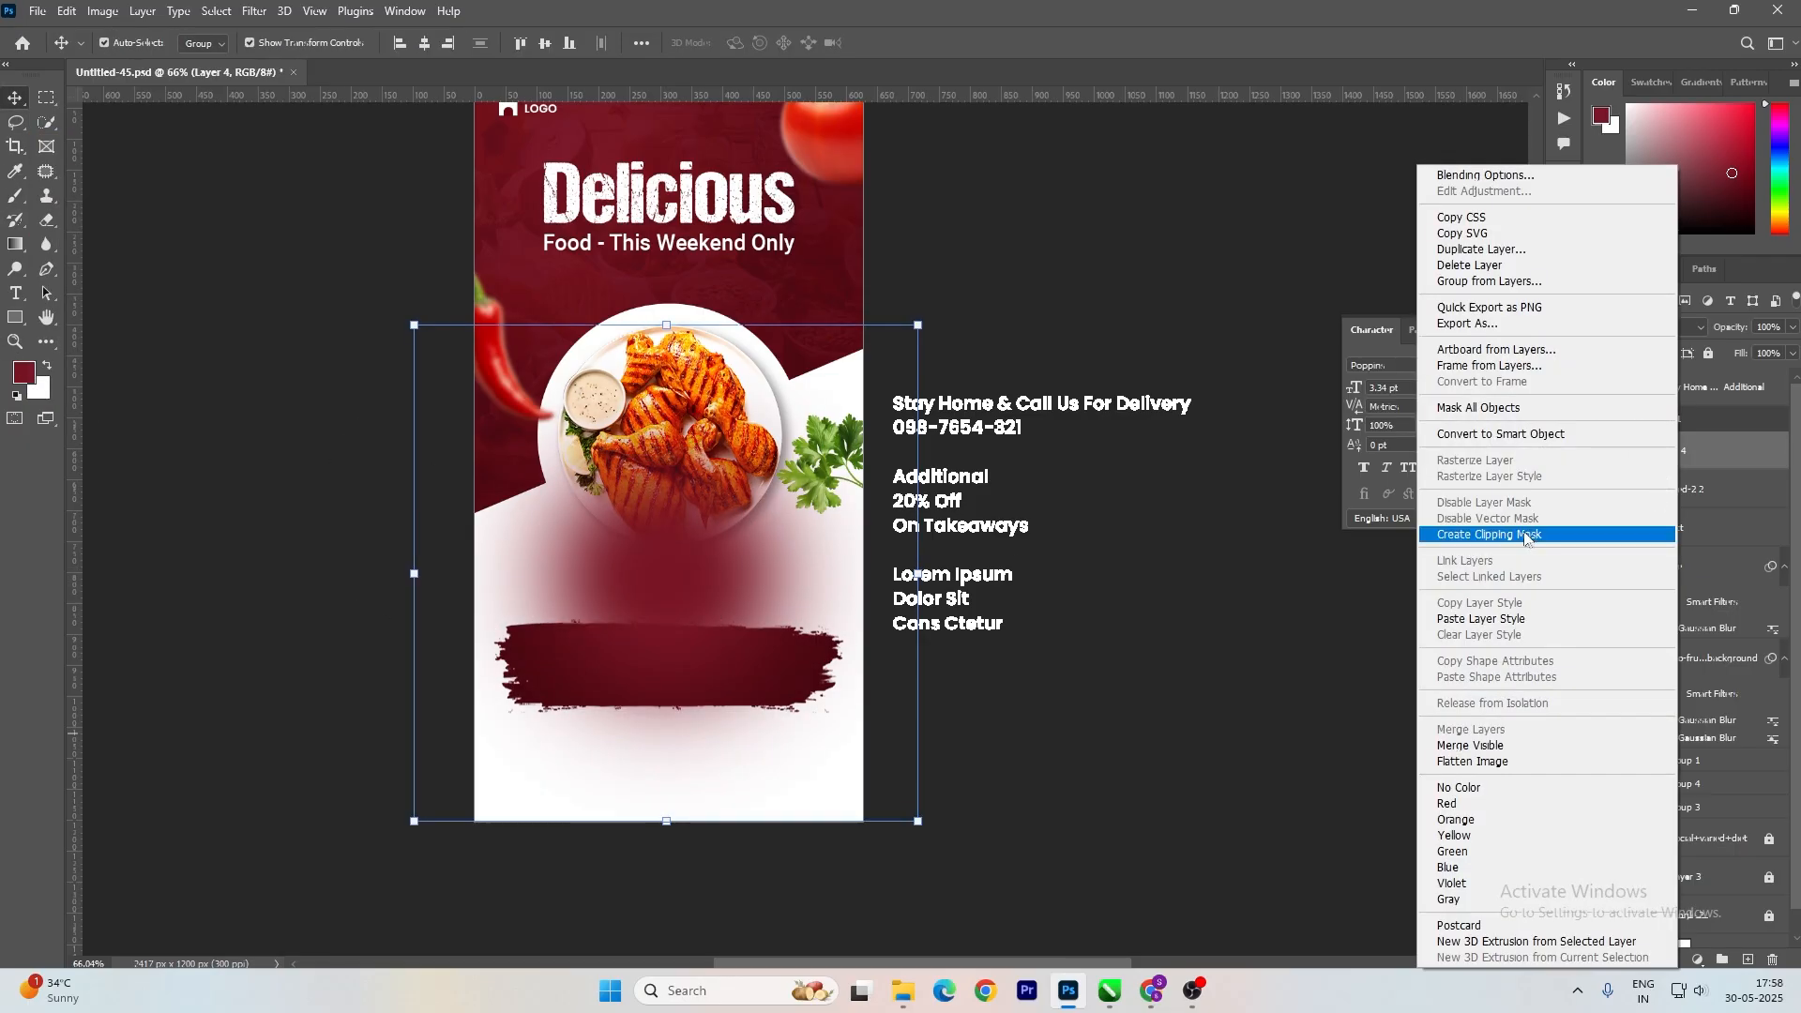
click(1526, 534)
key(Up)
key(Up)
key(Up)
key(Up)
key(Up)
key(Up)
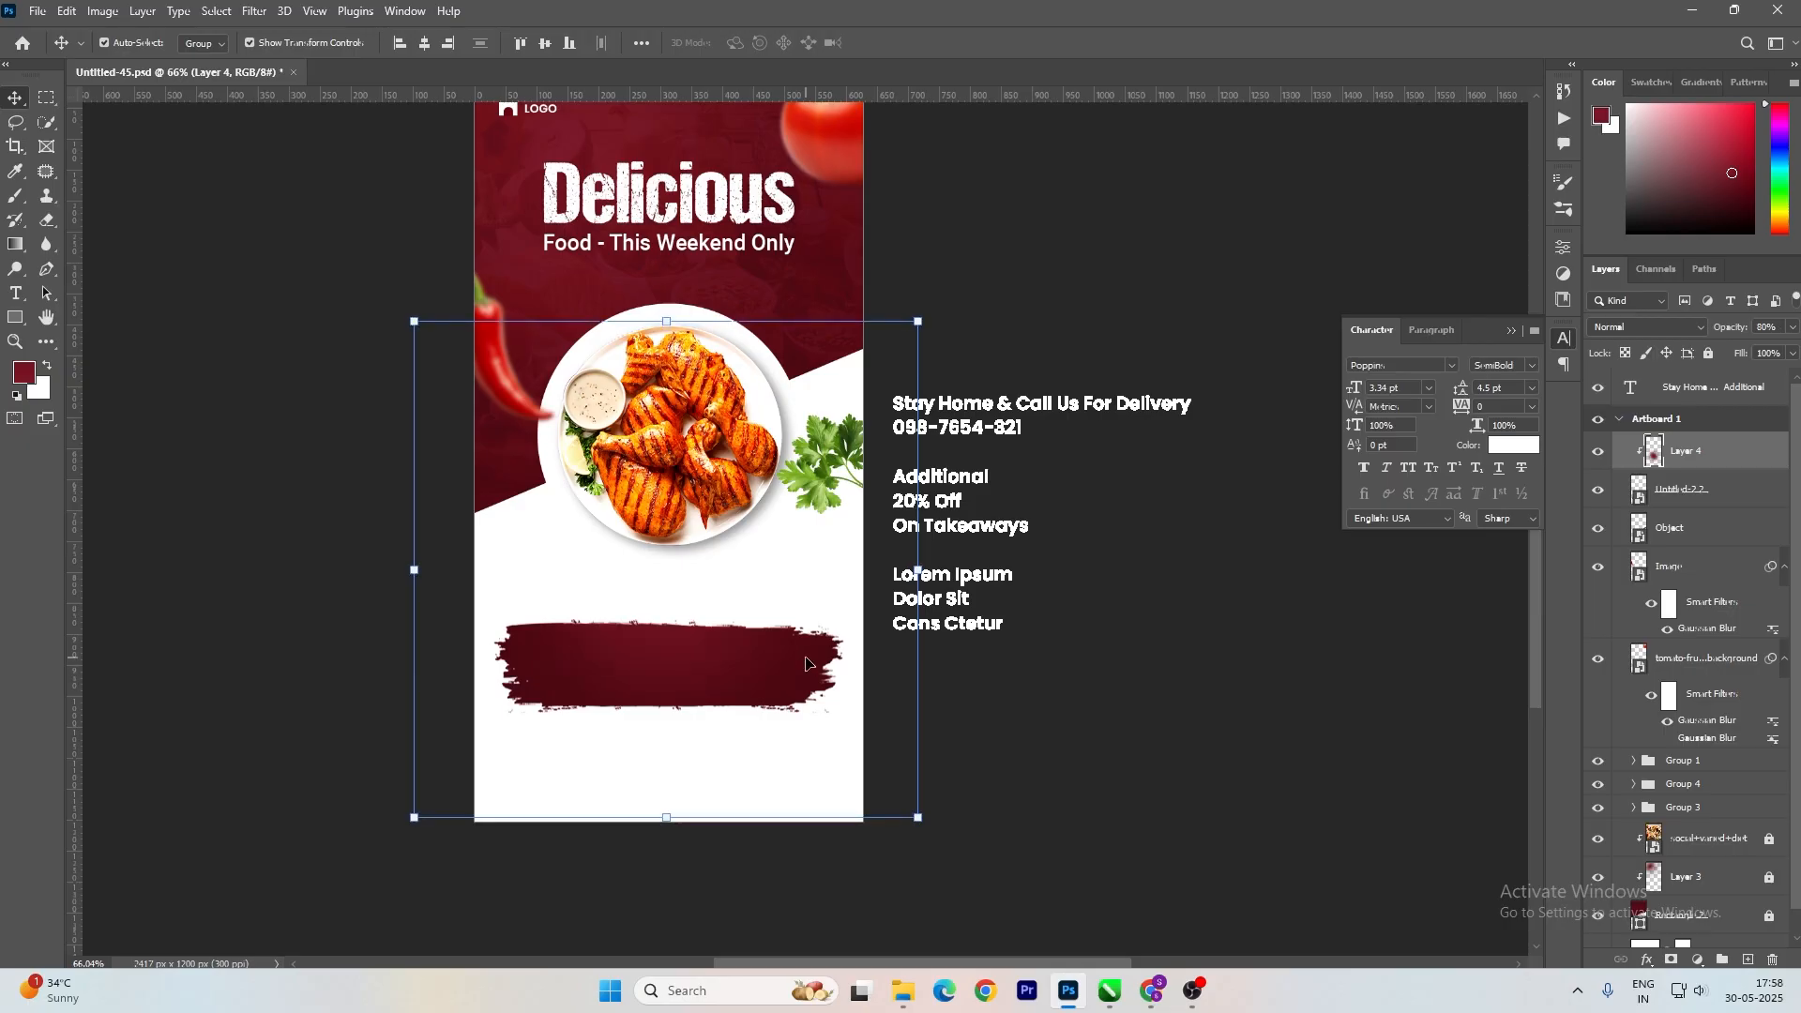
Group the brush stroke together with its clipped glow layer.
shift+click(1686, 489)
key(ctrl+g)
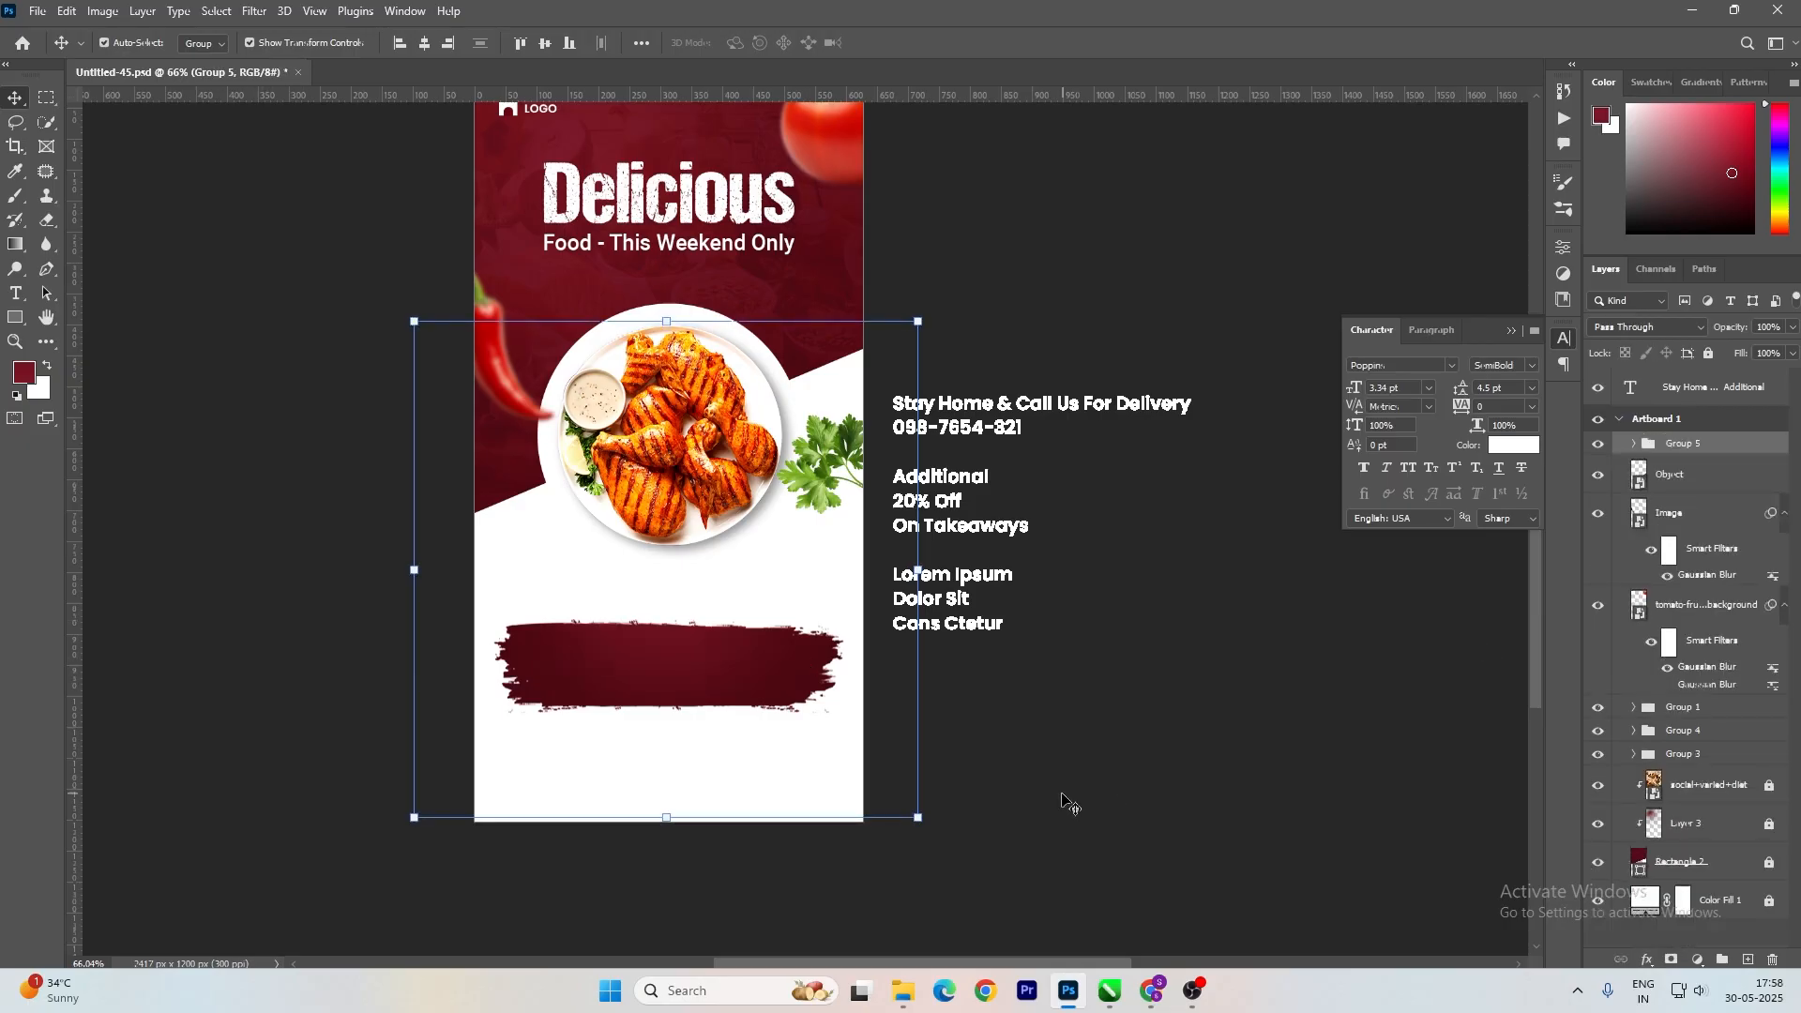
scroll(713, 684, up, 2)
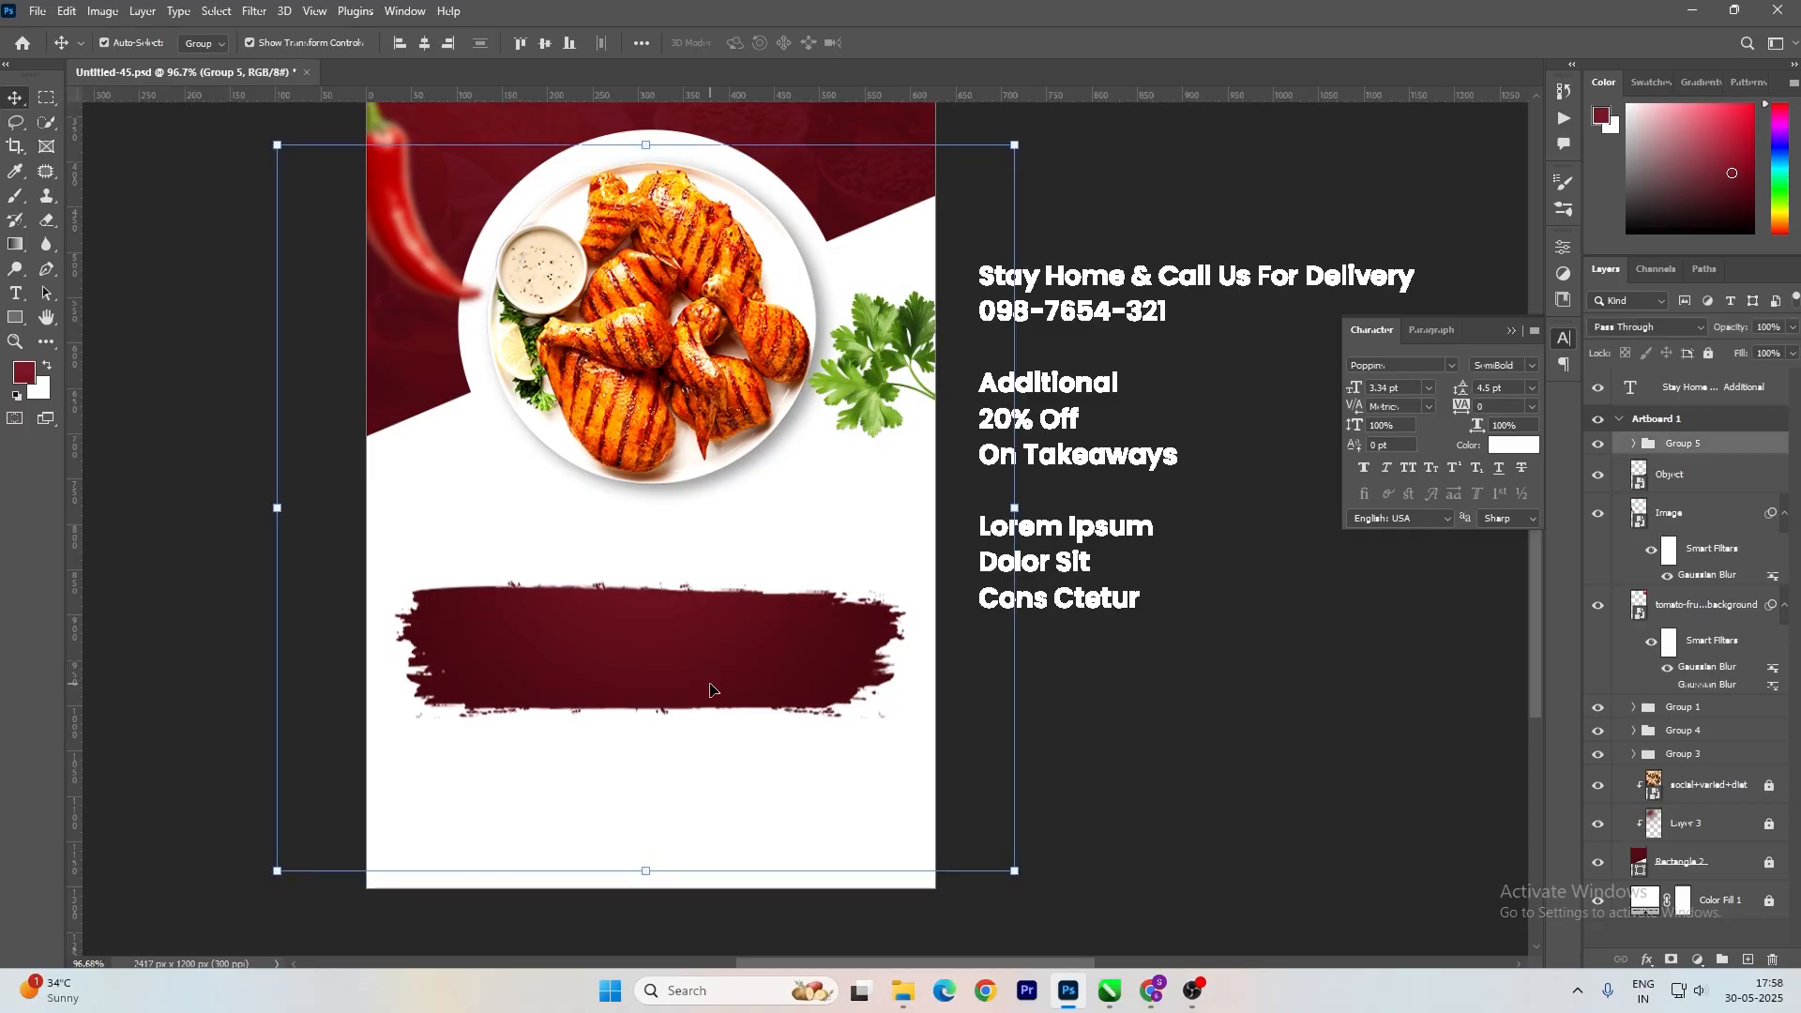
scroll(860, 638, down, 2)
Move "Stay Home & Call Us For Delivery" from the side copy block into a new two-line text on the brush-stroke banner.
double_click(955, 474)
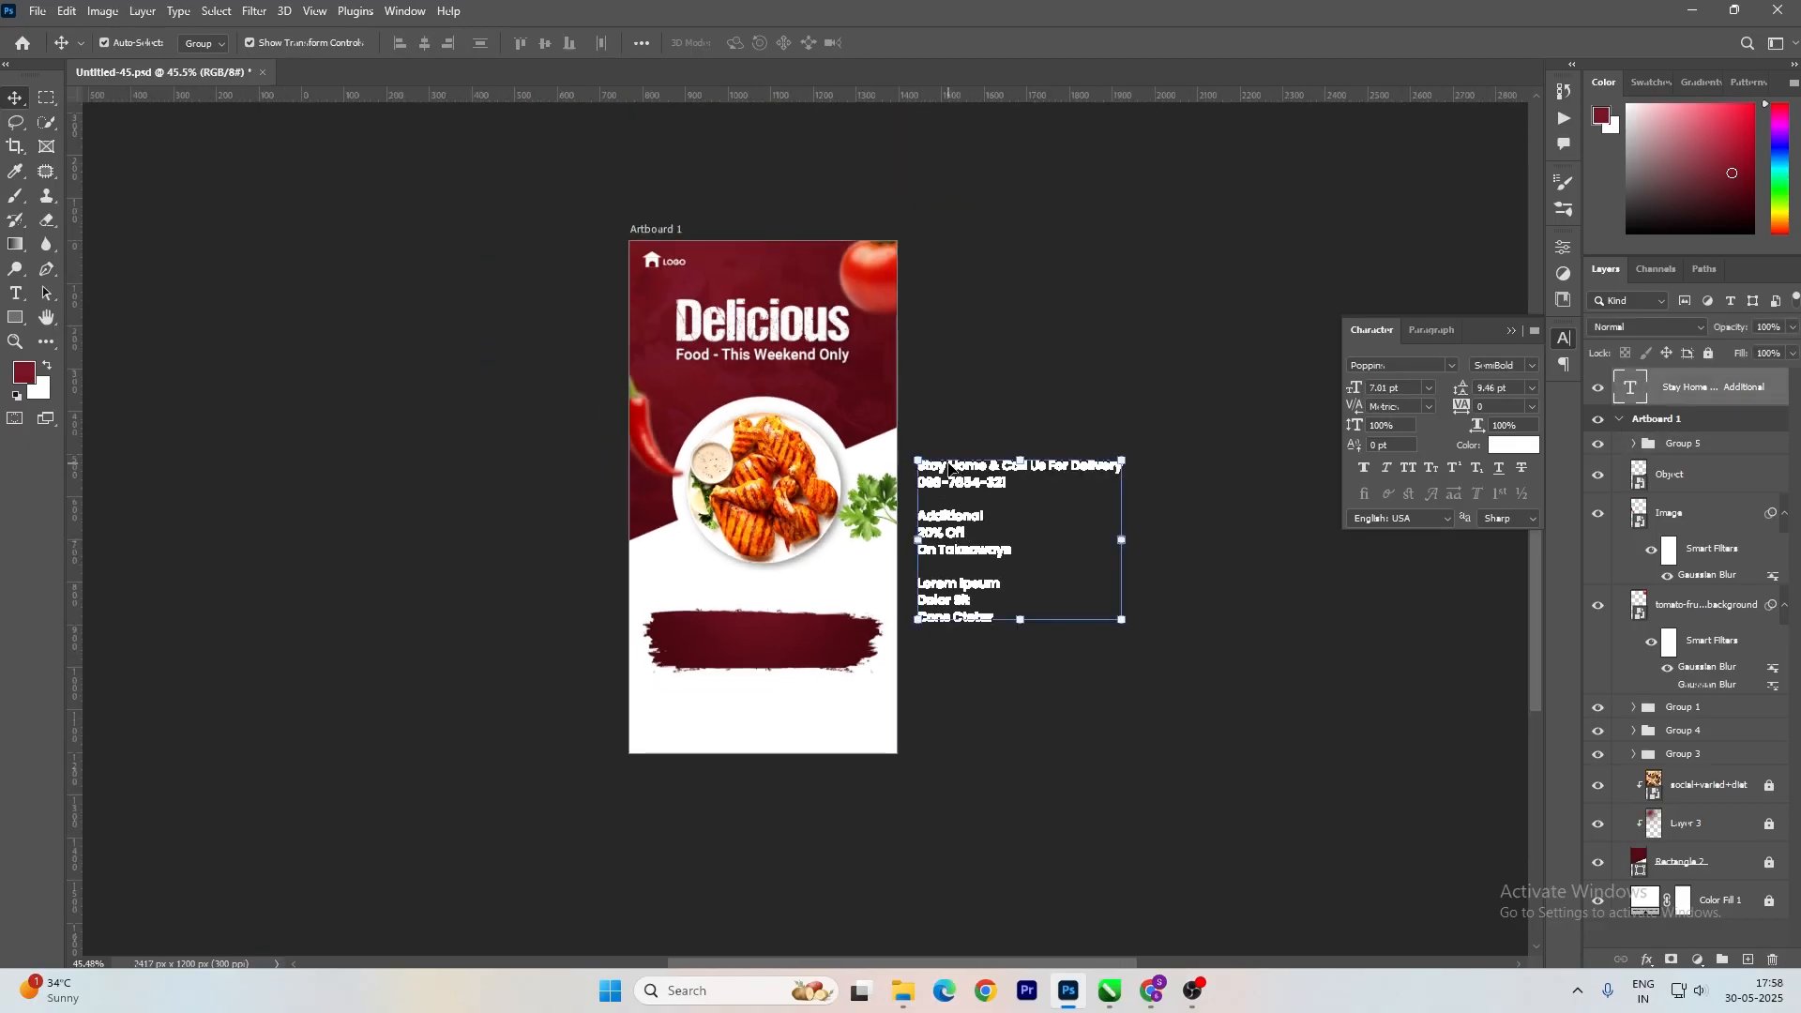
key(BackSpace)
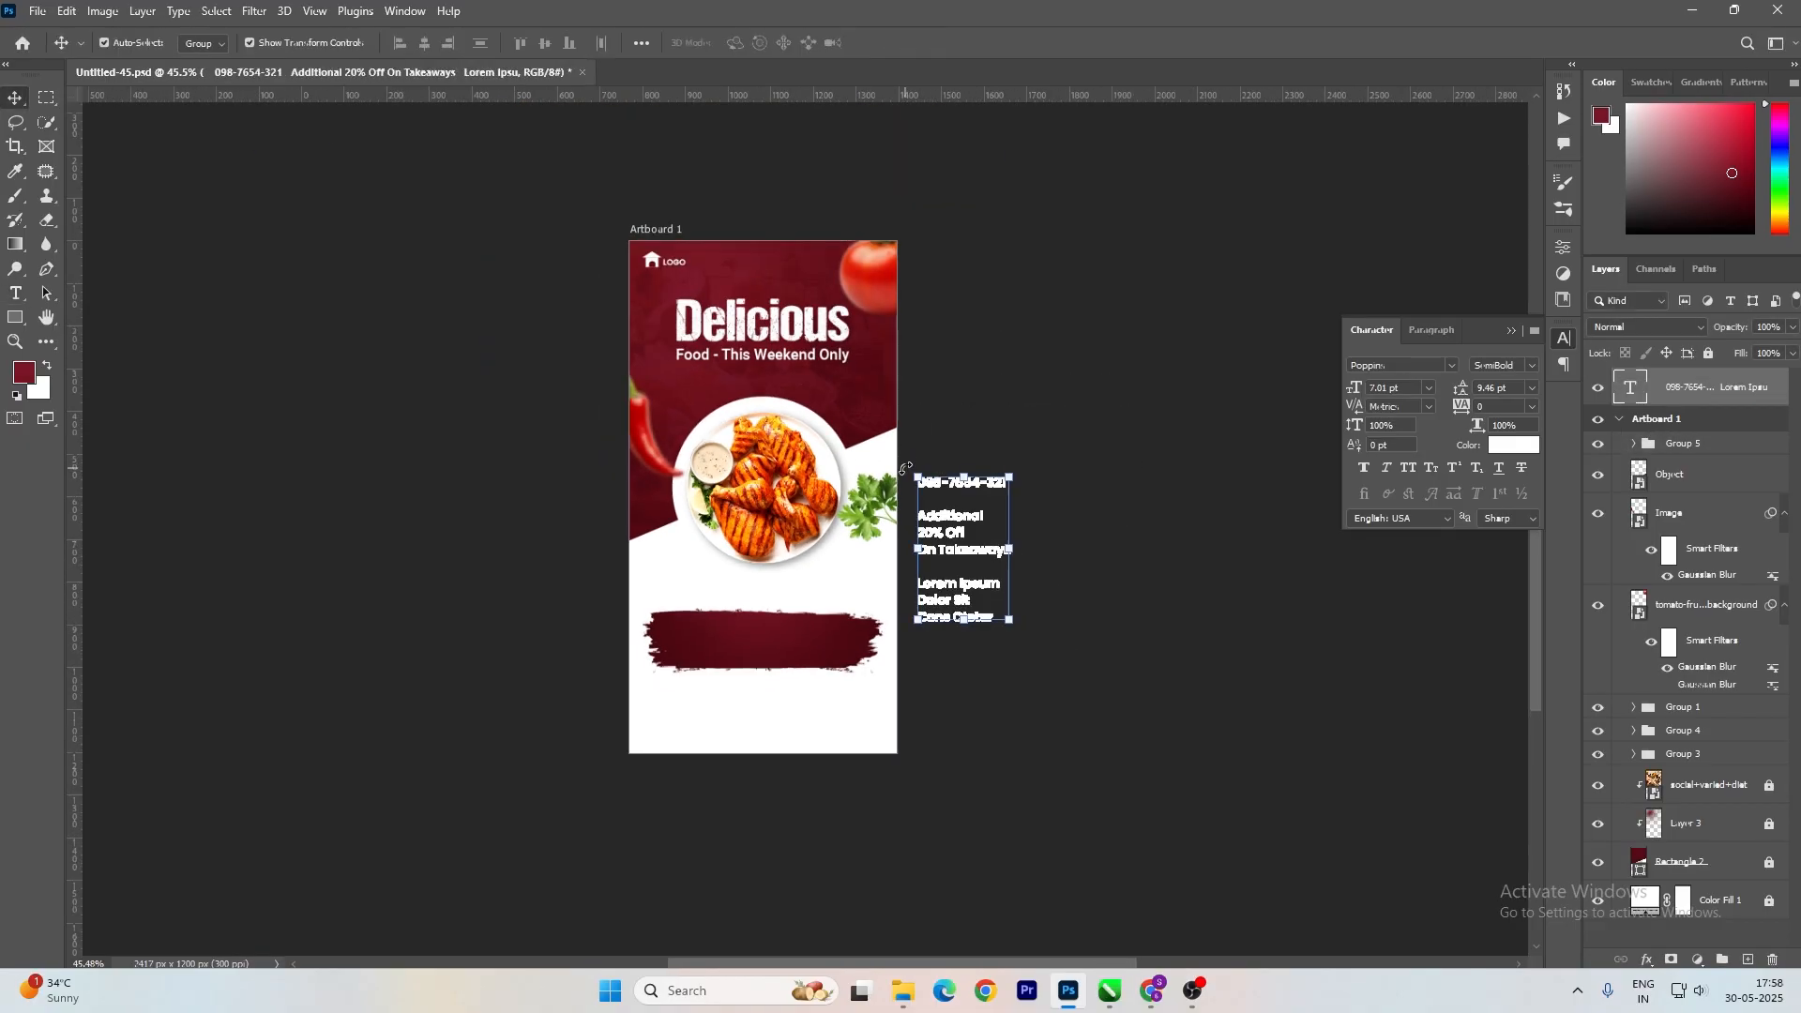
key(ctrl+Return)
scroll(694, 640, up, 5)
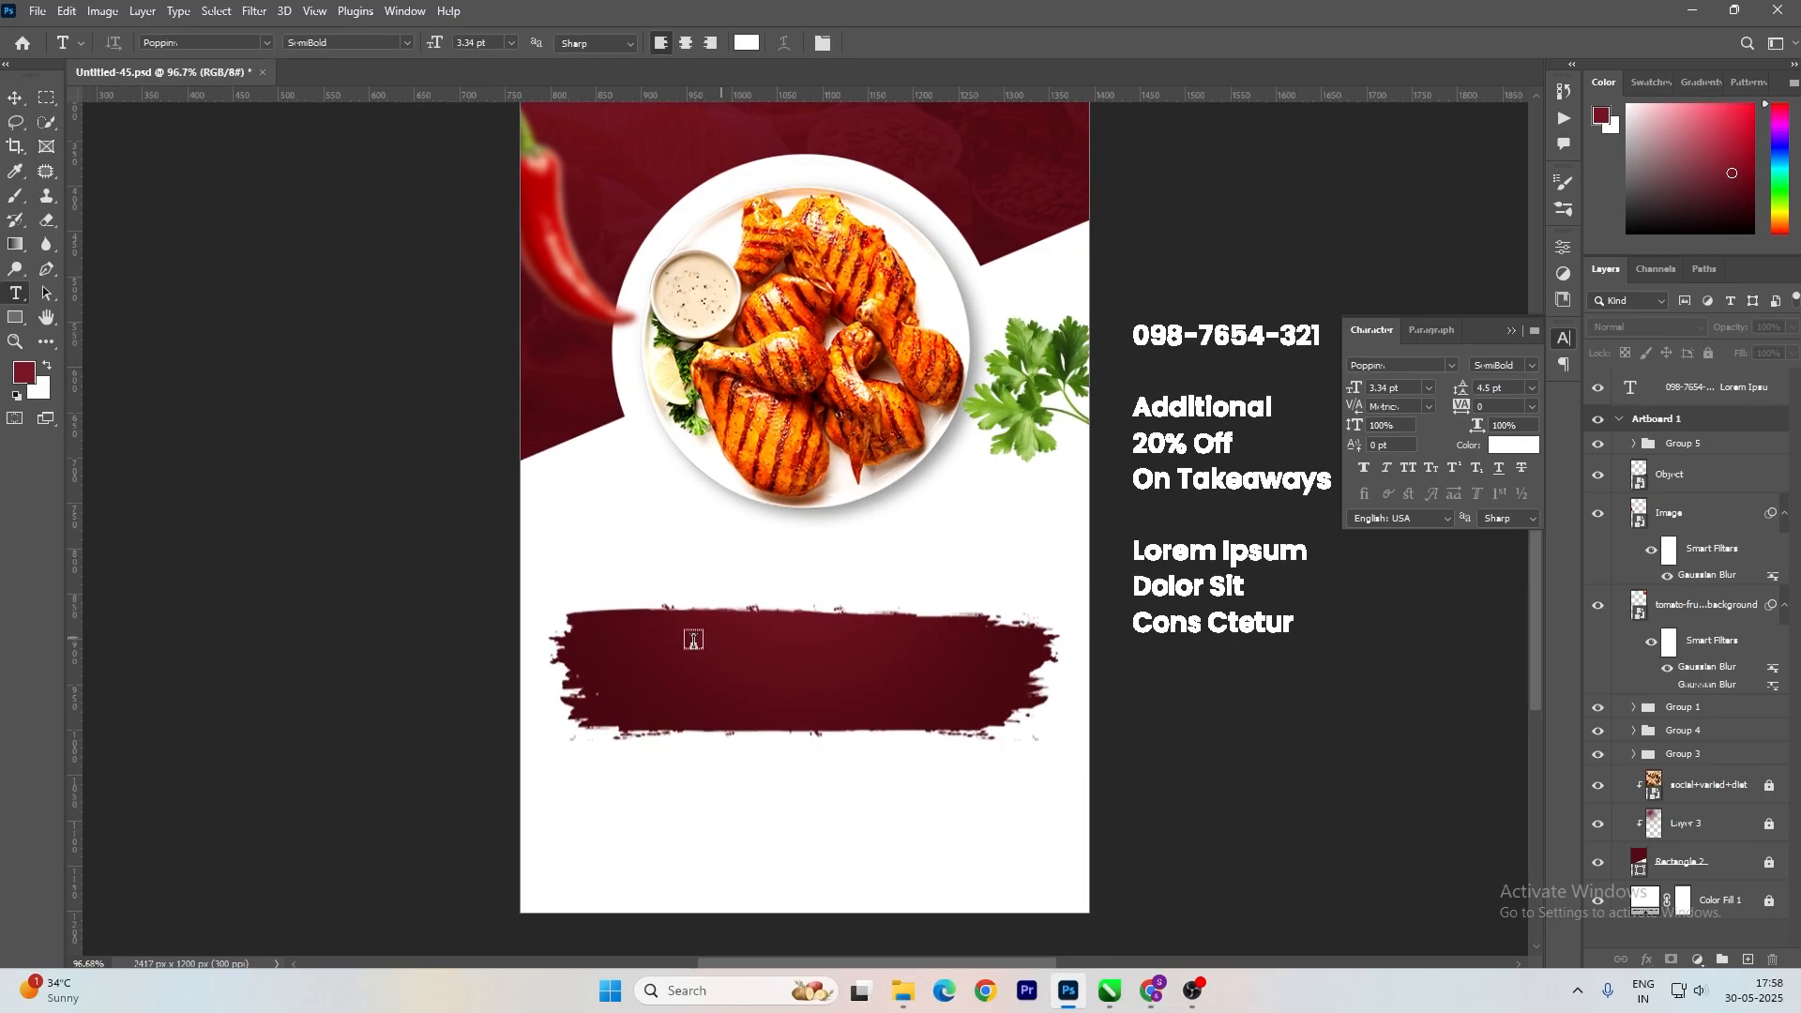
click(636, 648)
text(Stay Home & Call Us For Delivery)
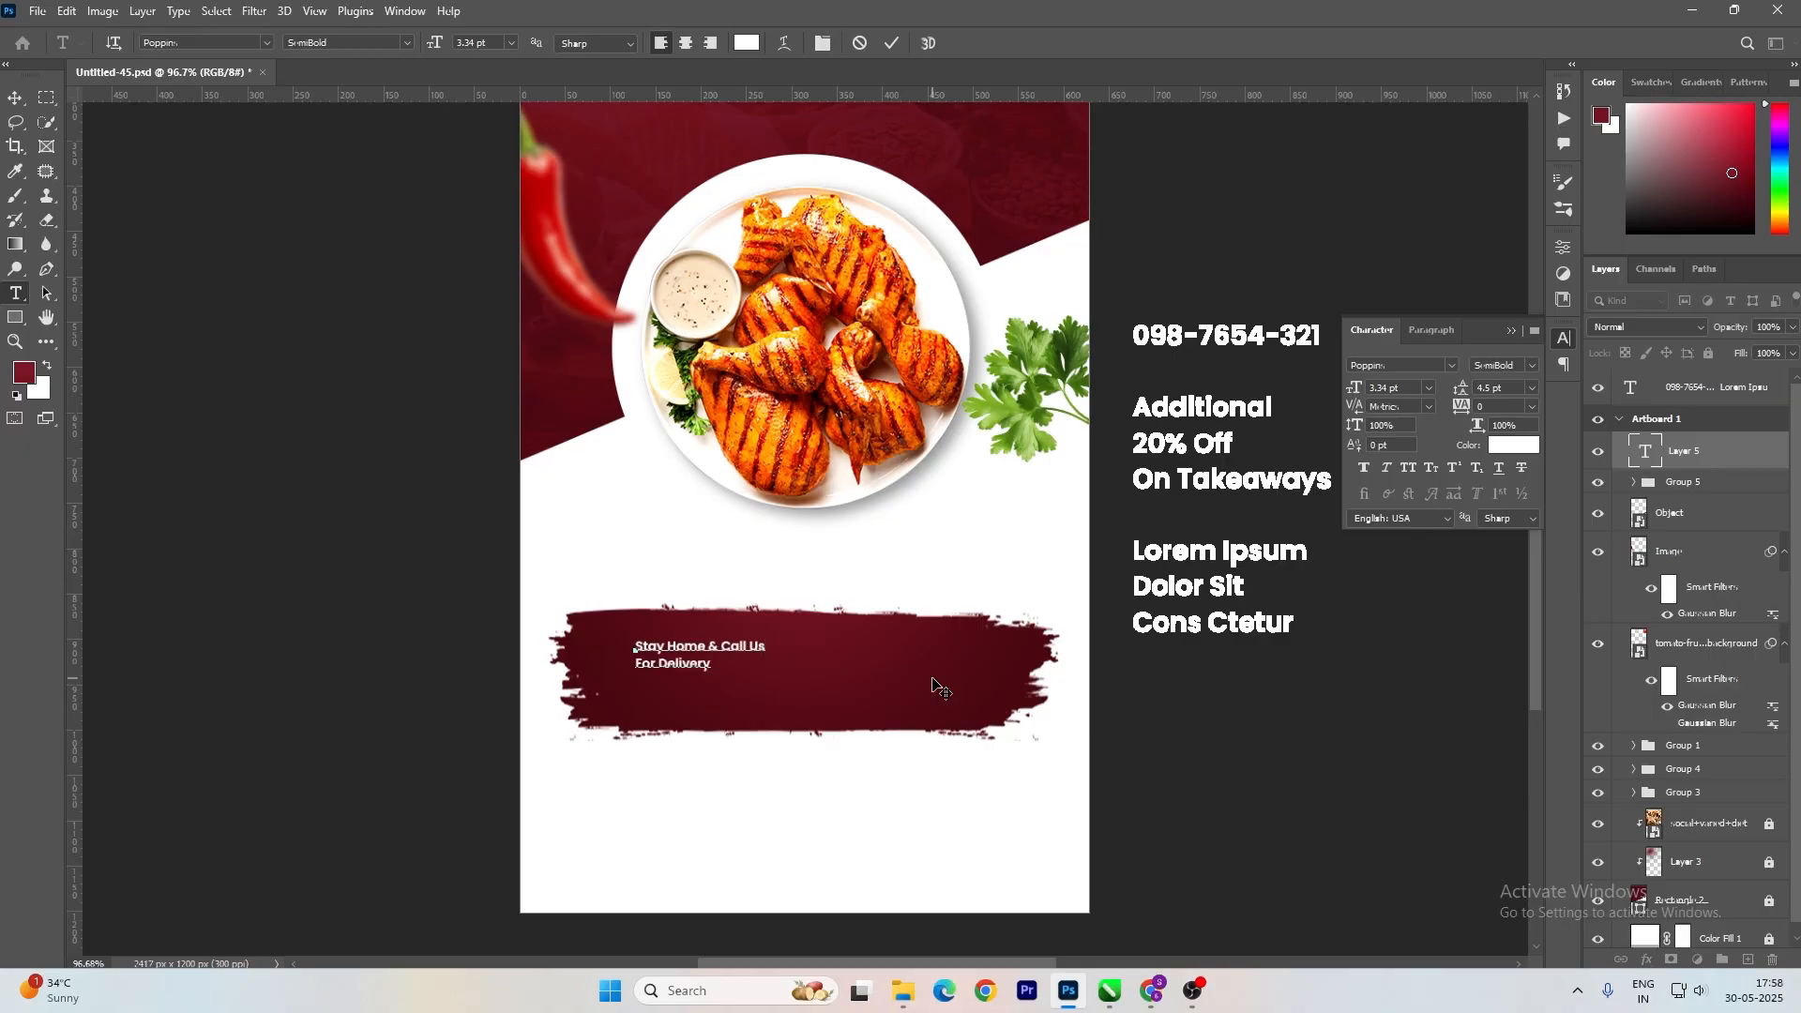
Center-align the delivery text's lines and shift the text right to sit within the banner's left part.
key(ctrl+a)
click(686, 43)
click(15, 98)
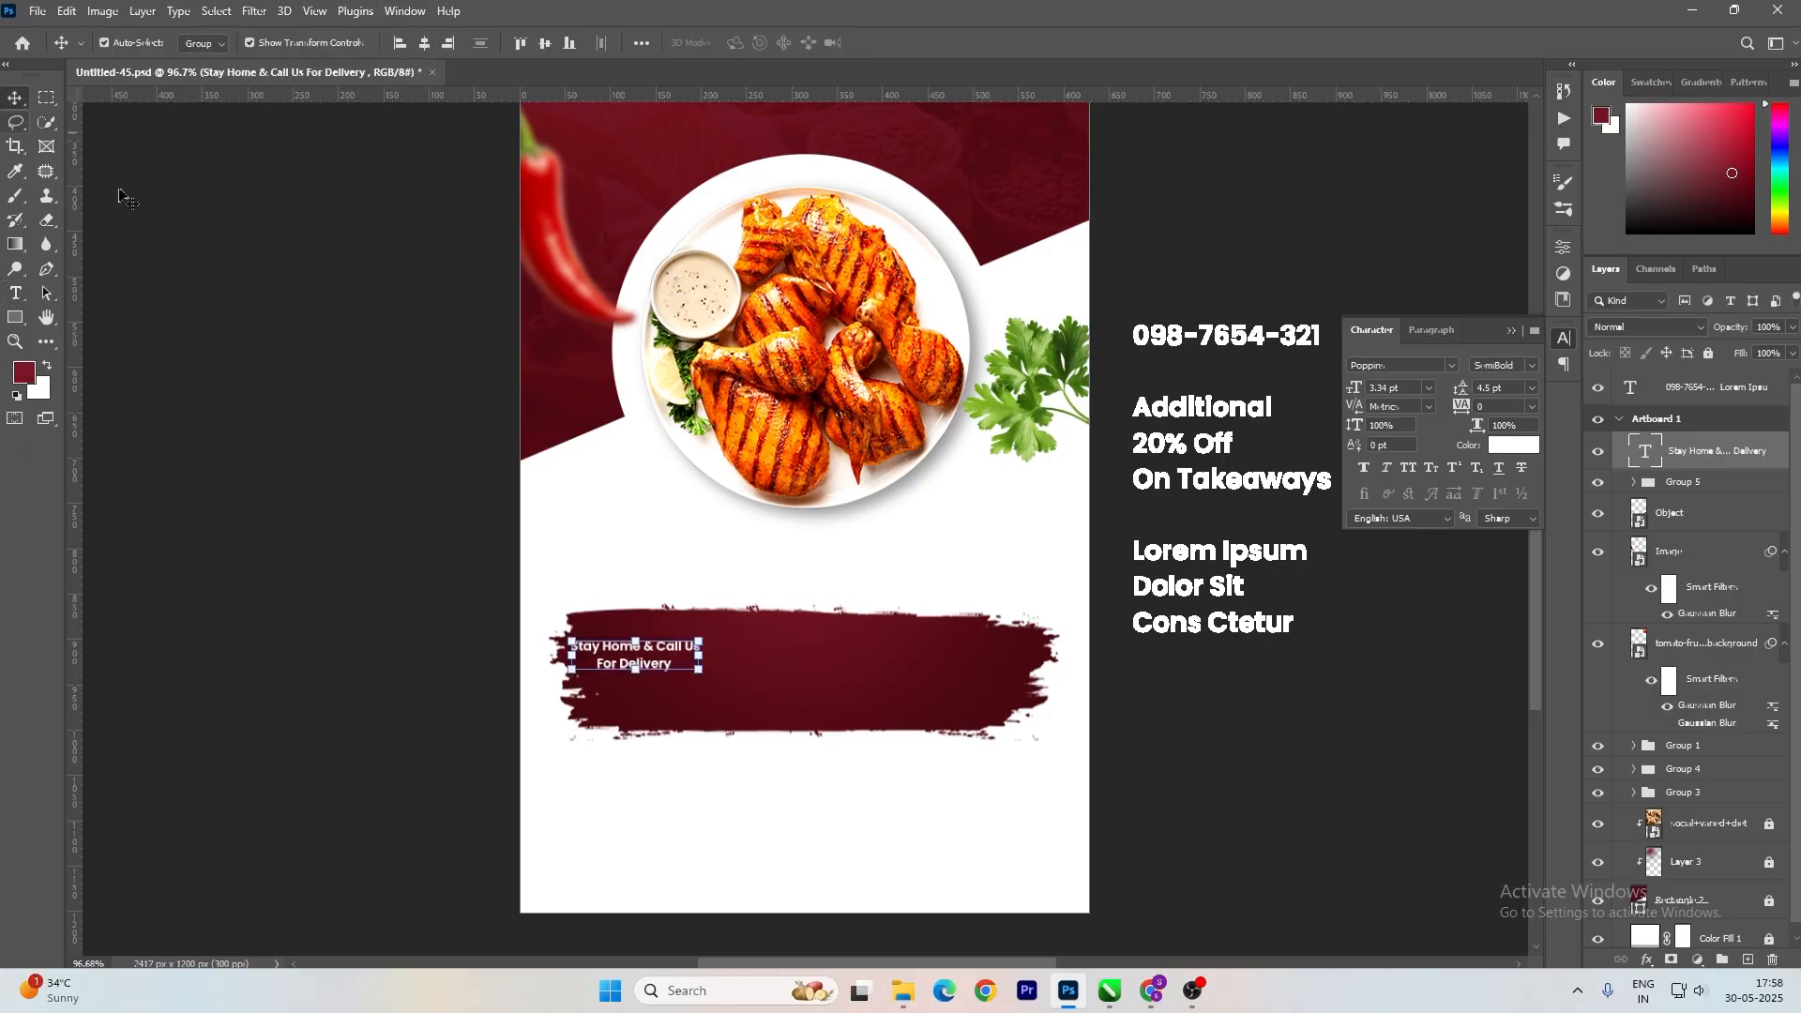
key(shift+Right)
key(shift+Right)
key(shift+Right)
key(shift+Right)
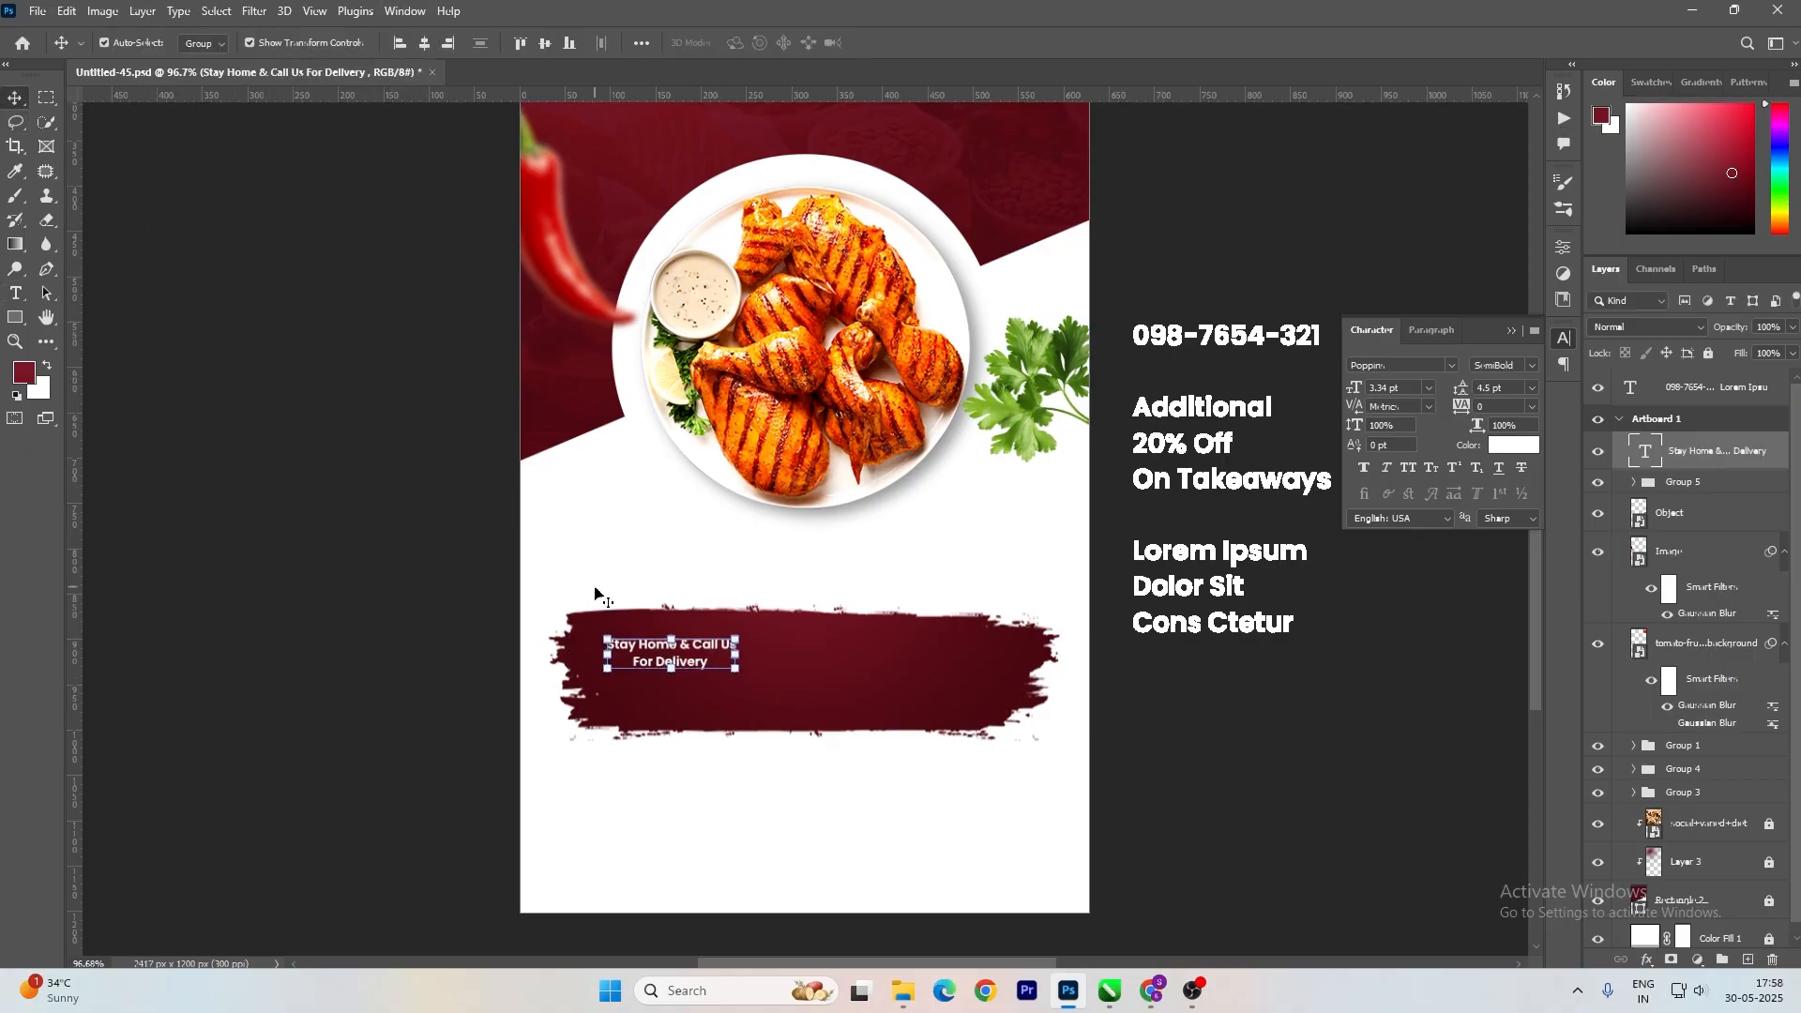
Set the delivery text's font style to Poppins Regular.
double_click(669, 662)
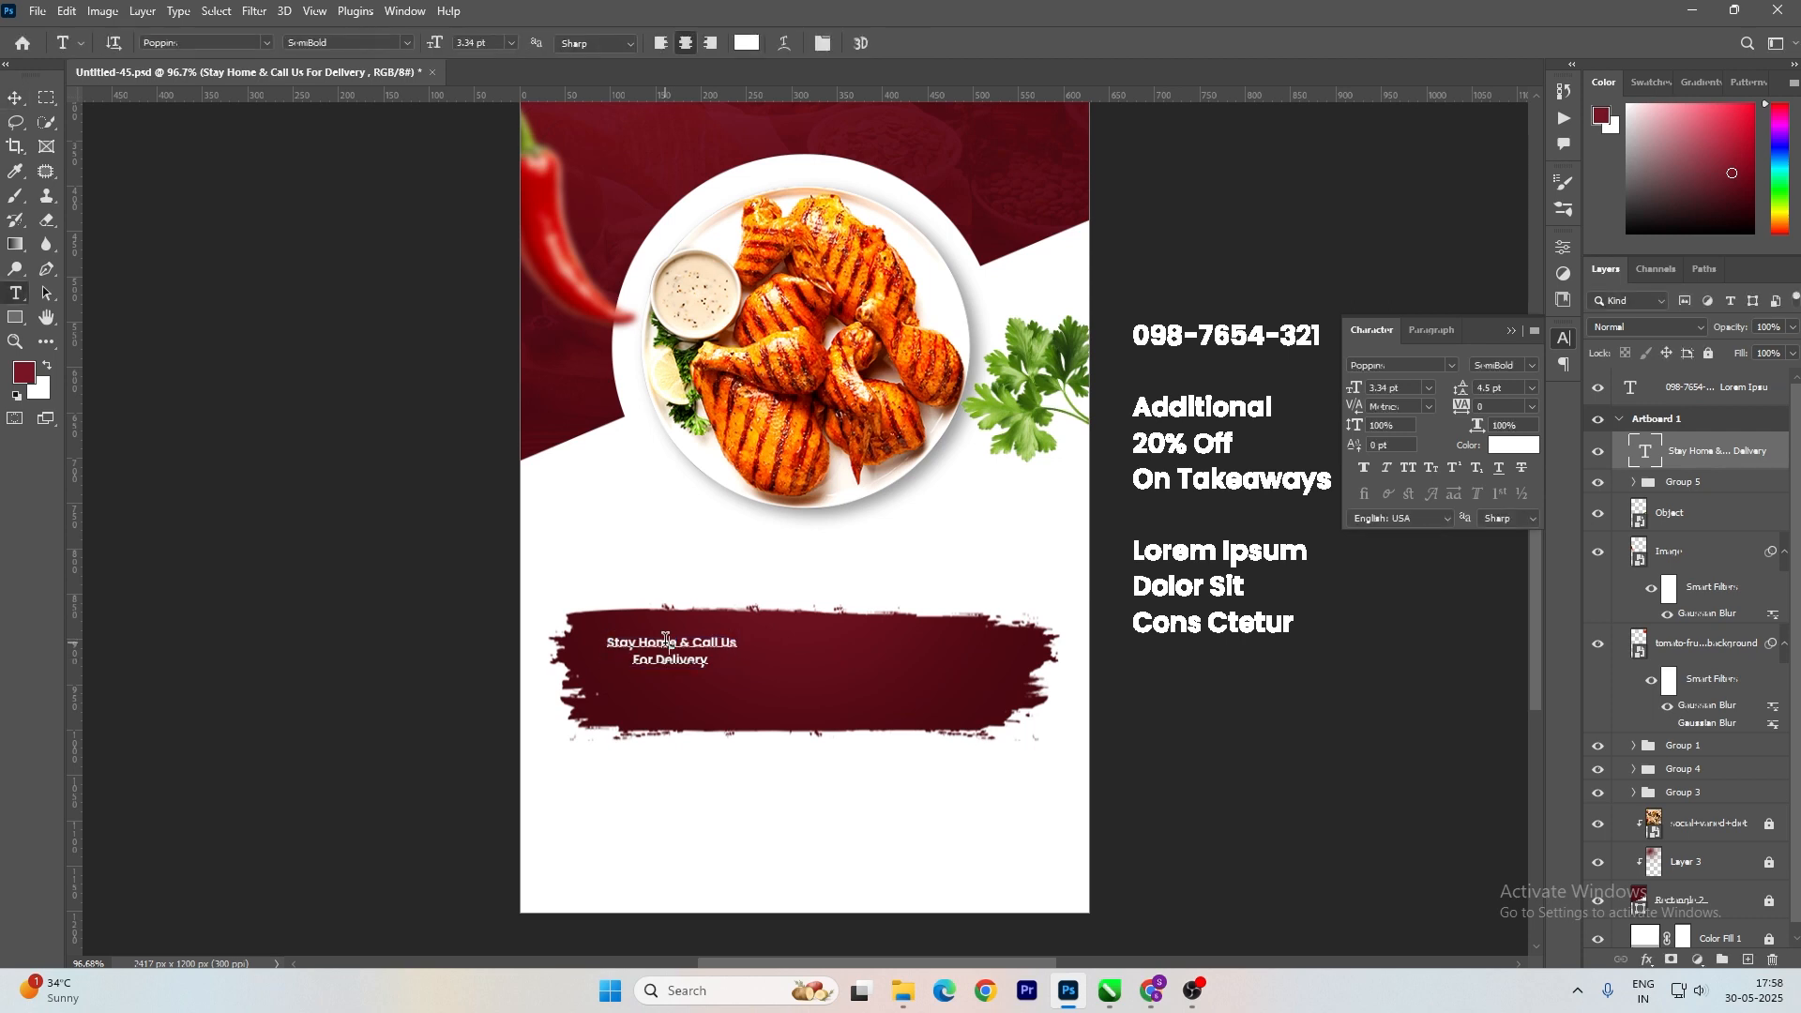
click(406, 44)
click(356, 152)
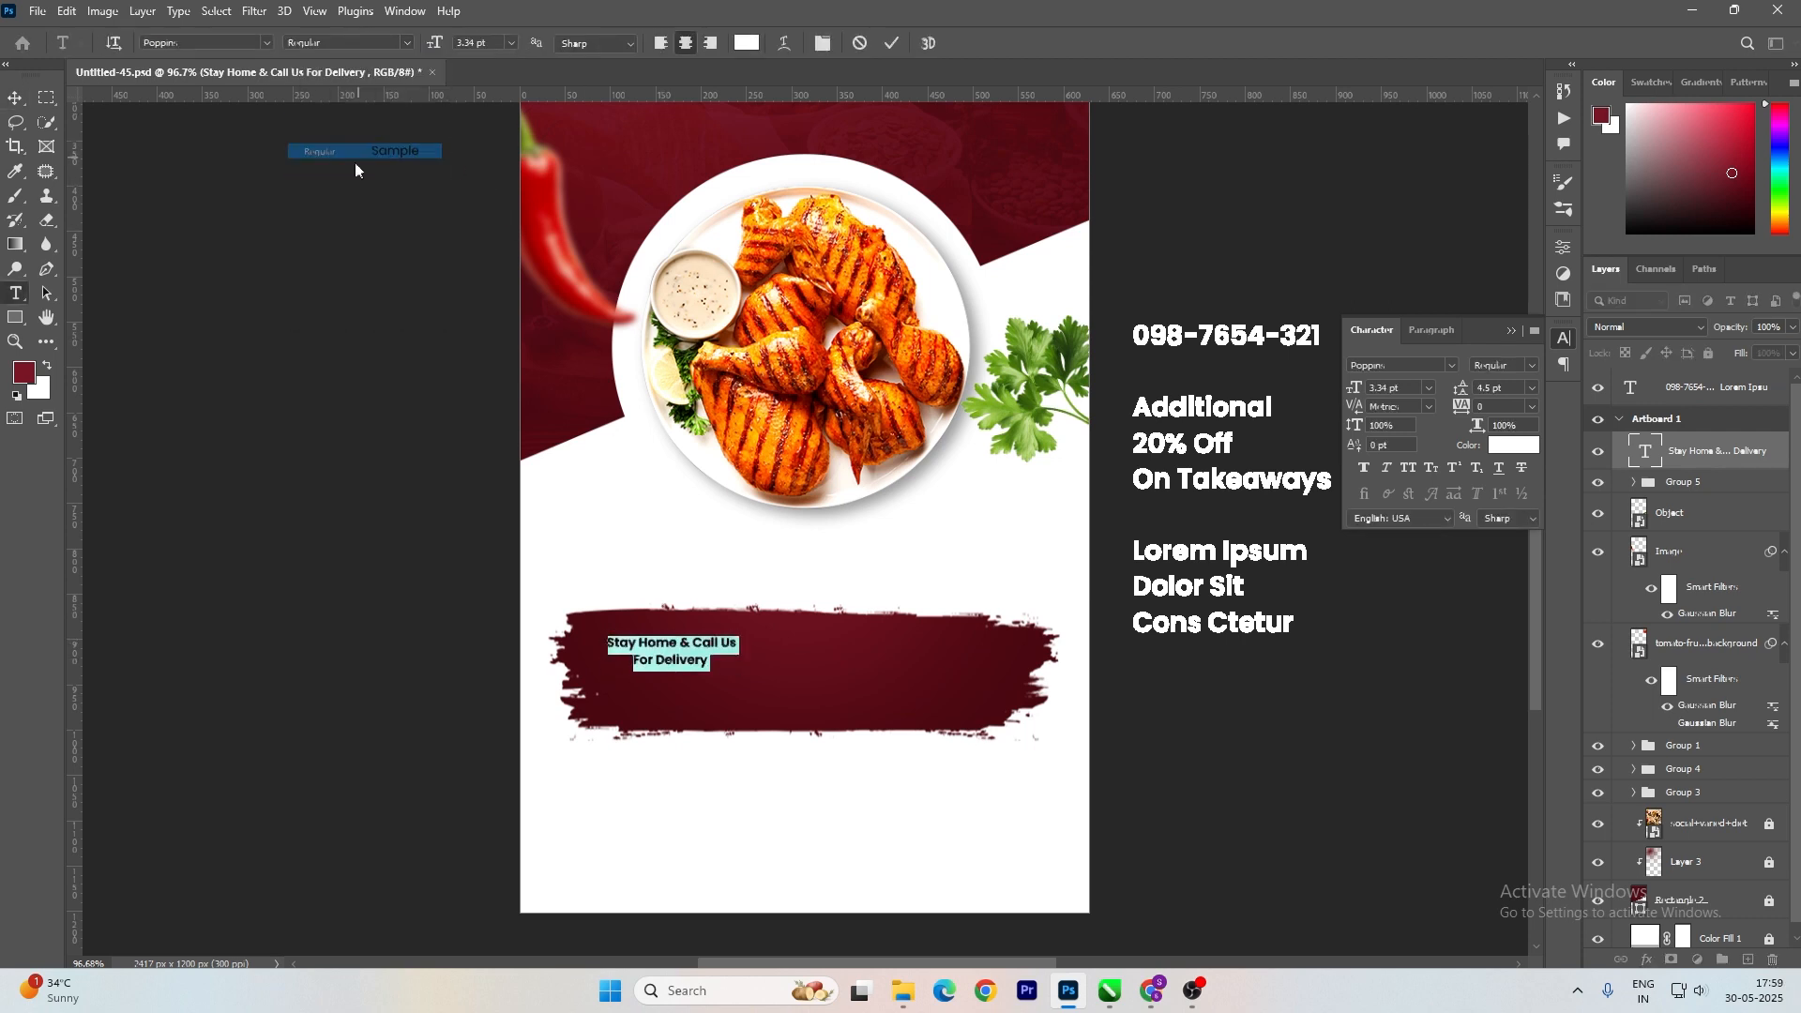
key(ctrl+Return)
click(15, 98)
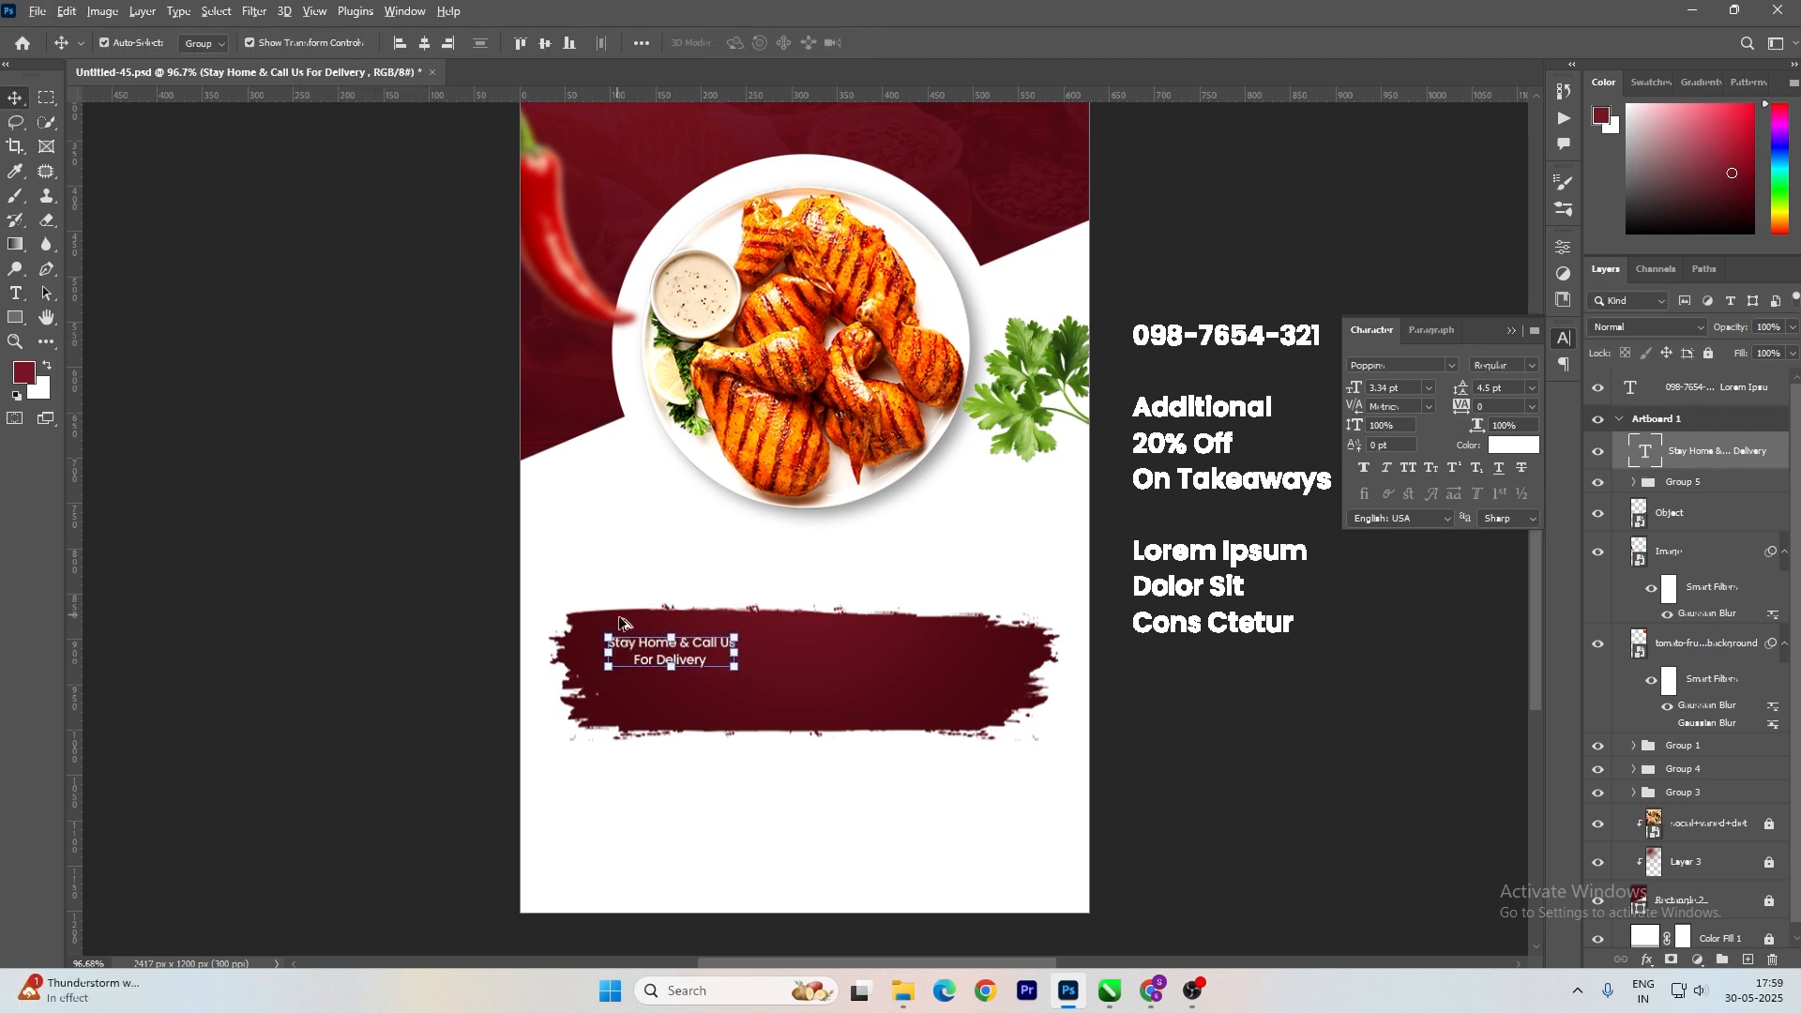
Duplicate the delivery text just below itself and replace the copy's wording with the phone number cut from the side copy block.
drag(659, 647, 660, 695)
double_click(669, 699)
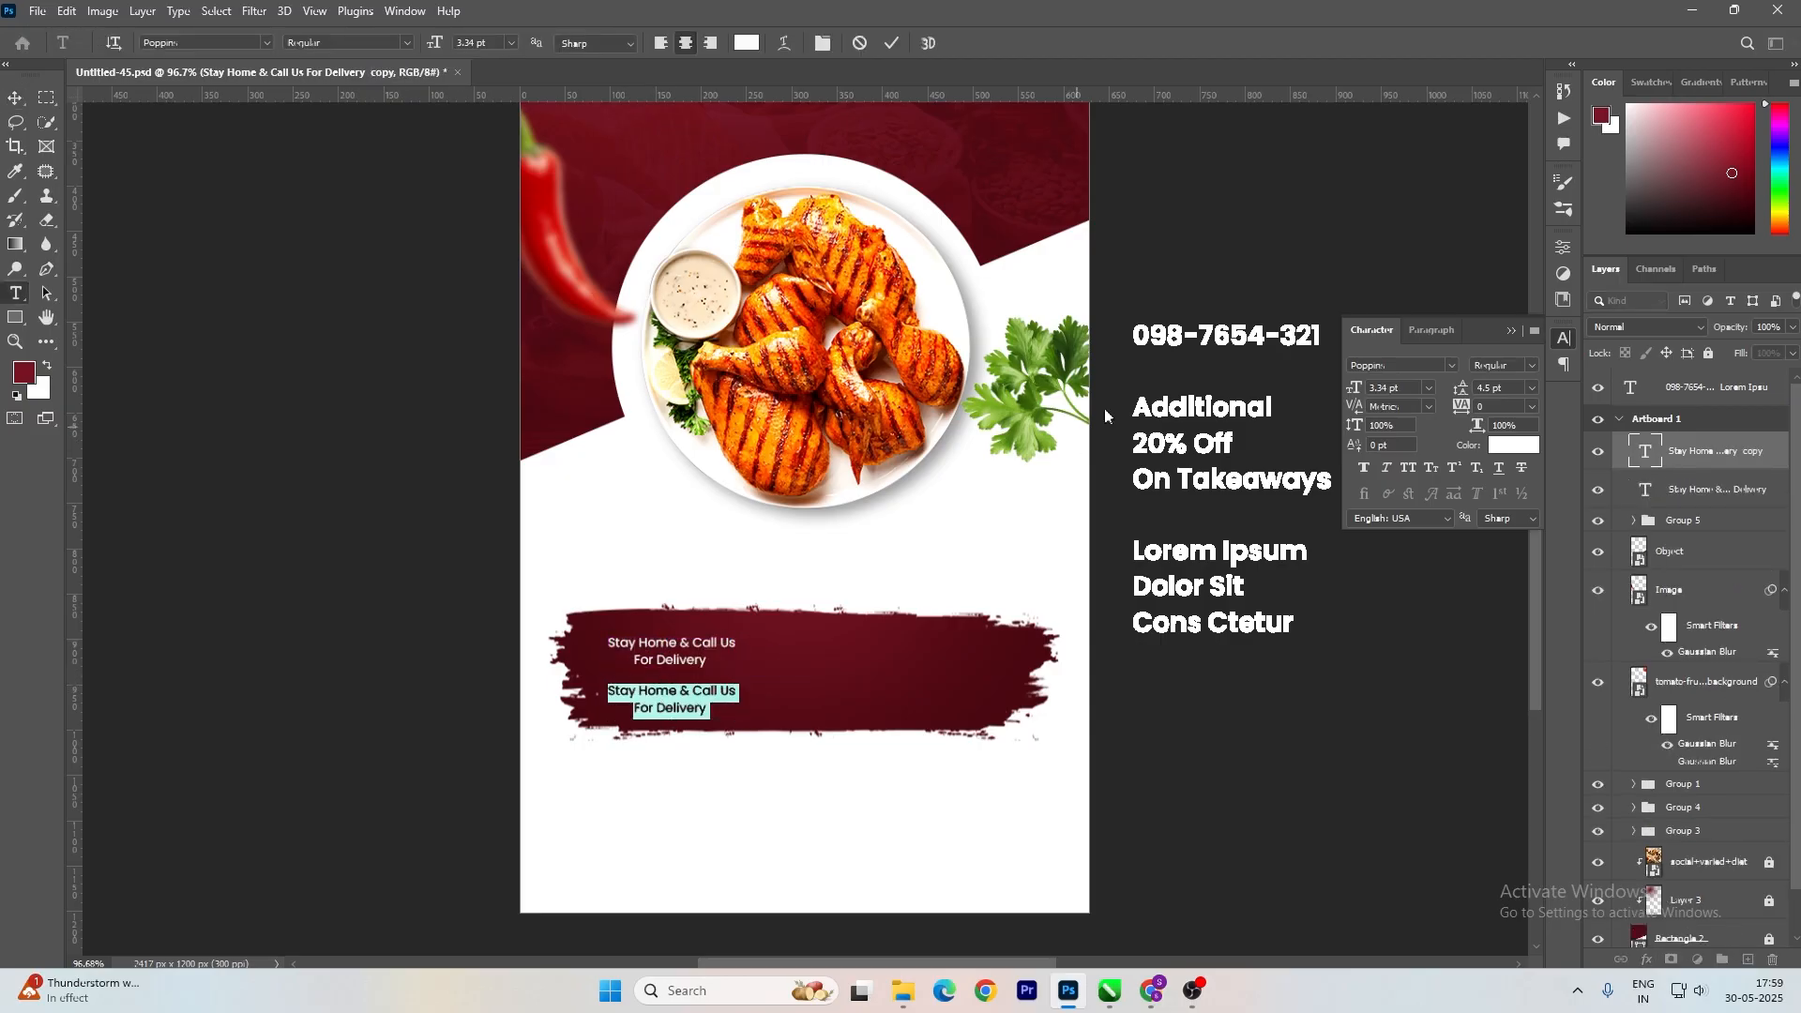
click(1166, 345)
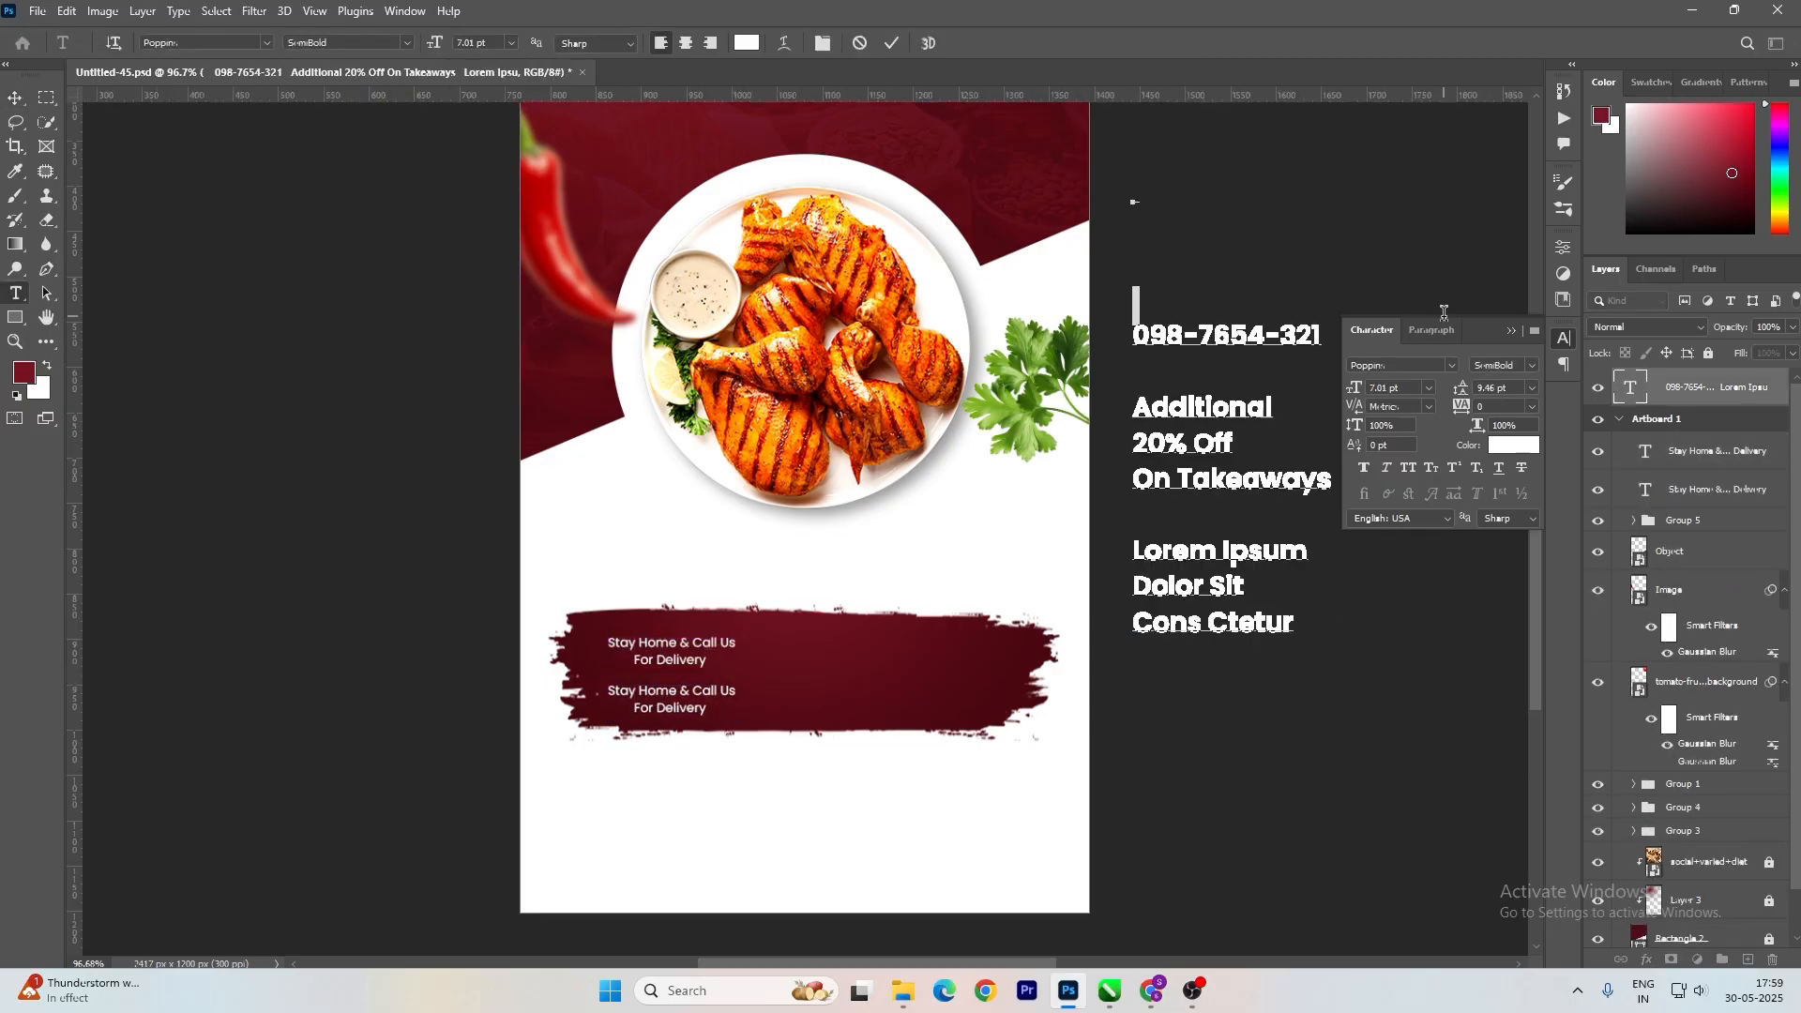
drag(1134, 336, 1388, 333)
key(ctrl+c)
key(BackSpace)
click(673, 699)
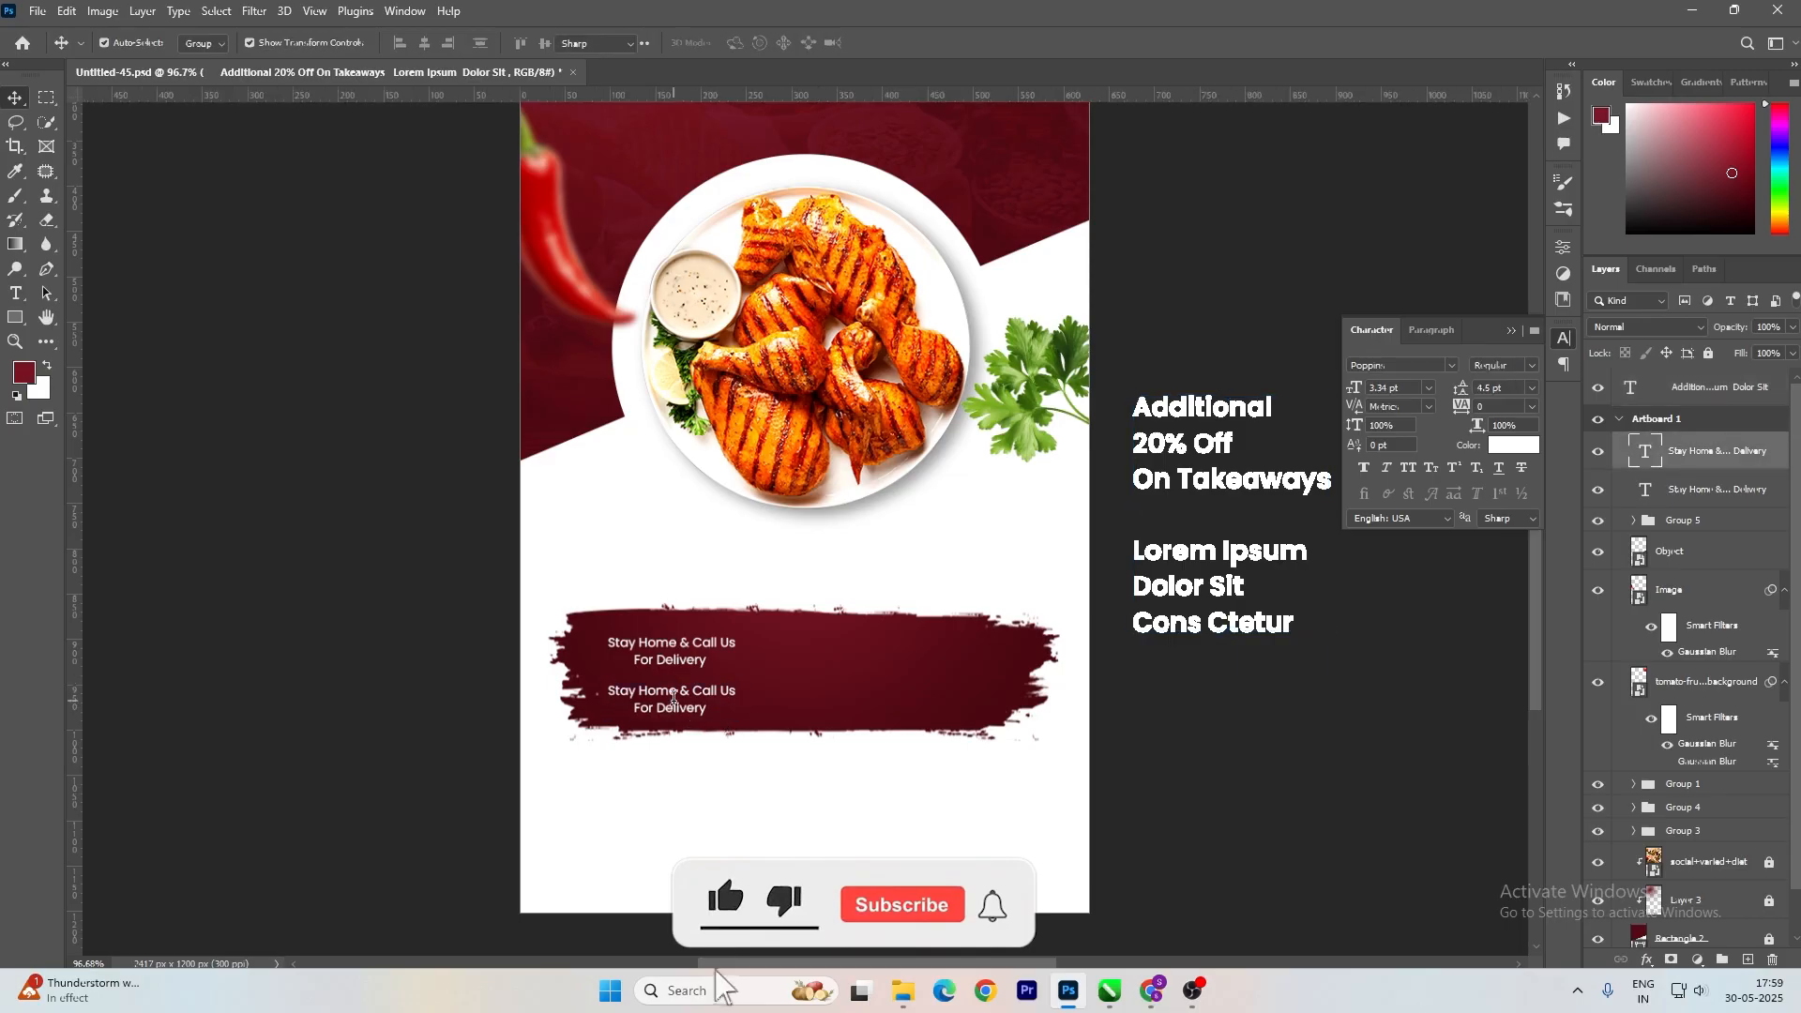
key(ctrl+a)
key(ctrl+v)
Set the phone number to Bold and scale it up to 5.27 pt beneath the delivery text.
click(408, 44)
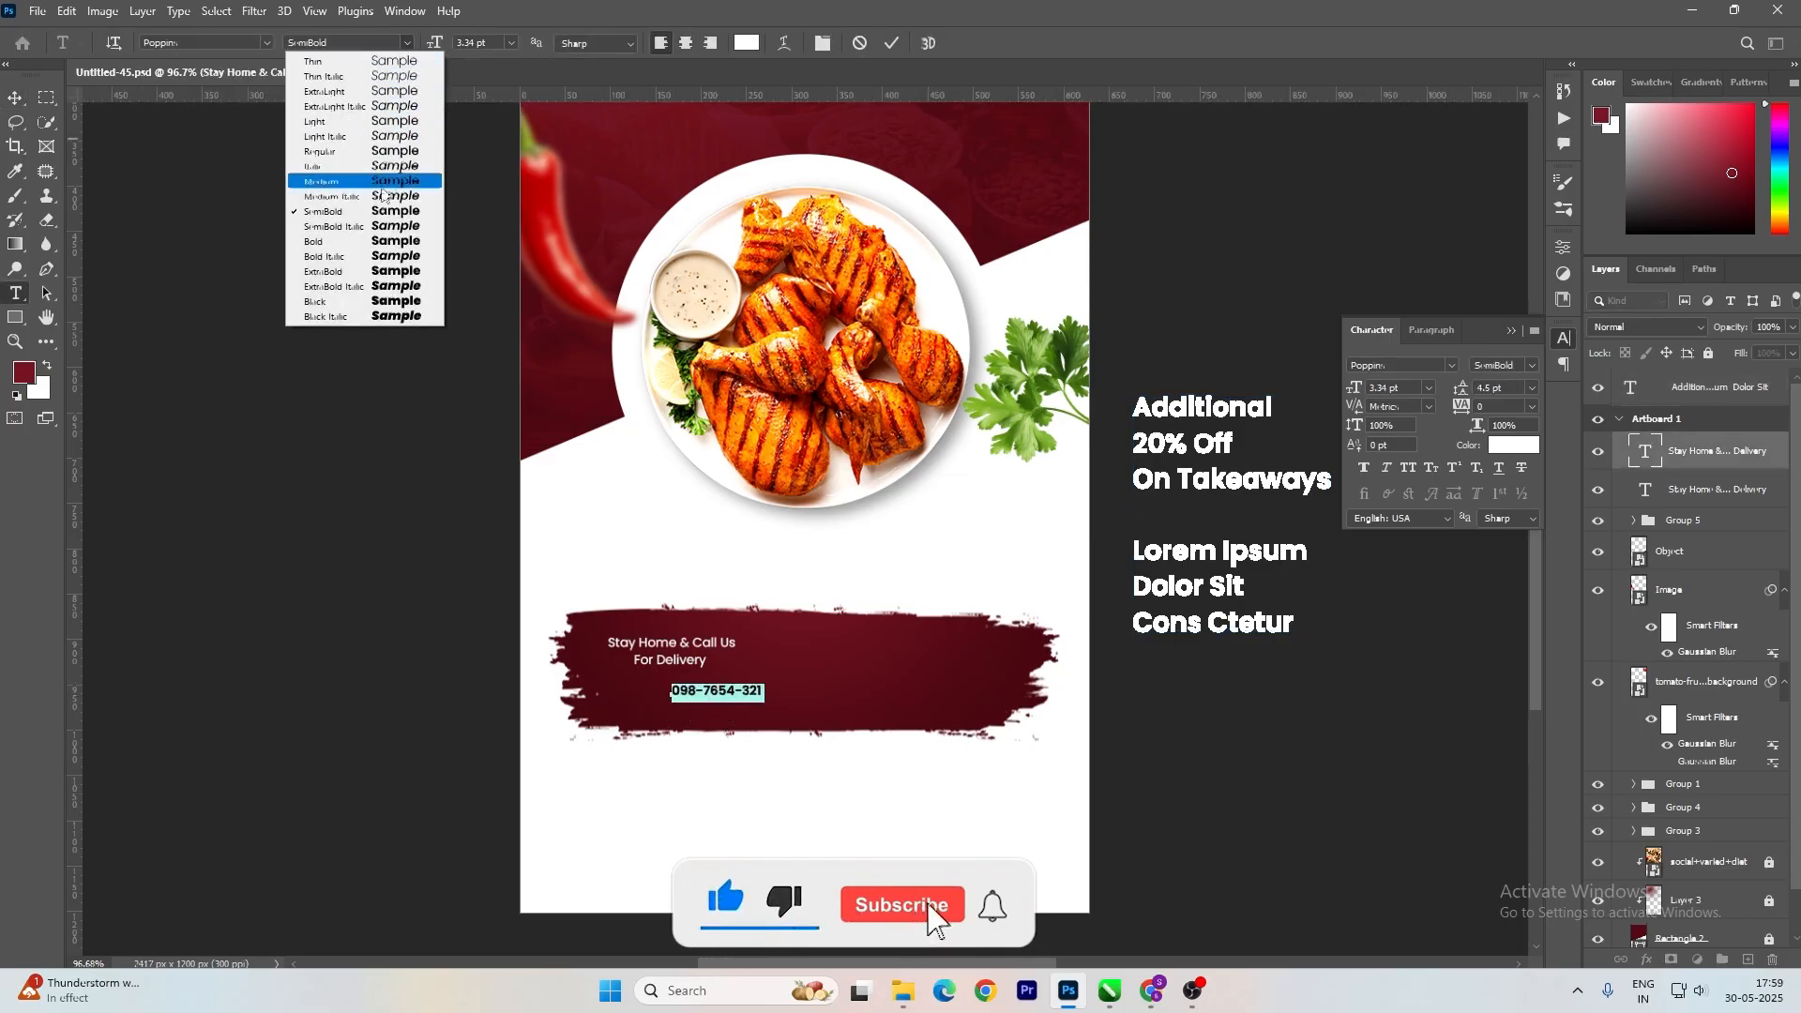
click(365, 245)
click(15, 97)
click(760, 703)
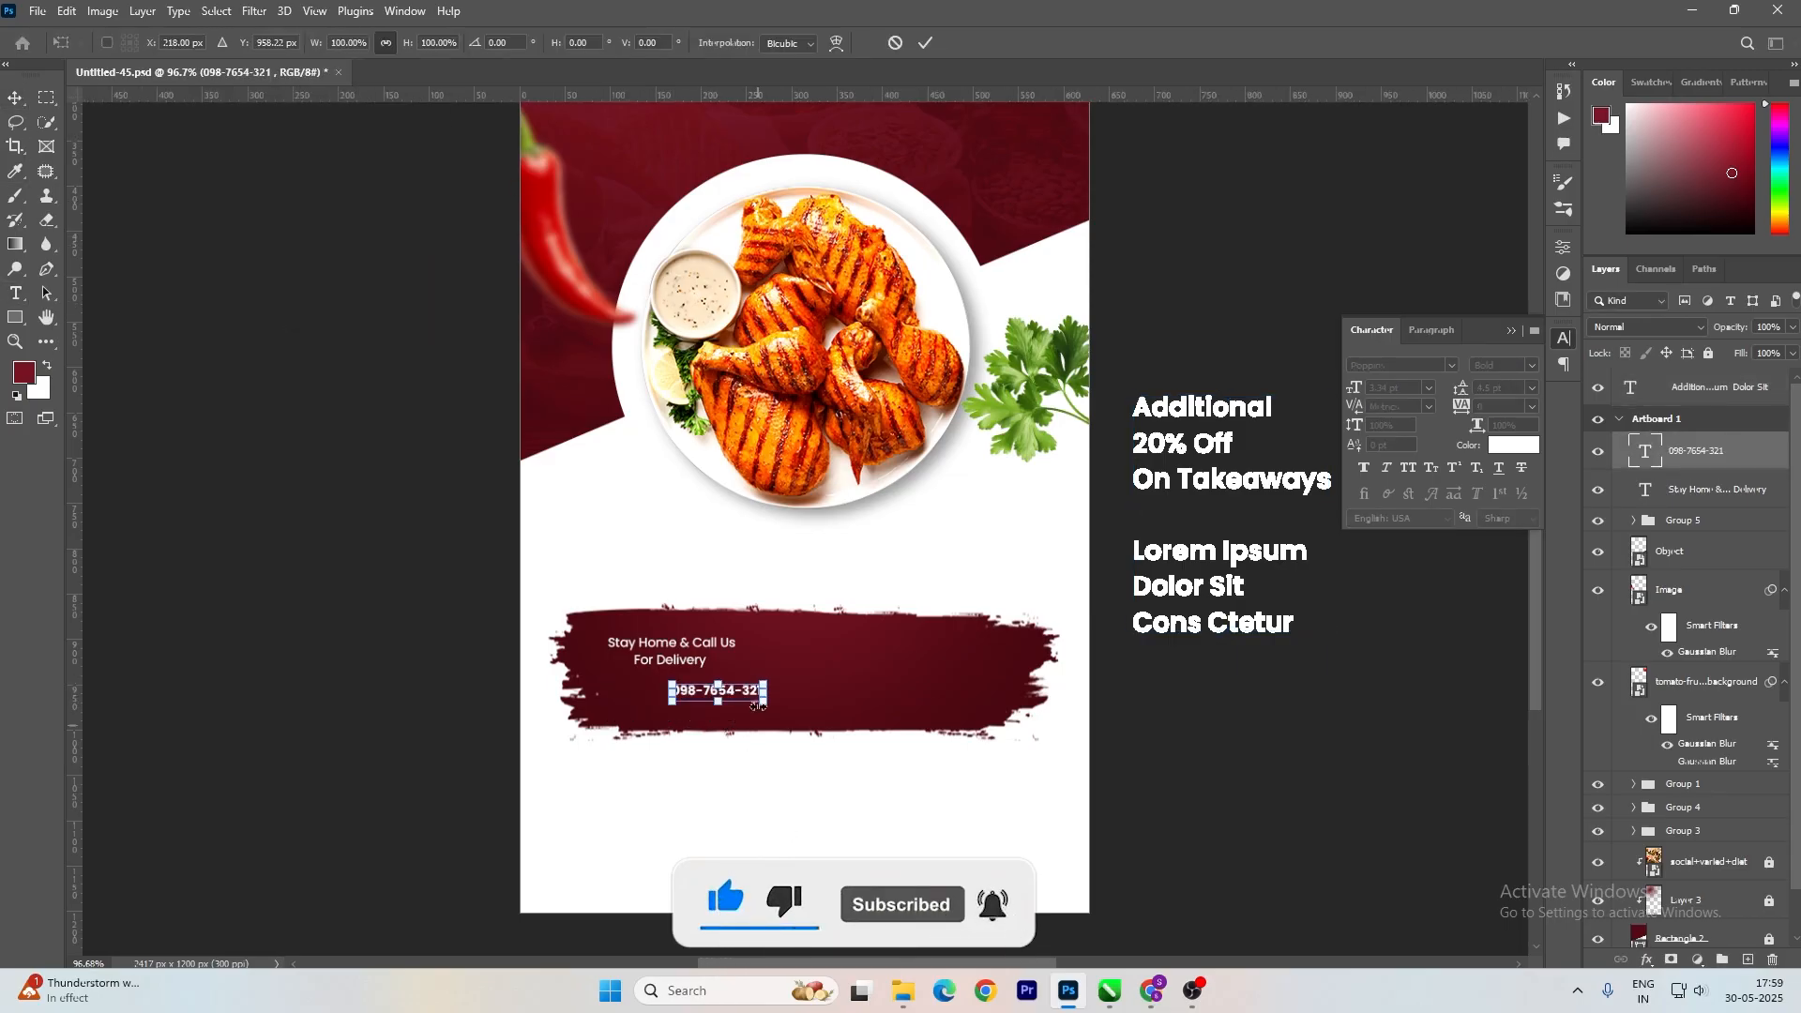
drag(764, 705, 725, 706)
key(Return)
Center the delivery text and phone number horizontally on each other, and nudge the number up closer to the text.
scroll(672, 657, up, 5)
shift+click(674, 661)
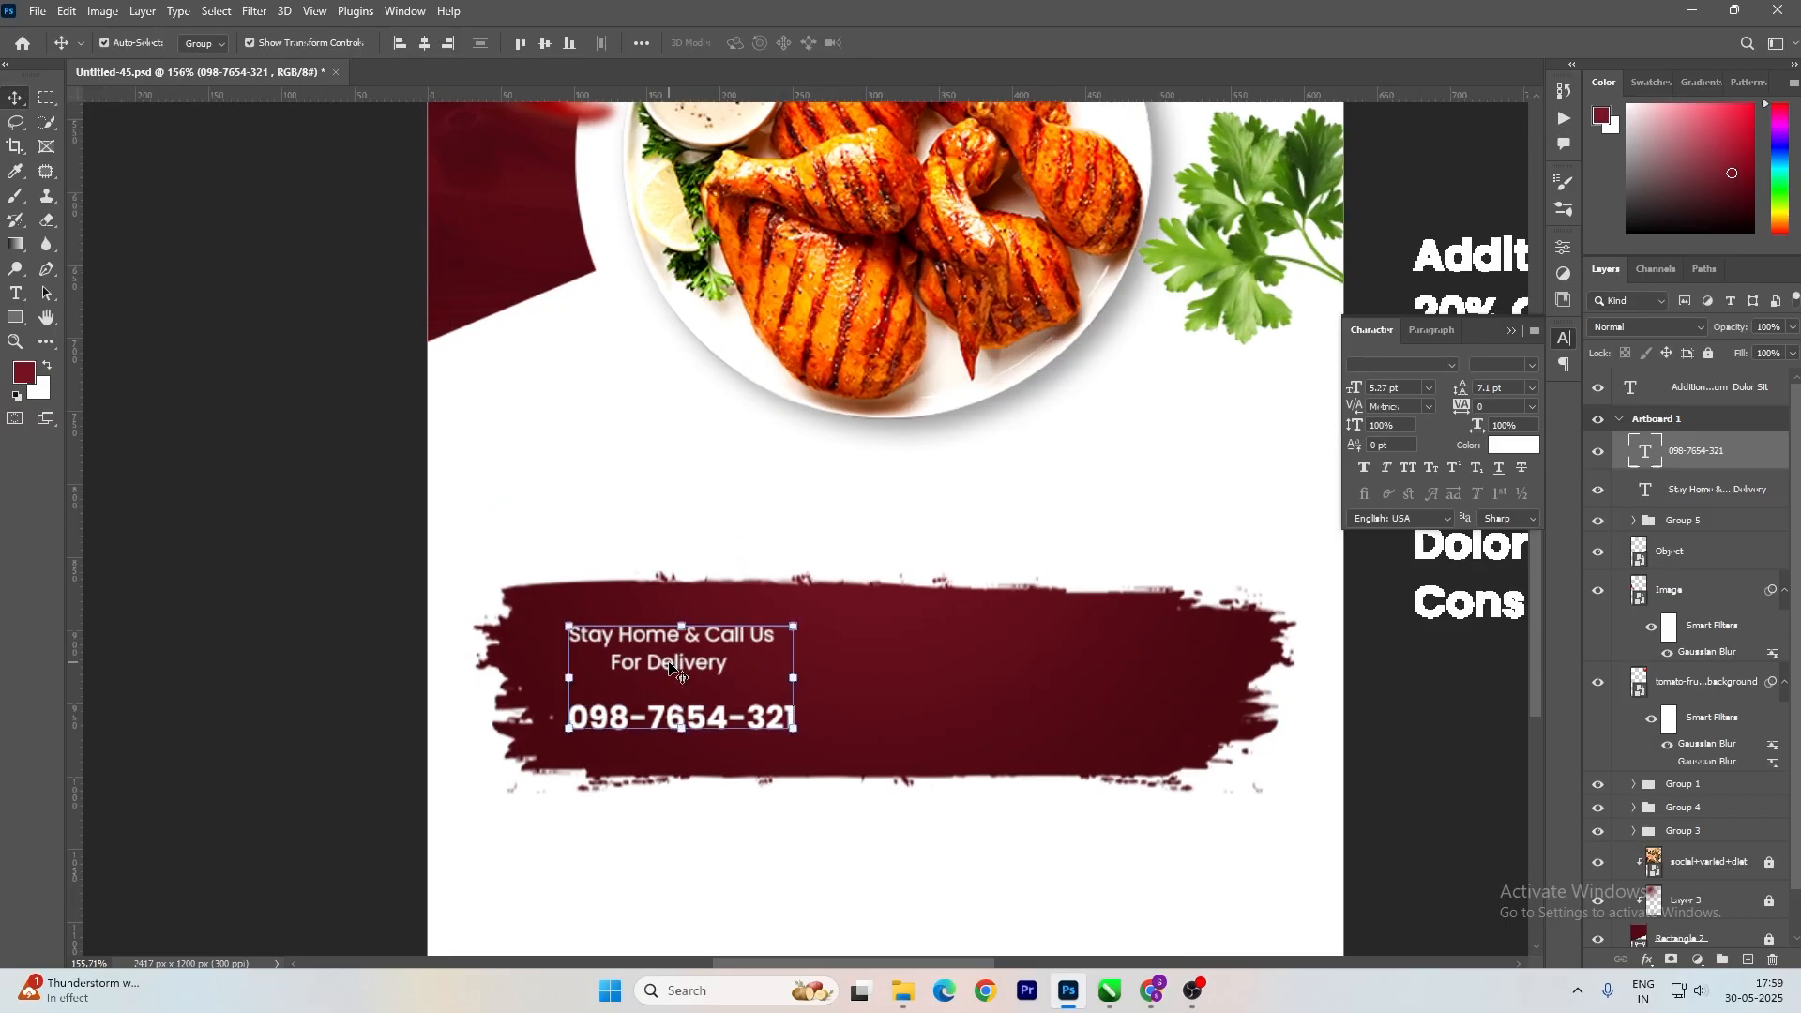
click(425, 43)
double_click(663, 723)
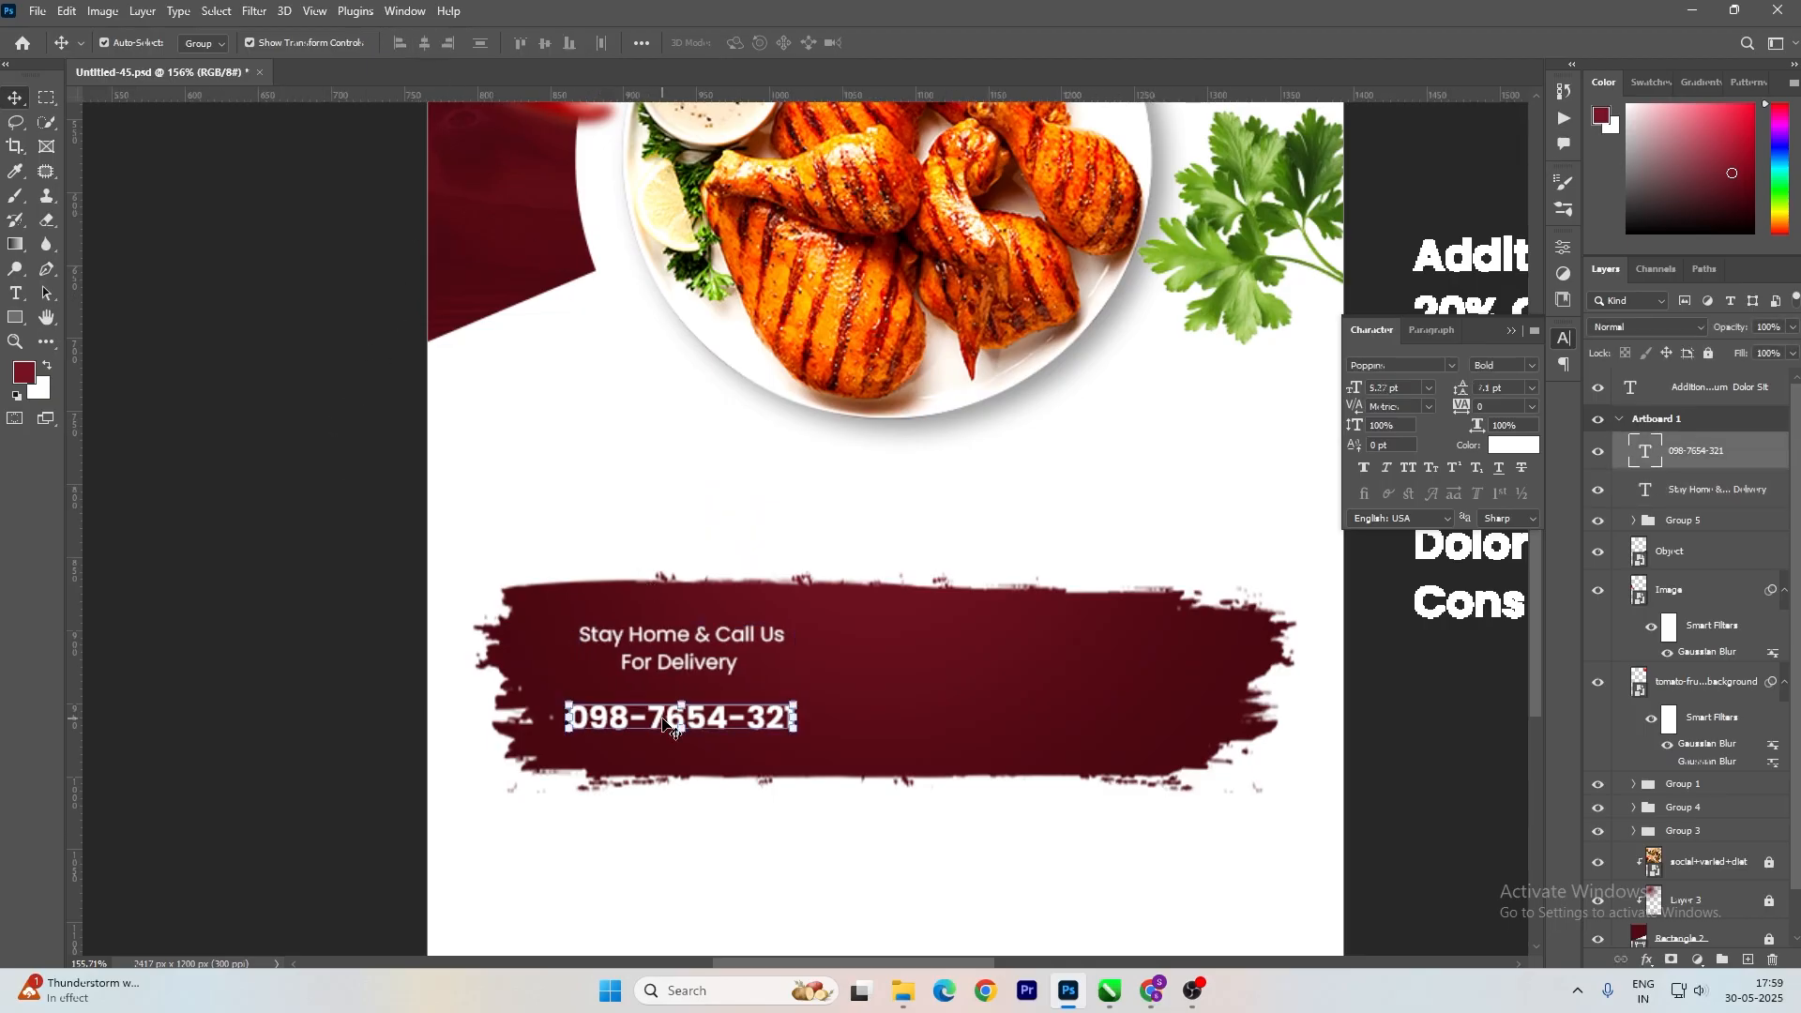
key(Up)
key(Up)
key(Up)
key(Up)
key(Up)
Group the delivery text with the phone number.
click(689, 666)
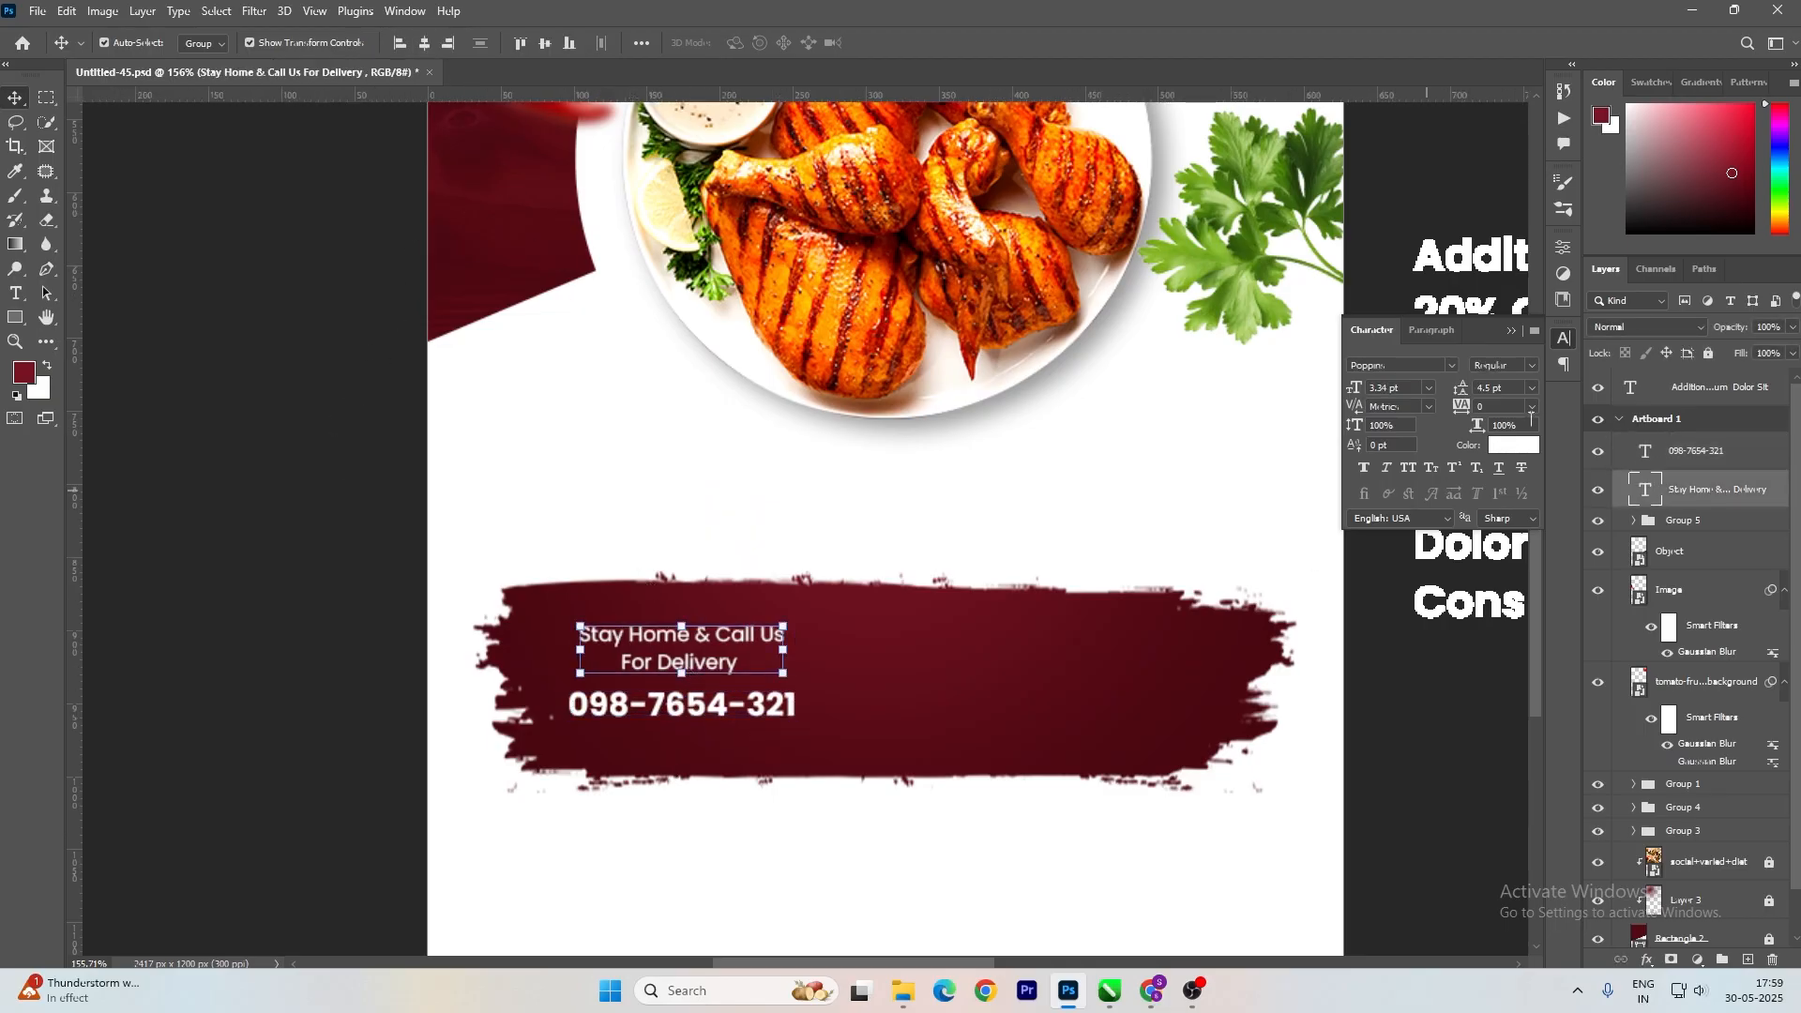
shift+click(662, 706)
key(ctrl+g)
Draw a vertical divider line about 93 px tall right of the phone number, with no fill and a white stroke.
scroll(605, 682, down, 3)
click(45, 270)
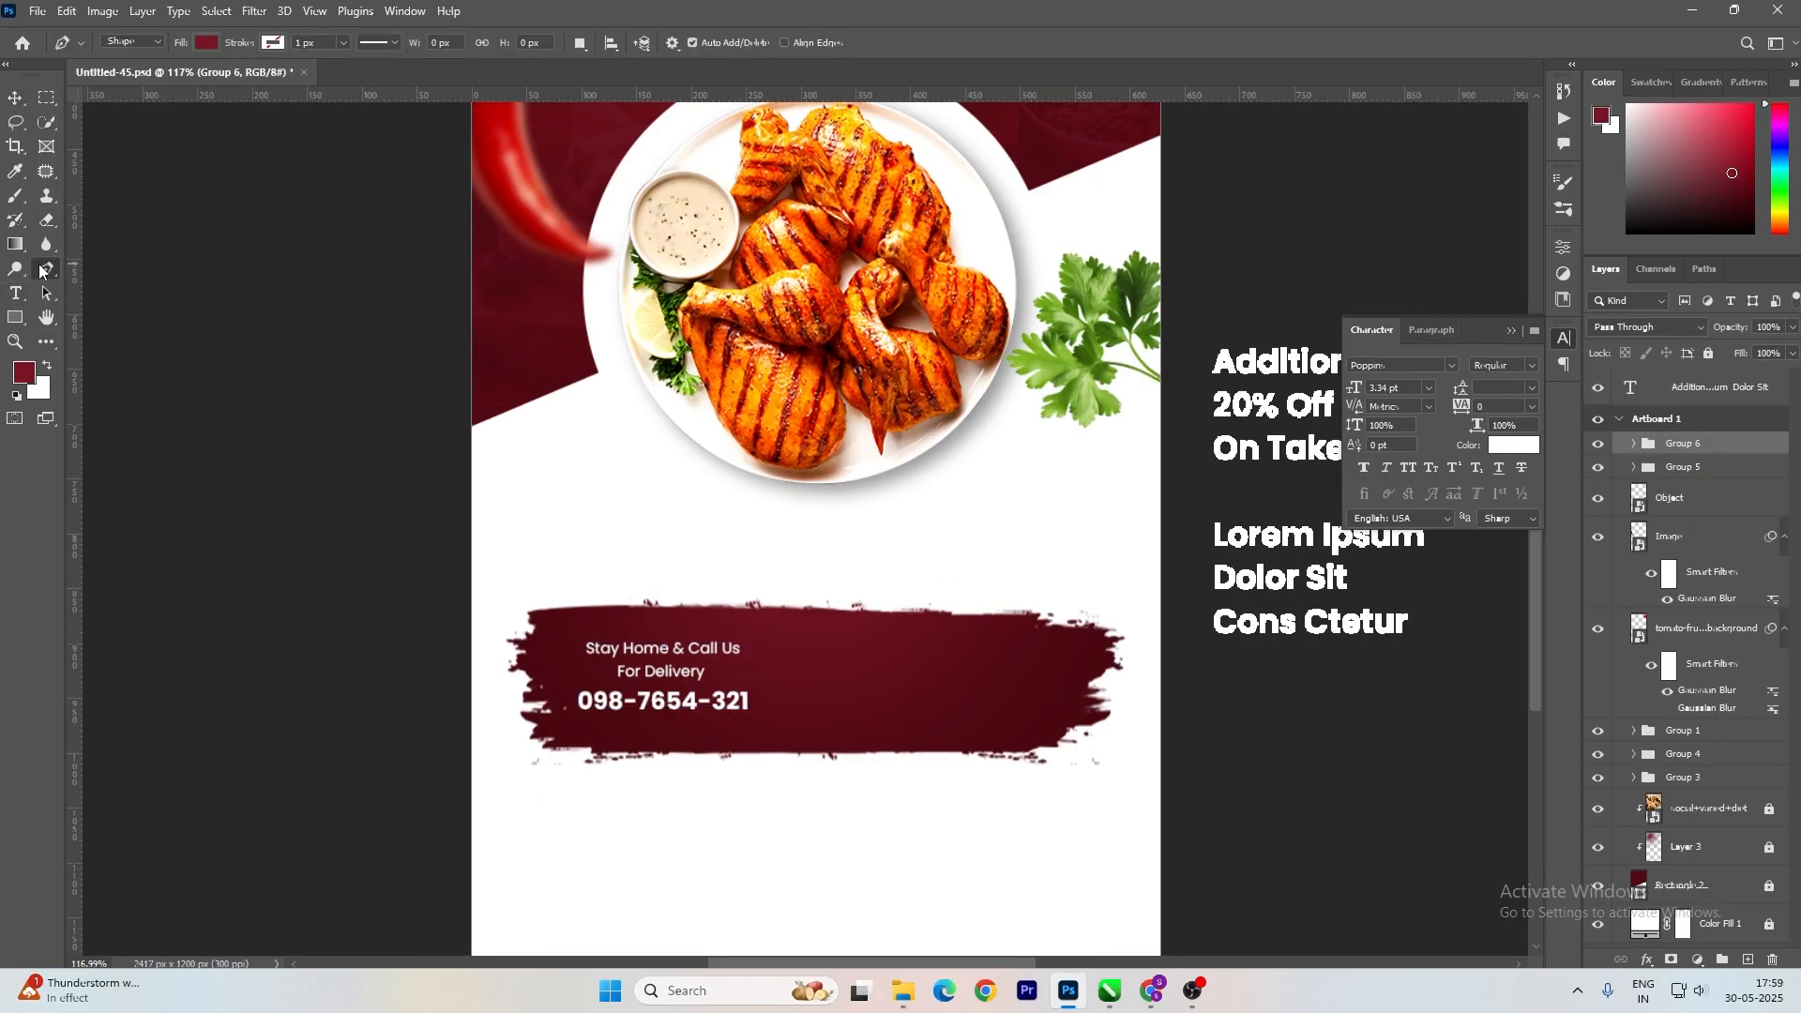
click(768, 627)
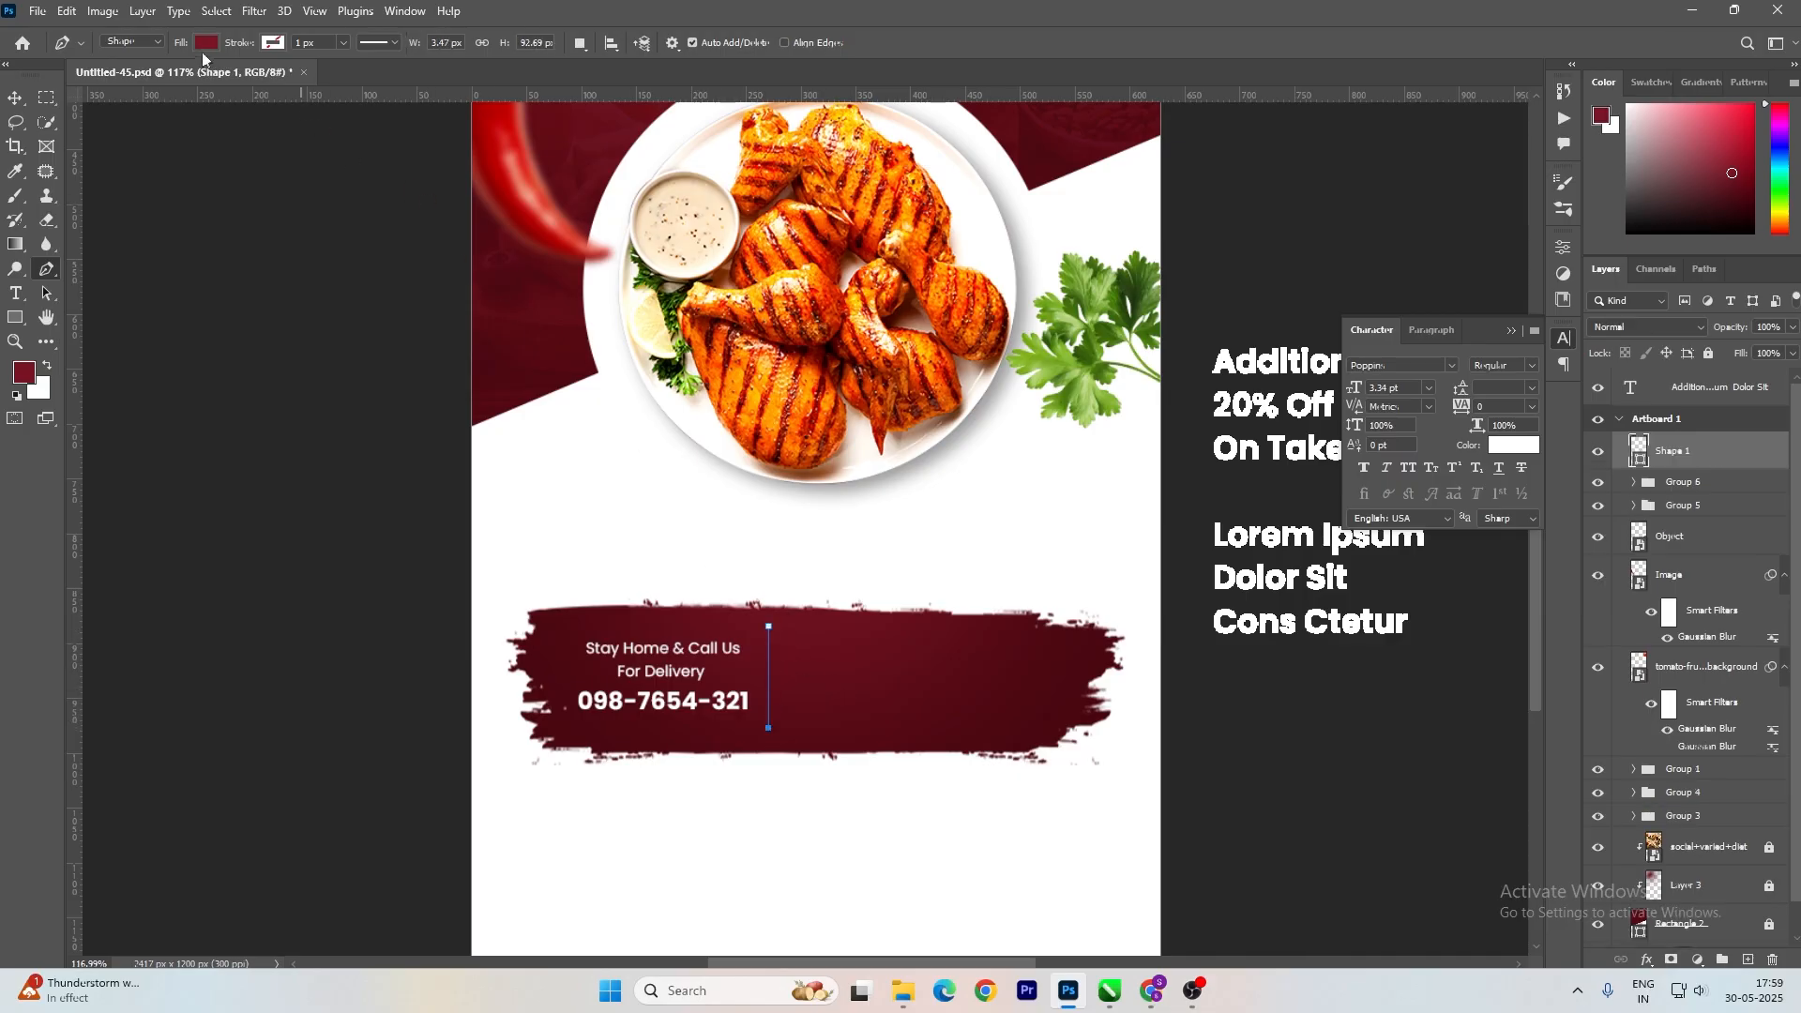
click(205, 44)
click(273, 43)
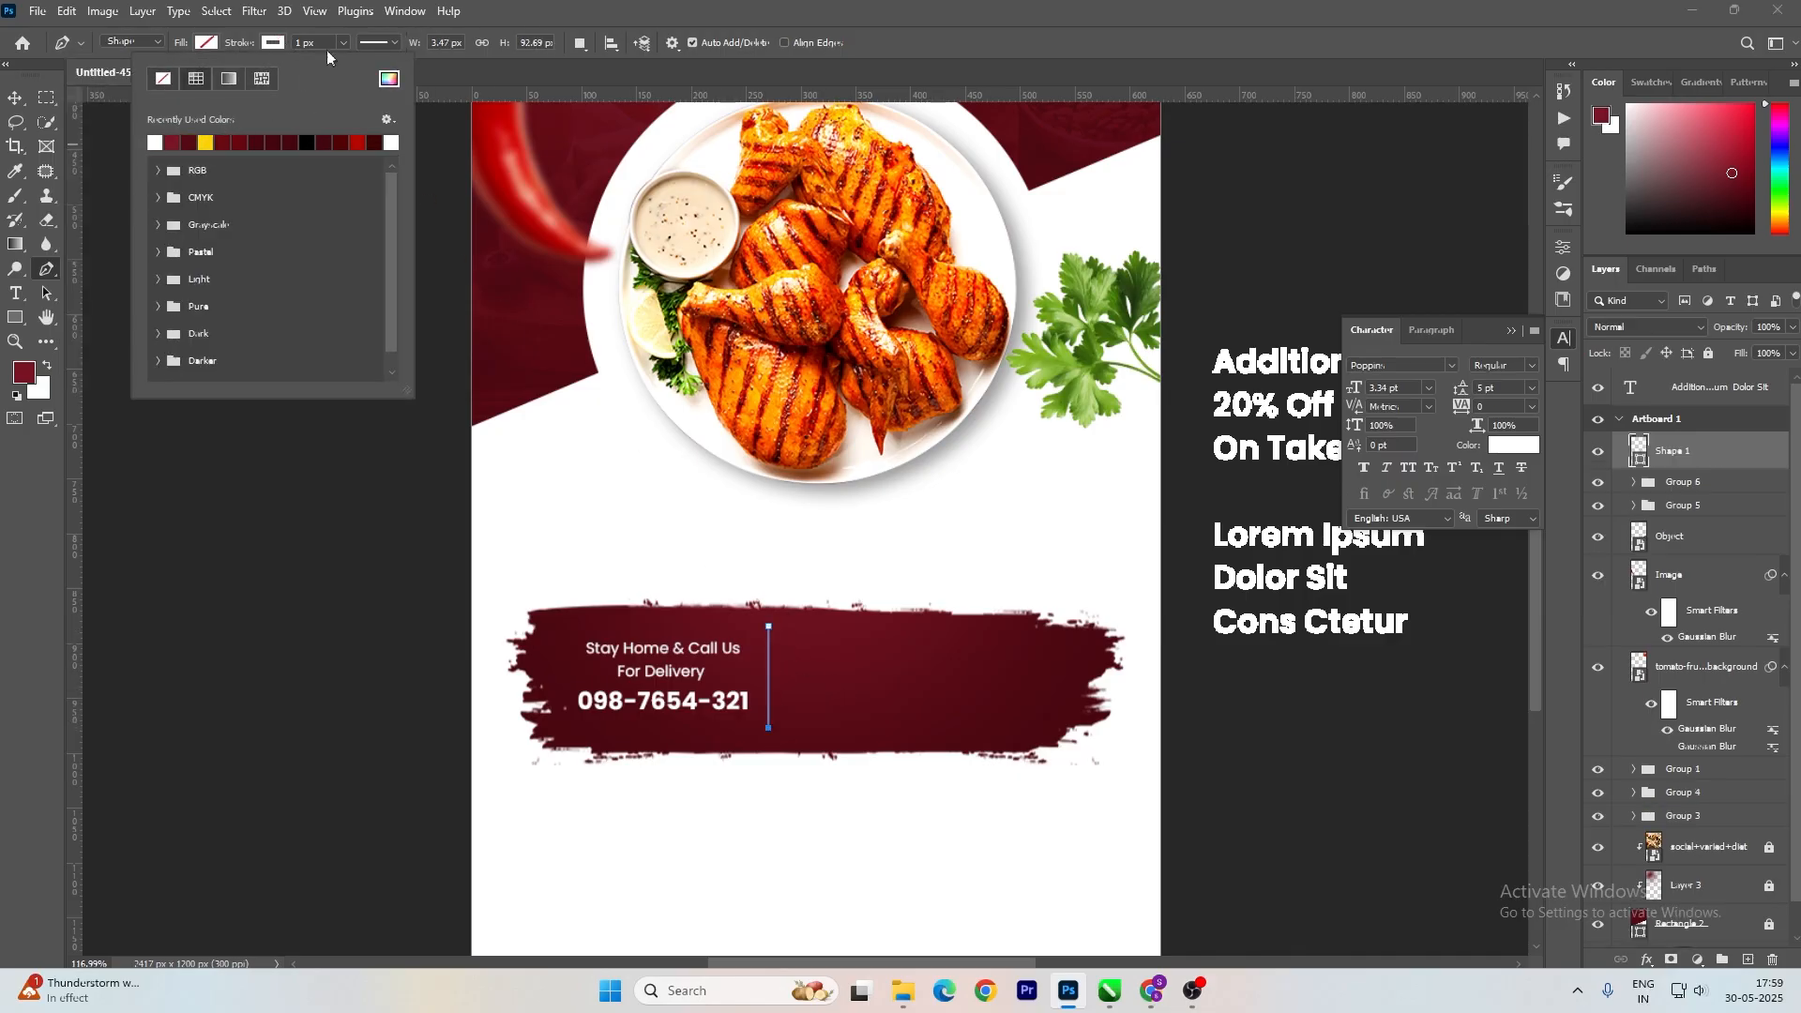
click(298, 43)
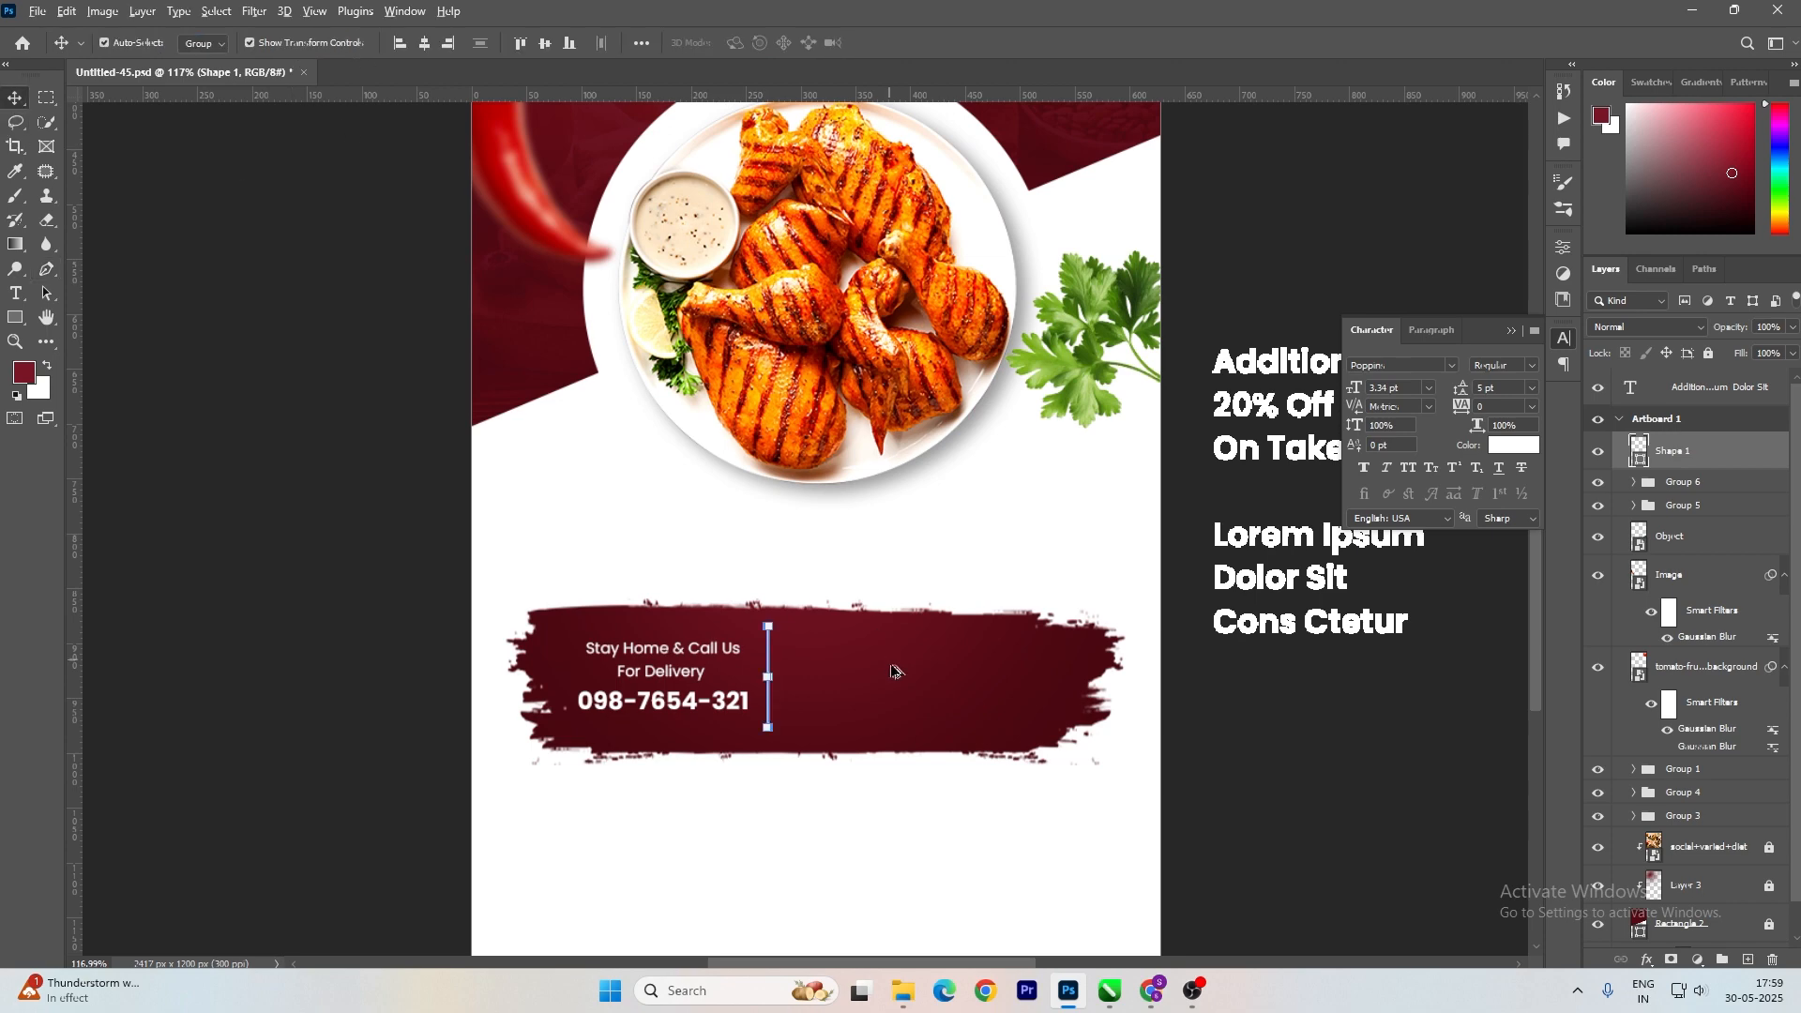
Stretch the divider line to 100 px tall and center it vertically on the brush-stroke banner.
scroll(807, 656, up, 4)
key(ctrl+t)
drag(732, 592, 743, 587)
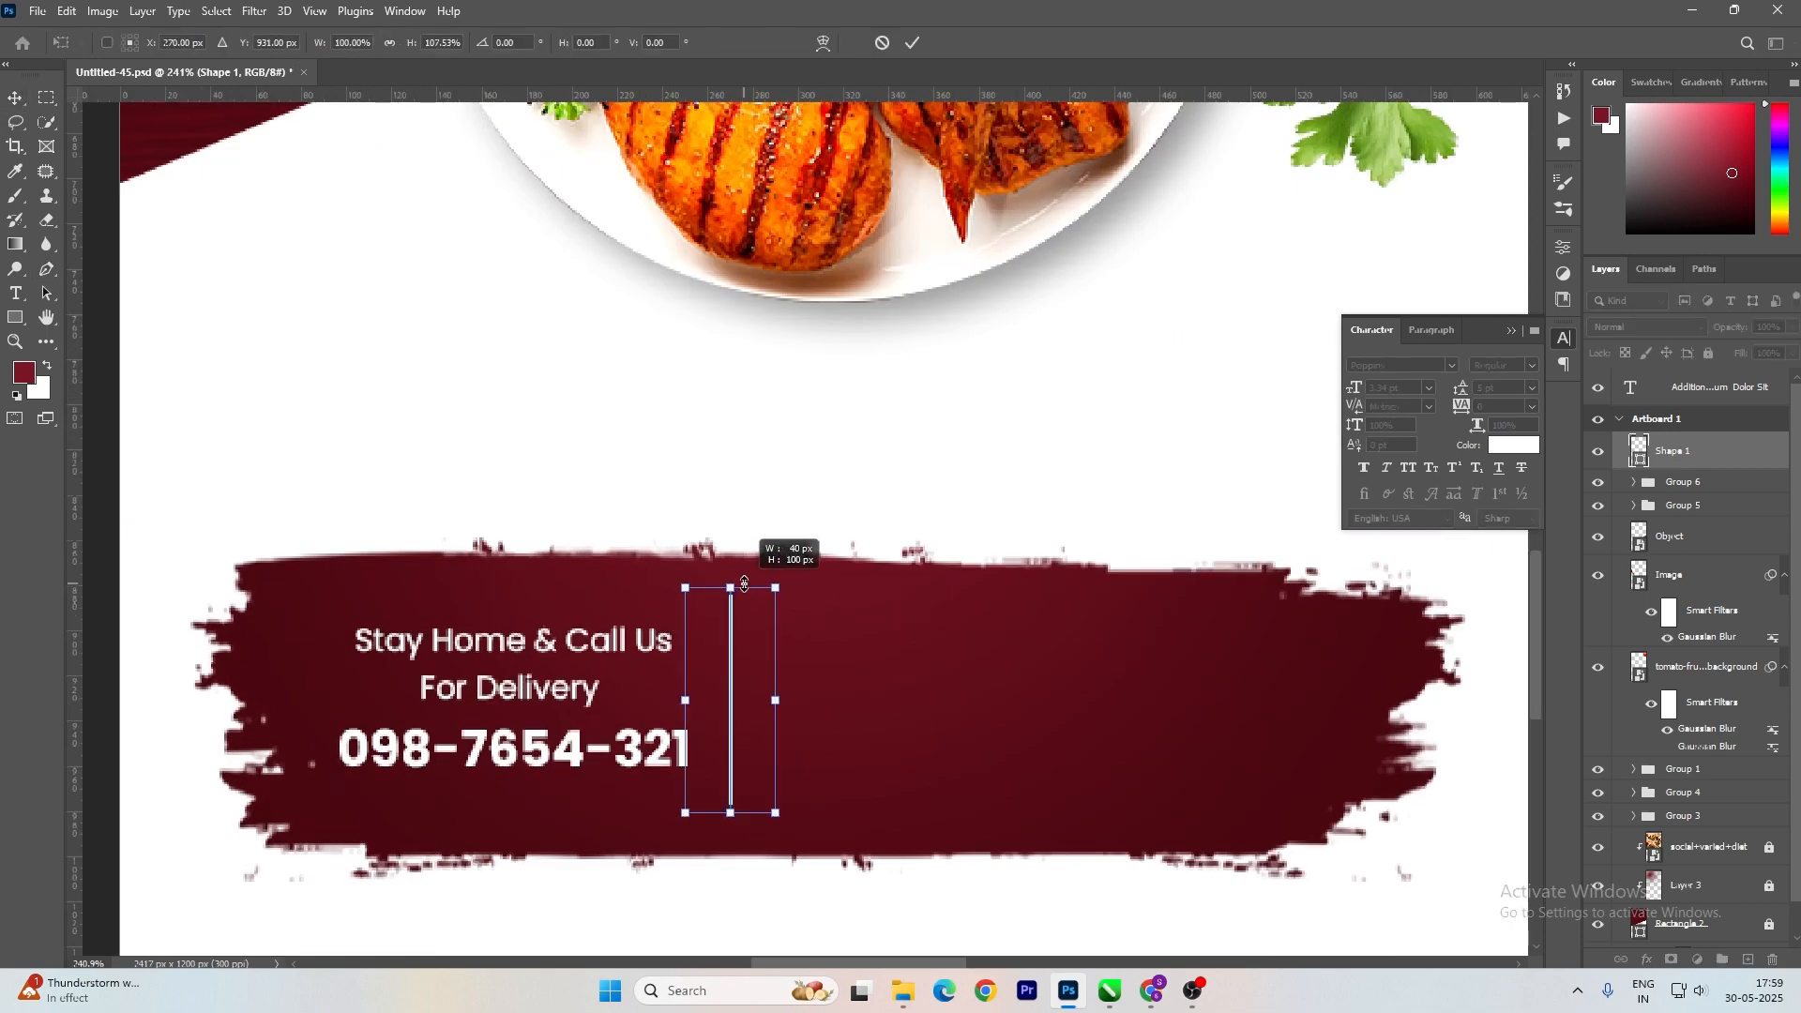
key(Return)
shift+click(844, 673)
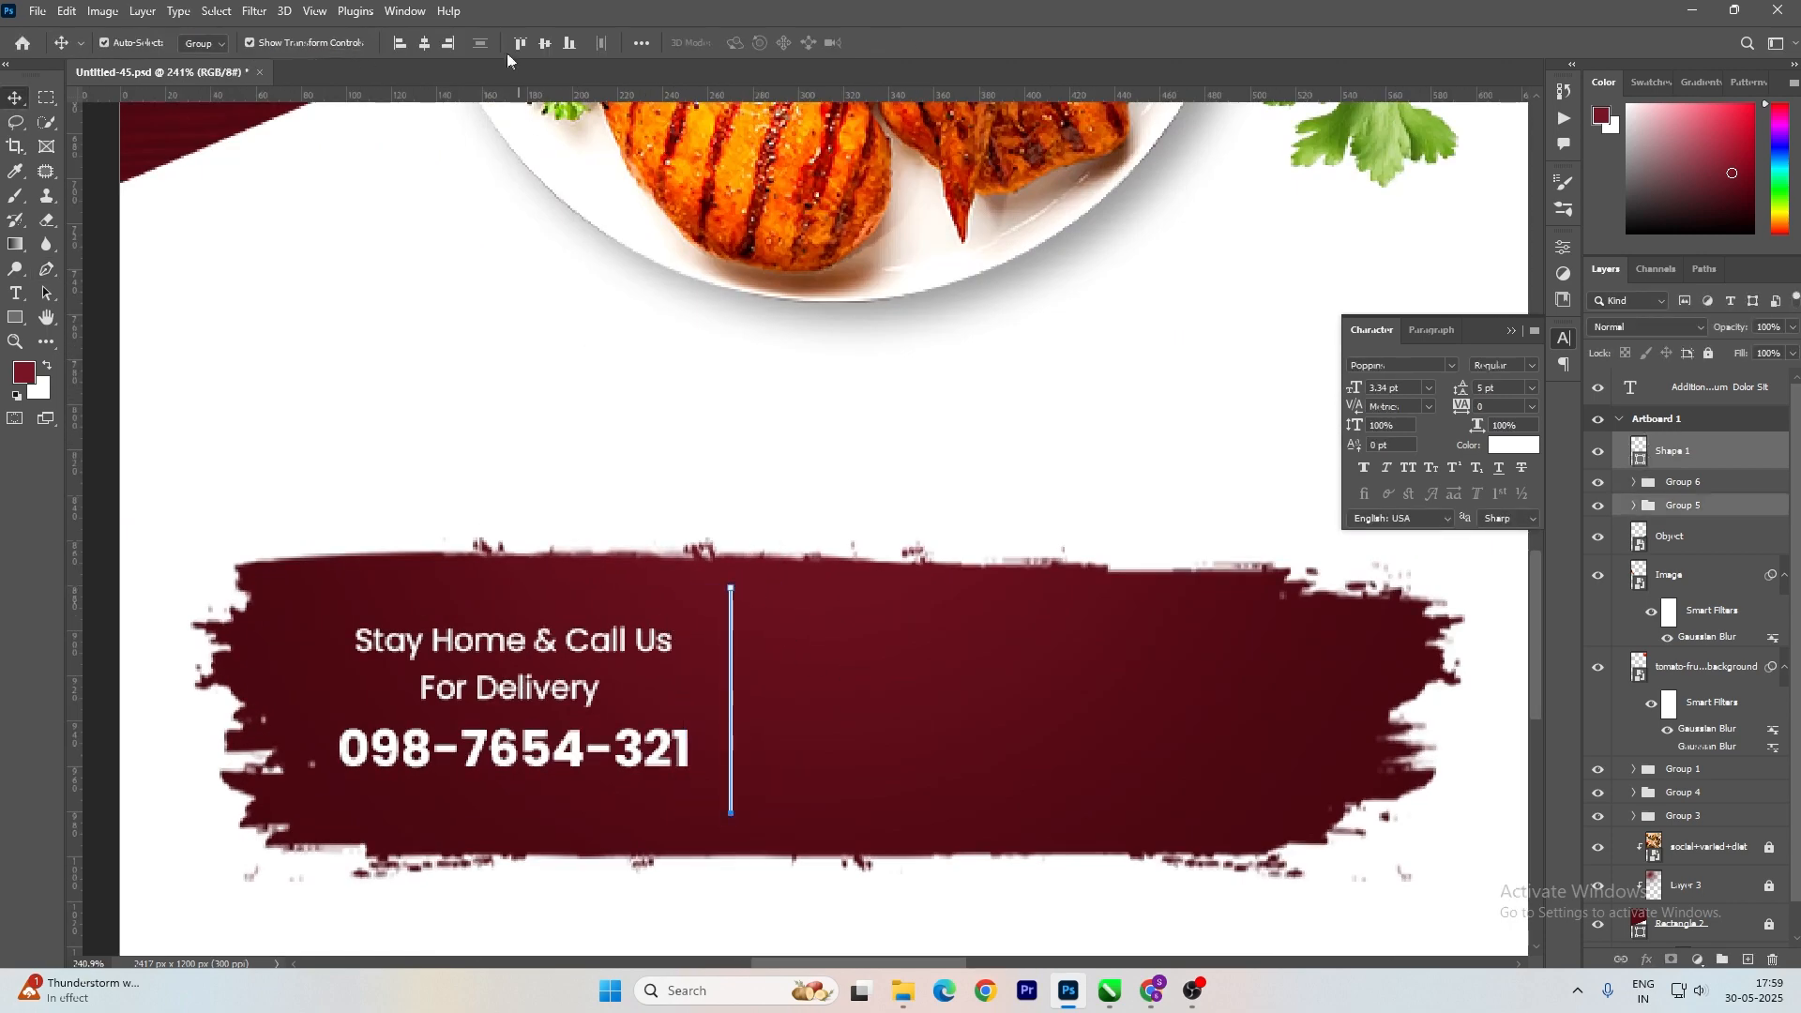
click(541, 356)
click(732, 629)
Switch auto-select to Layer and duplicate the delivery text to the right of the divider.
scroll(469, 668, down, 1)
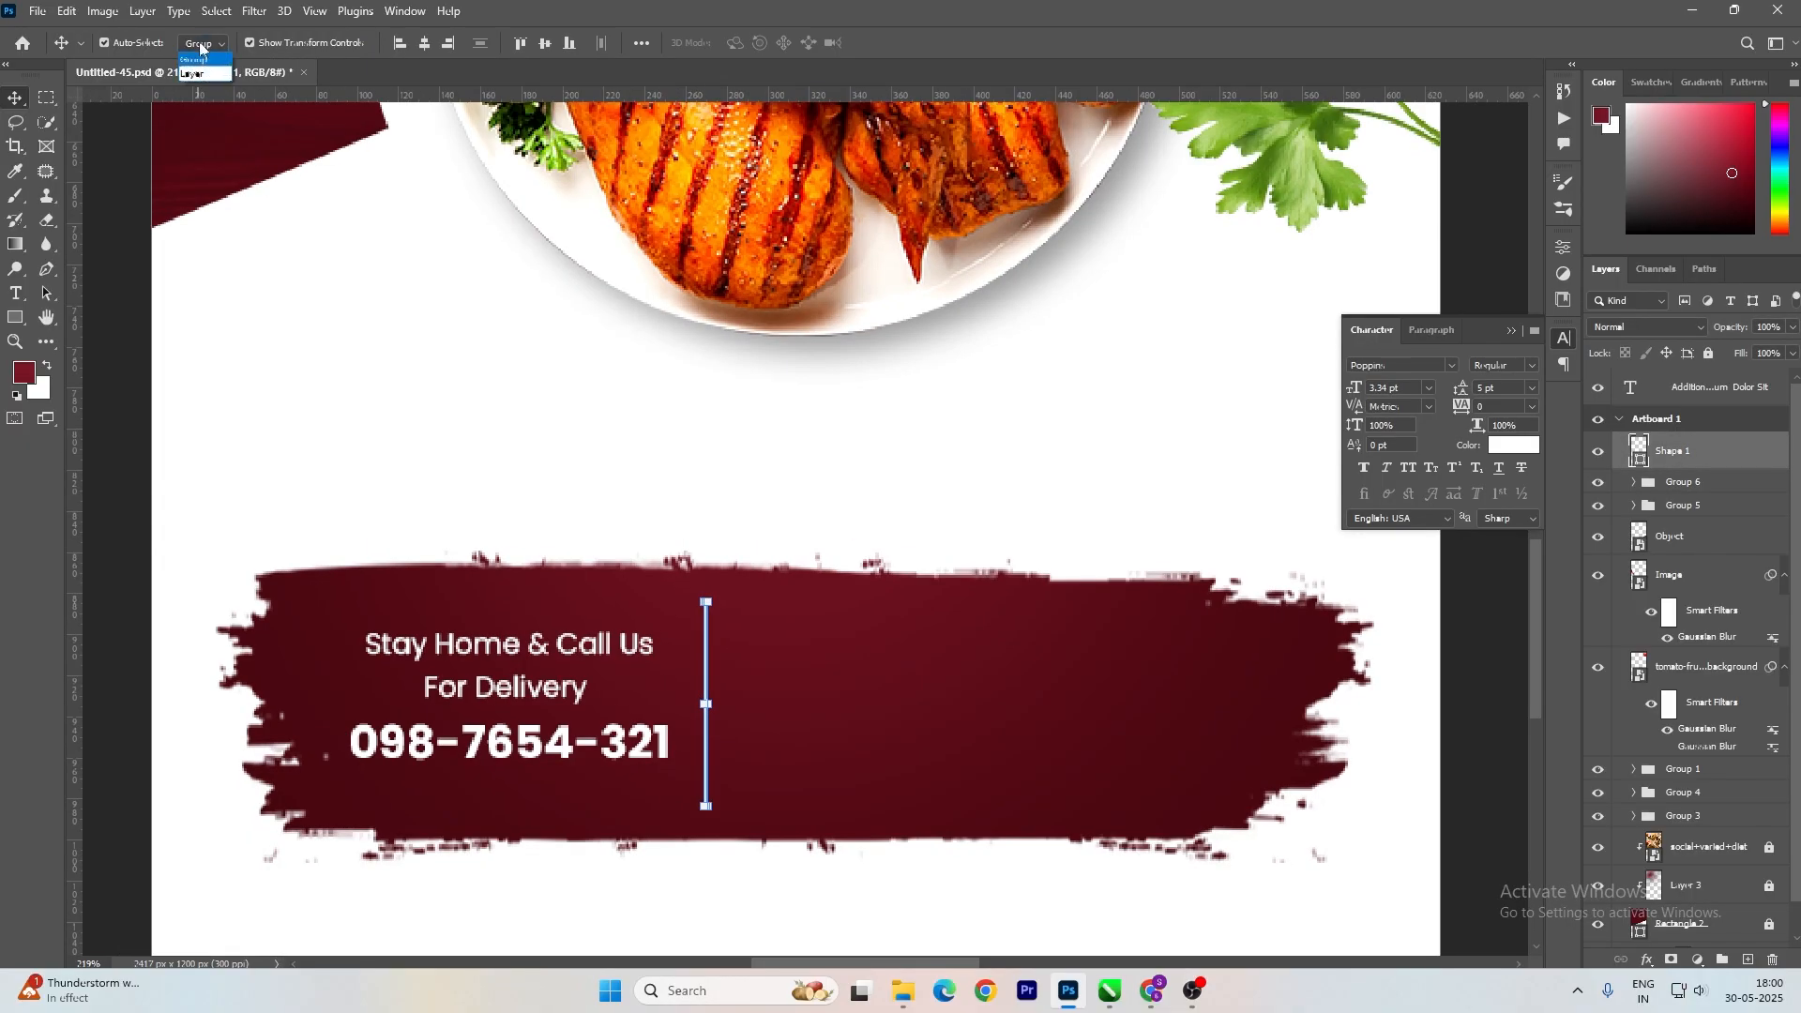
alt+drag(470, 654, 838, 662)
scroll(627, 519, down, 6)
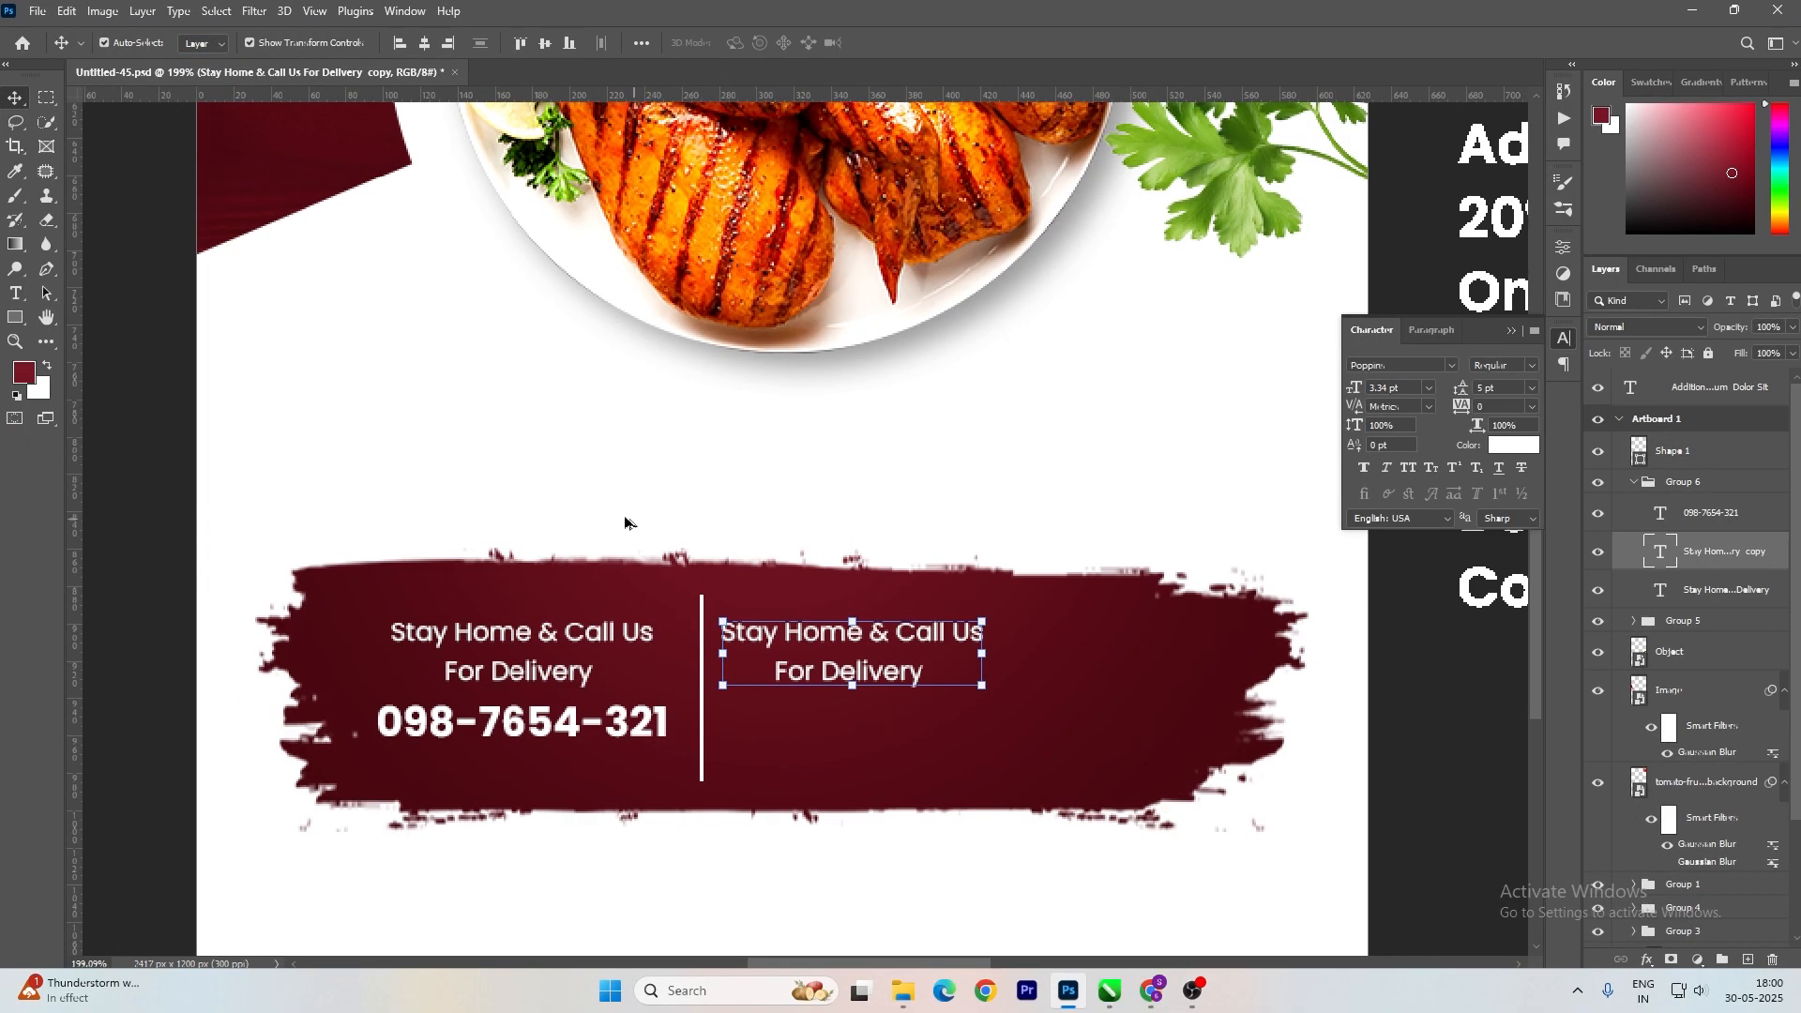
Cut the lines "Additional 20% Off On Takeaways" out of the side copy block.
scroll(767, 482, right, 2)
key(t)
click(1093, 349)
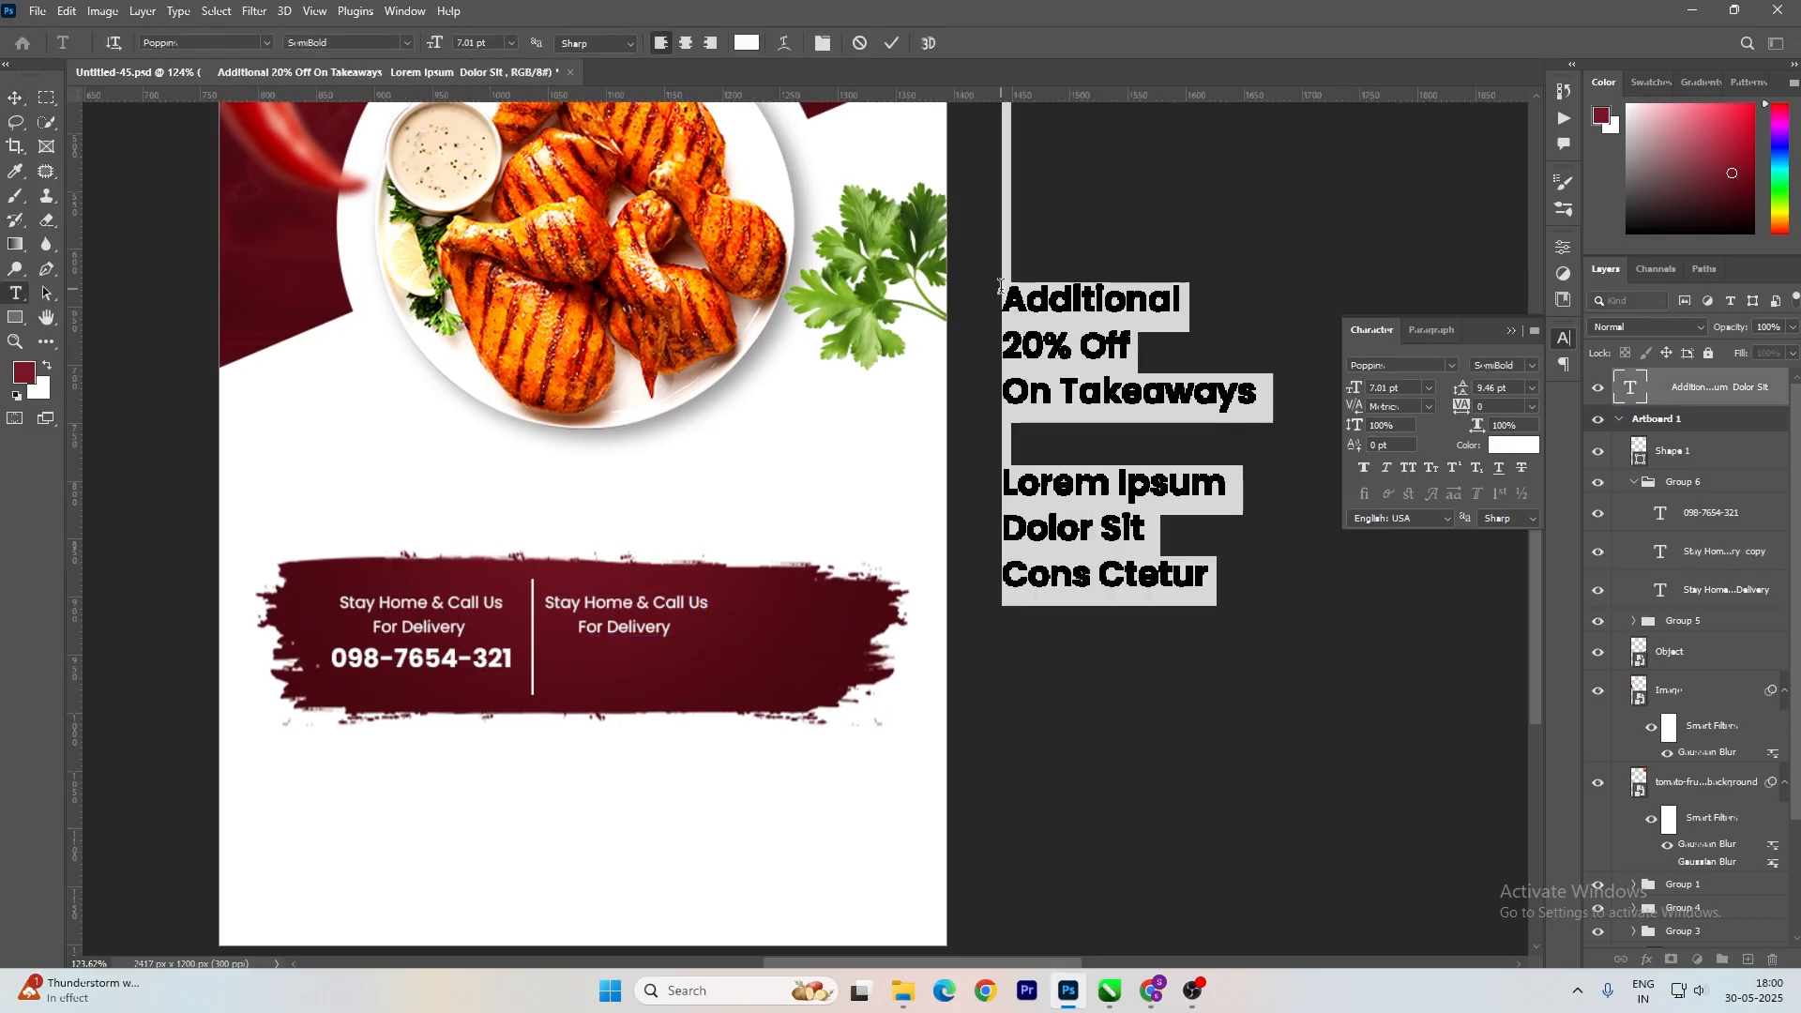
drag(1093, 349, 1258, 390)
key(BackSpace)
key(Escape)
key(v)
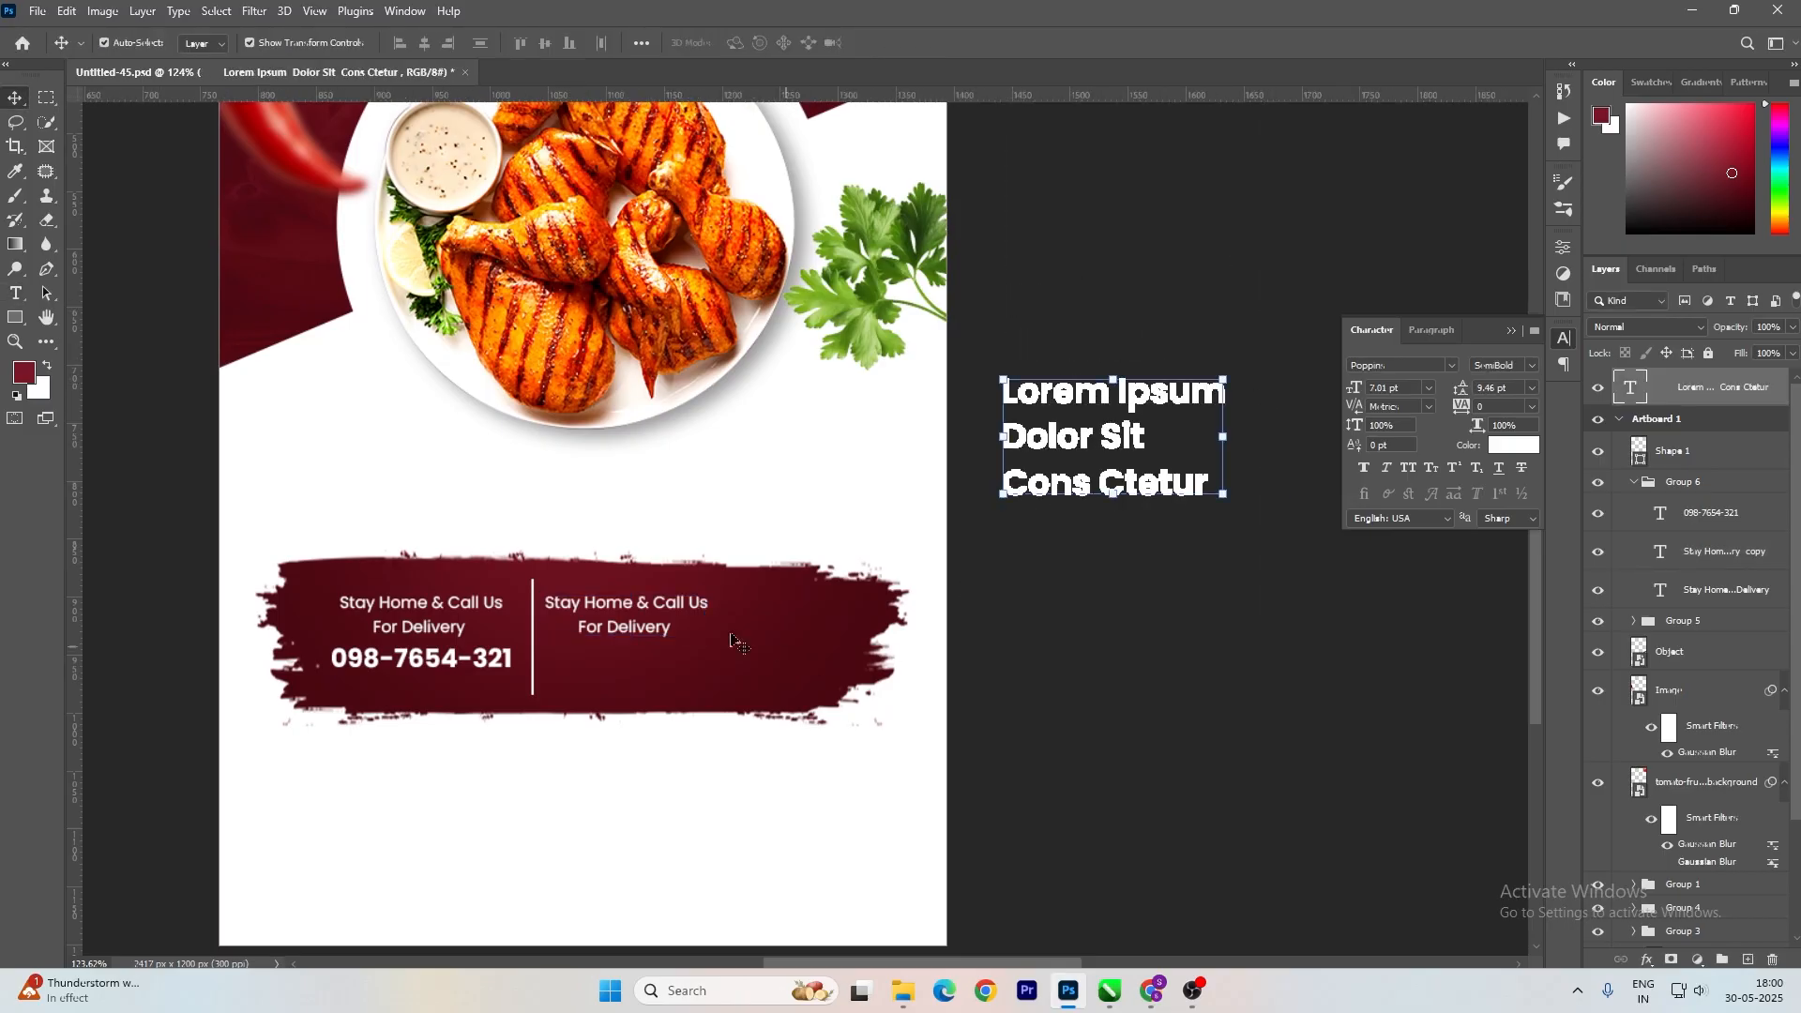
Replace the duplicated delivery text with "Additional 20% Off On Takeaways" and center-align its three lines.
click(647, 615)
double_click(648, 615)
key(ctrl+v)
key(ctrl+a)
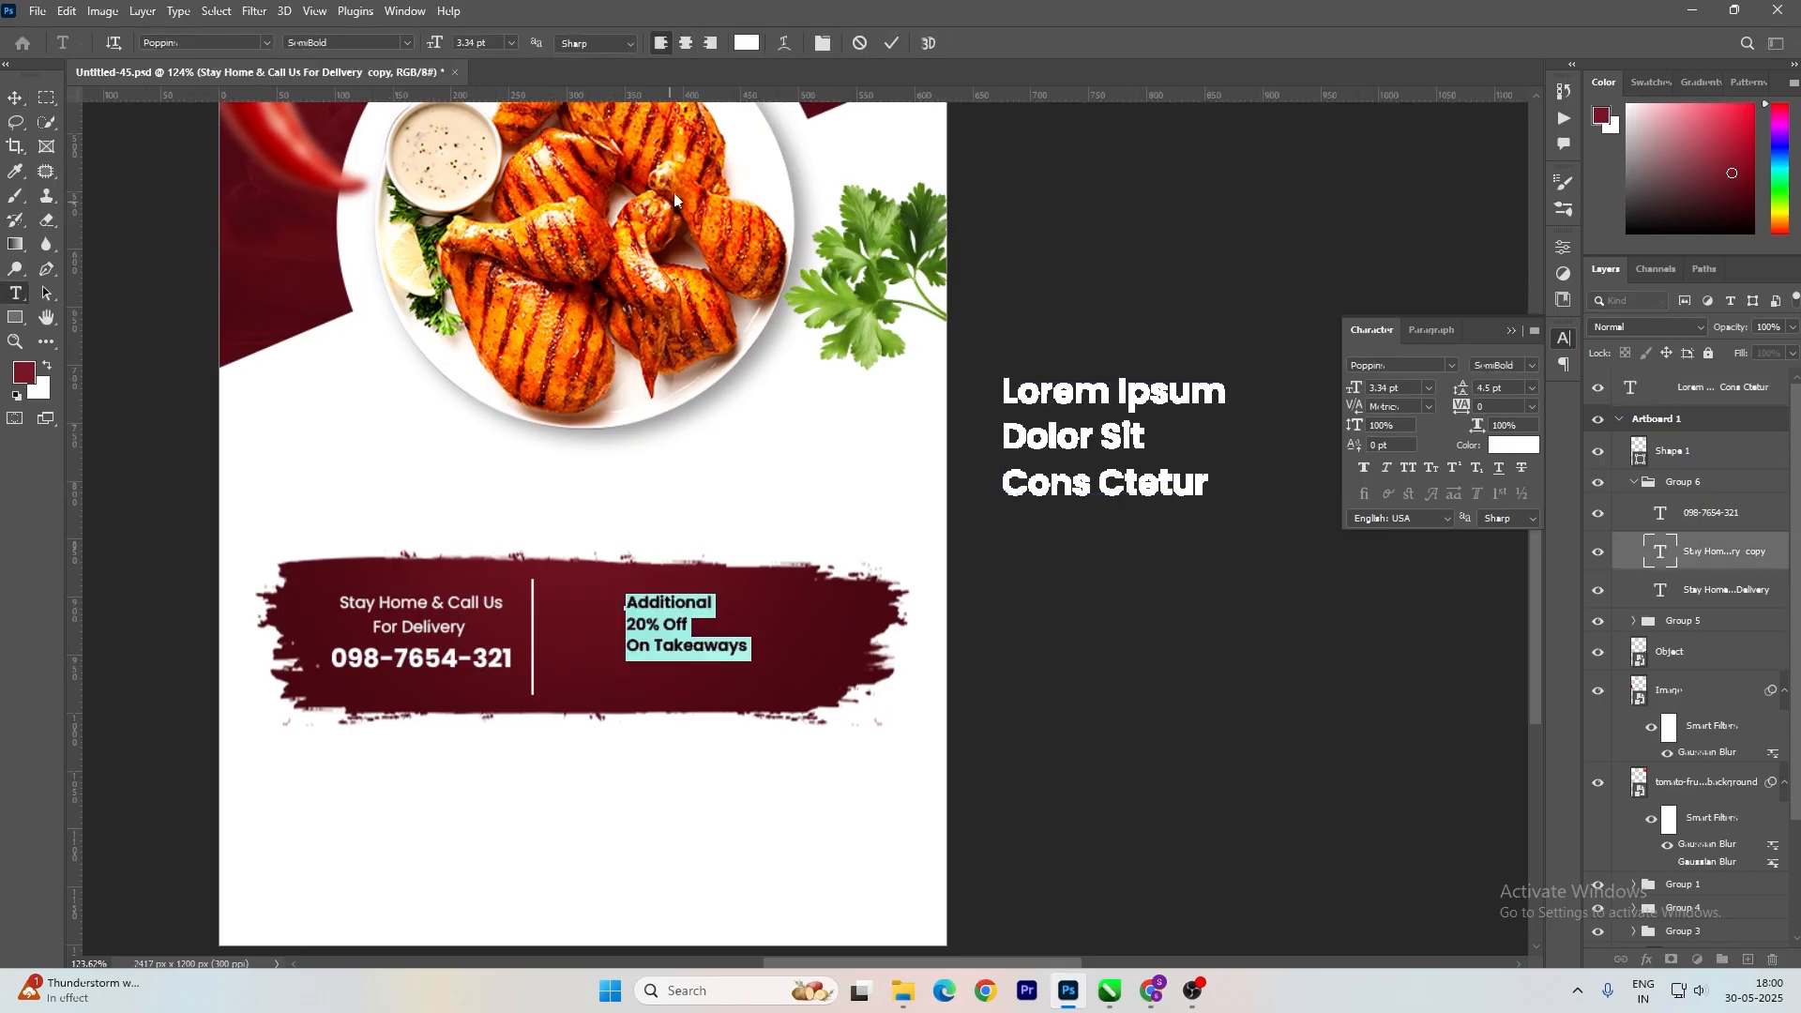
key(Escape)
key(v)
Place the takeaway text just right of the divider and scale it up to 3.94 pt.
scroll(604, 634, up, 2)
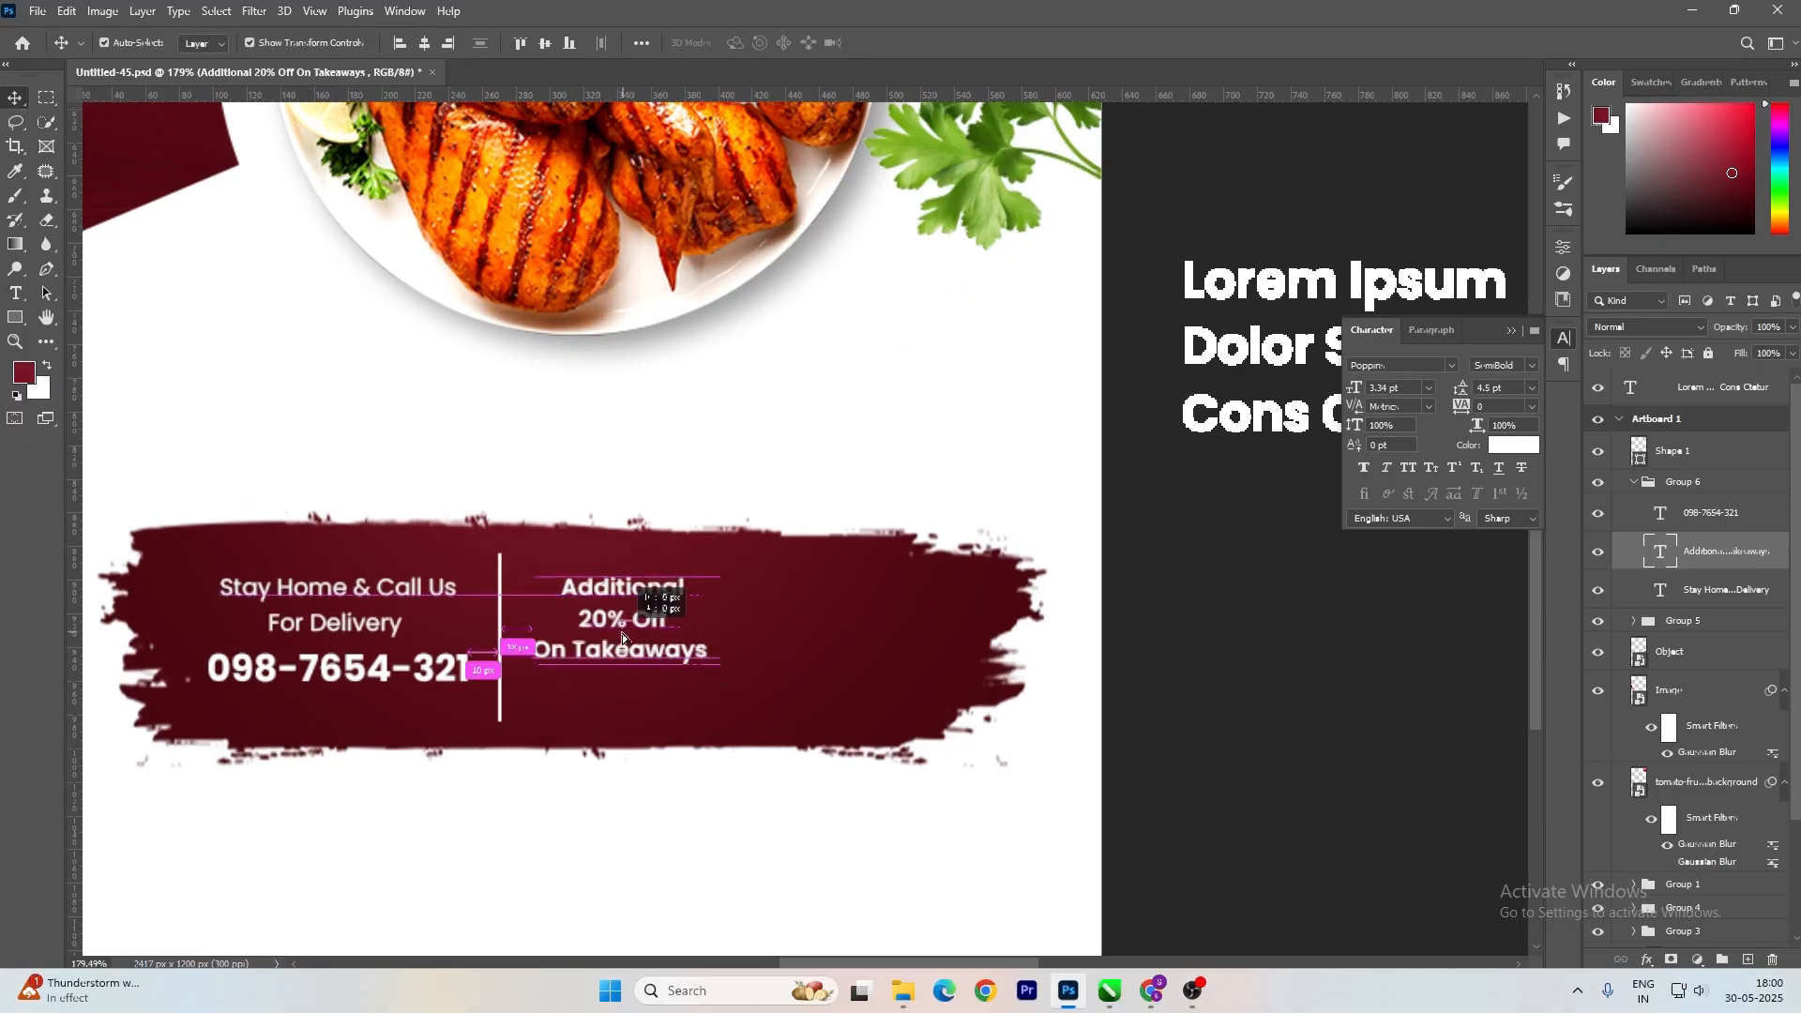
drag(703, 665, 738, 689)
key(Return)
Duplicate the divider and takeaway text together to the right to form the banner's third column.
shift+click(502, 625)
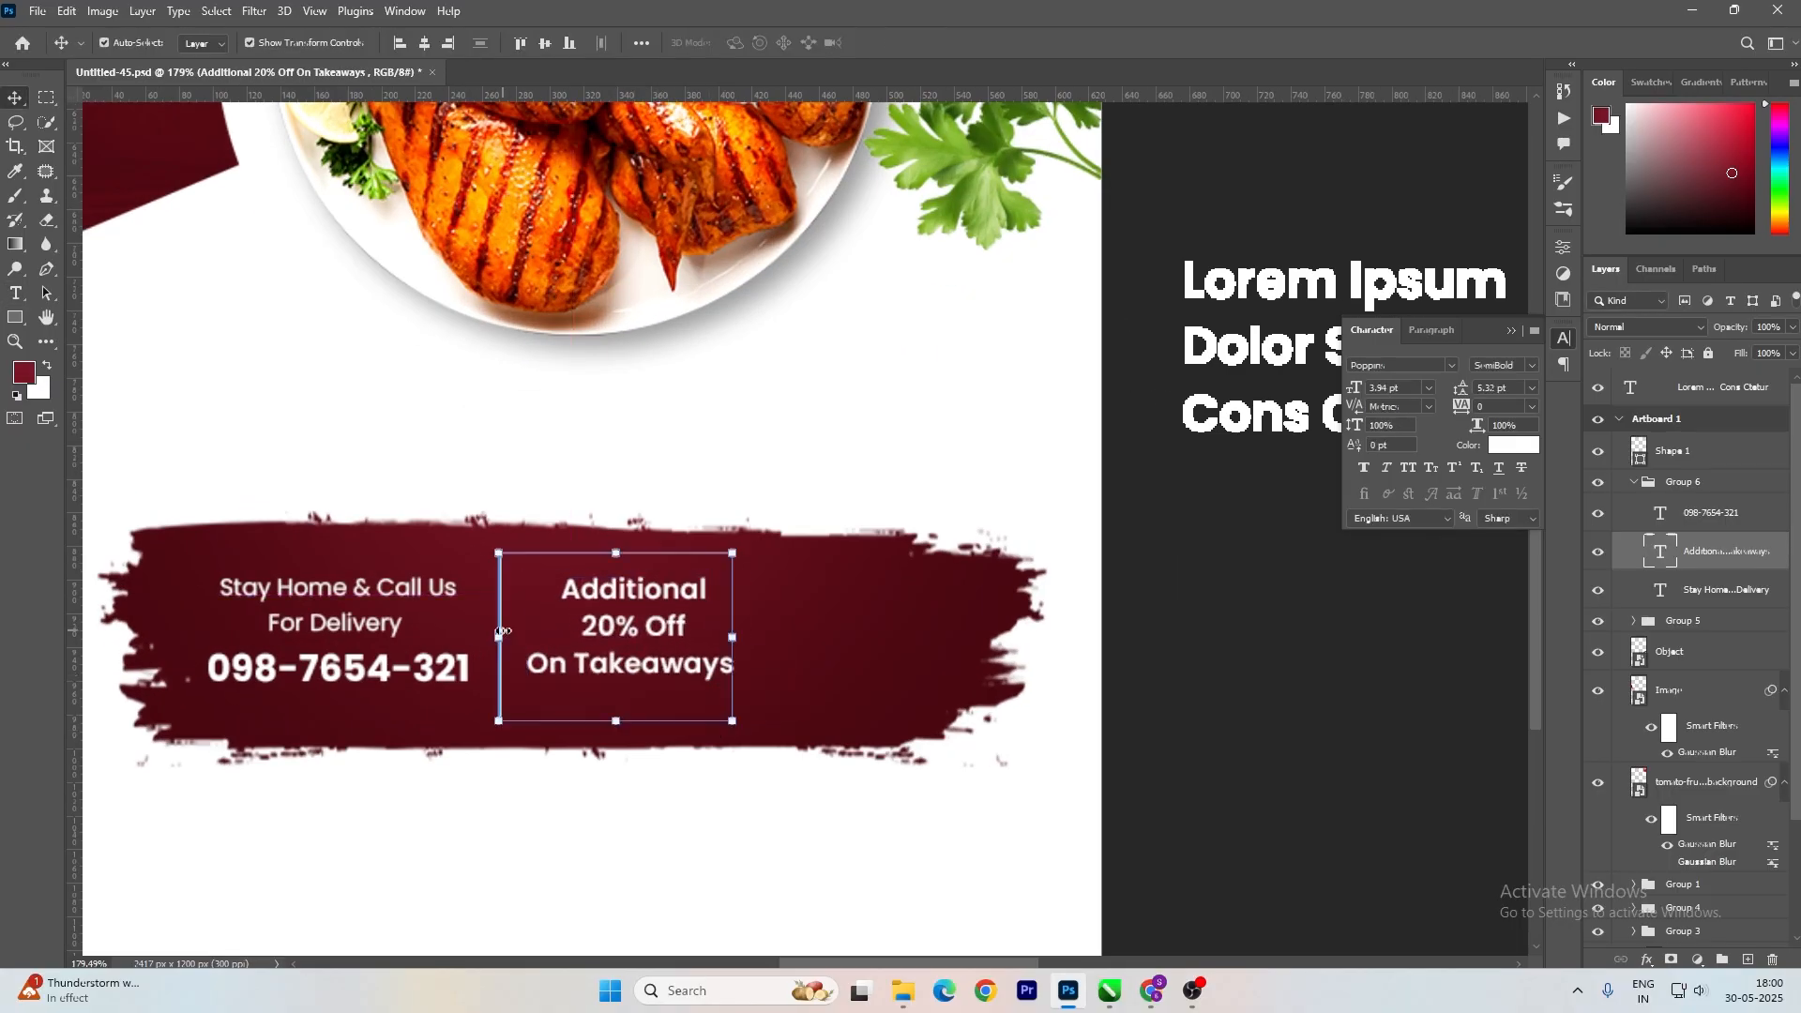
drag(504, 626, 764, 627)
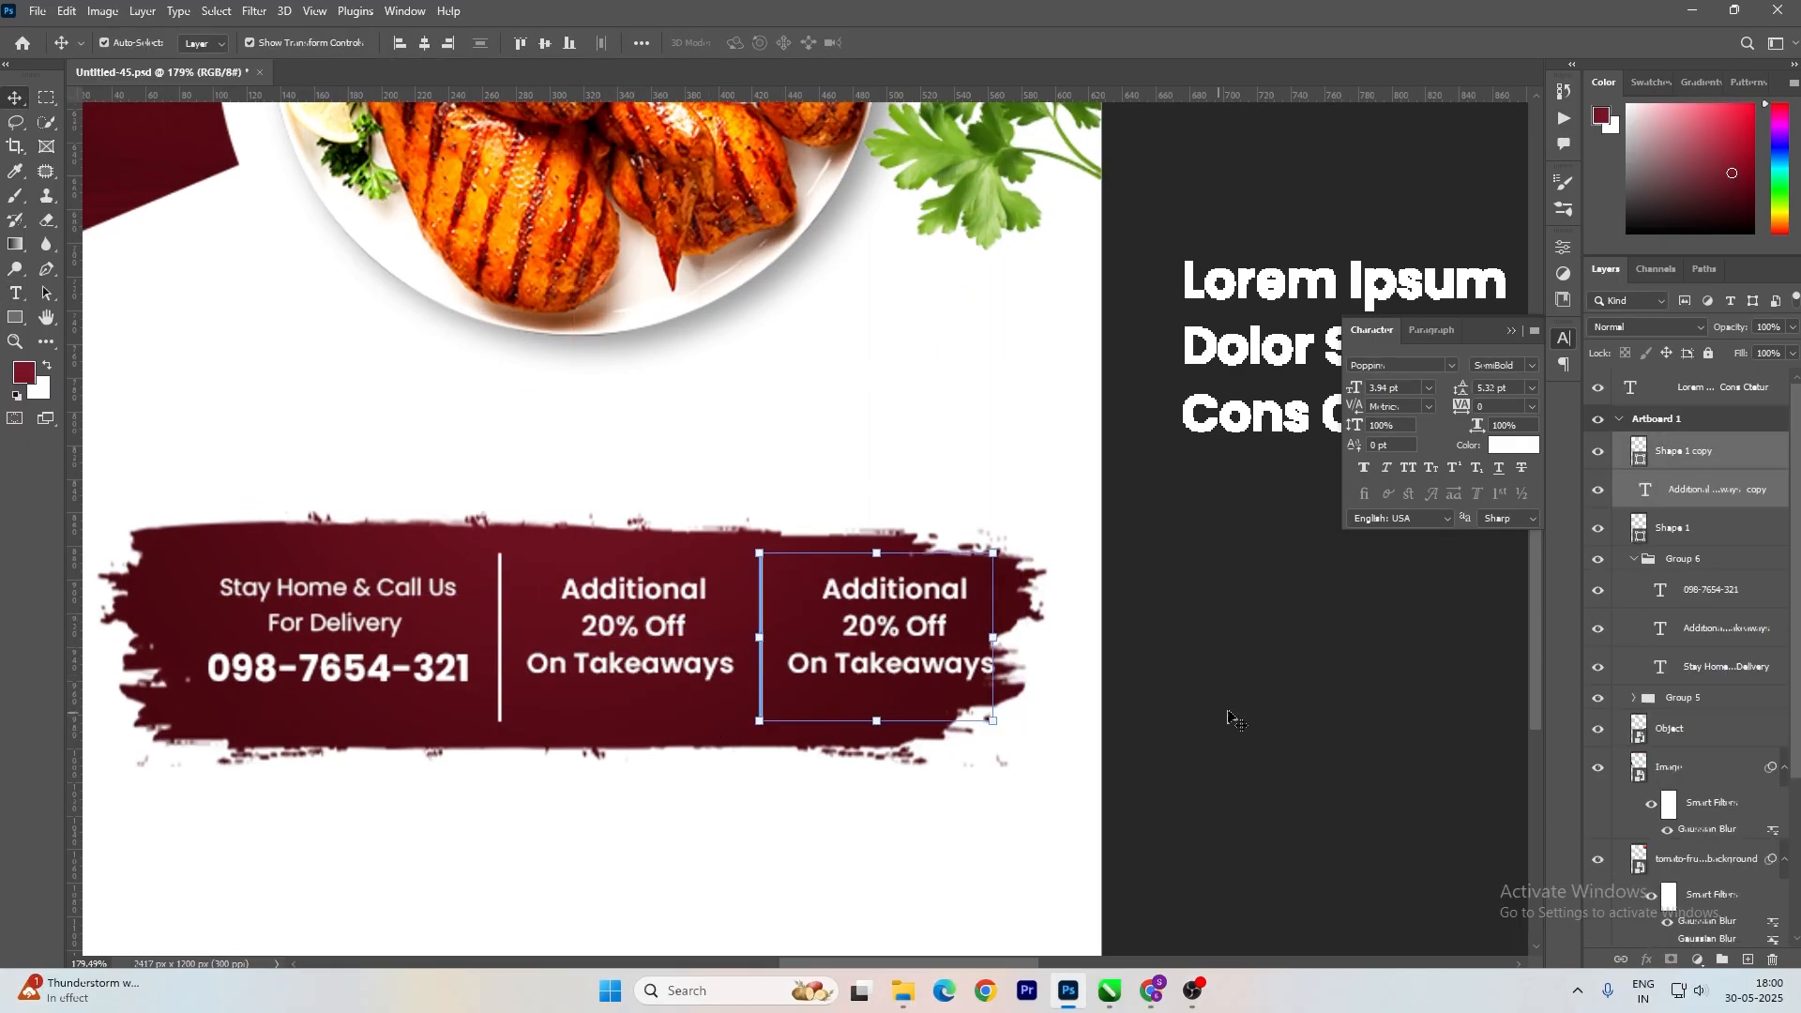
Cut the remaining "Lorem Ipsum Dolor Sit Cons Ctetur" lines out of the text block beside the artboard.
scroll(1225, 433, down, 2)
double_click(1207, 446)
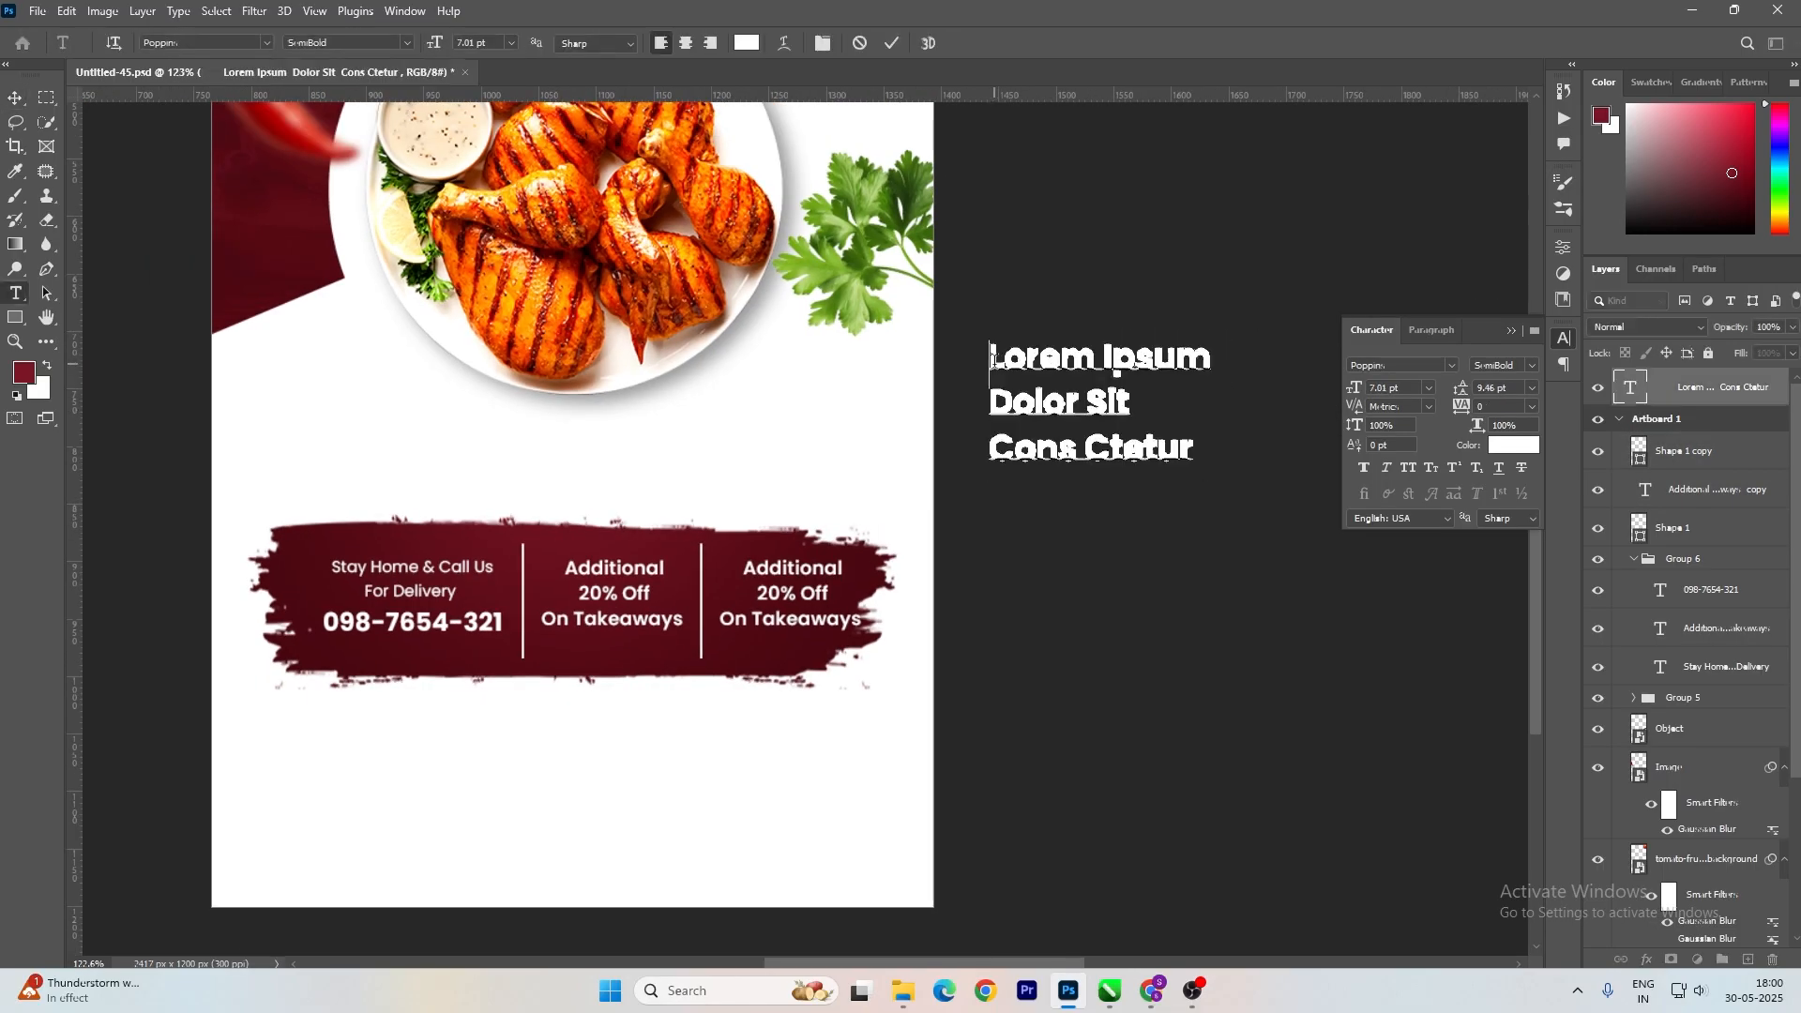
key(ctrl+x)
Replace the banner's third-column text with the cut "Lorem Ipsum Dolor Sit Cons Ctetur" lines, center-aligned.
scroll(731, 645, up, 2)
click(783, 591)
key(ctrl+a)
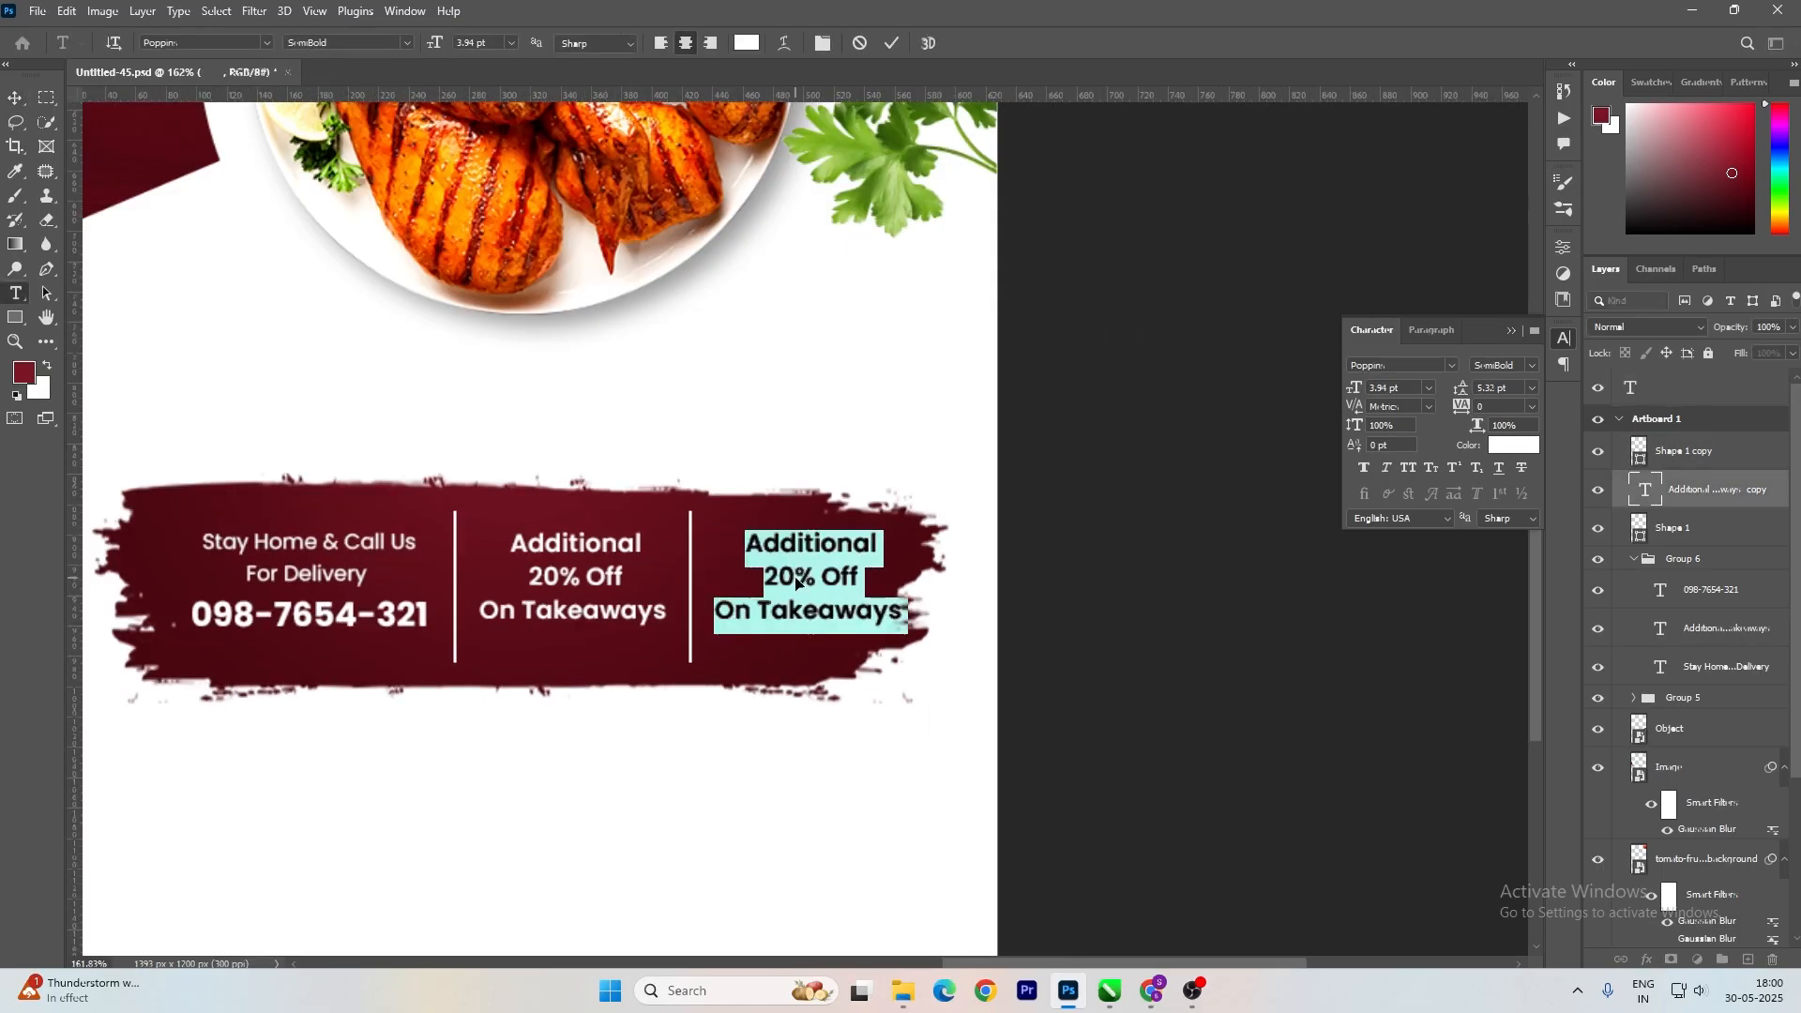
key(ctrl+v)
key(ctrl+a)
click(685, 43)
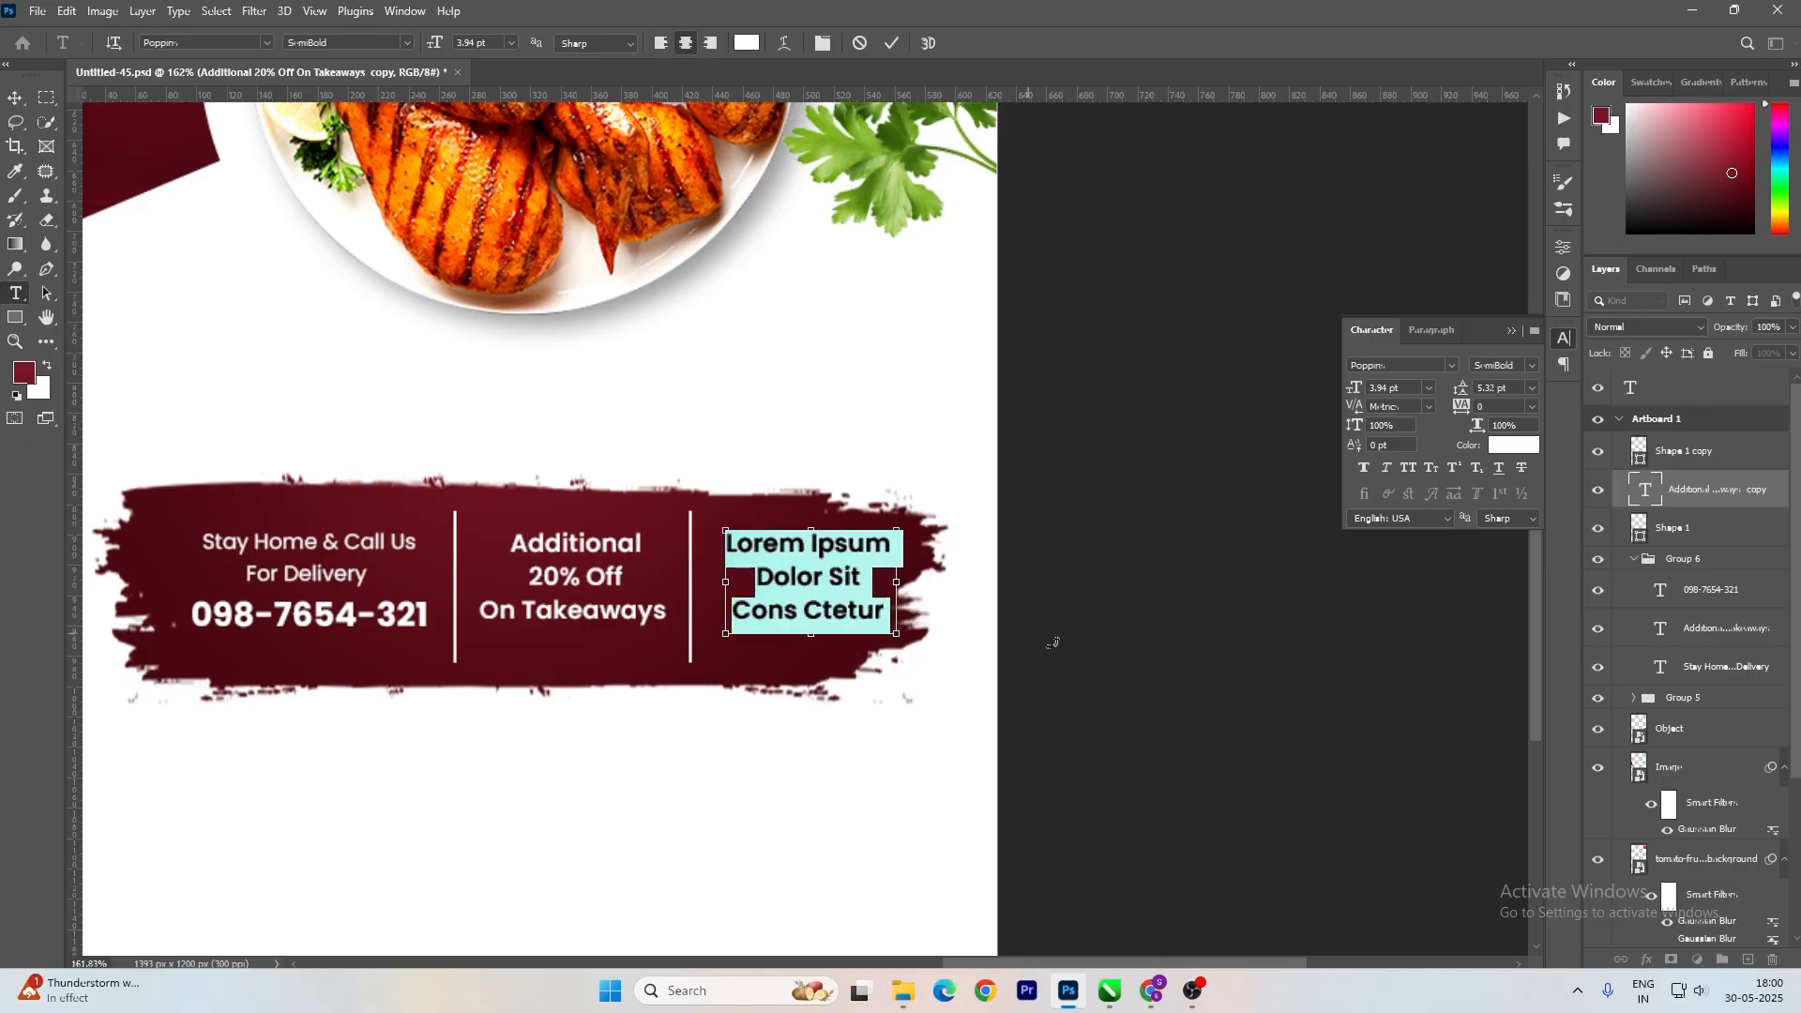
key(ctrl+Return)
Select all three columns of text with their dividers and scale them down slightly to fit inside the brush-stroke banner.
key(v)
scroll(1230, 720, down, 1)
drag(1268, 708, 406, 549)
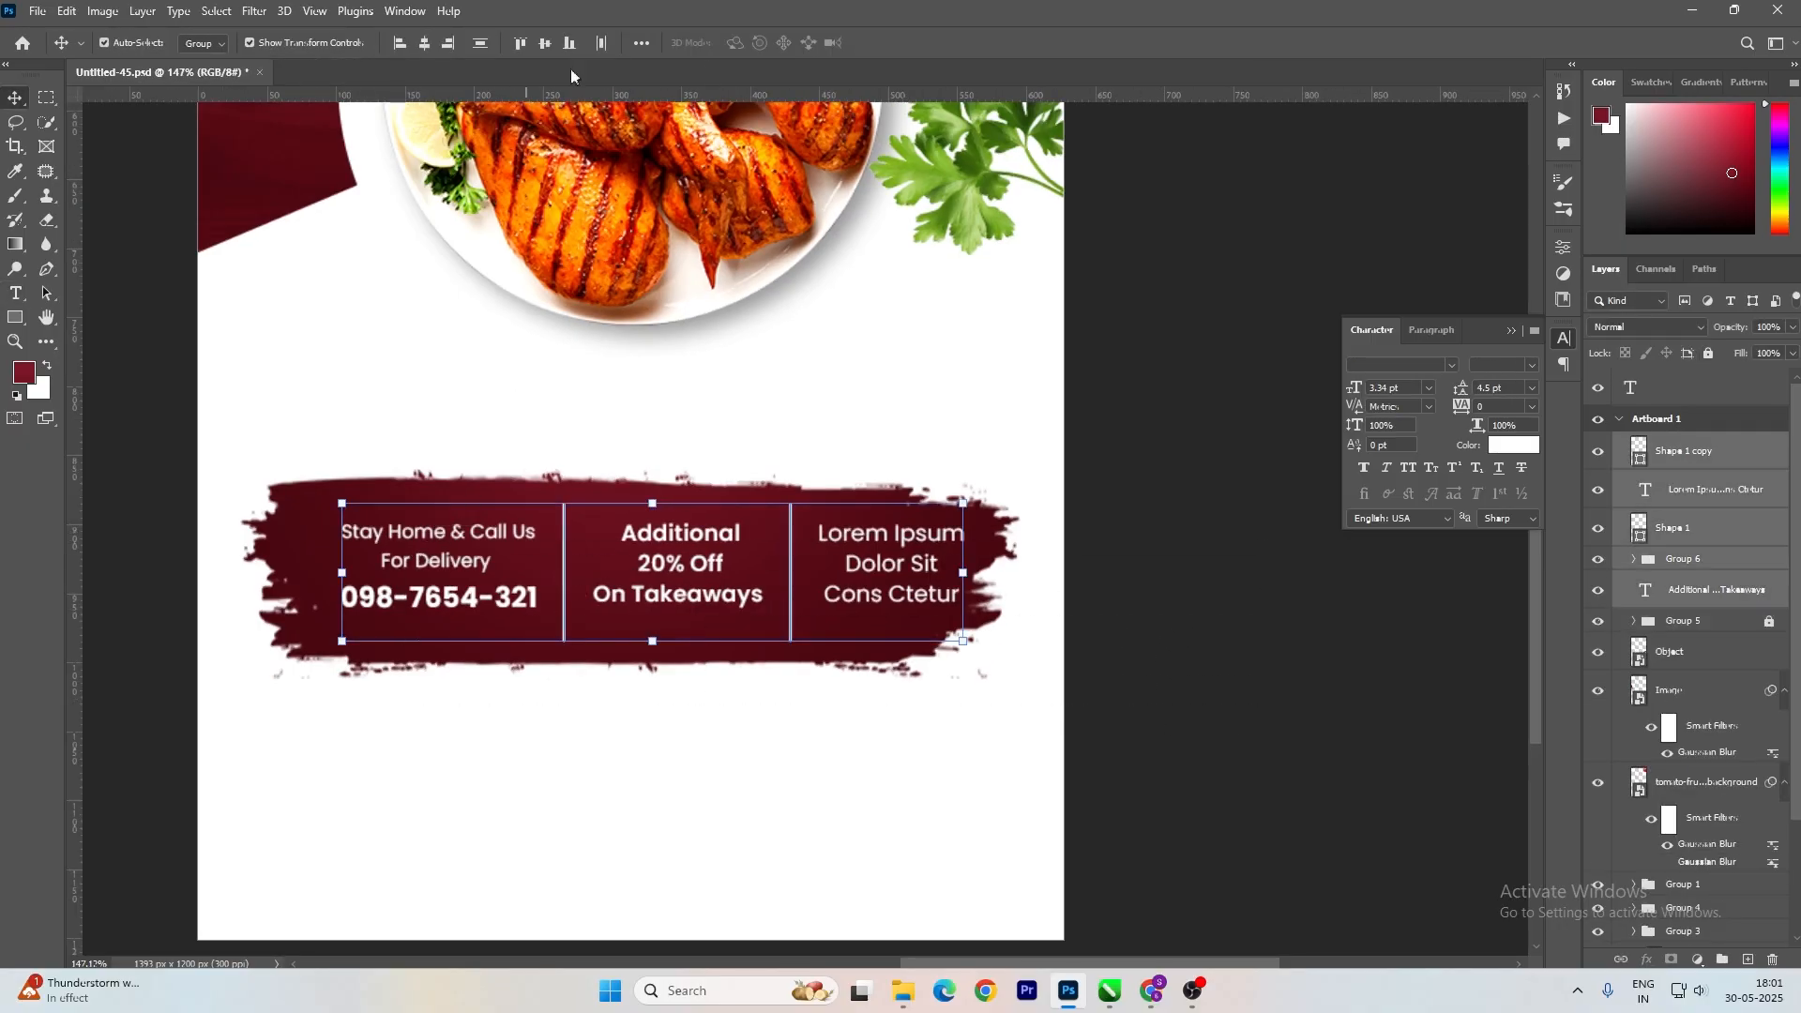
drag(962, 503, 916, 515)
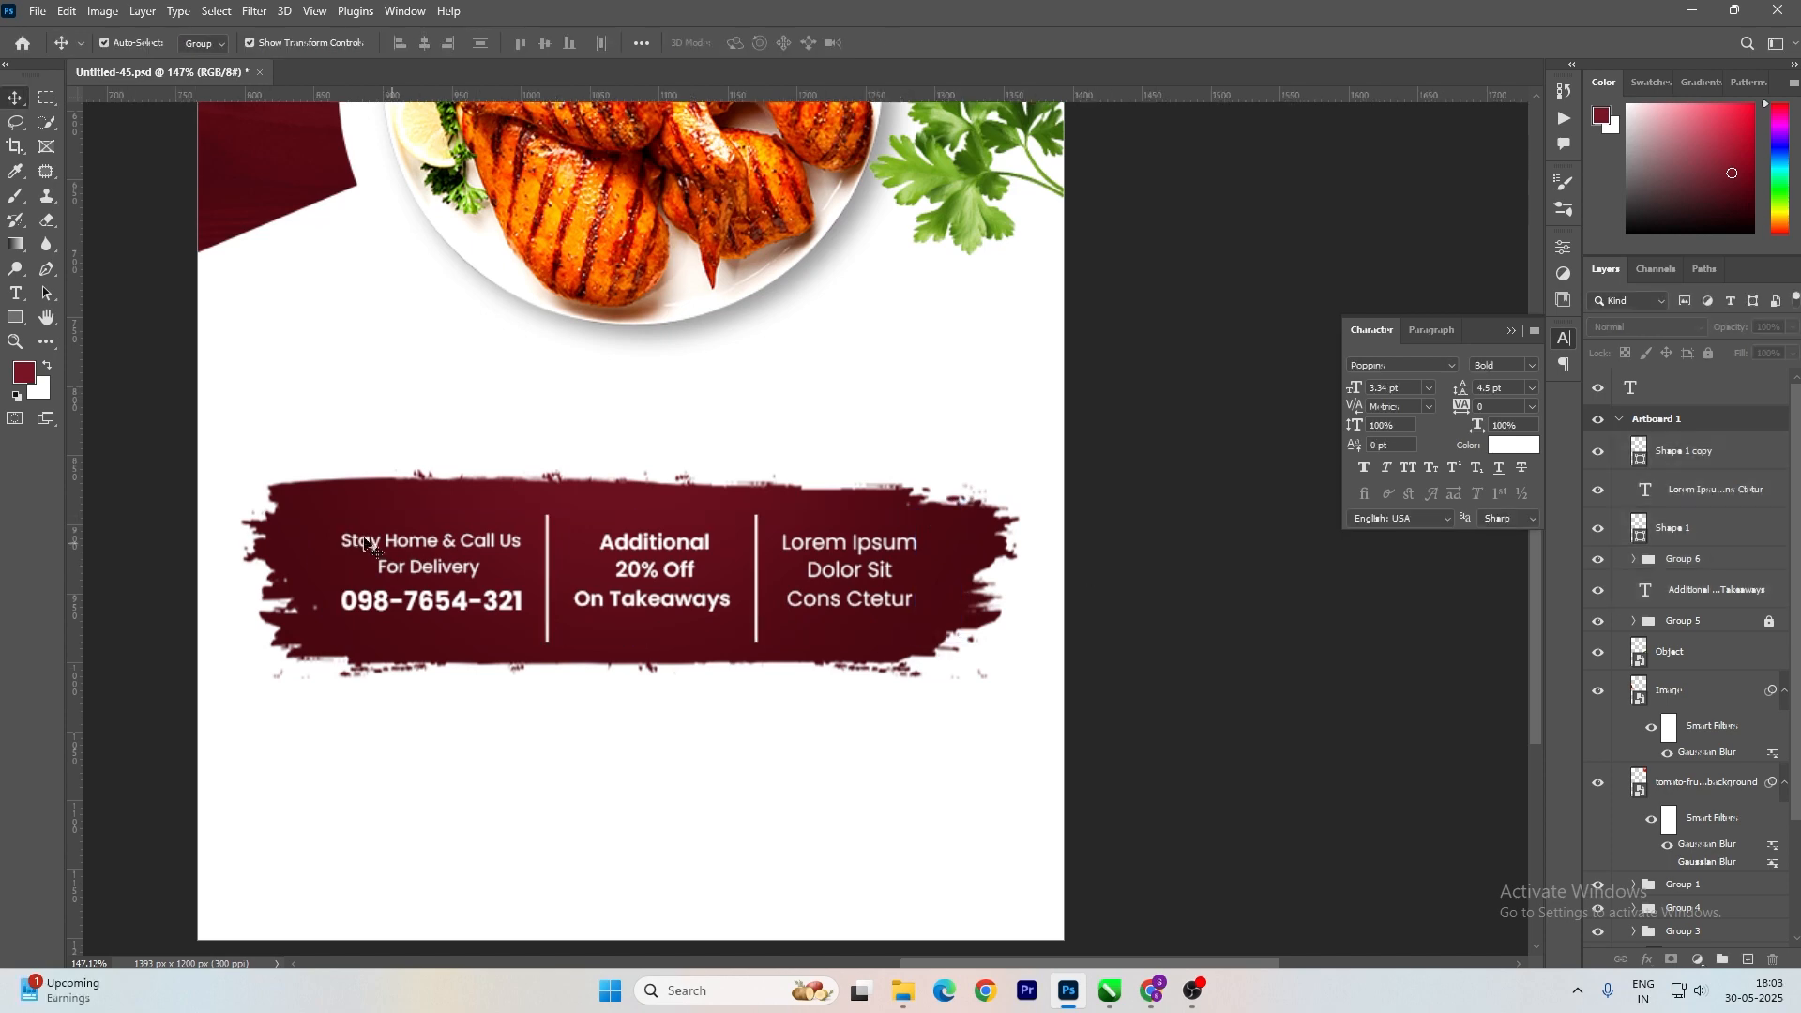
Pick a bright golden-yellow foreground color and apply it to the "Additional 20% Off On Takeaways" text.
click(31, 375)
click(861, 778)
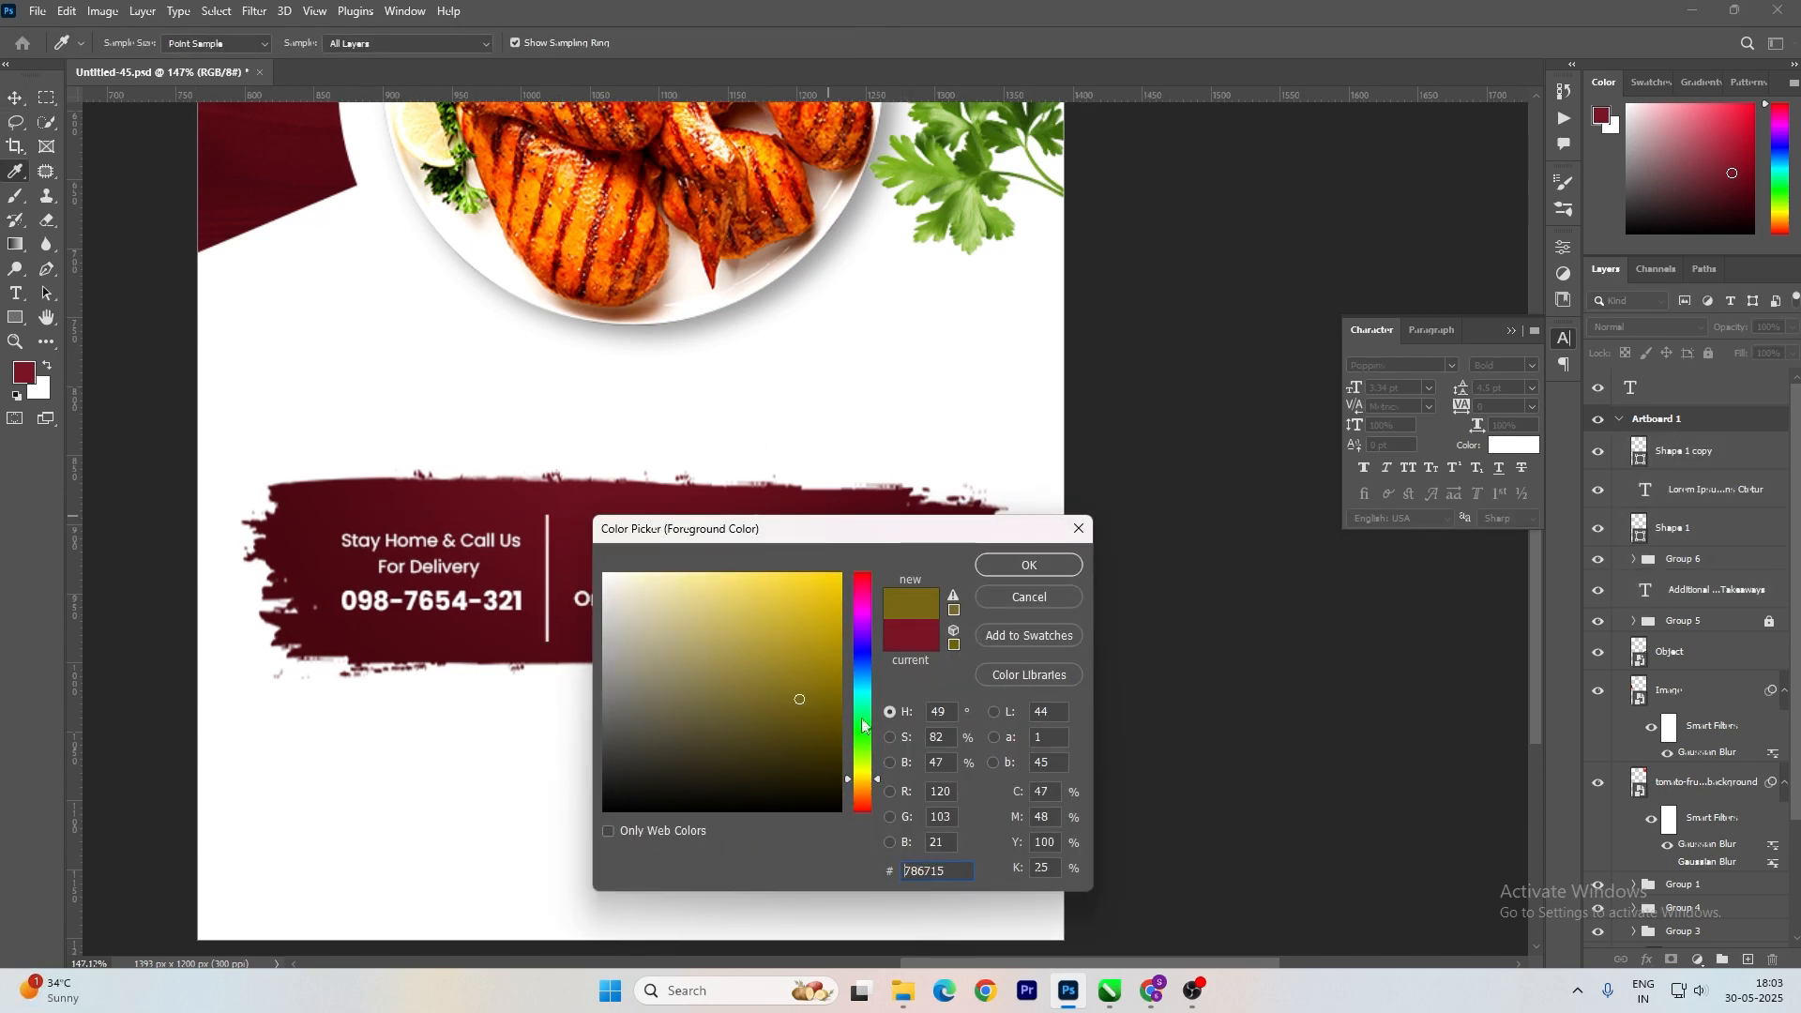
click(864, 786)
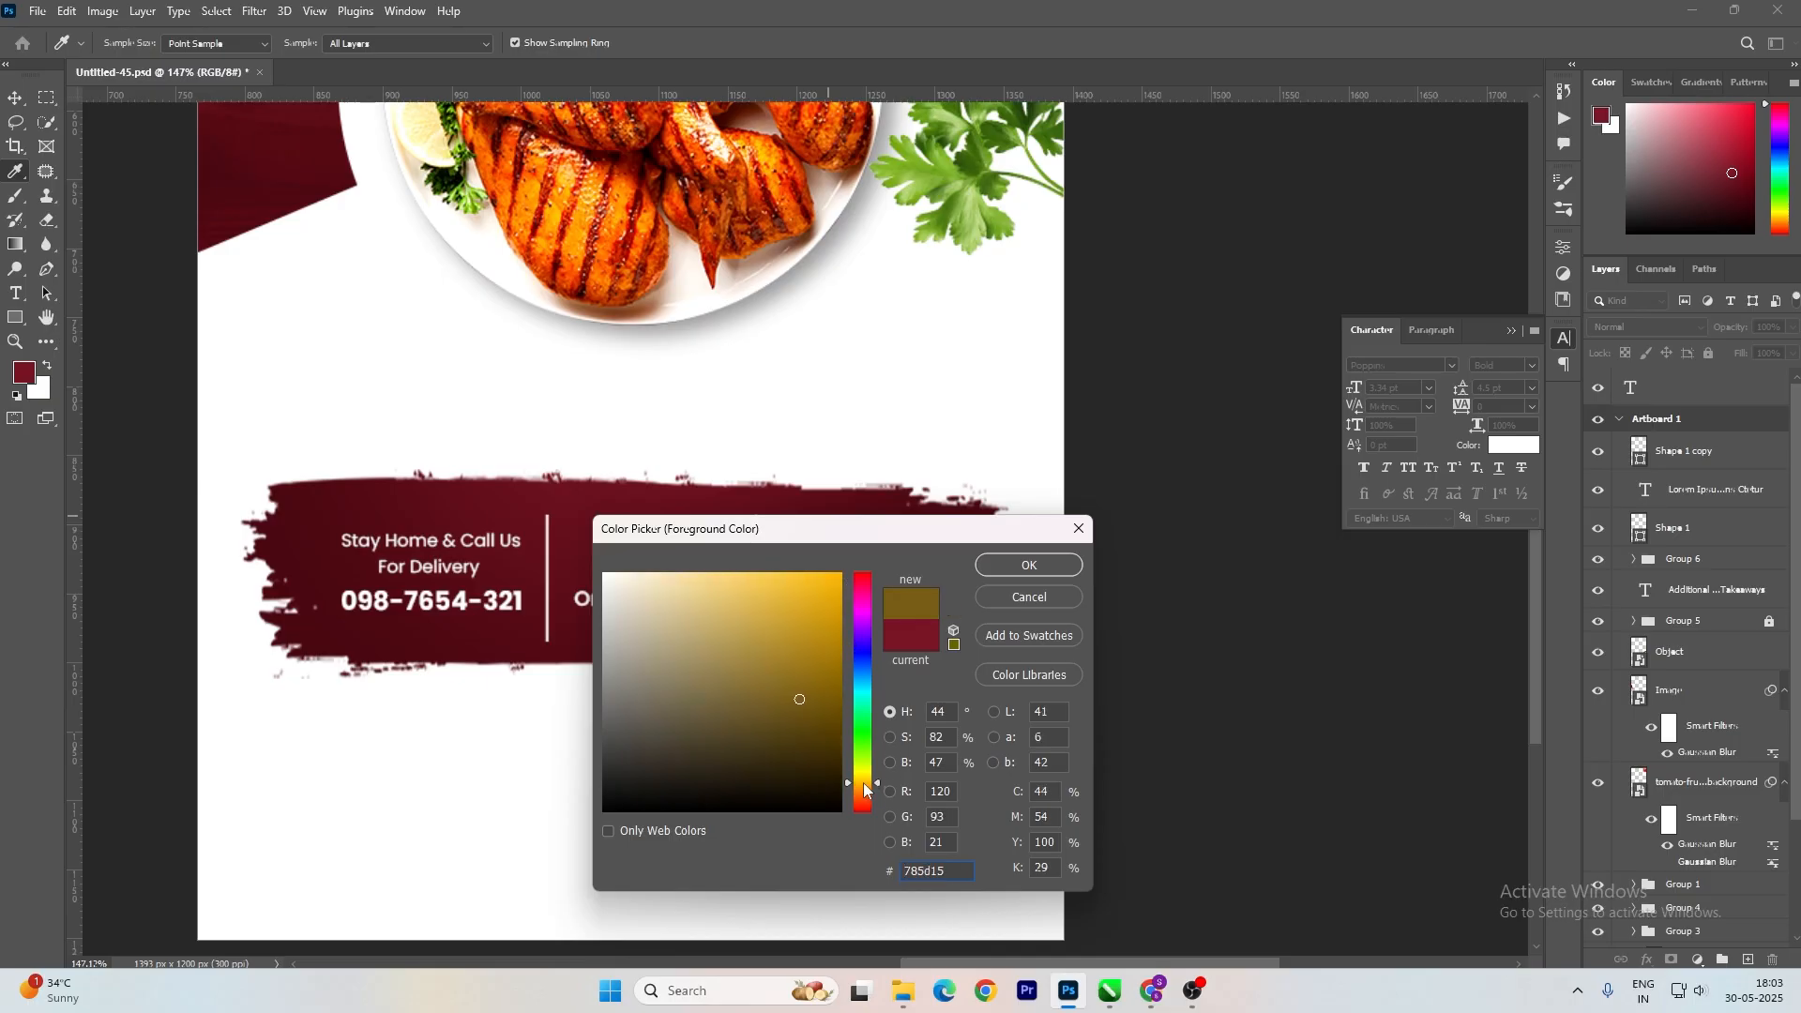
click(1032, 566)
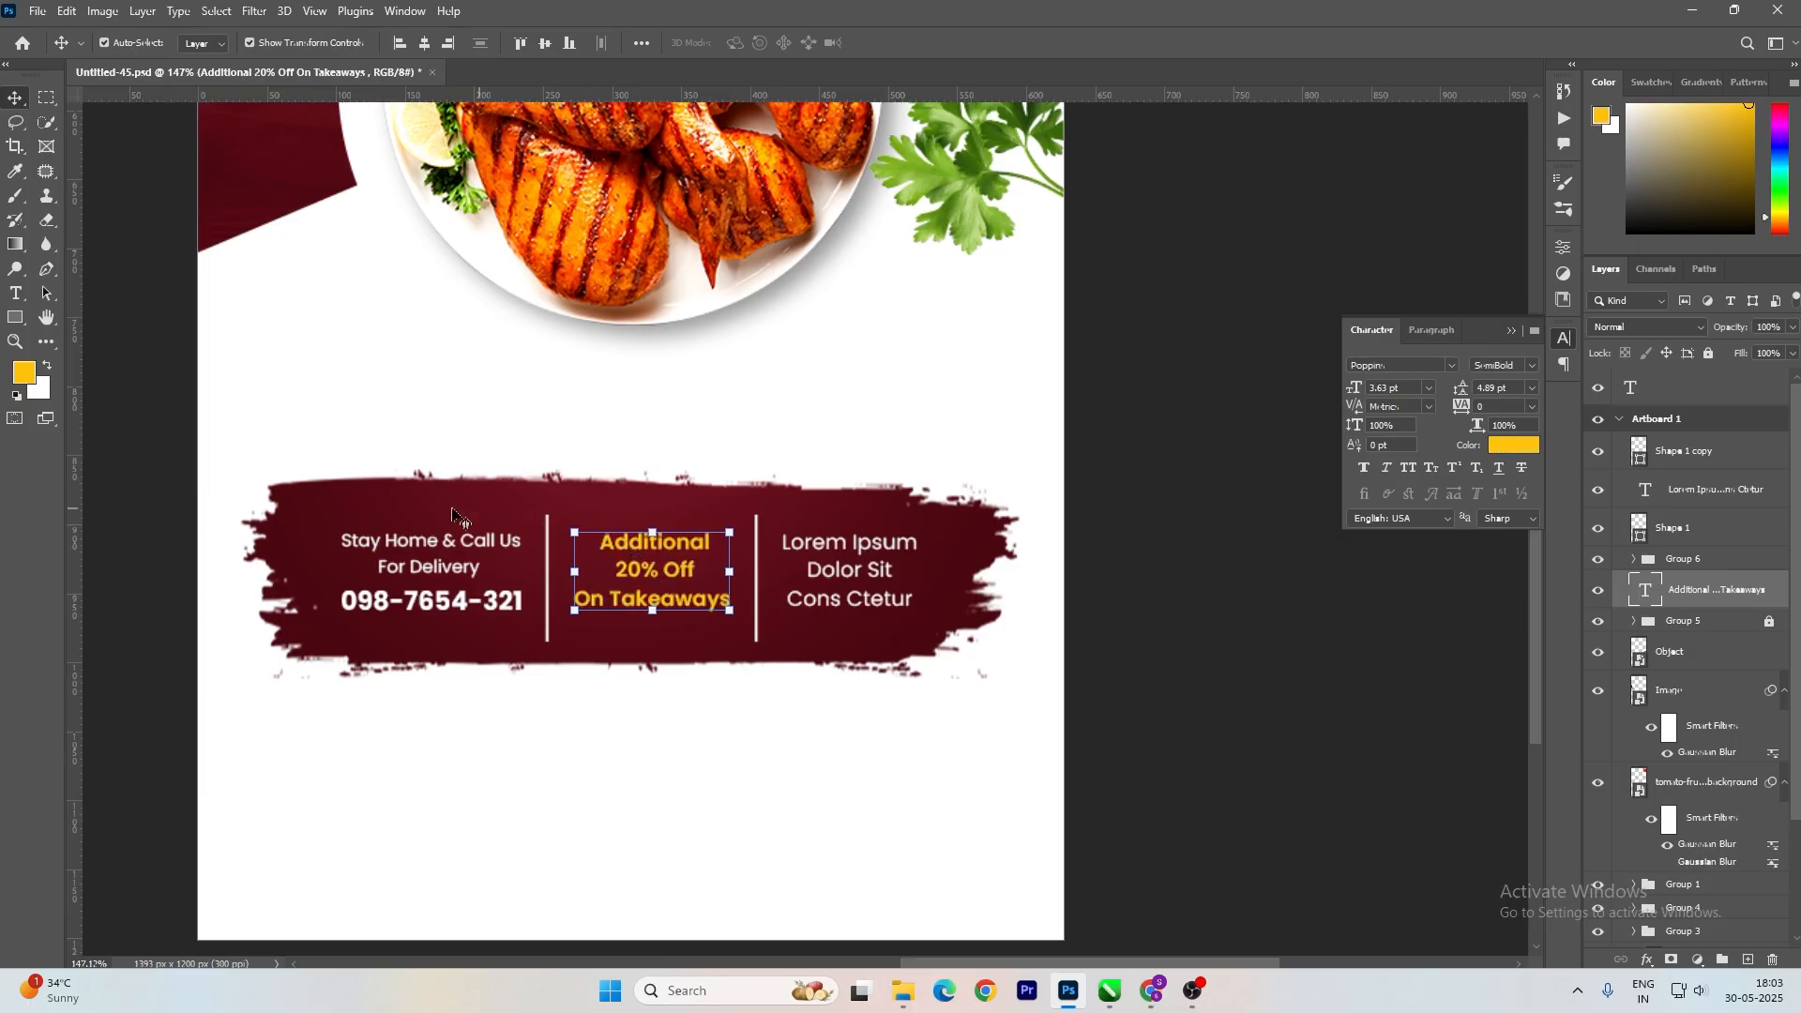
Recolor the phone number in the first column golden yellow and group the brush-stroke banner with all its text and dividers.
double_click(427, 603)
click(1175, 694)
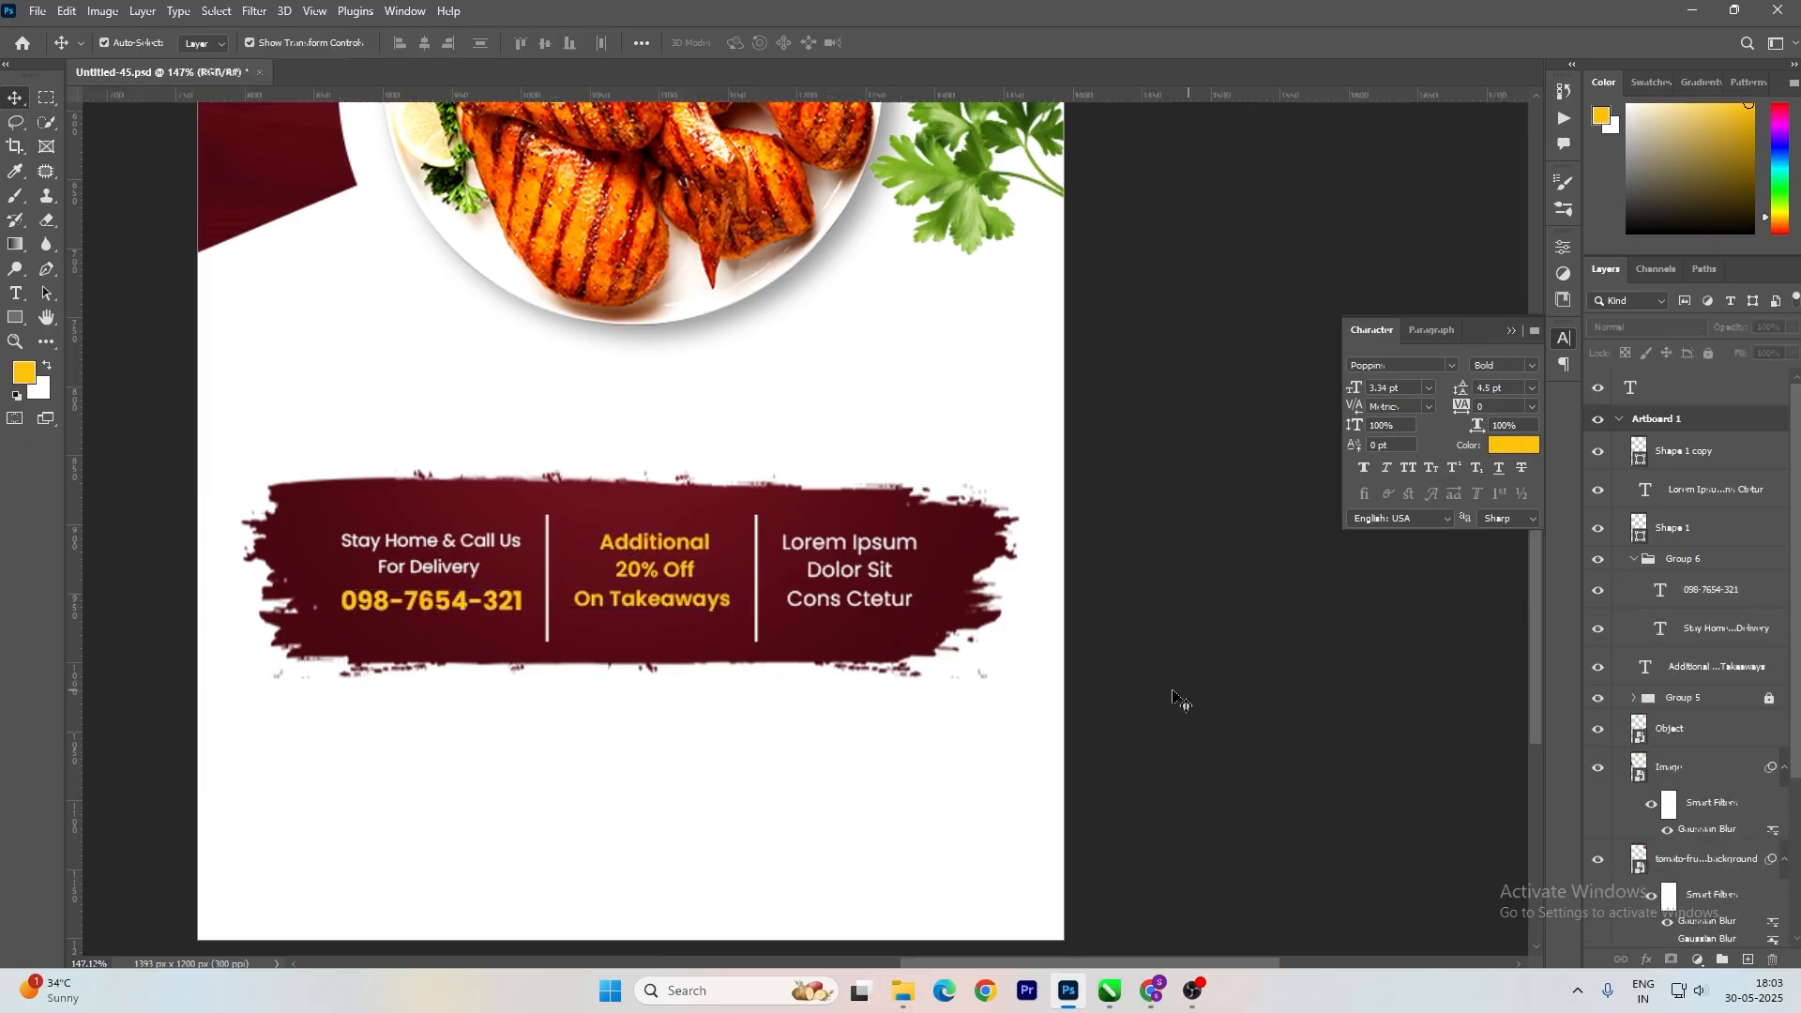
scroll(713, 586, down, 5)
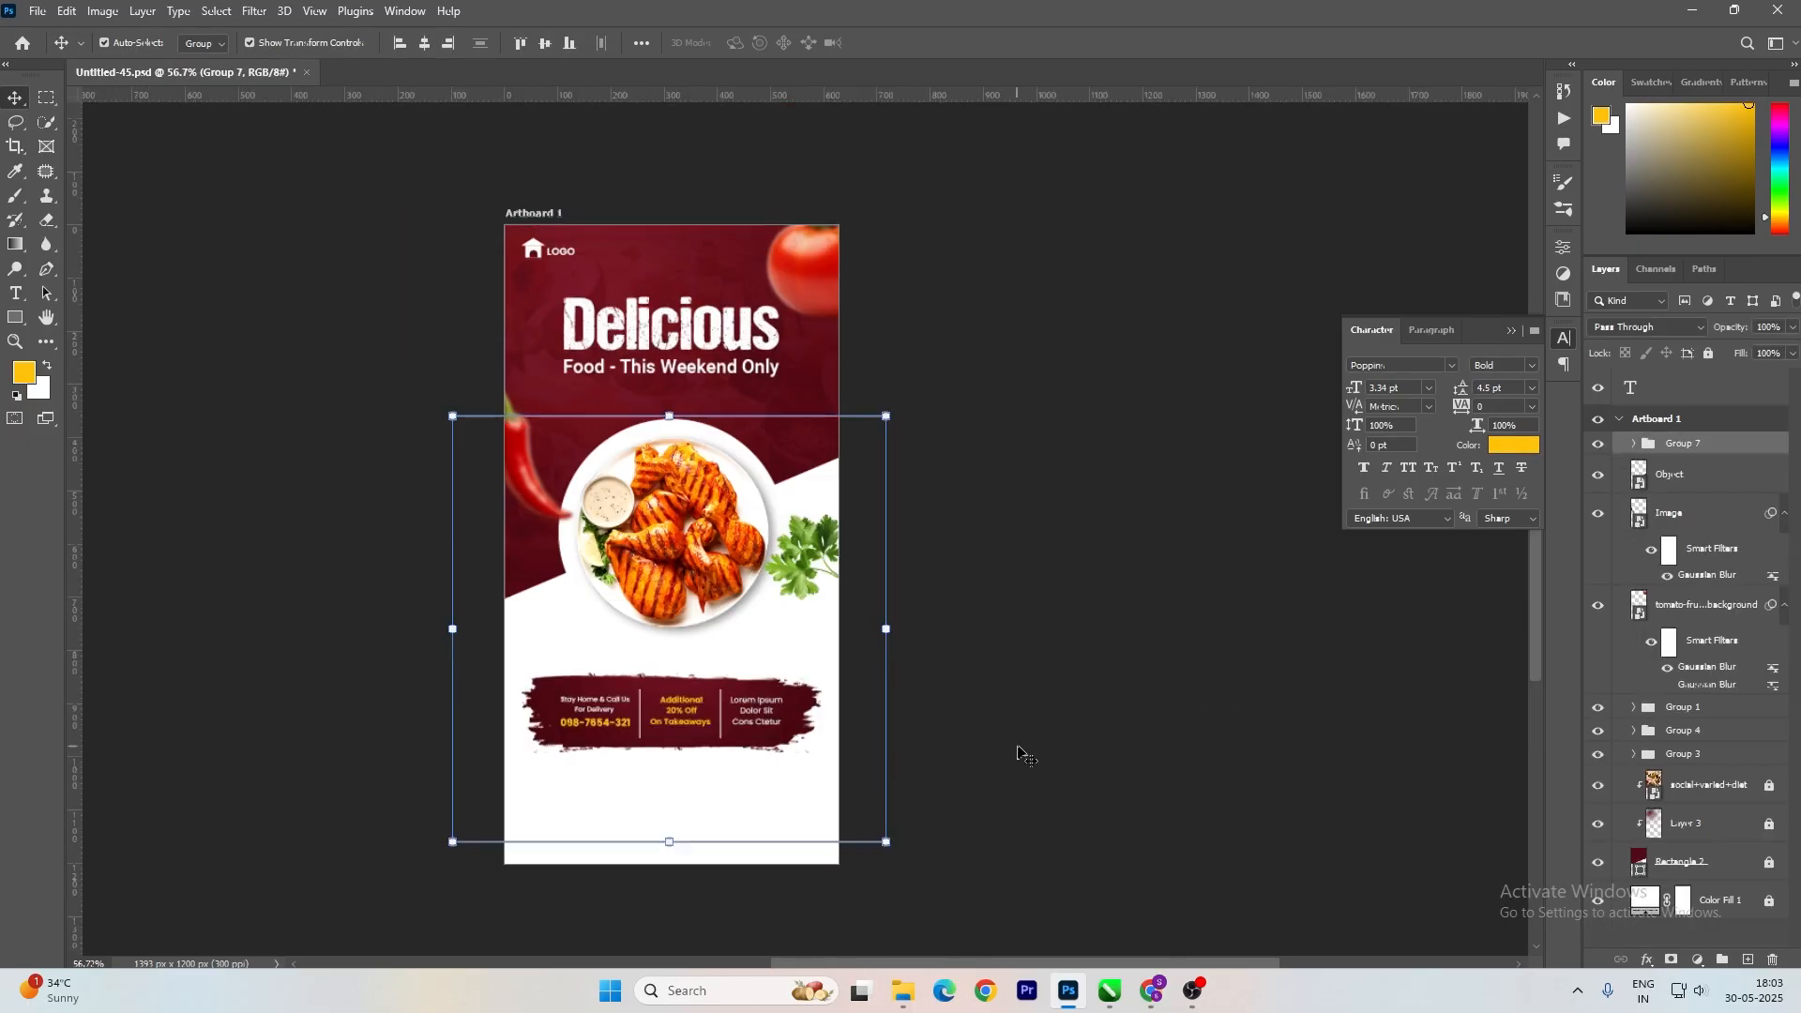
click(1025, 752)
Duplicate the blurred tomato from the flyer's upper corner to its lower-left corner and enlarge the copy.
click(811, 273)
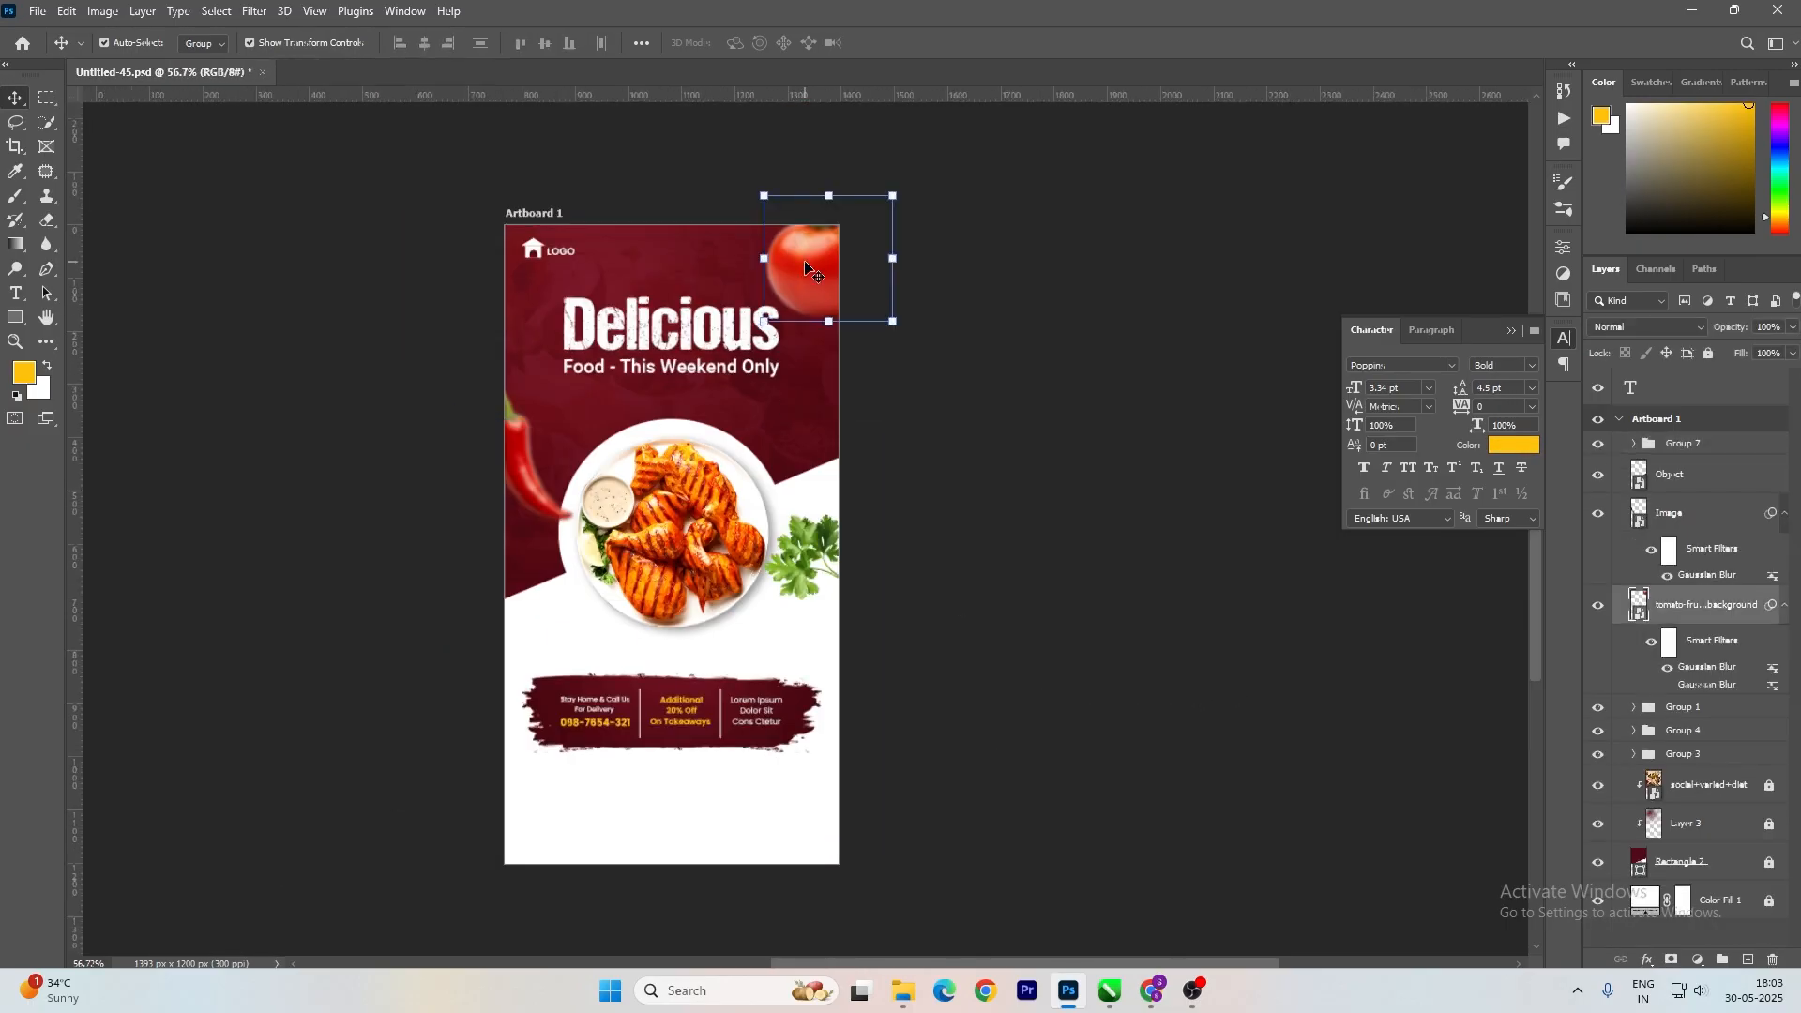
drag(793, 273, 525, 819)
key(ctrl+t)
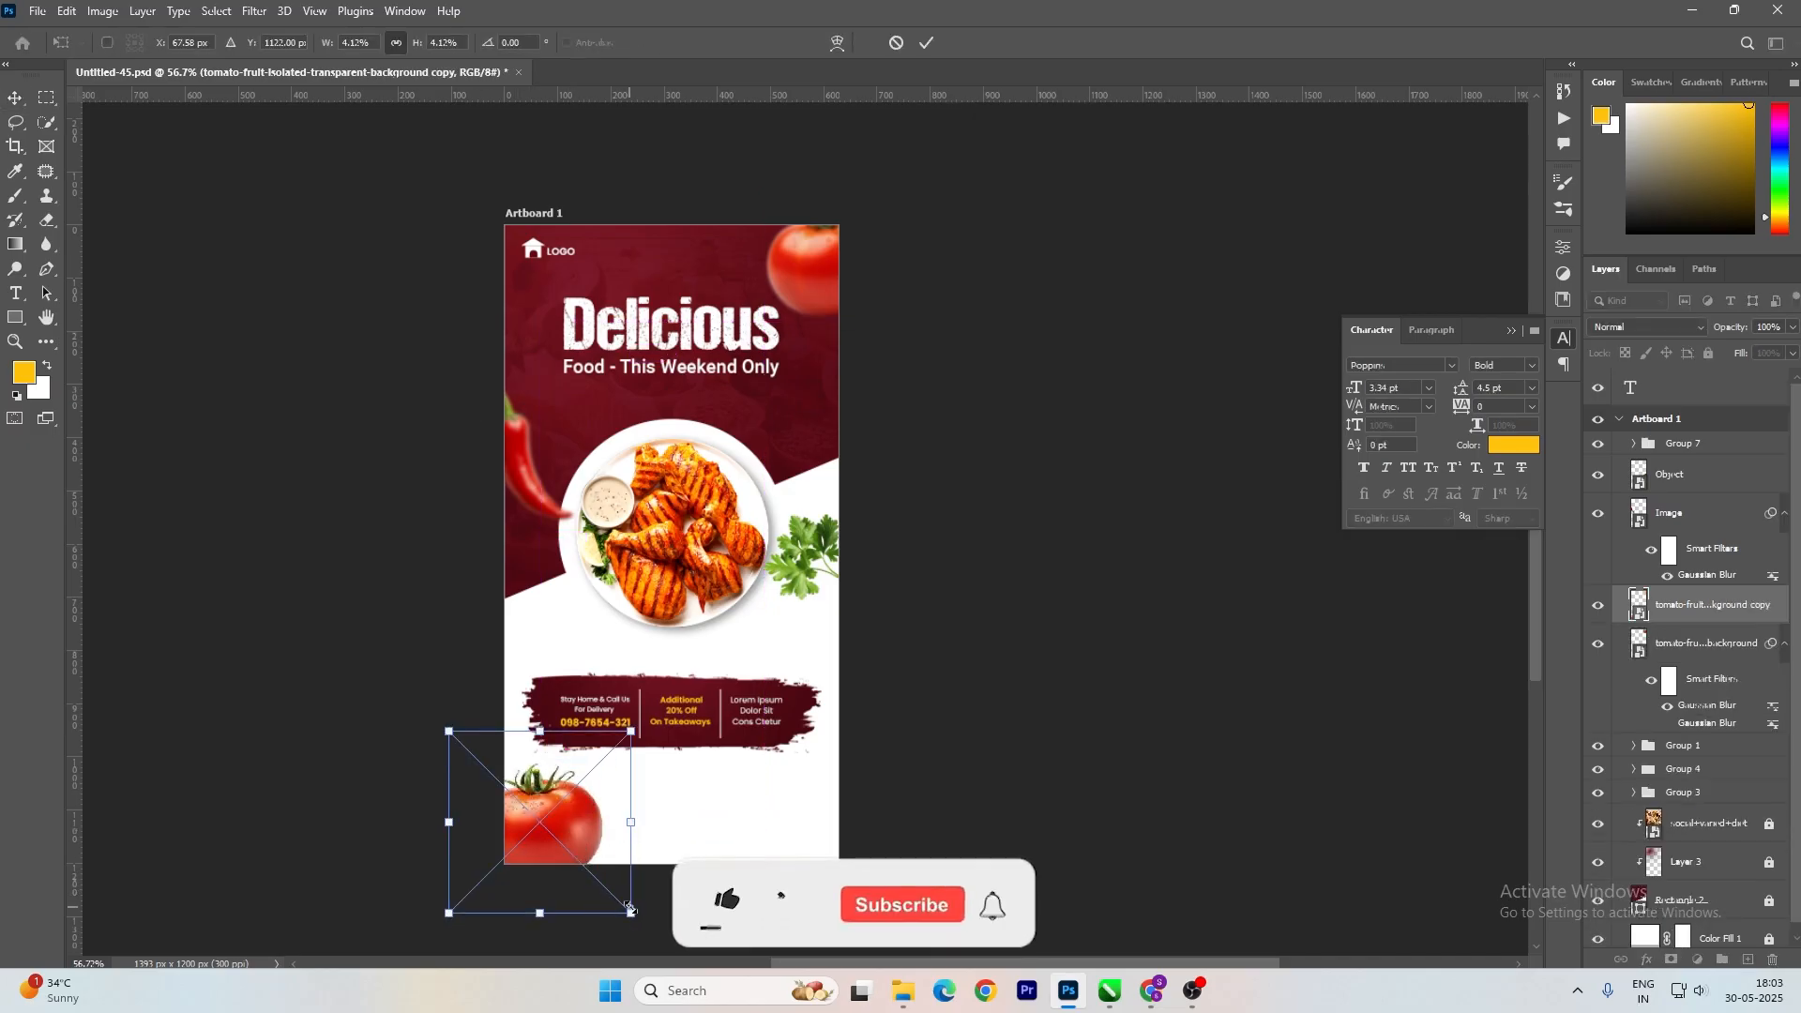
mouse_move(645, 936)
mouse_down()
mouse_move(660, 971)
mouse_move(666, 929)
mouse_up()
key(Return)
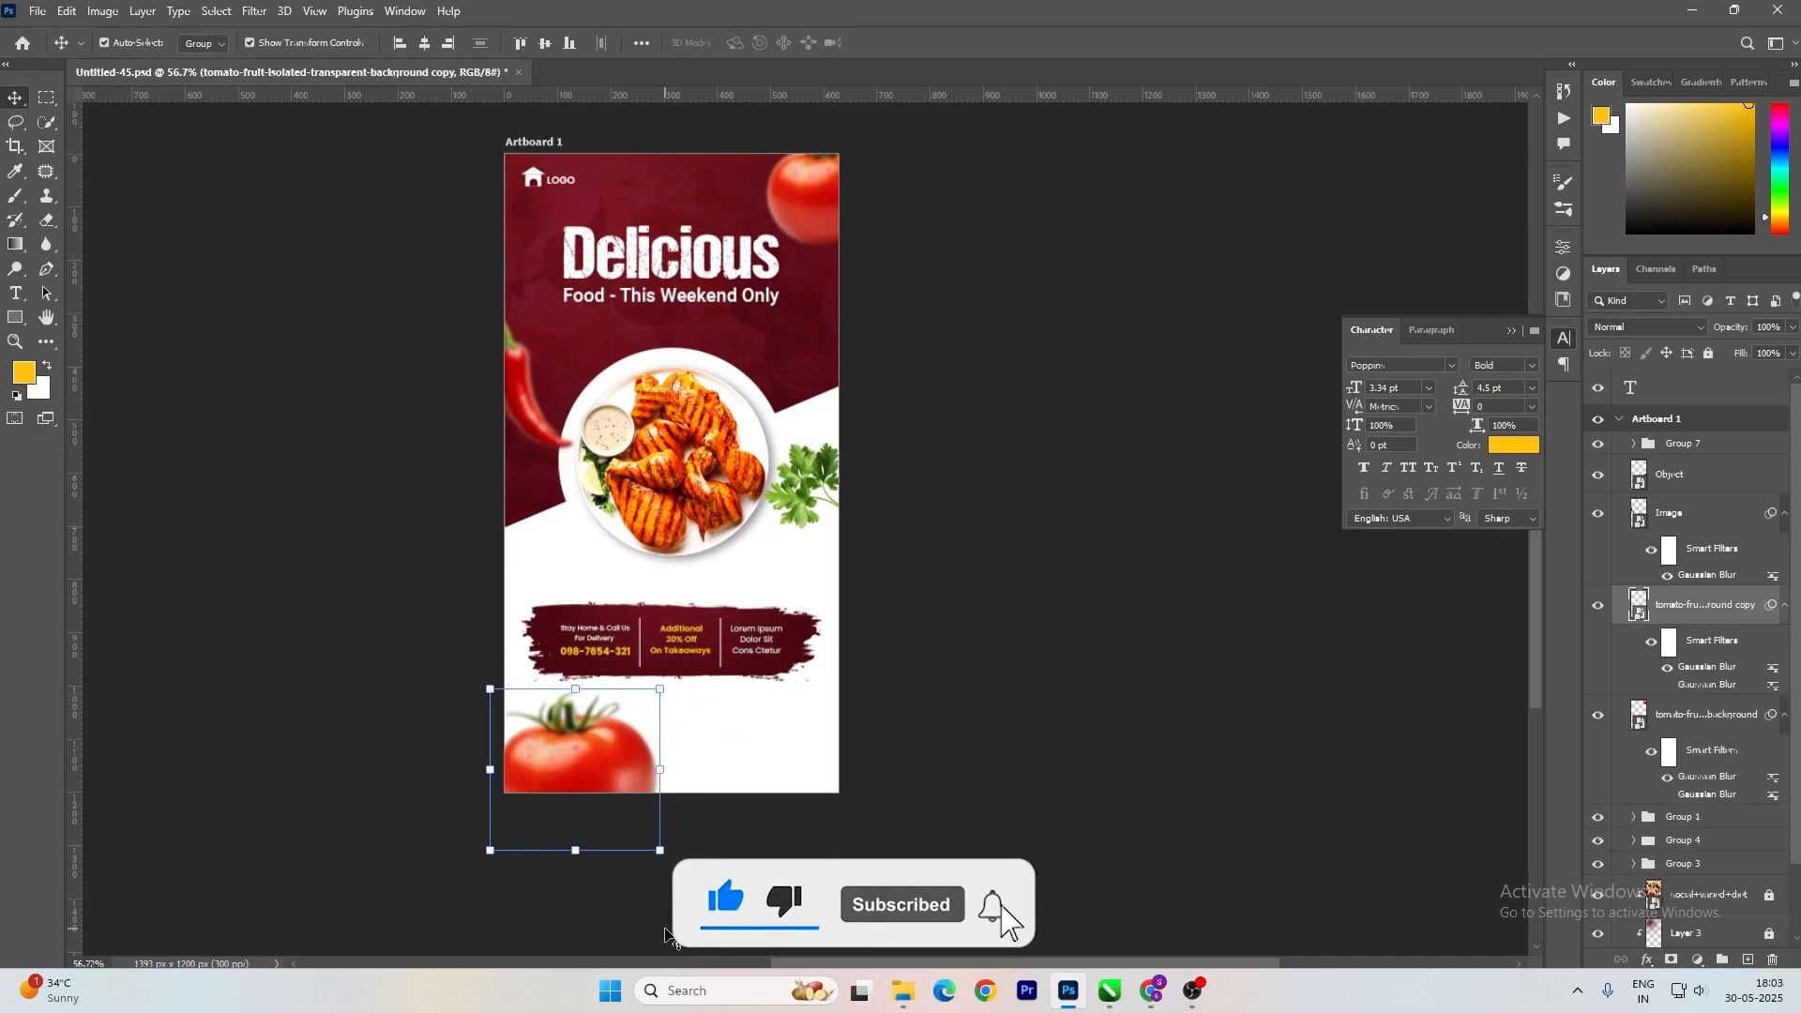